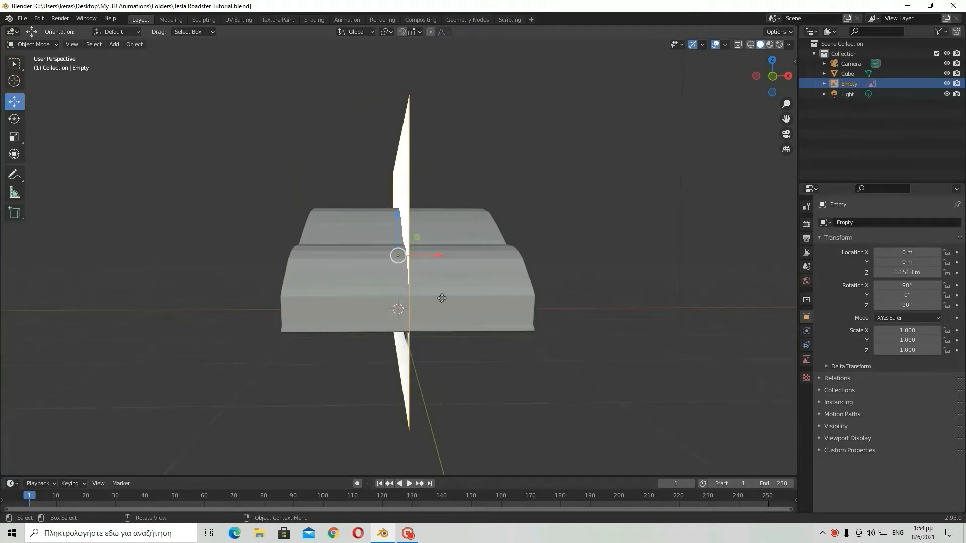
Step: Examine the blocked-out car body from several angles and compare it with the side reference image by temporarily hiding the body
middle_drag(441, 298, 541, 325)
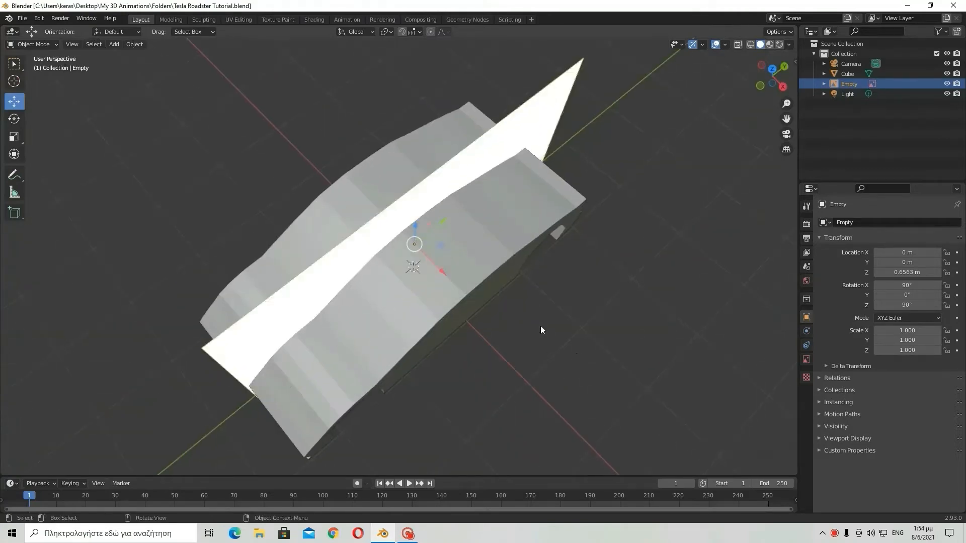
middle_drag(401, 290, 493, 289)
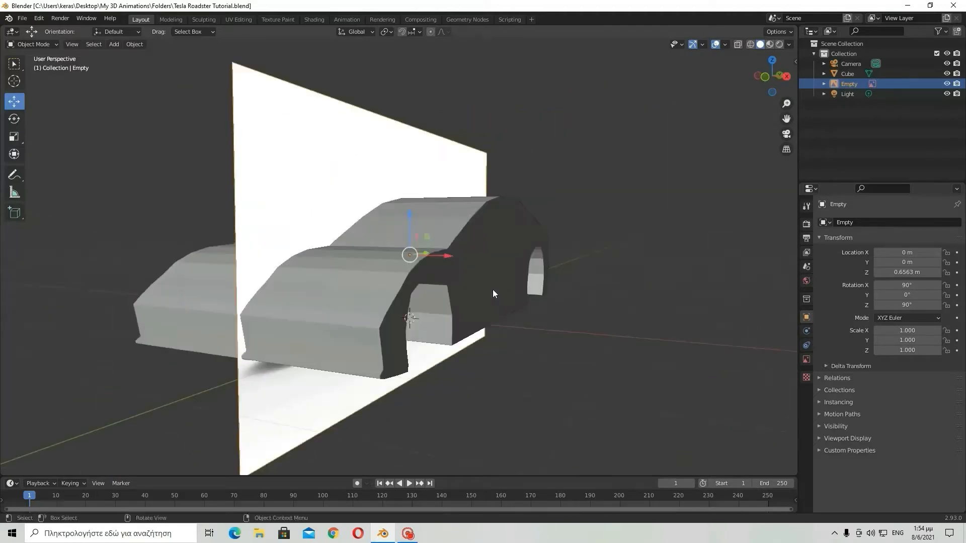
click(242, 215)
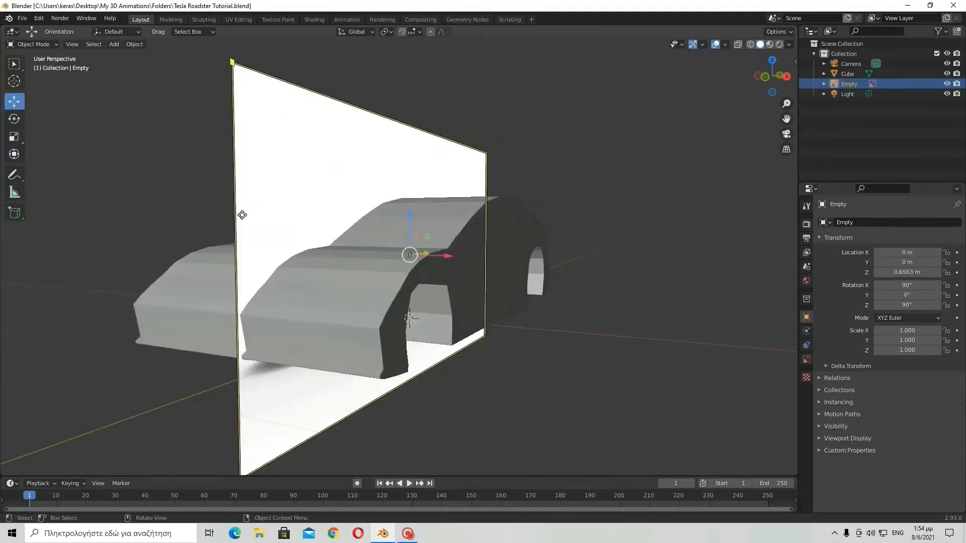
click(114, 46)
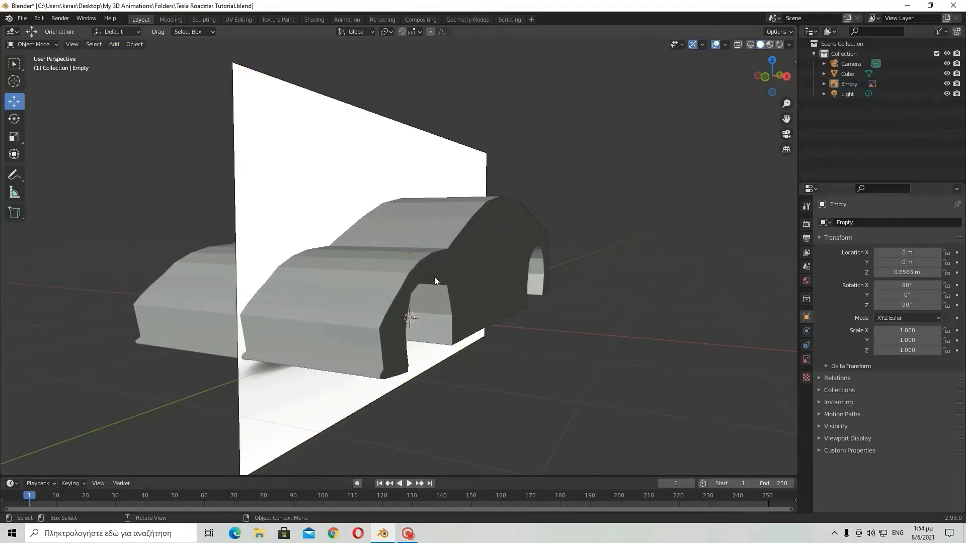
middle_drag(372, 287, 417, 279)
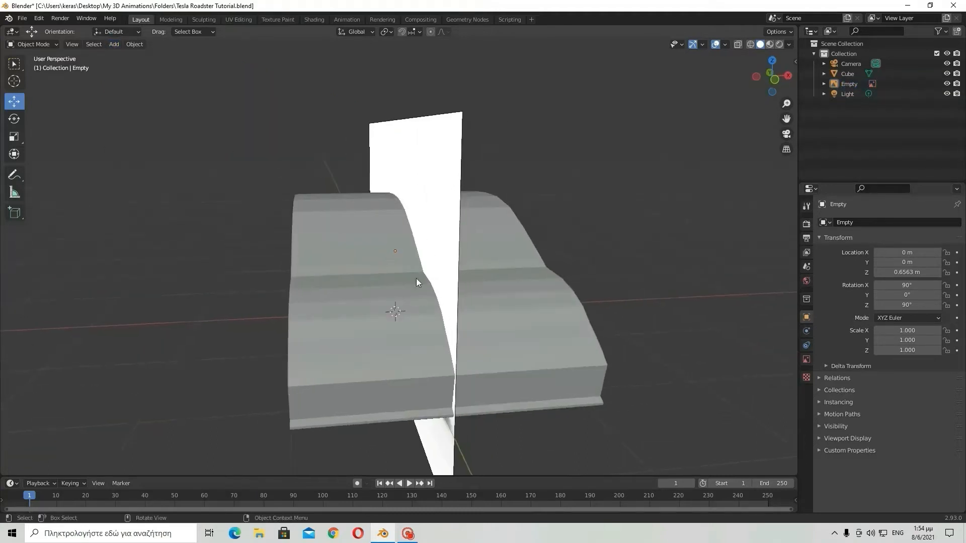
middle_drag(560, 261, 579, 318)
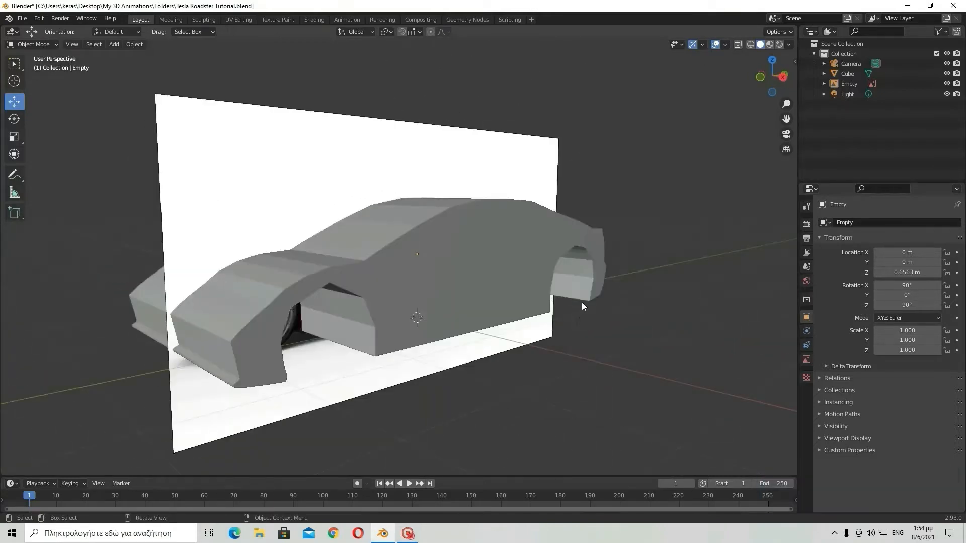
click(554, 298)
middle_drag(564, 335, 527, 318)
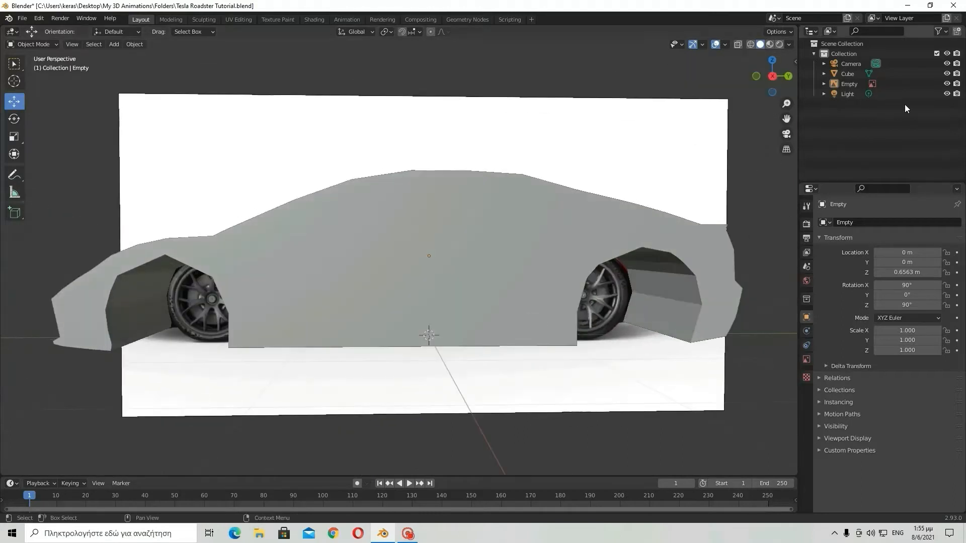
click(947, 74)
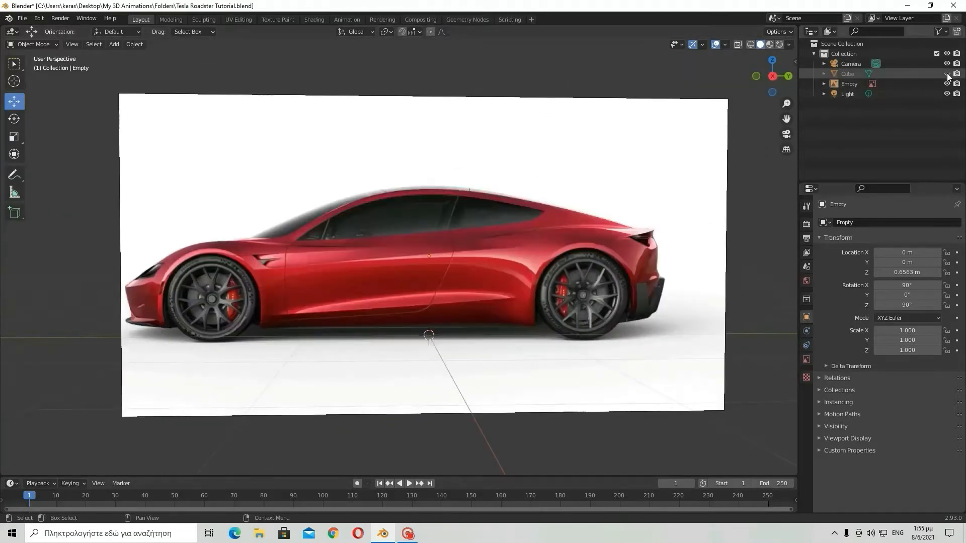
middle_drag(623, 207, 662, 219)
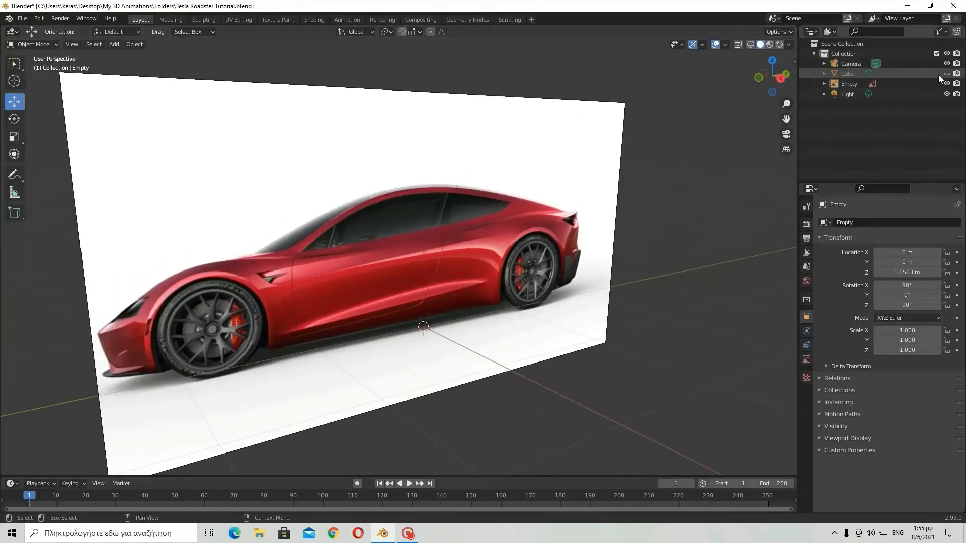
click(947, 74)
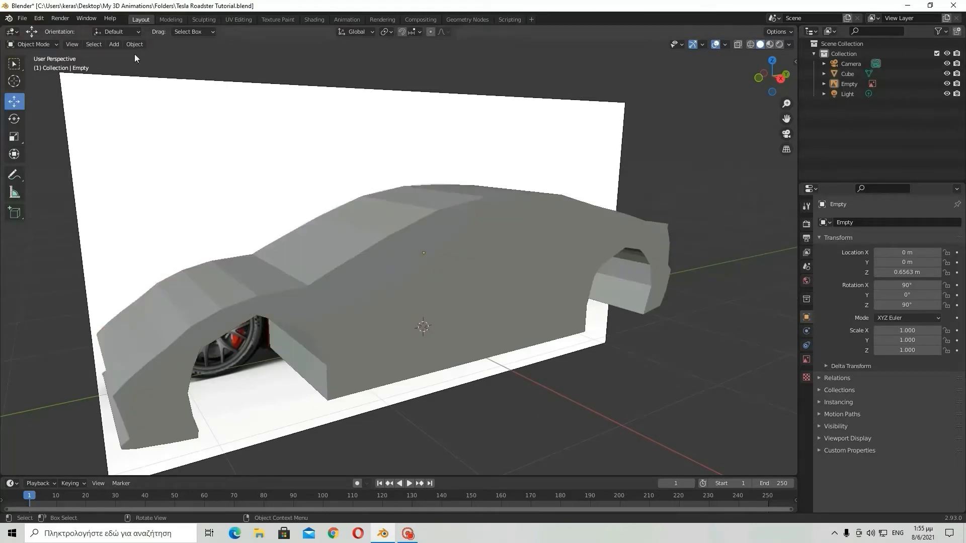
Step: Add the front-view photo of the red car to the scene as a reference image
click(113, 44)
mouse_move(167, 55)
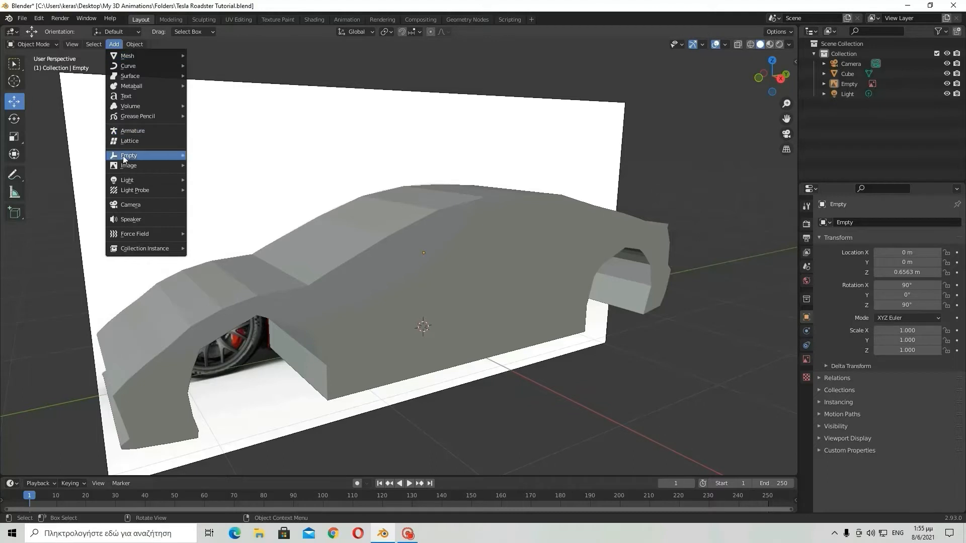
mouse_move(138, 165)
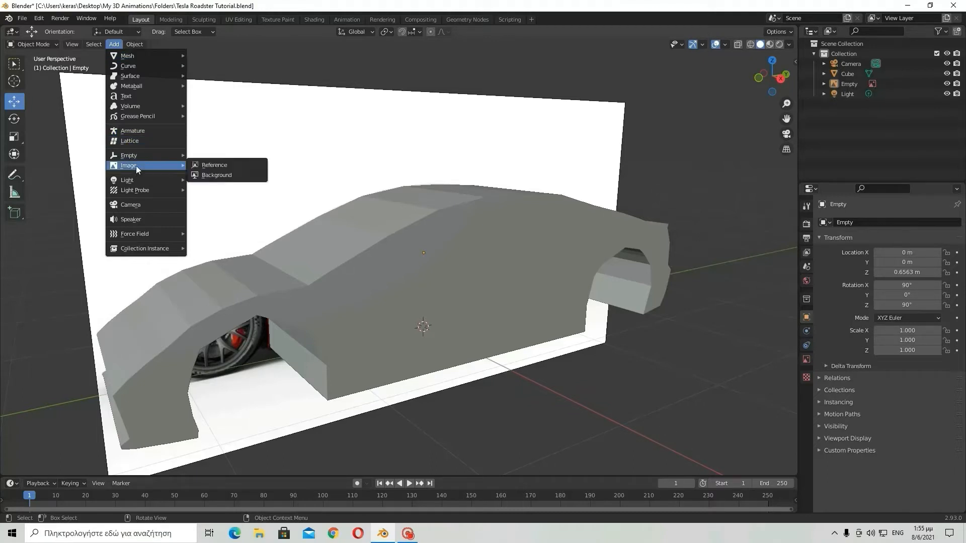
click(191, 166)
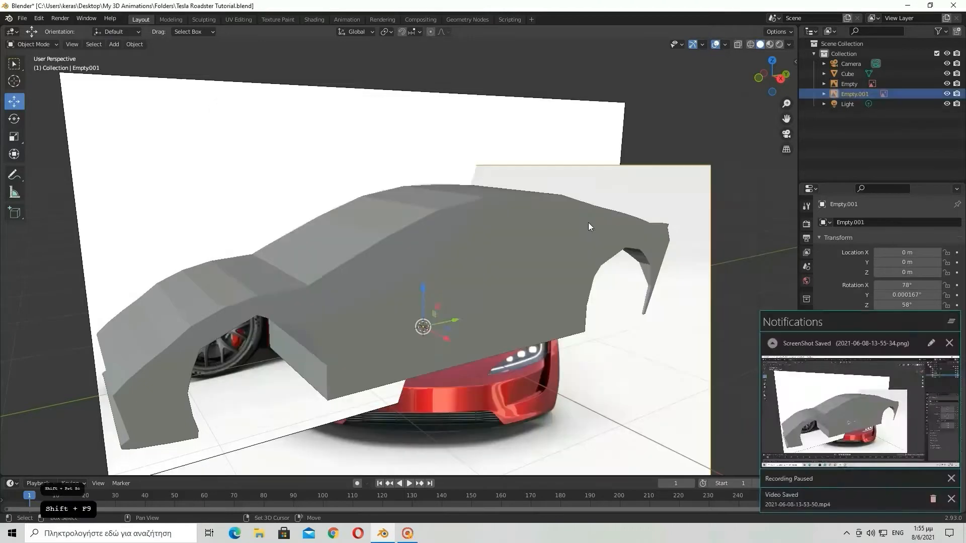
Step: Set the front reference image's rotation to 90° on X and 0° on Y and Z so it stands upright
scroll(674, 356, down, 2)
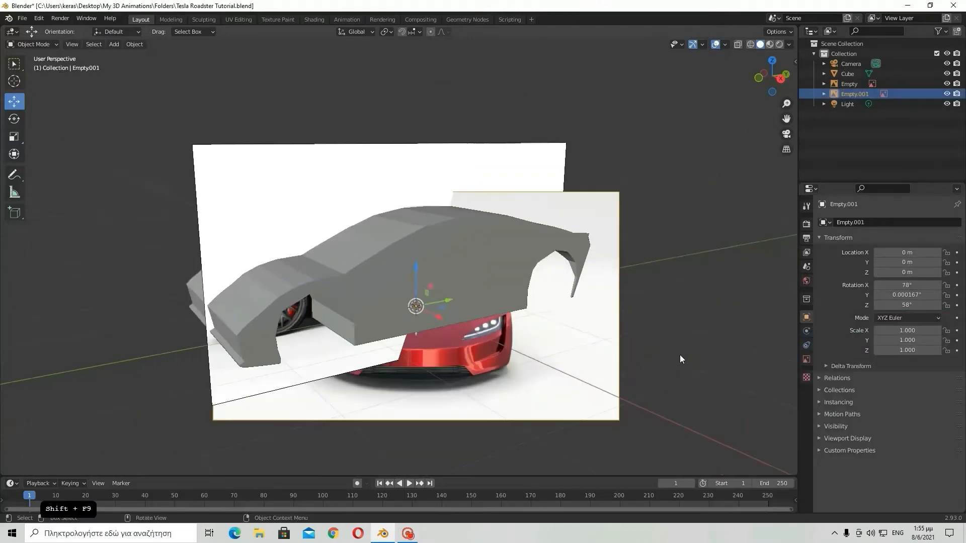
scroll(680, 356, up, 2)
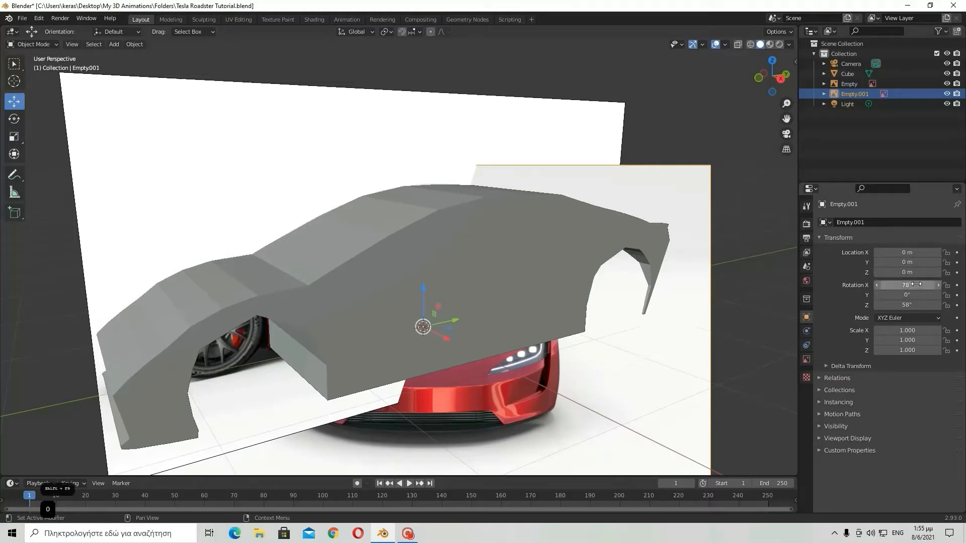
double_click(915, 306)
key(Return)
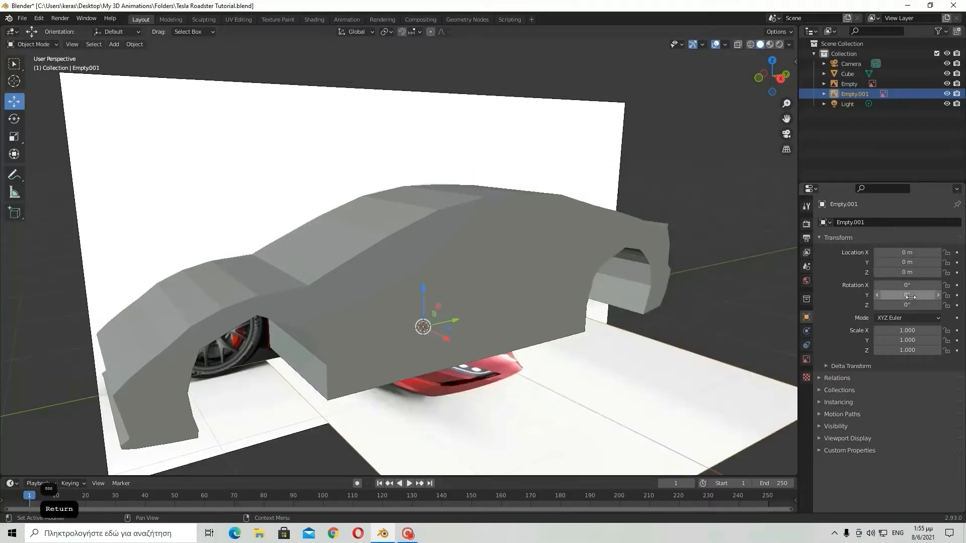
click(908, 287)
text(9)
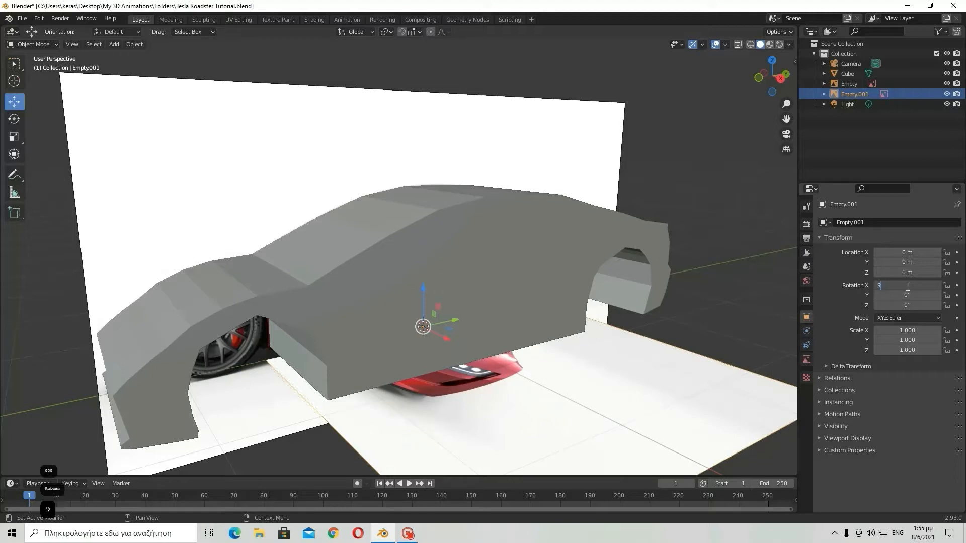
text(0)
key(Return)
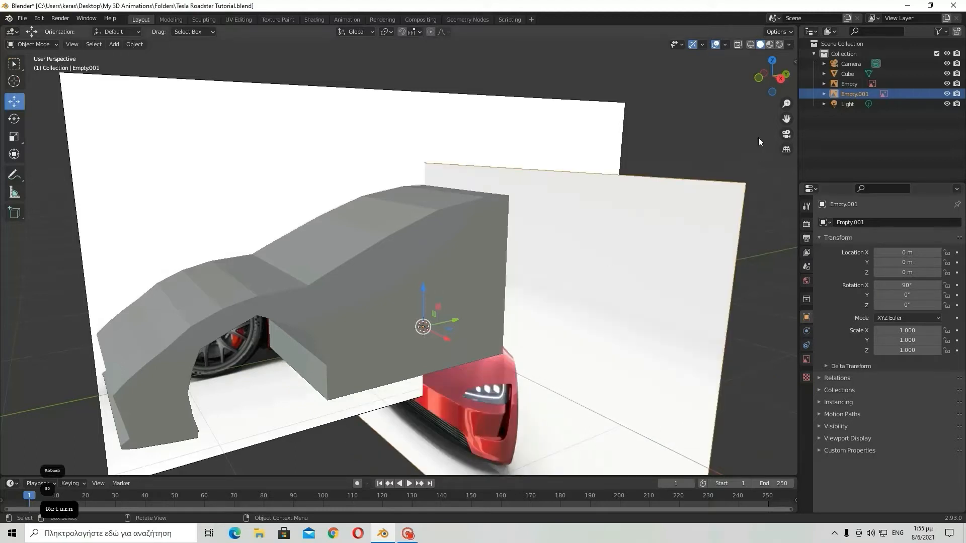
Step: In the front orthographic view, raise the front reference image along Z to about 0.963 m
click(758, 77)
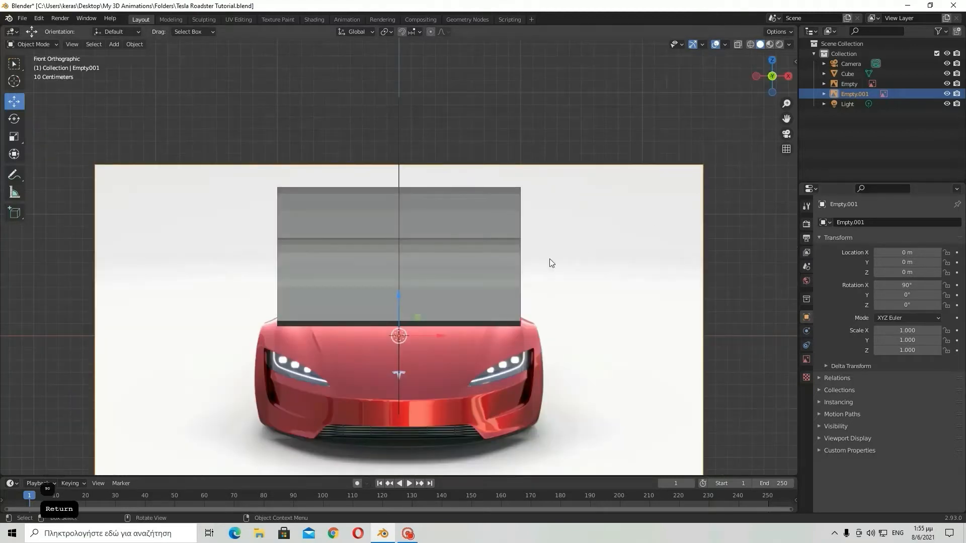
drag(398, 297, 393, 124)
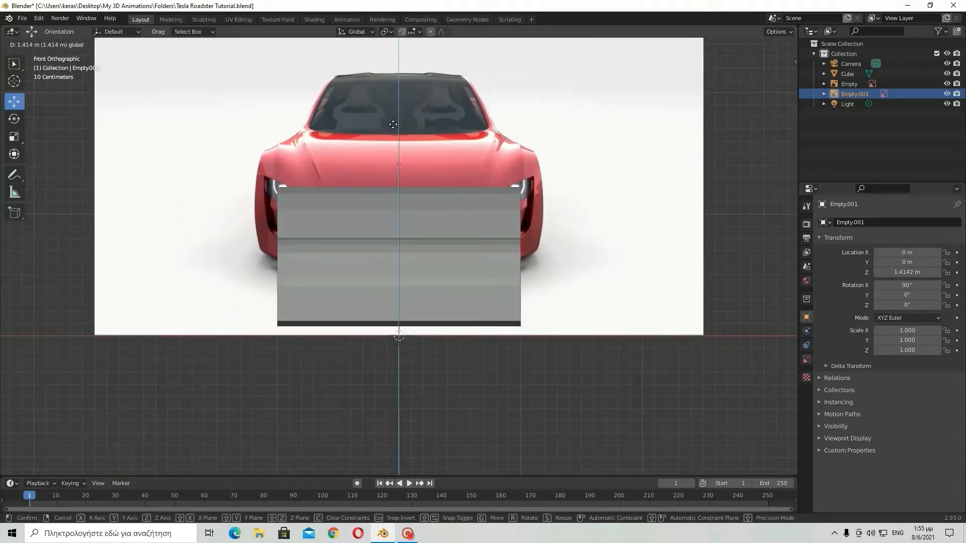
drag(393, 124, 378, 180)
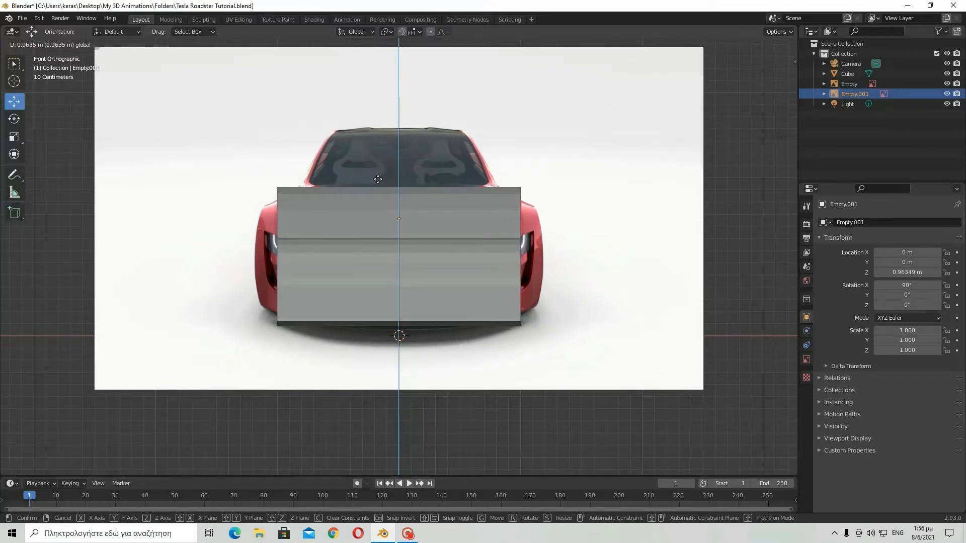
drag(378, 179, 378, 179)
Step: Inspect the underside of the car body and raise the front reference image to a Z location of about 0.991 m
middle_drag(576, 261, 549, 316)
scroll(547, 316, up, 4)
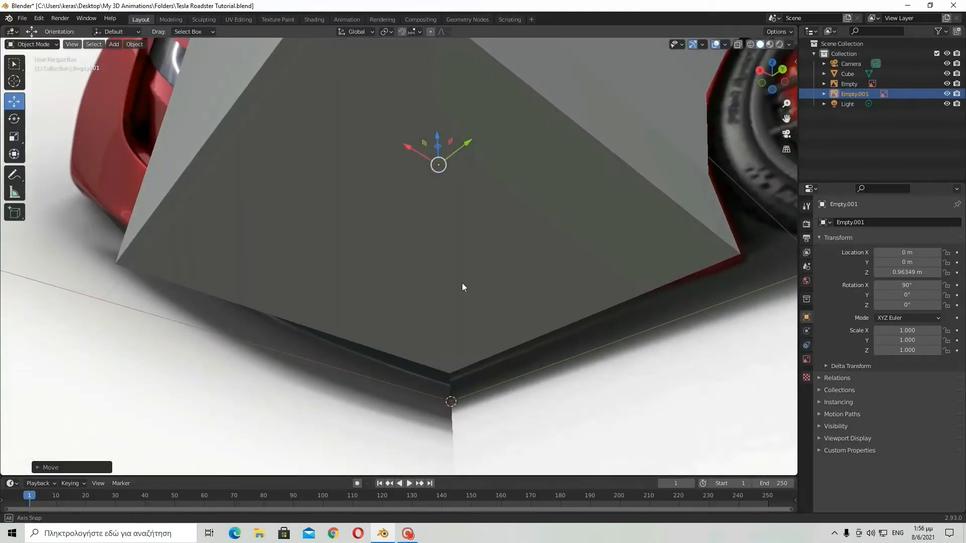
middle_drag(462, 284, 455, 295)
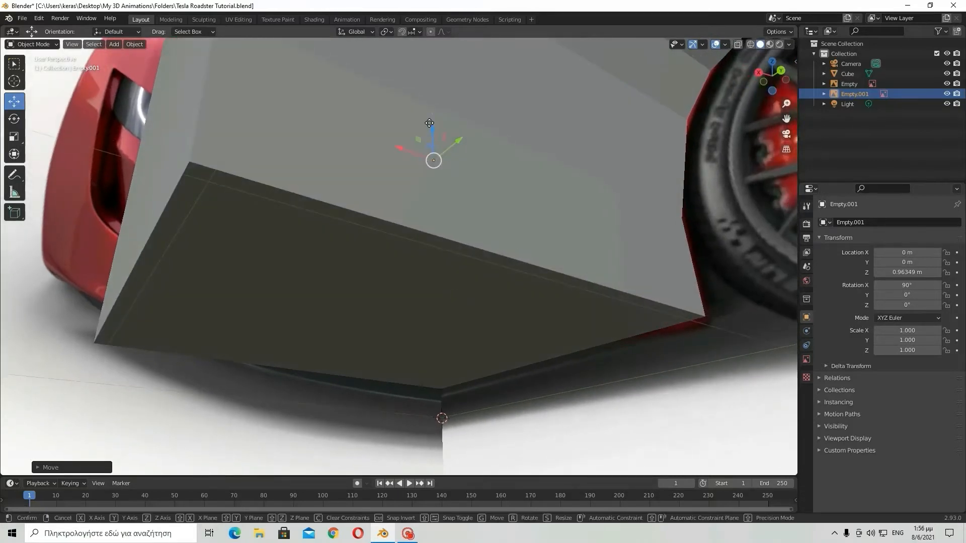
drag(432, 127, 430, 117)
middle_drag(434, 121, 491, 203)
Step: Hide the car body mesh and lower the front reference image to a Z location of about 0.983 m
click(947, 74)
scroll(543, 271, up, 2)
scroll(566, 316, down, 2)
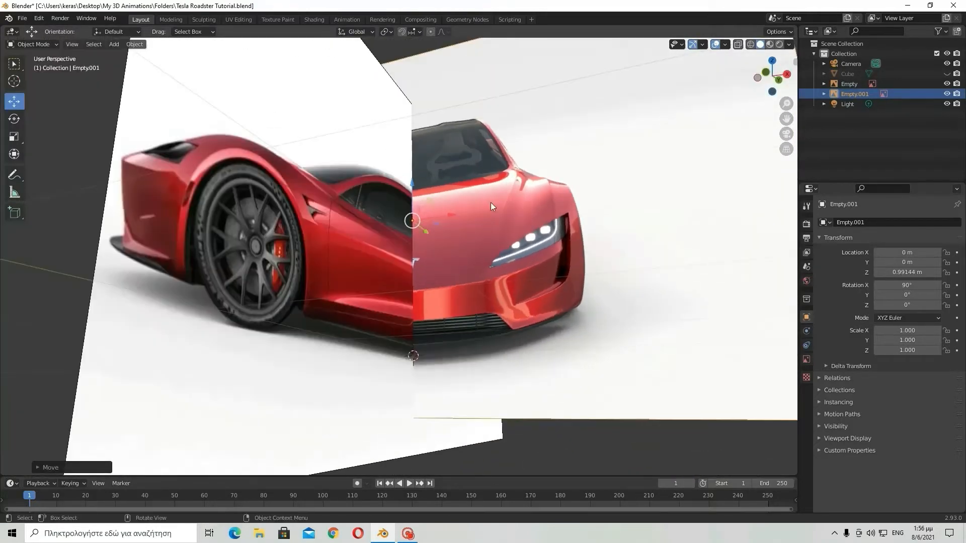
scroll(491, 203, up, 3)
middle_drag(473, 260, 434, 274)
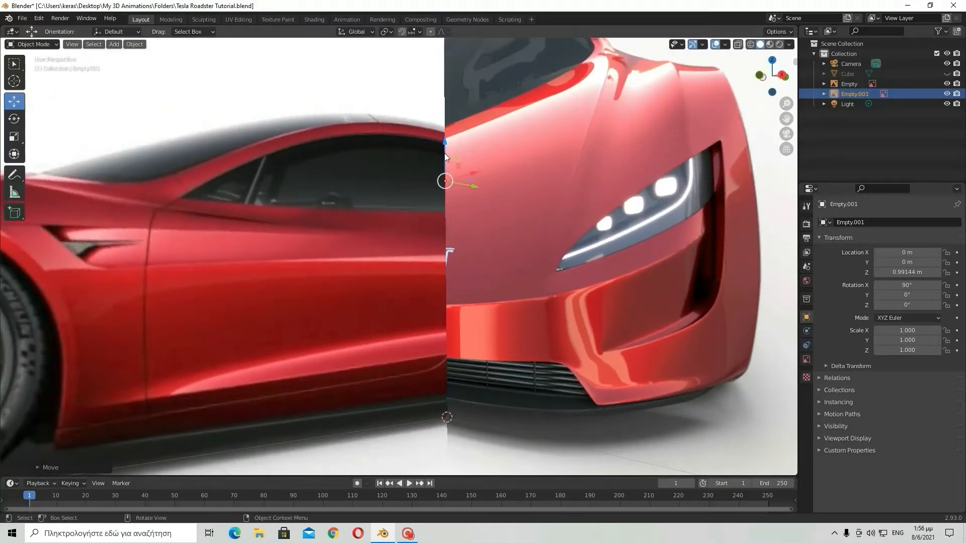
drag(445, 155, 445, 157)
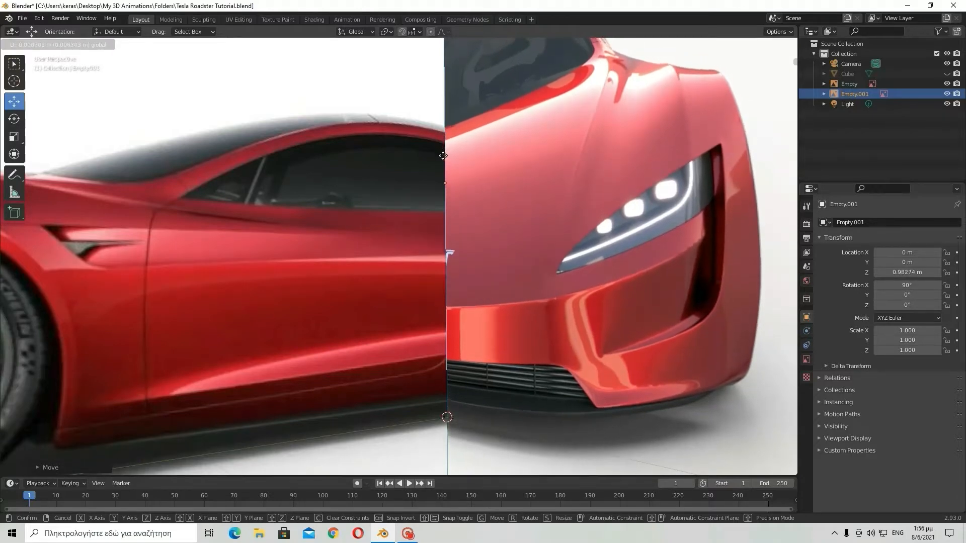
Step: Compare the heights of the front and side reference images by temporarily sliding the front image along Y toward the car's nose
middle_drag(398, 322, 460, 390)
scroll(460, 390, down, 6)
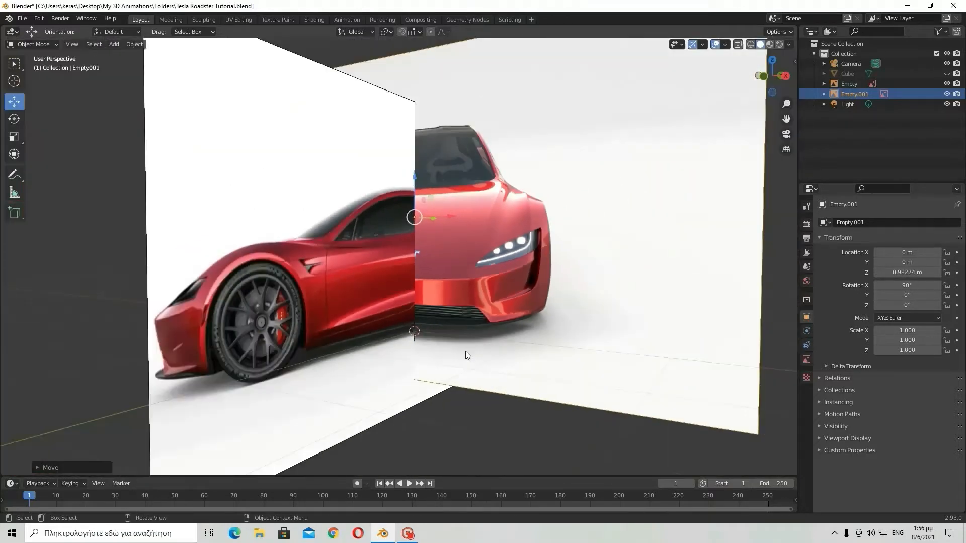
middle_drag(443, 321, 388, 321)
scroll(389, 321, up, 2)
scroll(392, 319, up, 4)
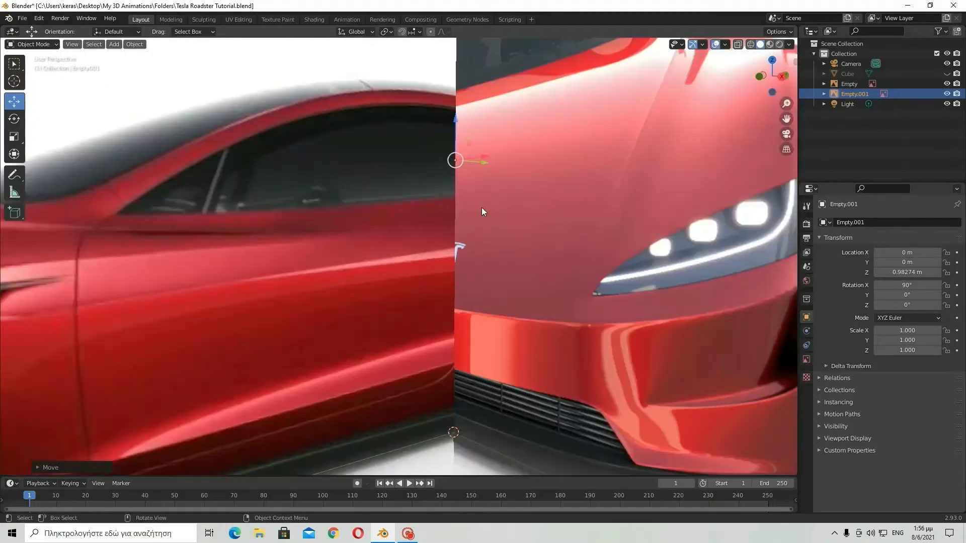
scroll(468, 221, down, 4)
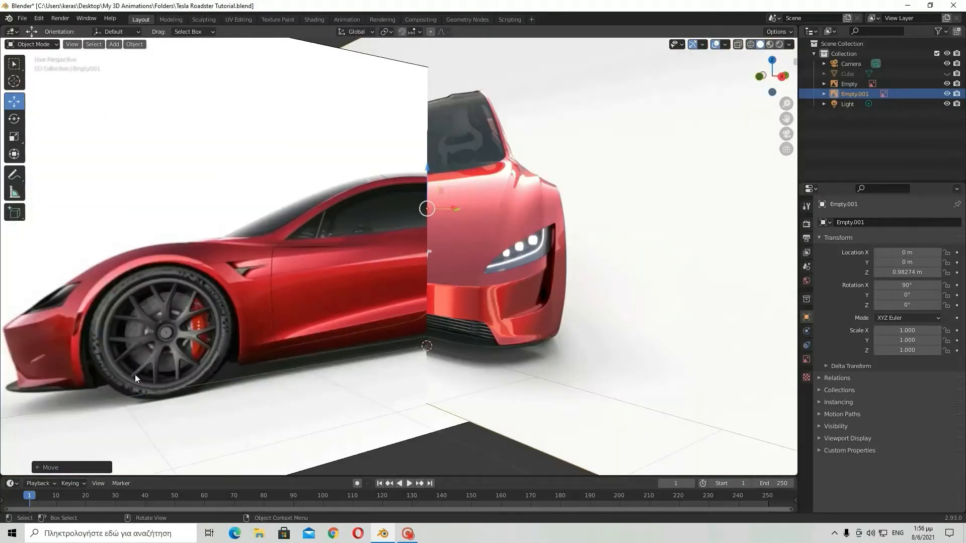
key(g)
key(y)
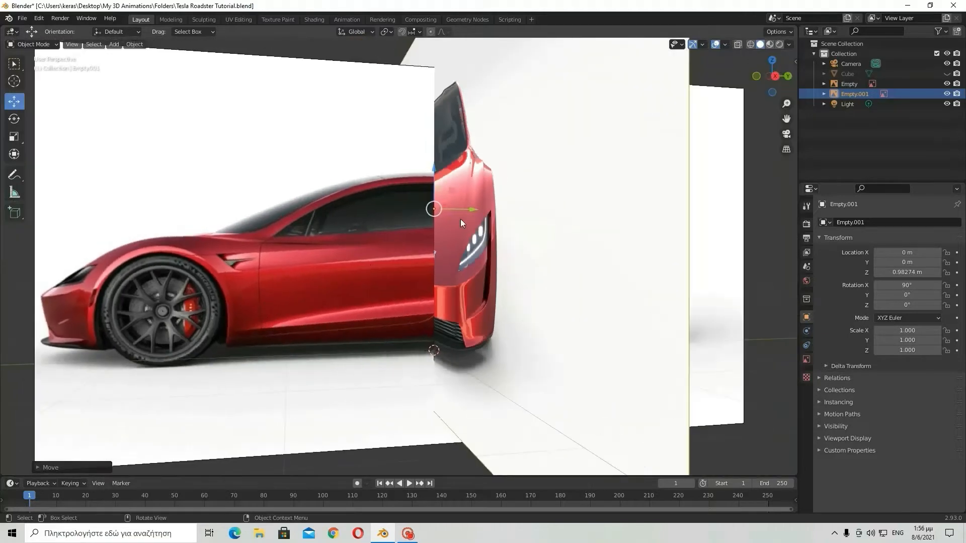
right_click(174, 240)
middle_drag(174, 240, 250, 253)
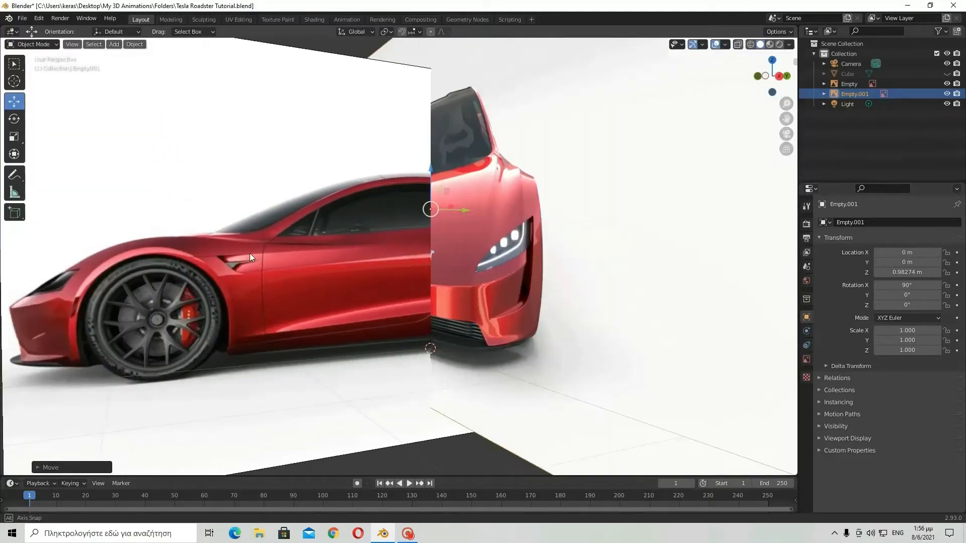
scroll(250, 253, down, 3)
scroll(434, 272, up, 2)
middle_drag(428, 294, 432, 294)
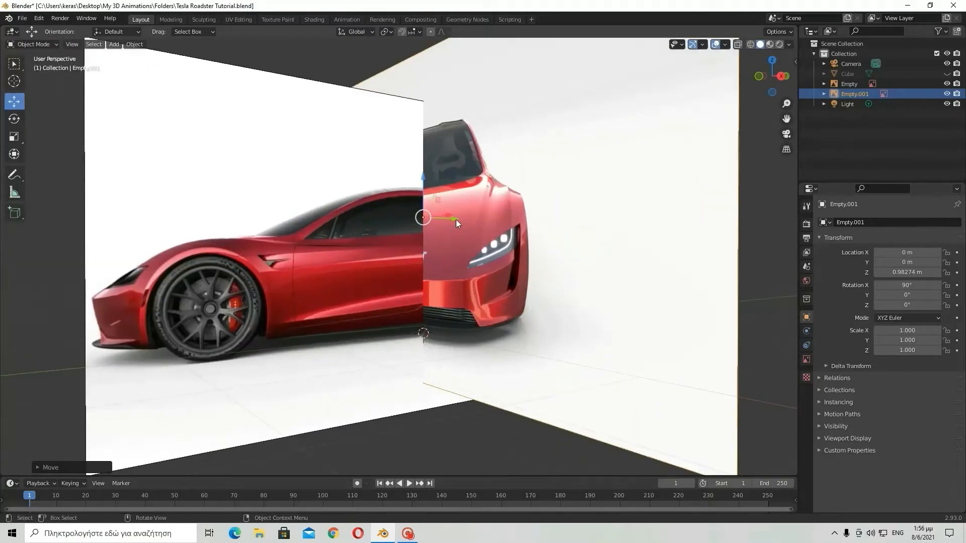
key(g)
key(y)
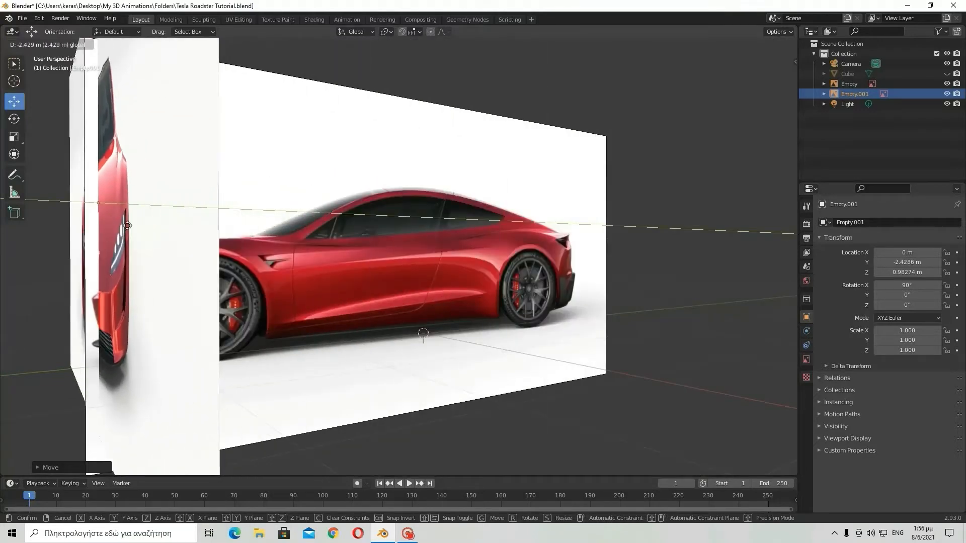
right_click(130, 230)
Step: Raise the front reference image to a Z location of about 1.008 m and check it against the car's nose along Y
drag(422, 177, 422, 175)
drag(451, 218, 322, 217)
right_click(322, 217)
Step: Fine-tune the front reference image's height by raising it to a Z location of about 1.023 m
scroll(486, 265, up, 3)
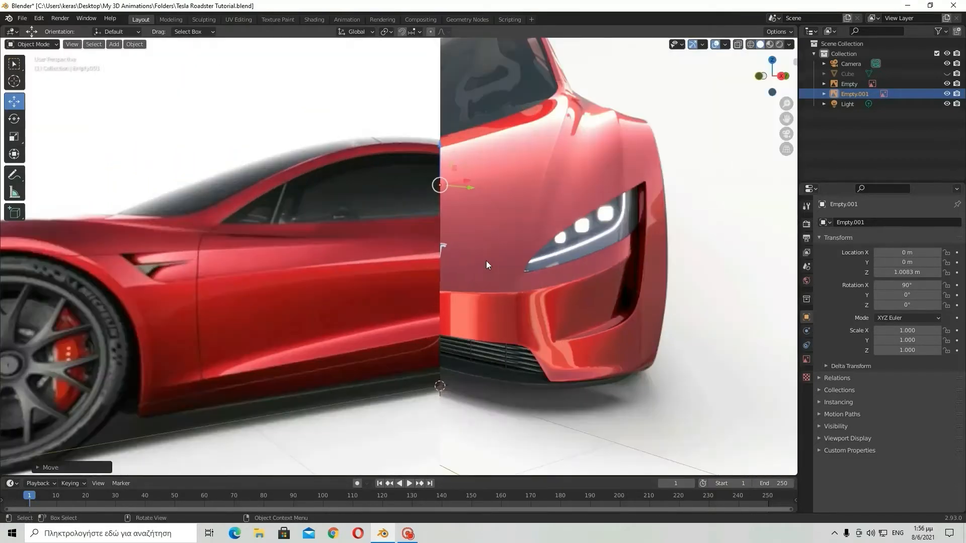
drag(438, 143, 439, 140)
middle_drag(439, 141, 485, 275)
scroll(470, 209, down, 1)
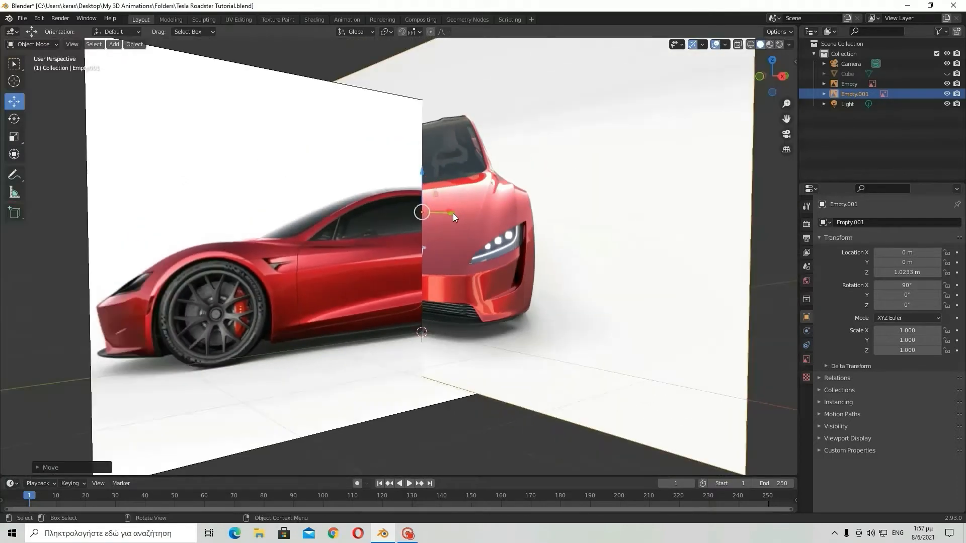
Step: Compare the front and side reference images by temporarily sliding the front image along Y toward the car's nose
drag(453, 213, 304, 204)
right_click(304, 204)
scroll(383, 237, down, 3)
middle_drag(413, 251, 729, 236)
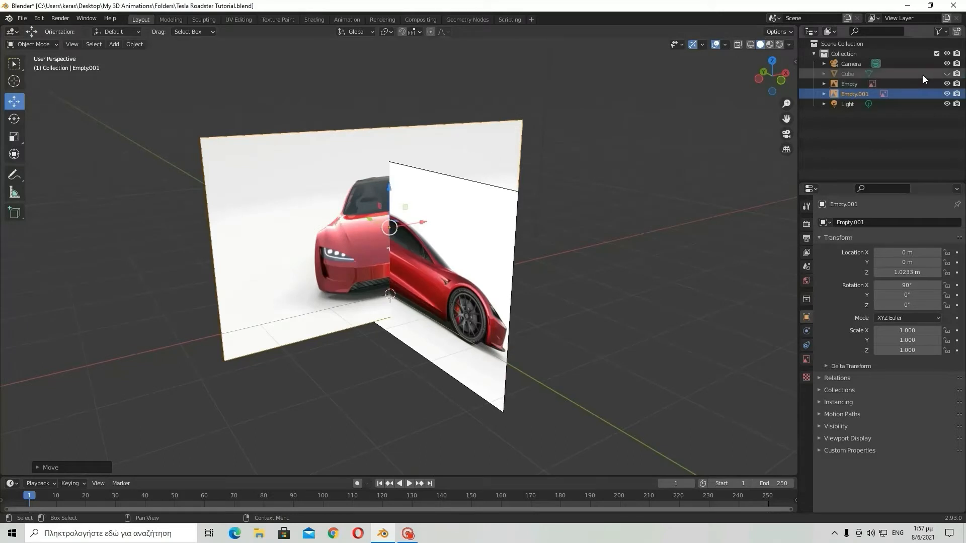
Step: Show the car body mesh, check the front reference image against it with a temporary slide along Y, and hide the mesh again
click(947, 74)
middle_drag(676, 221, 466, 230)
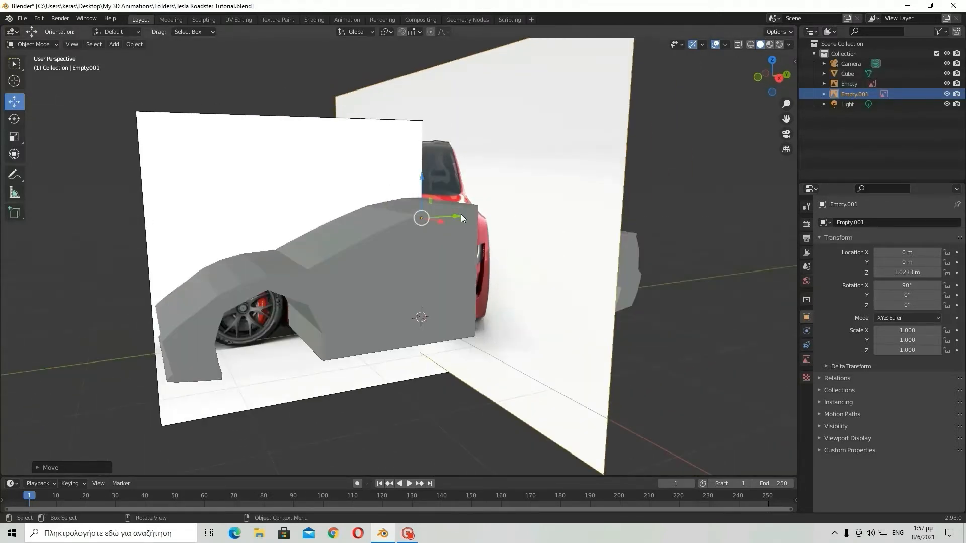
drag(461, 214, 353, 207)
right_click(353, 207)
middle_drag(353, 207, 393, 198)
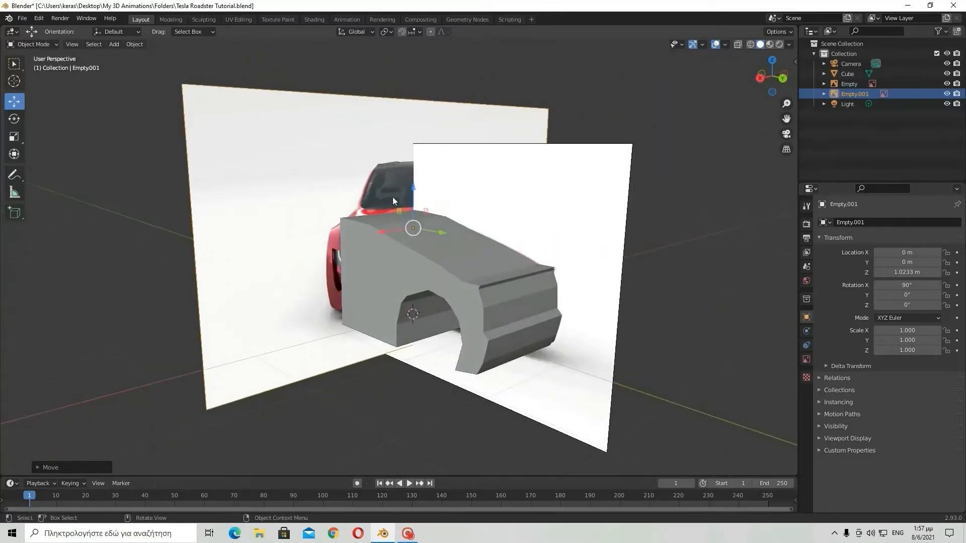
click(947, 73)
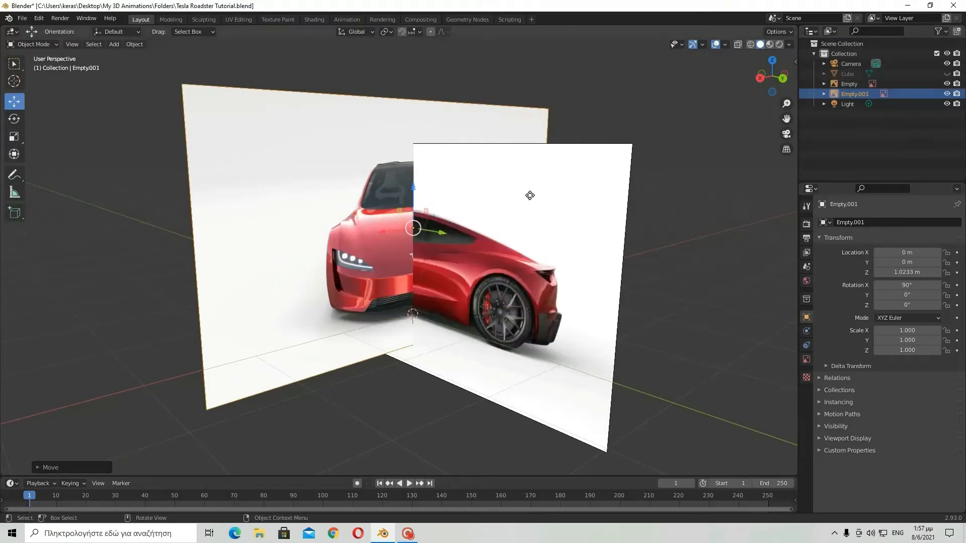
Step: Examine how the roof, hood and bumper heights in the front reference image line up with the side reference image
scroll(479, 188, up, 5)
scroll(479, 189, down, 4)
middle_drag(416, 186, 620, 265)
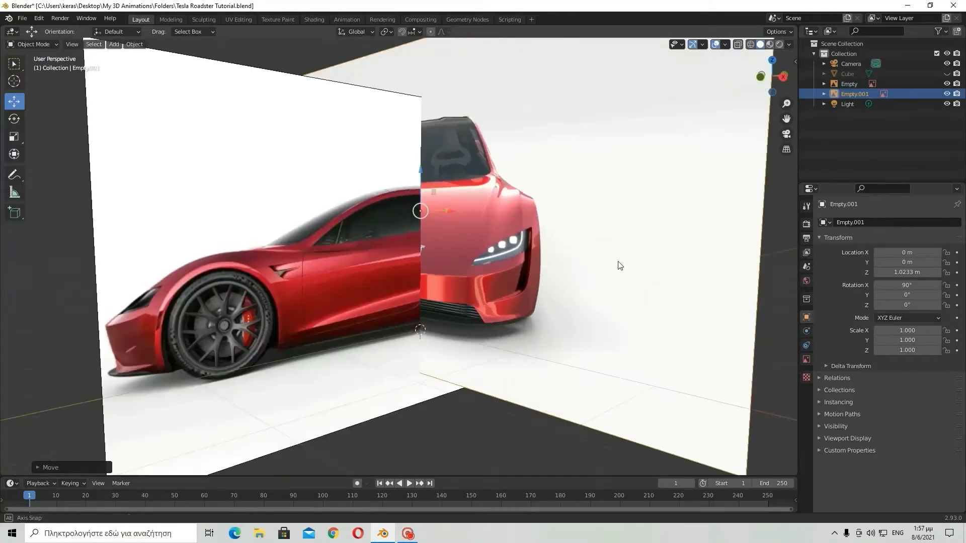
scroll(533, 243, down, 2)
scroll(521, 248, up, 3)
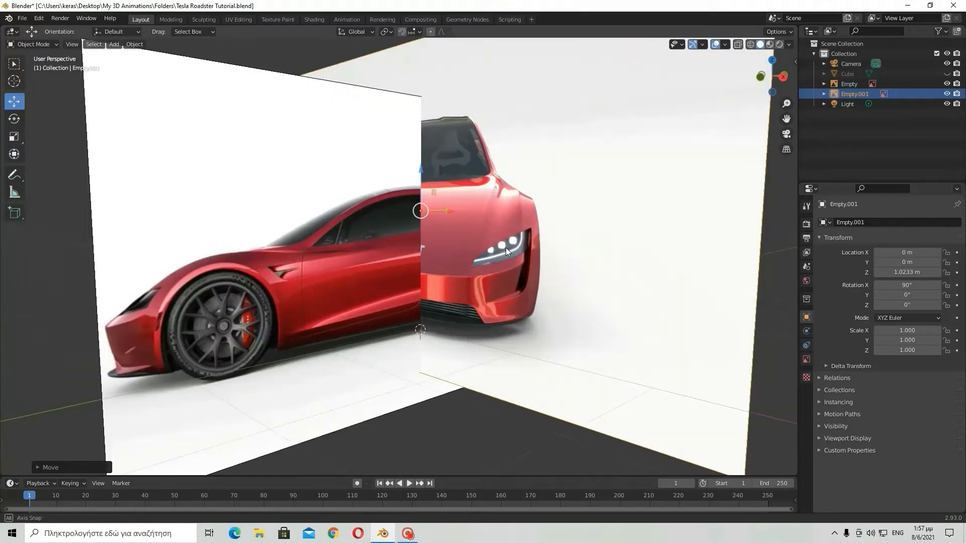
middle_drag(505, 248, 482, 257)
scroll(449, 254, down, 2)
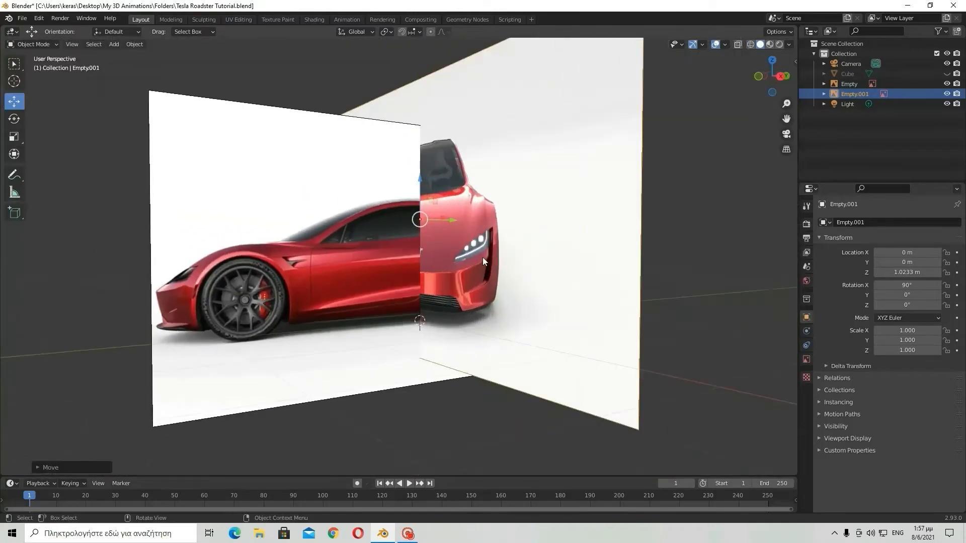
scroll(476, 203, up, 2)
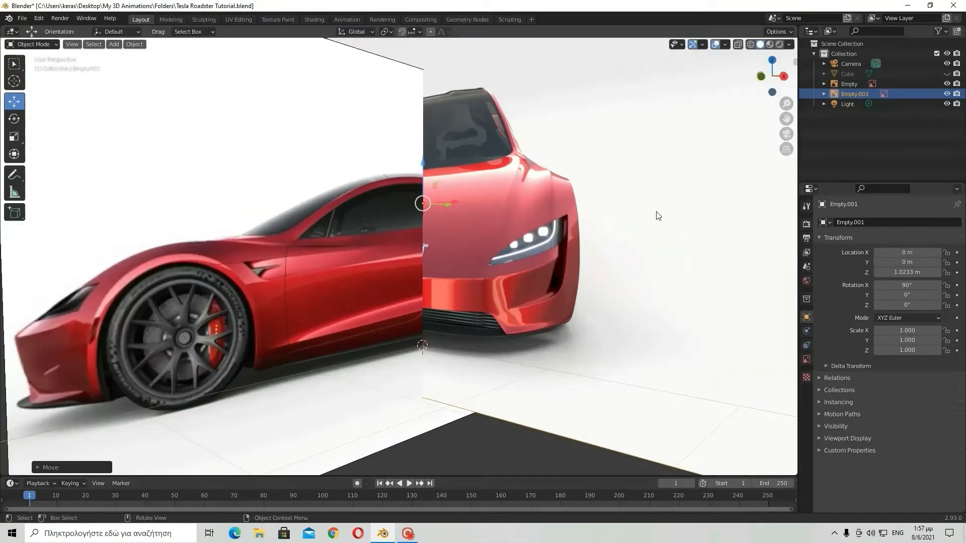
drag(431, 161, 433, 187)
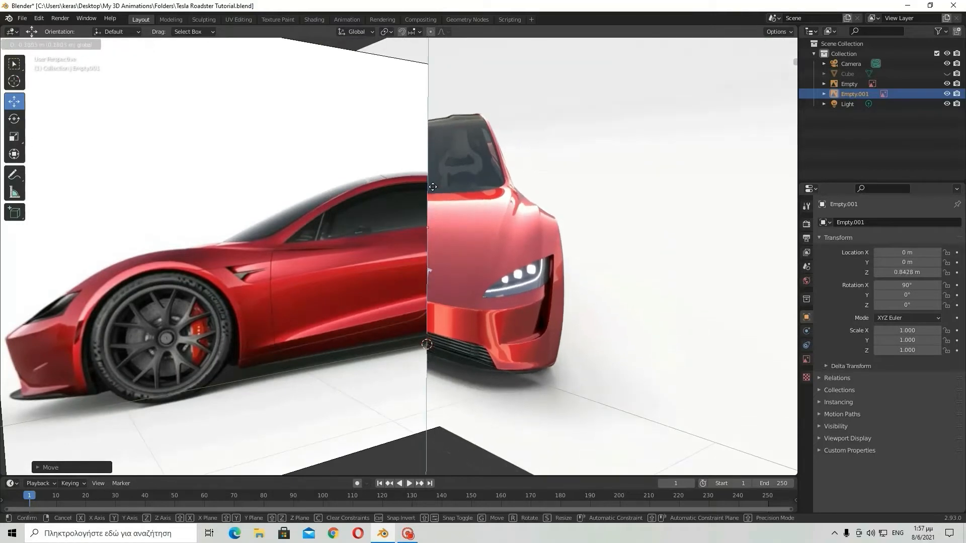
right_click(432, 188)
middle_drag(434, 190, 602, 169)
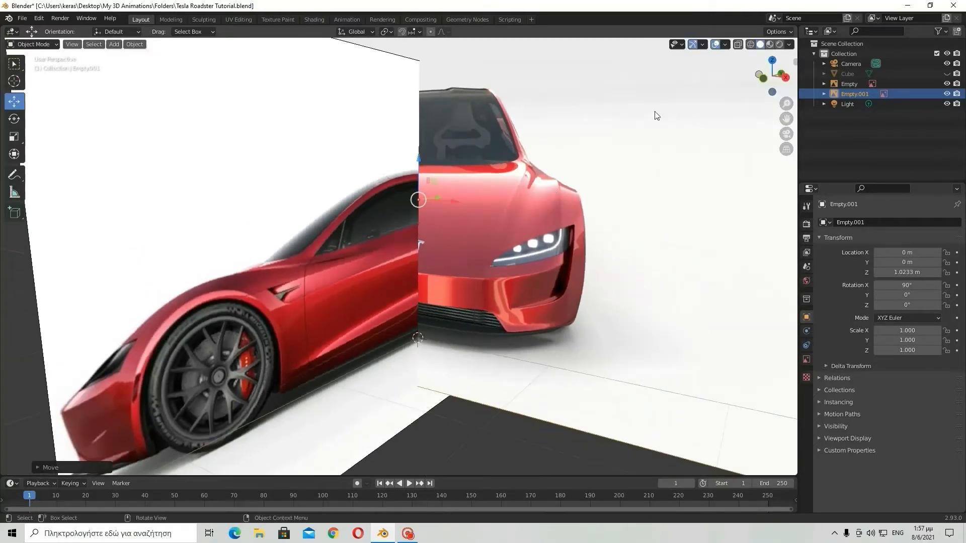
Step: Scale the front reference image down to about 0.644 and lower it to a Z location of about 0.758 m
key(s)
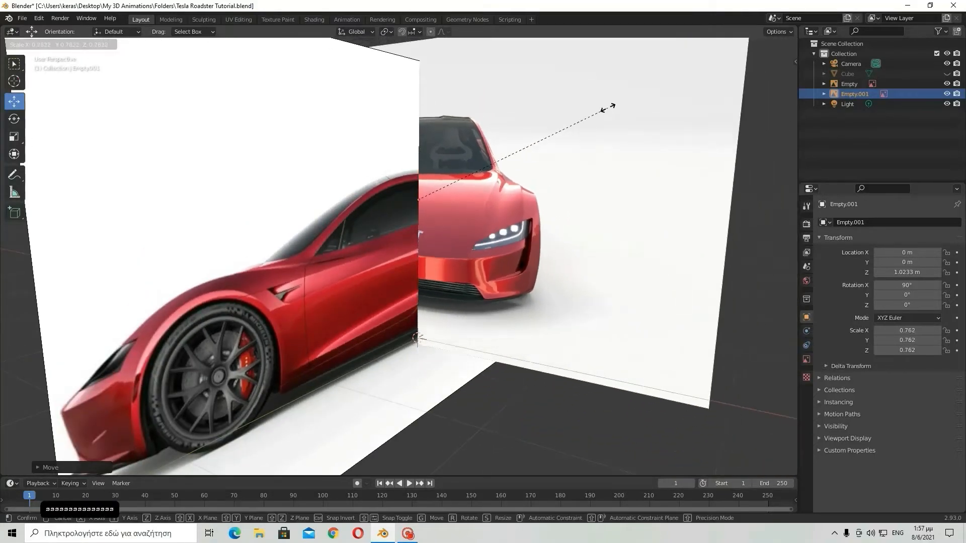
click(578, 119)
drag(421, 159, 444, 184)
scroll(417, 198, up, 4)
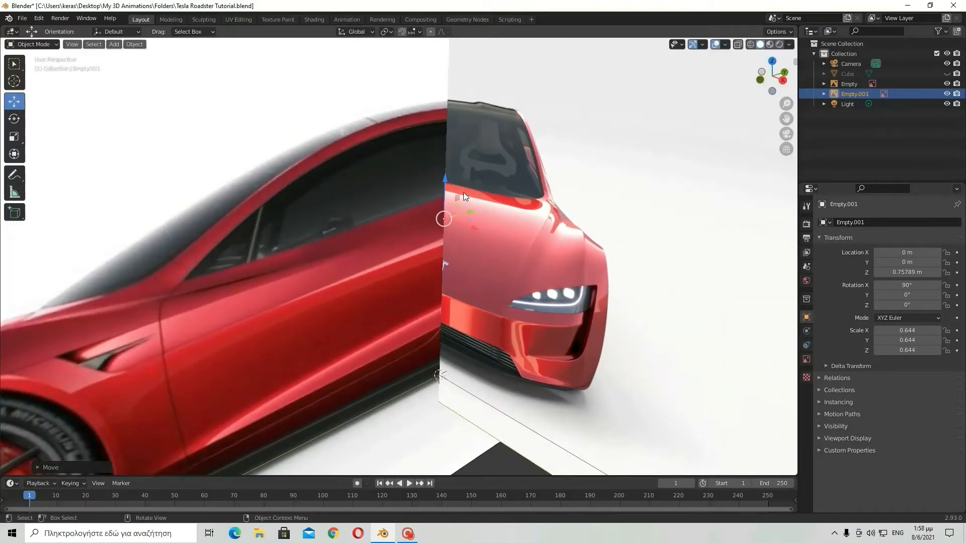
middle_drag(464, 192, 451, 161)
scroll(451, 162, down, 1)
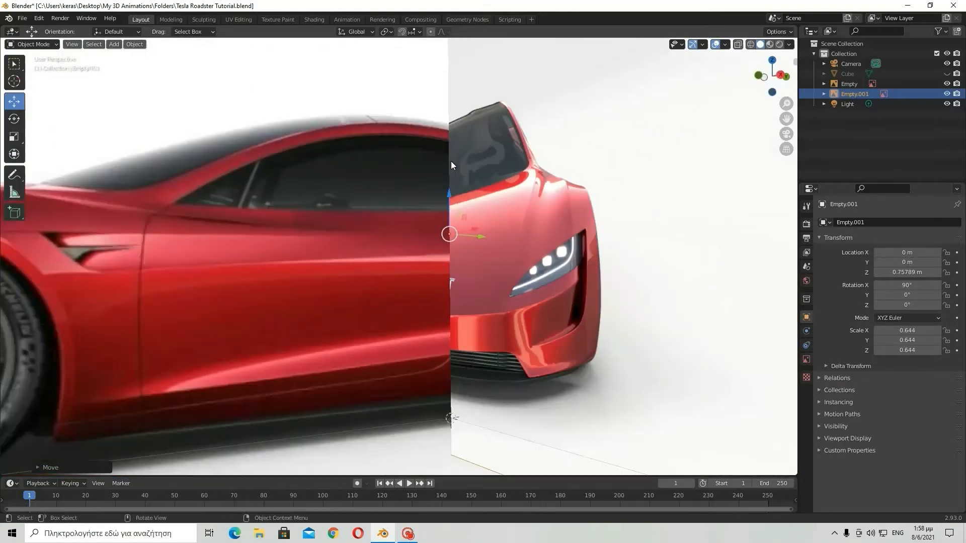
Step: Scale the front reference image up to about 0.684 and lower it to a Z location of about 0.721 m
middle_drag(495, 183, 575, 195)
scroll(575, 196, down, 2)
middle_drag(541, 196, 593, 281)
key(s)
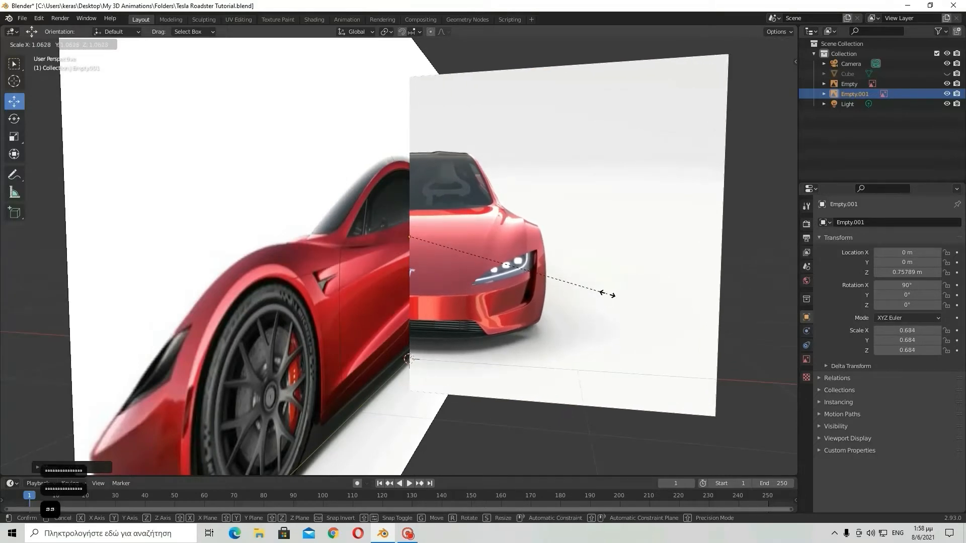
click(608, 294)
key(g)
key(z)
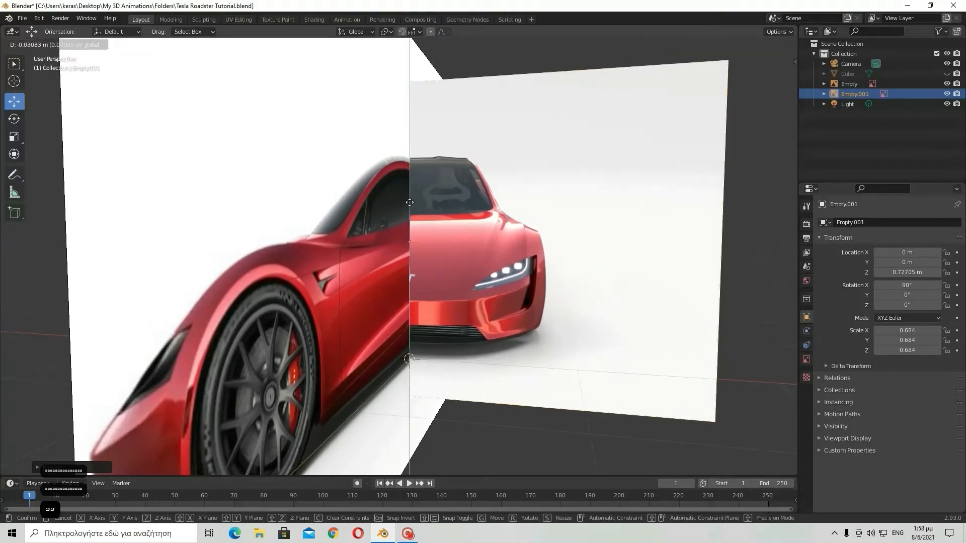
click(412, 204)
middle_drag(412, 203, 373, 227)
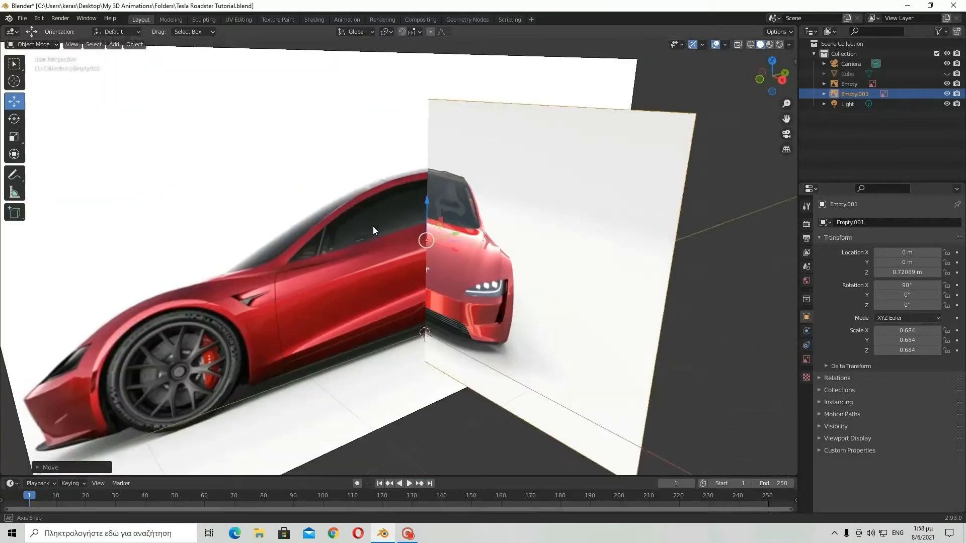
Step: Compare the car body mesh with the resized front reference image by toggling the mesh's visibility, leaving the mesh hidden
click(947, 74)
mouse_move(590, 155)
middle_down()
mouse_move(565, 155)
mouse_move(604, 162)
middle_up()
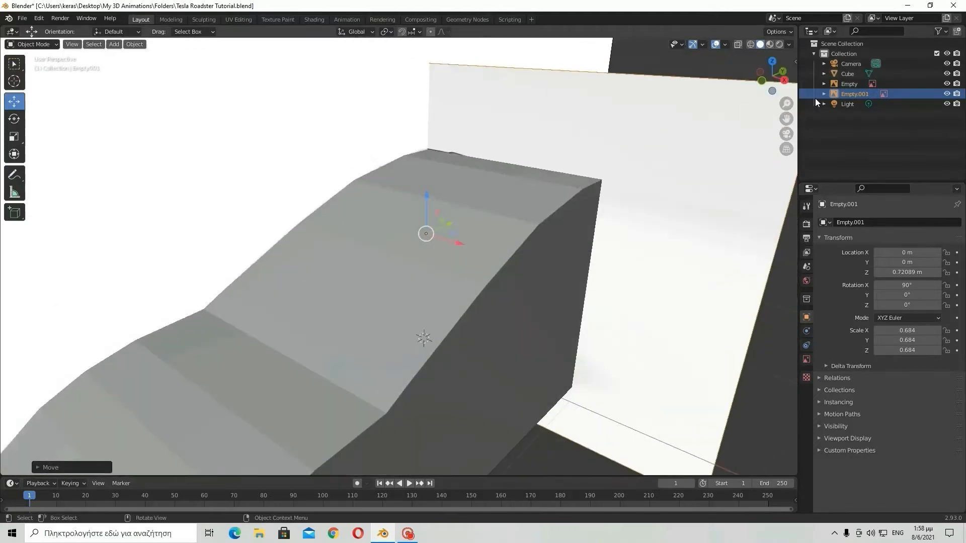
click(946, 75)
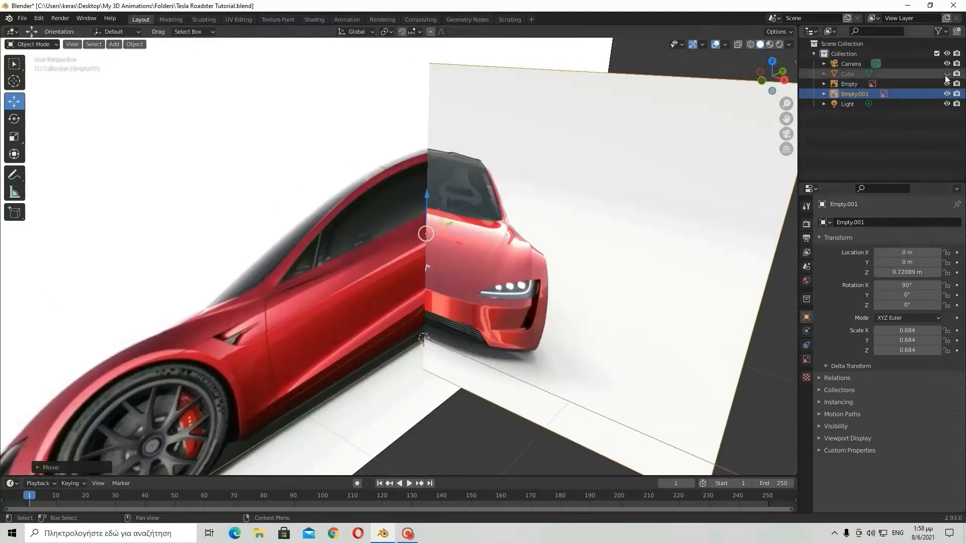
click(946, 74)
middle_drag(614, 165, 765, 93)
click(946, 74)
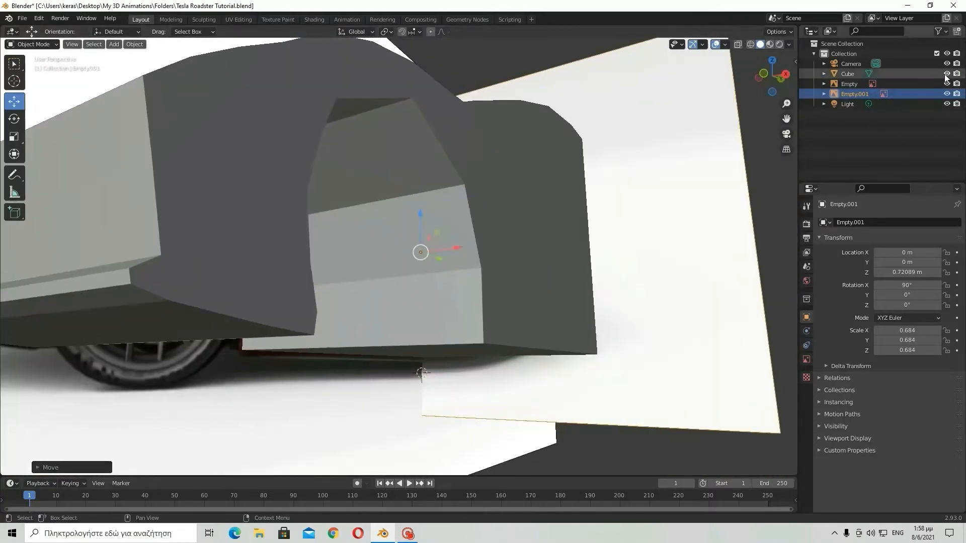
middle_drag(684, 210, 721, 226)
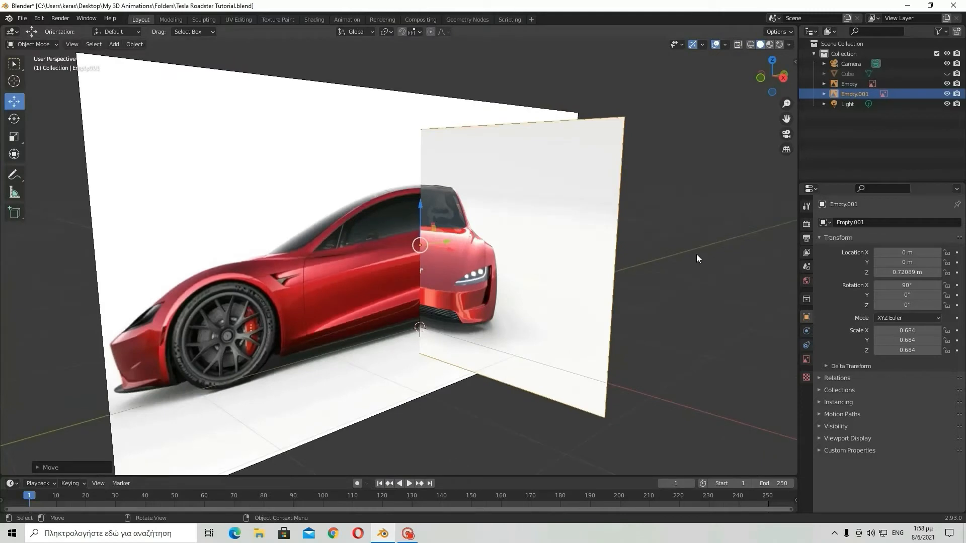
mouse_move(692, 259)
middle_down()
mouse_move(772, 270)
mouse_move(720, 263)
mouse_move(693, 242)
middle_up()
Step: Show the car body mesh and check its fit by briefly hiding the front reference image and then the mesh
click(947, 74)
mouse_move(490, 278)
middle_down()
mouse_move(475, 274)
mouse_move(493, 292)
middle_up()
click(947, 94)
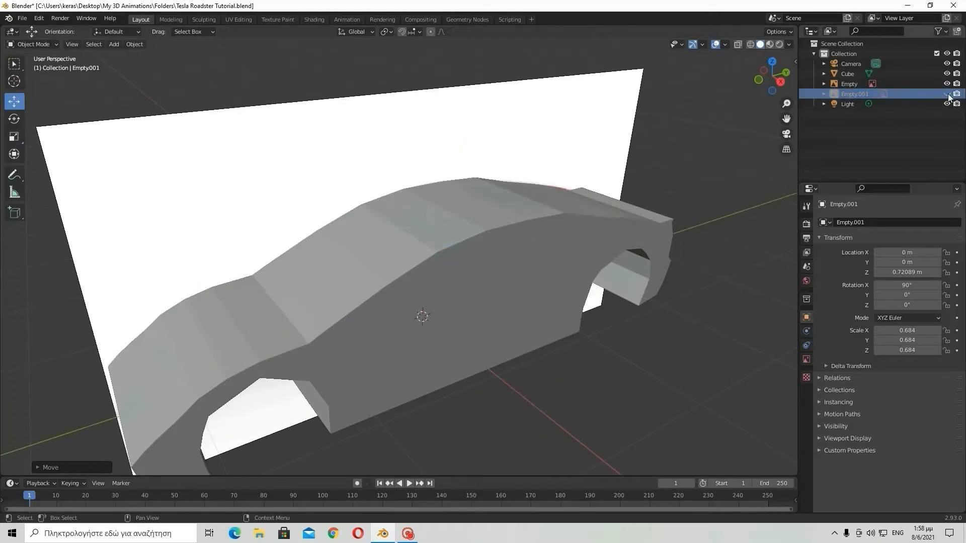
click(947, 94)
click(947, 74)
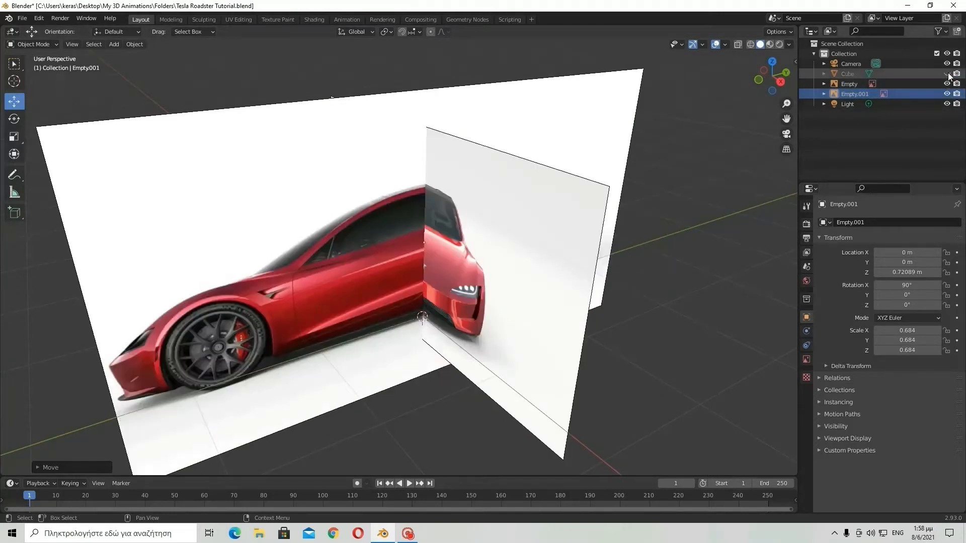
click(947, 74)
middle_drag(402, 361, 424, 365)
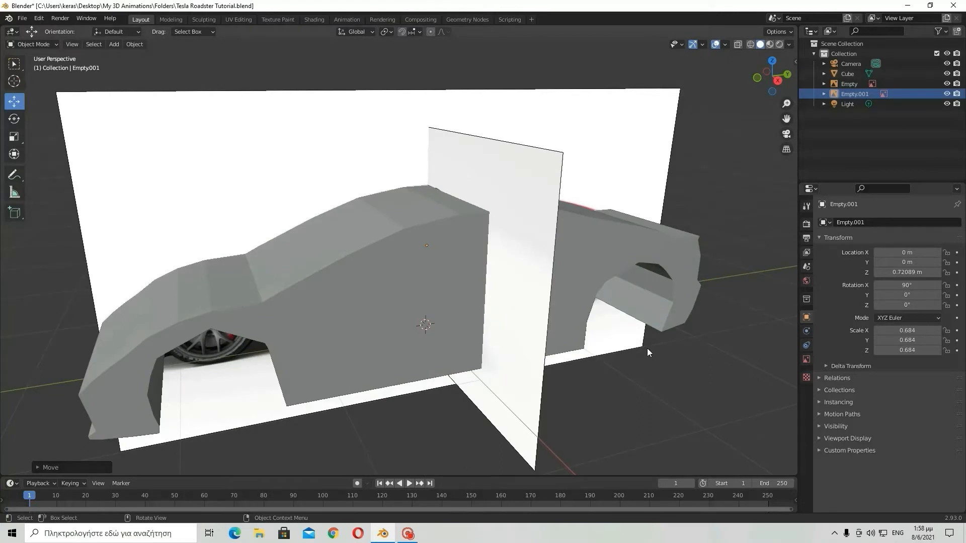
key(shift+F9)
key(shift+F9)
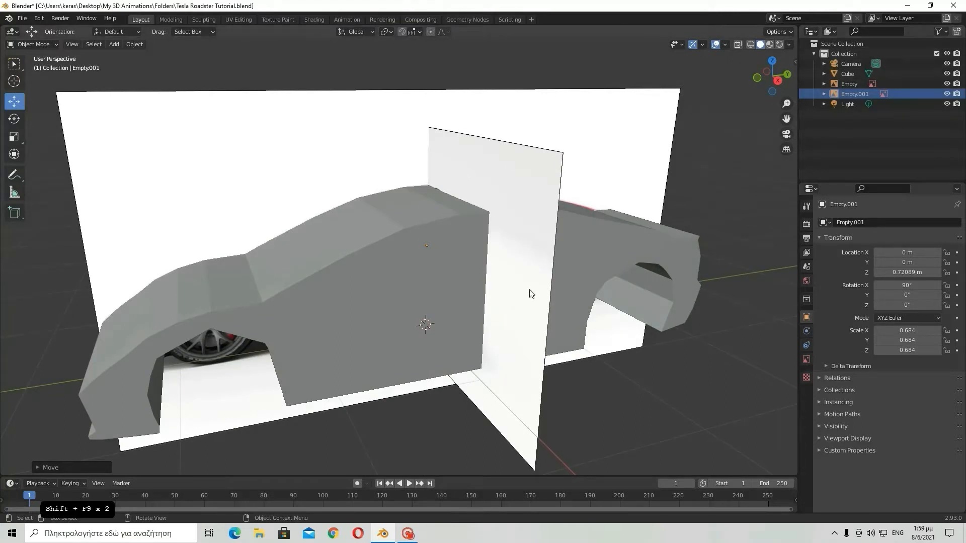
Step: Move the front reference image along Y to a location of about -0.197 m
key(g)
key(y)
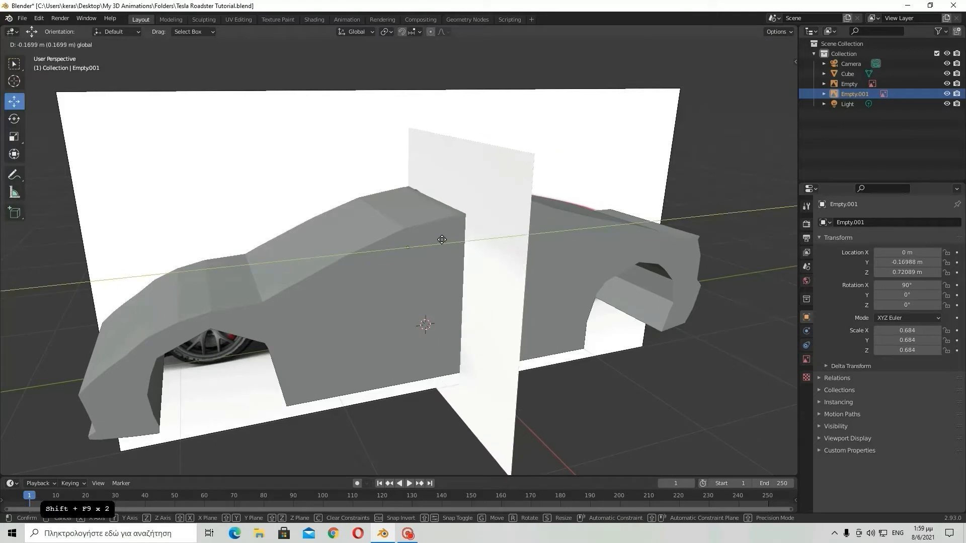
click(446, 239)
middle_drag(446, 239, 524, 222)
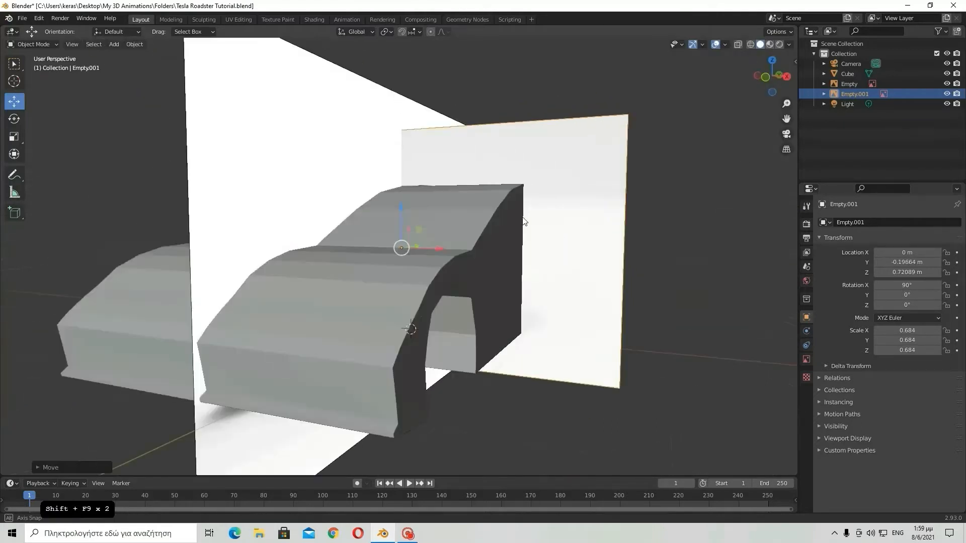
Step: Check the repositioned front reference image against the car body by toggling the mesh's visibility, leaving the mesh hidden
click(945, 74)
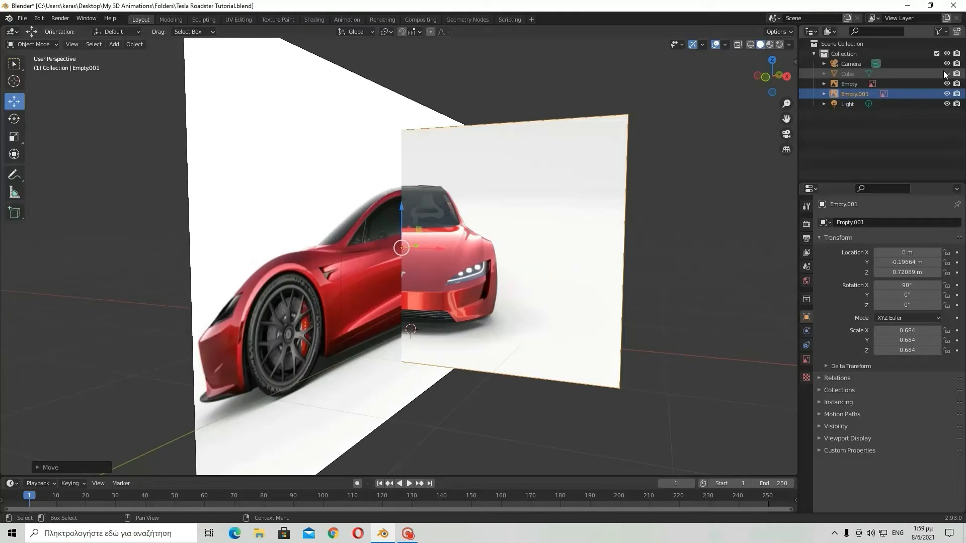
click(945, 74)
click(946, 74)
click(946, 74)
click(945, 74)
scroll(519, 211, up, 8)
scroll(499, 316, down, 8)
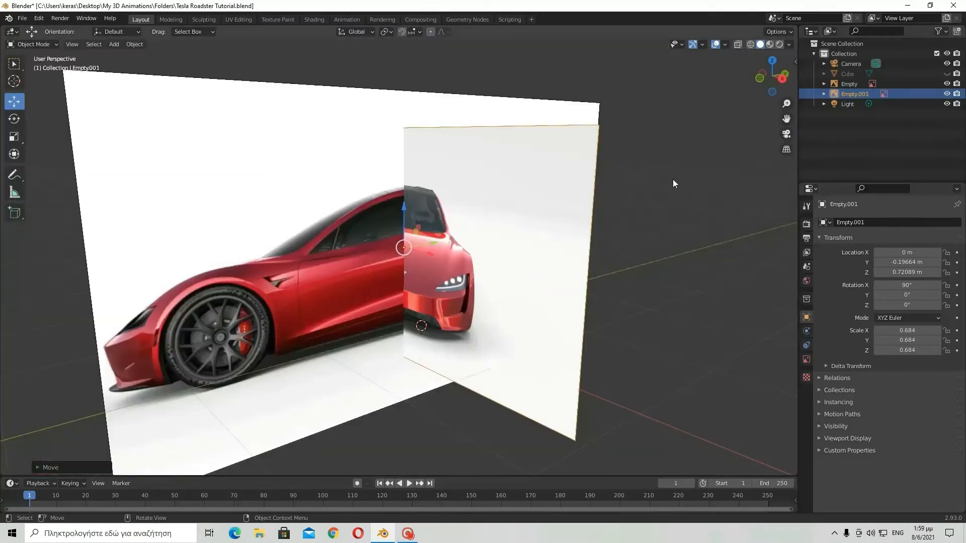
Step: Show the car body mesh, temporarily slide the front reference image along Y over the hood, and hide the mesh again
click(946, 74)
middle_drag(629, 272, 482, 285)
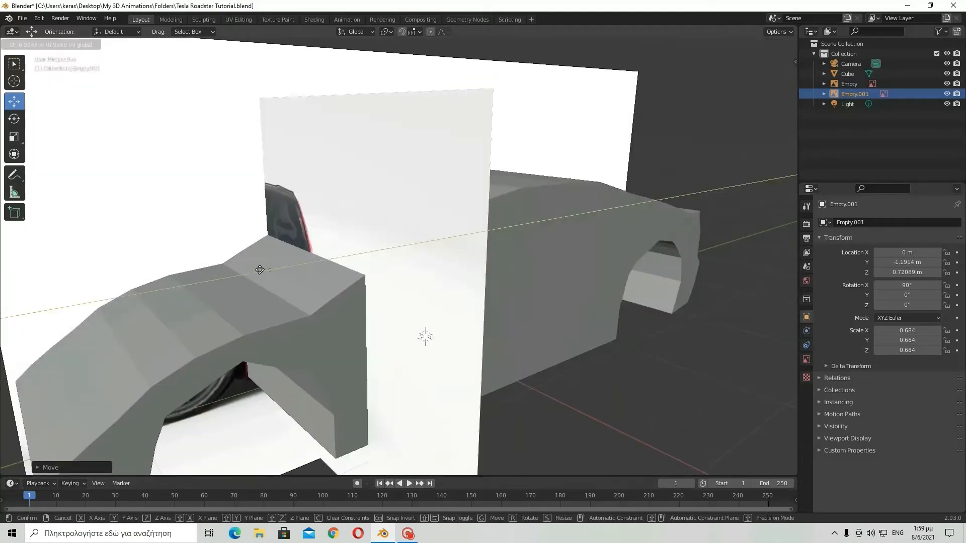
middle_drag(259, 270, 212, 265)
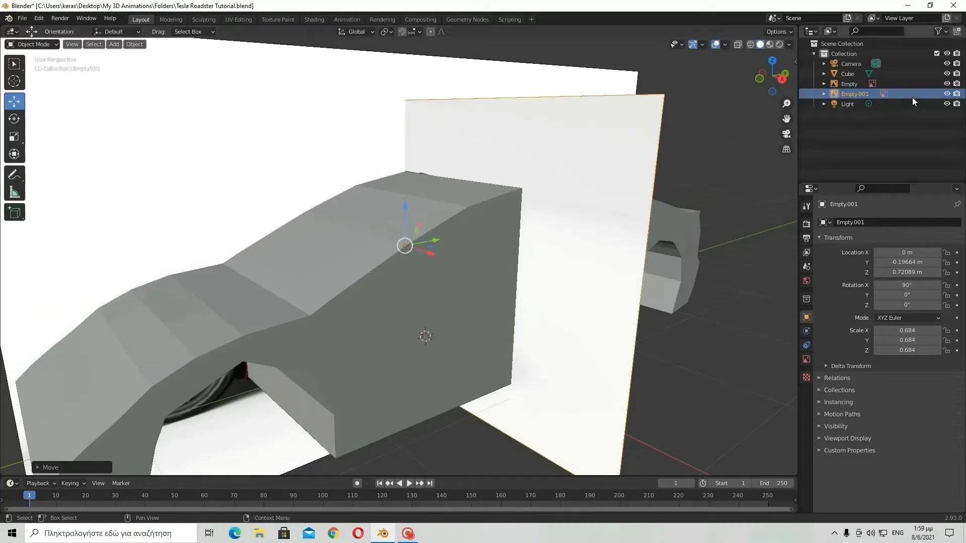
click(948, 74)
Step: Check both reference images from the front of the car, show the car body mesh, and reselect the front reference image
middle_drag(468, 285, 529, 289)
scroll(533, 297, down, 2)
click(570, 370)
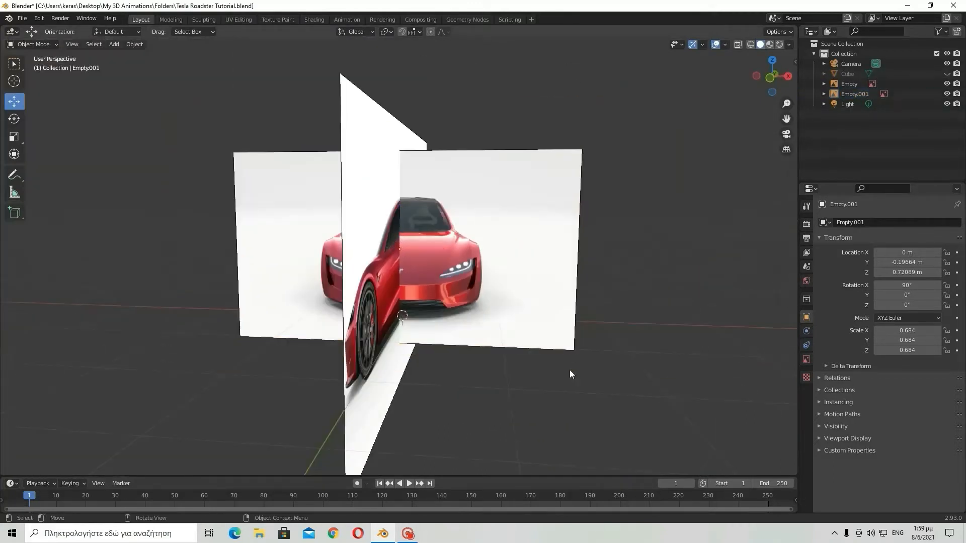
middle_drag(570, 372, 549, 359)
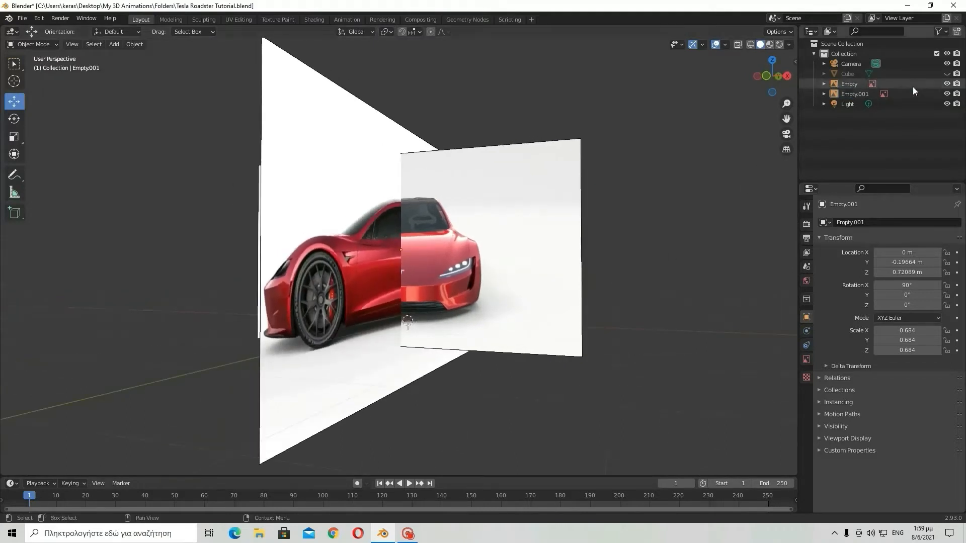
click(947, 74)
middle_drag(584, 292, 561, 282)
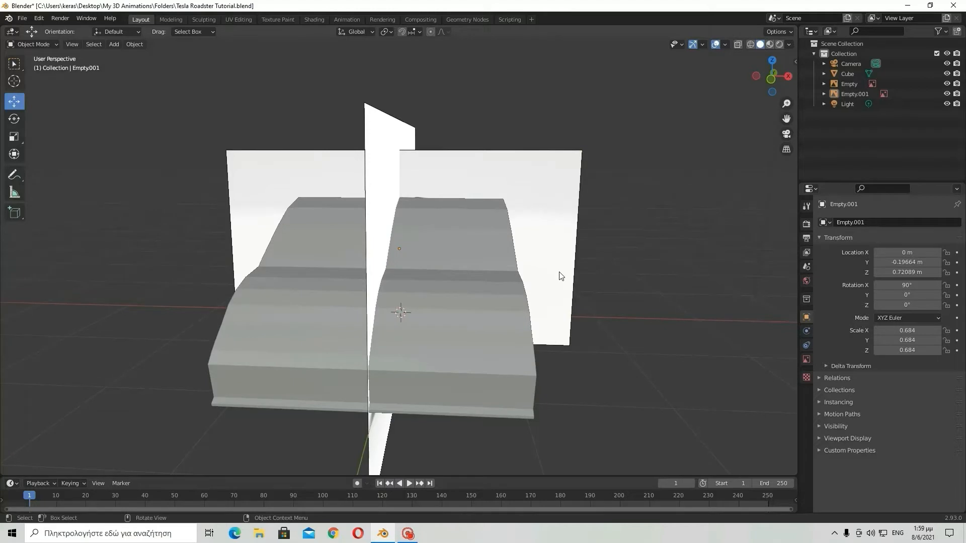
click(561, 276)
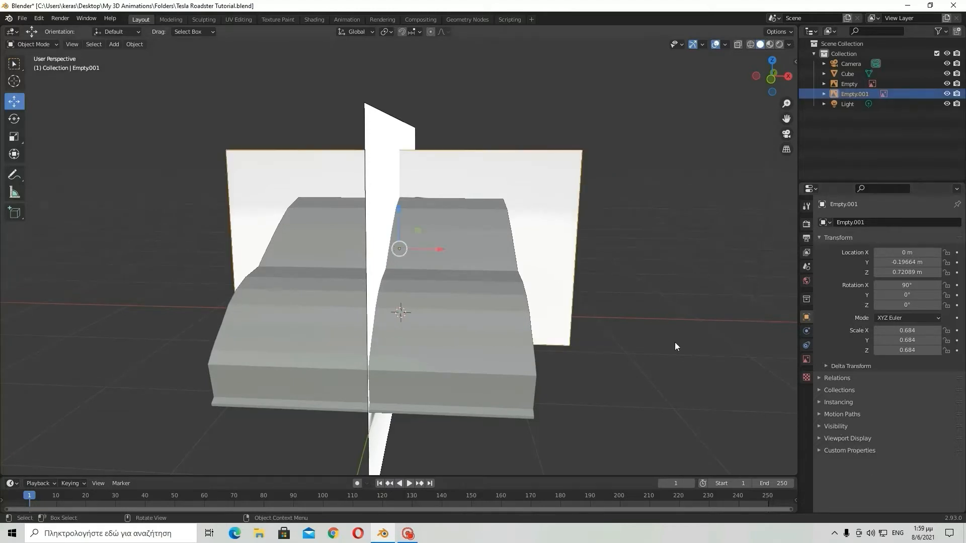
key(shift+F9)
key(shift+F9)
key(shift+F9)
key(shift+F9)
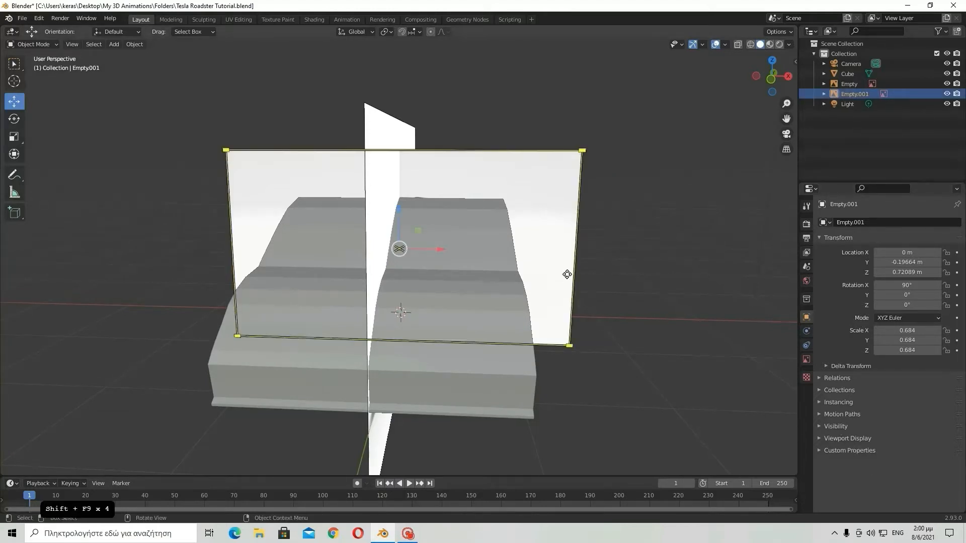
Step: Select the car body mesh and examine its shape against both reference images from the front and the rear
middle_drag(586, 298, 628, 291)
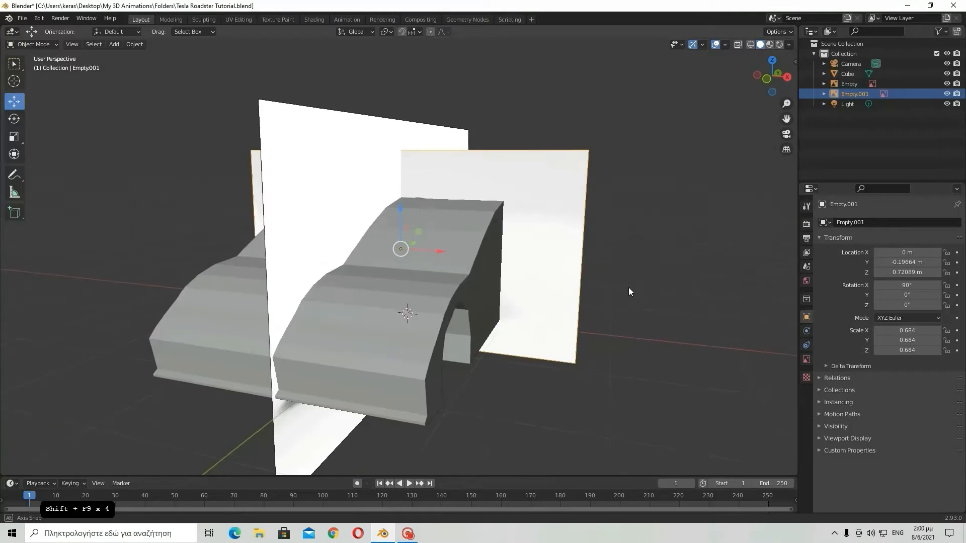
click(383, 332)
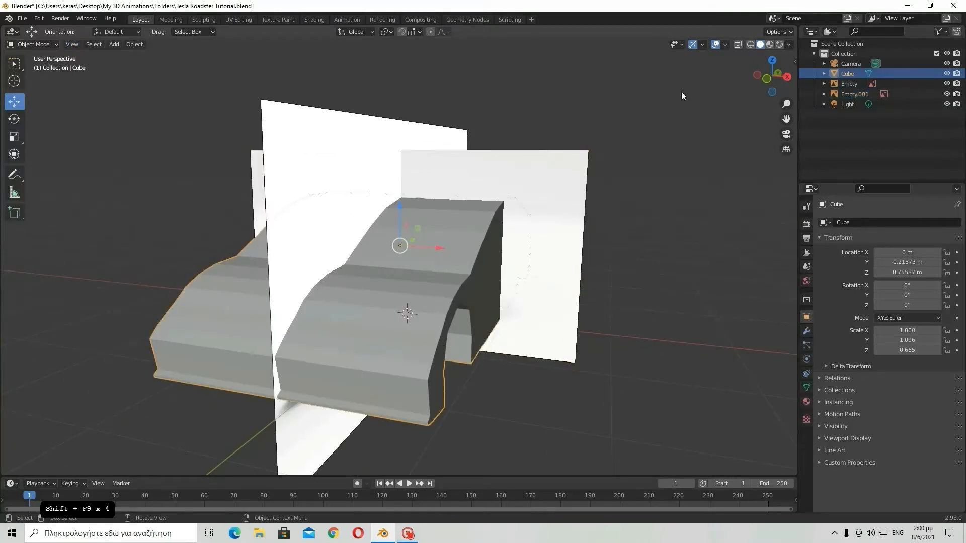
click(766, 80)
key(Tab)
middle_drag(559, 178, 552, 201)
scroll(641, 222, up, 2)
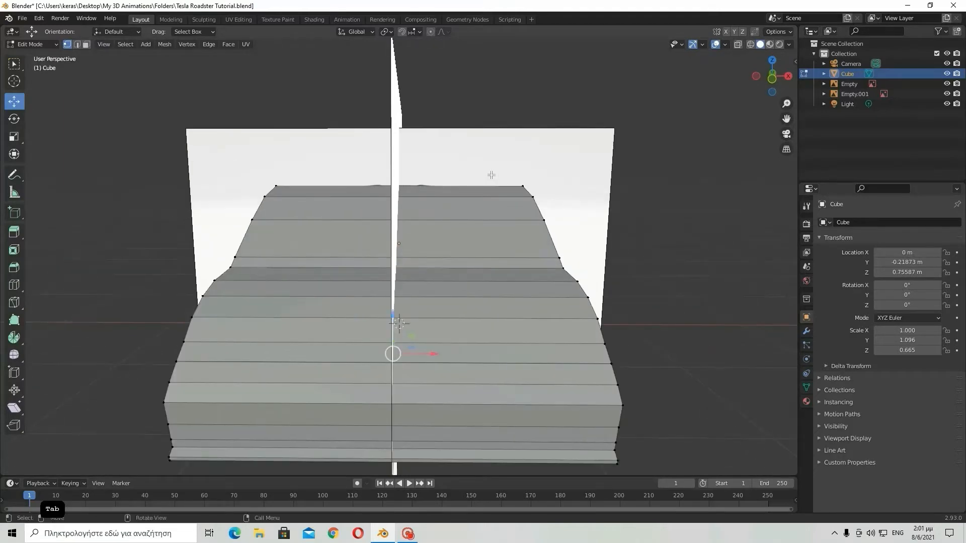
scroll(491, 175, down, 2)
mouse_move(492, 168)
middle_down()
mouse_move(509, 143)
mouse_move(563, 156)
mouse_move(491, 160)
middle_up()
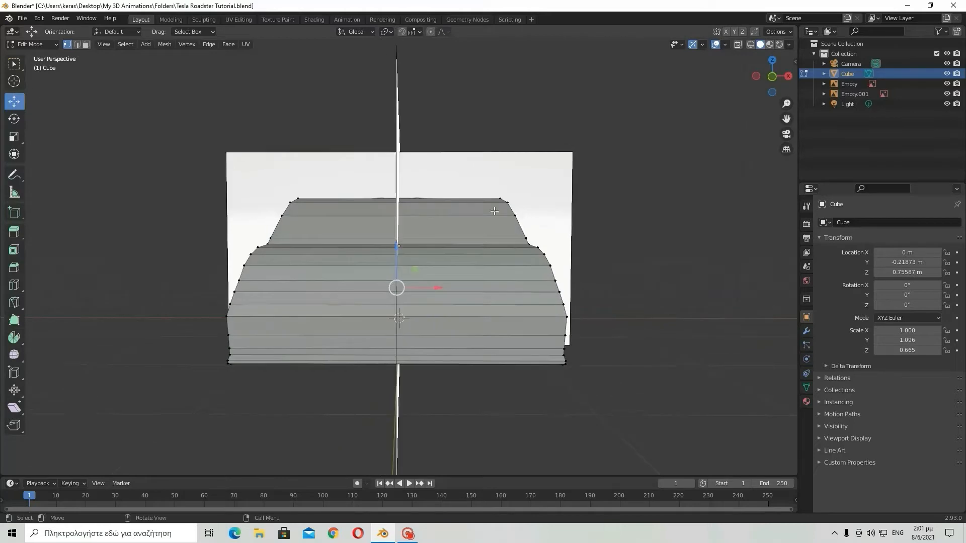
key(Tab)
middle_drag(491, 237, 397, 287)
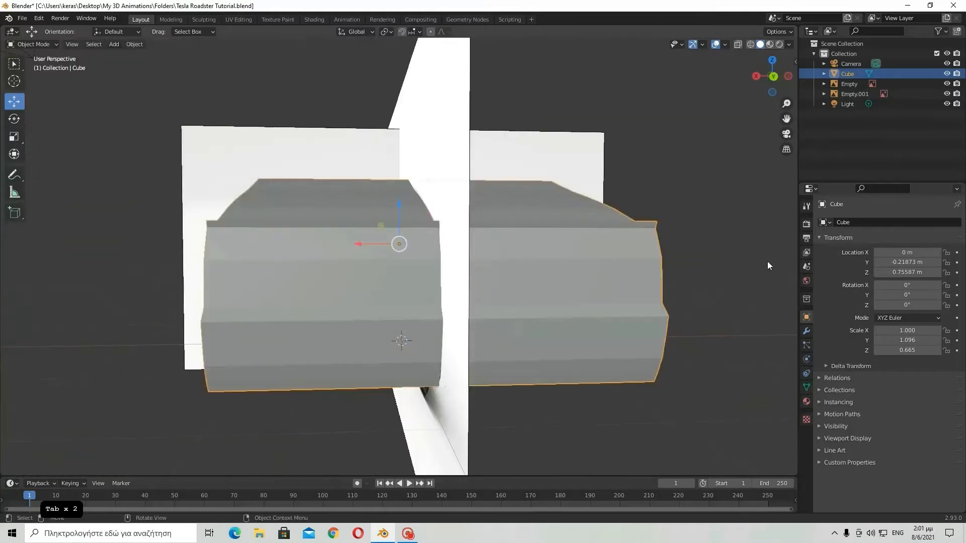
middle_drag(768, 266, 348, 255)
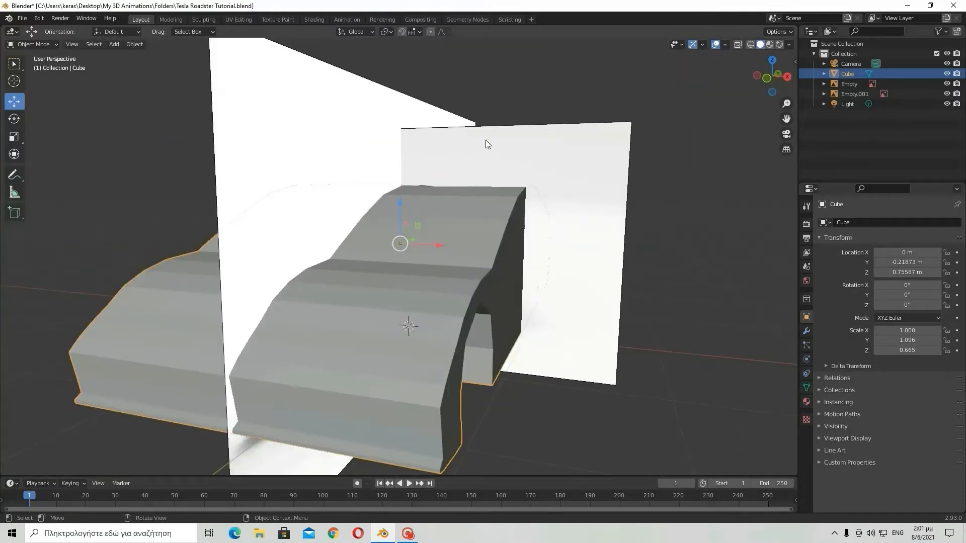
Step: Hide both reference images and put the car body mesh into Edit Mode
click(946, 84)
click(946, 94)
key(Tab)
key(Tab)
key(Tab)
middle_drag(581, 177, 213, 291)
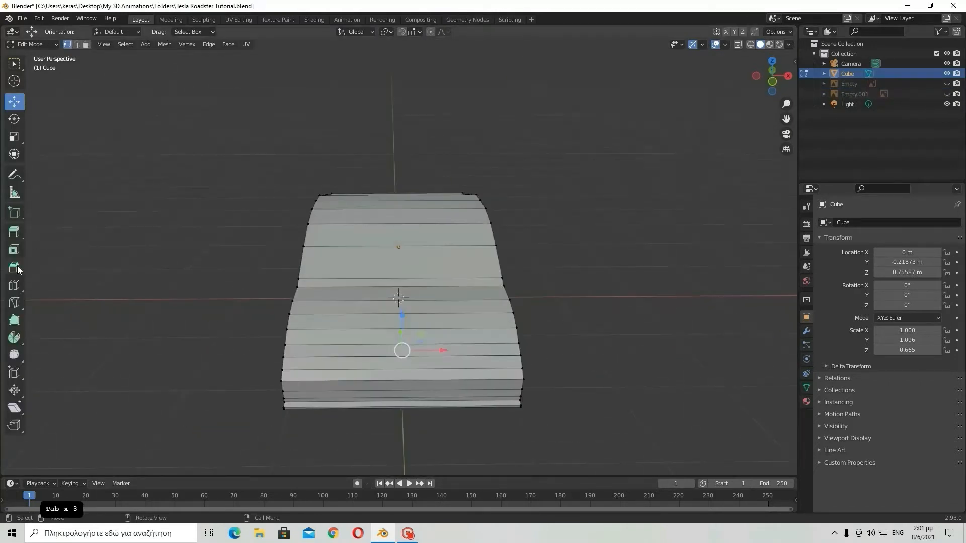
Step: Add a single lengthwise loop cut down the centre of the car body
click(13, 285)
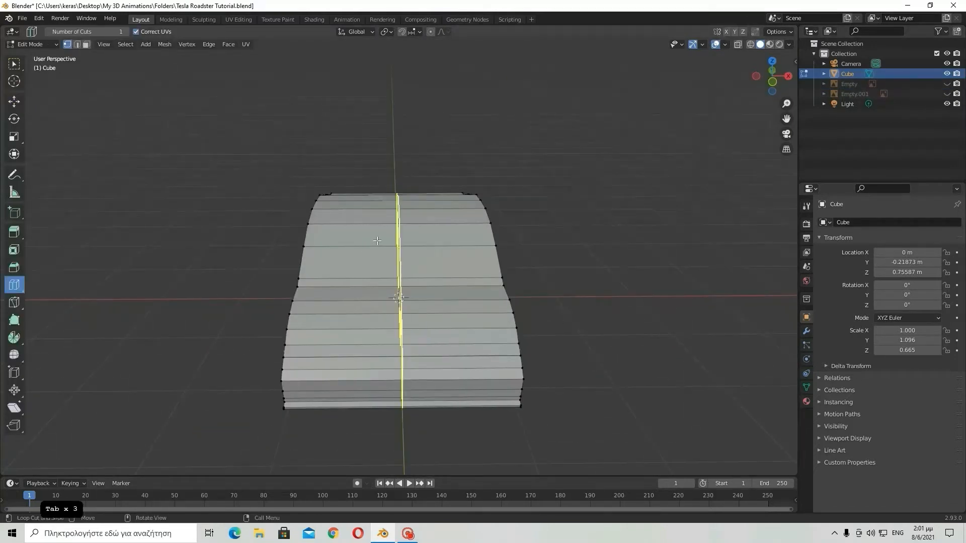
click(398, 215)
middle_drag(672, 214, 303, 184)
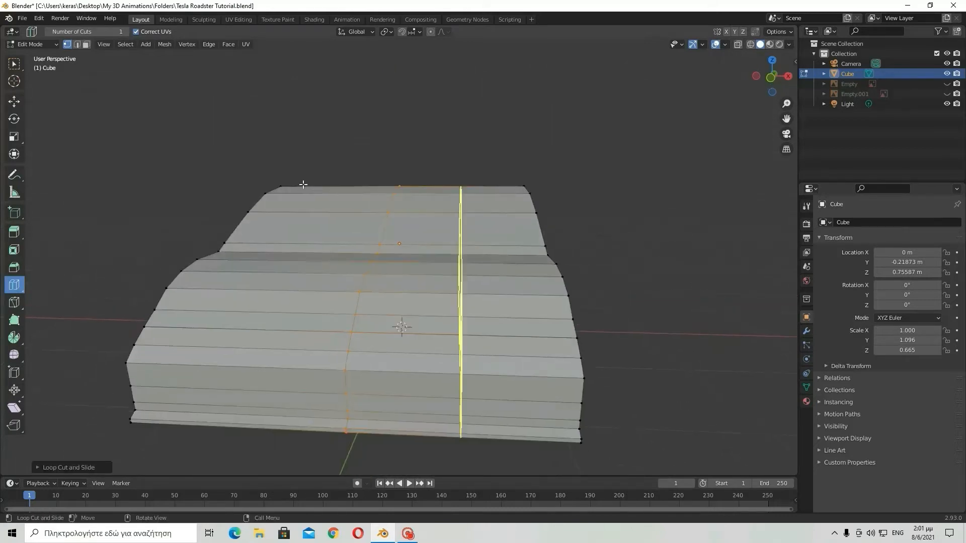
Step: Delete all vertices on the car body's negative-X side from the front view, using X-ray for the selection and turning it off again
click(8, 65)
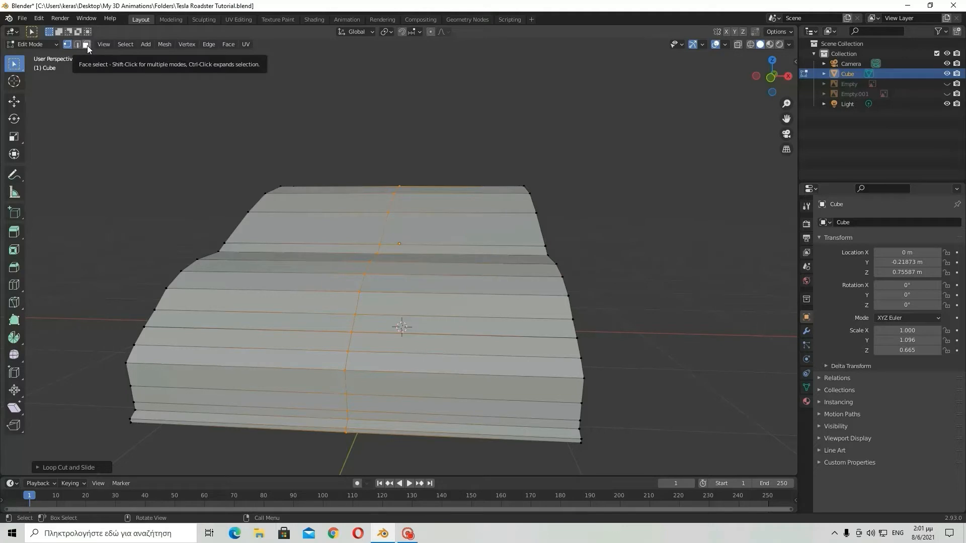
middle_drag(590, 79, 592, 81)
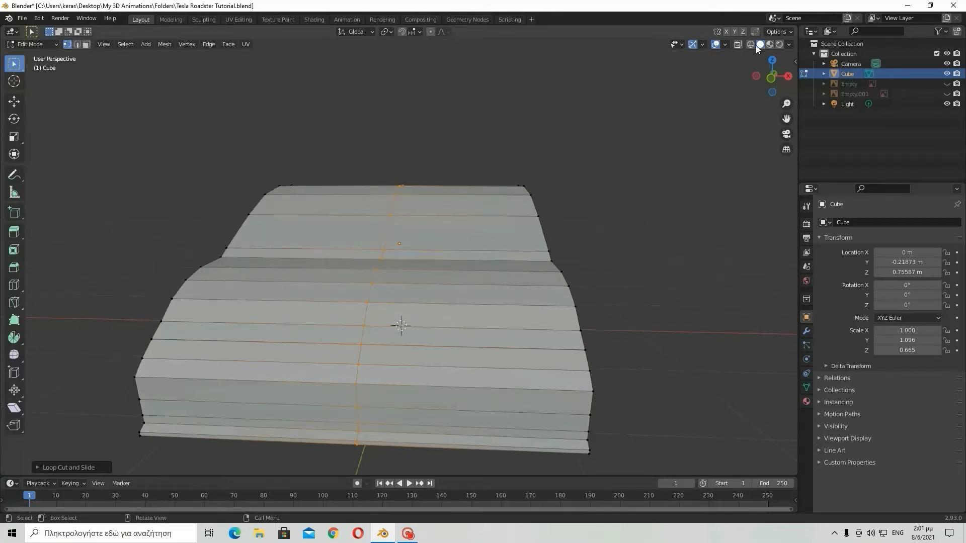
click(737, 44)
click(771, 84)
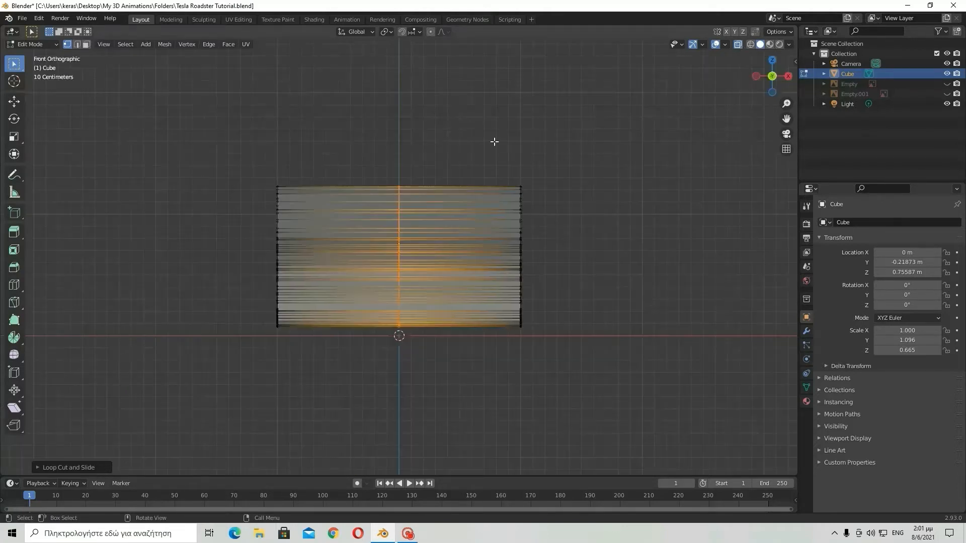
drag(471, 127, 596, 442)
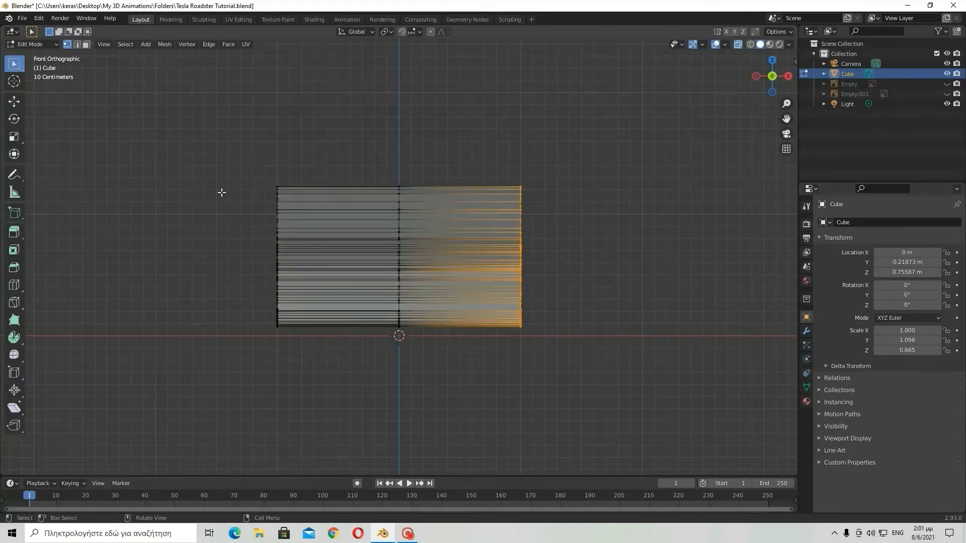
drag(198, 142, 359, 355)
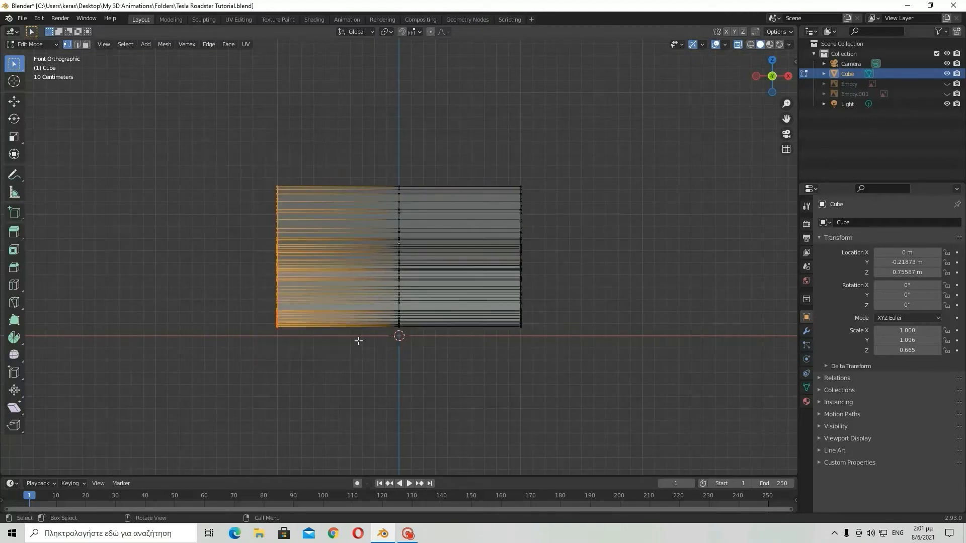
key(Delete)
click(358, 340)
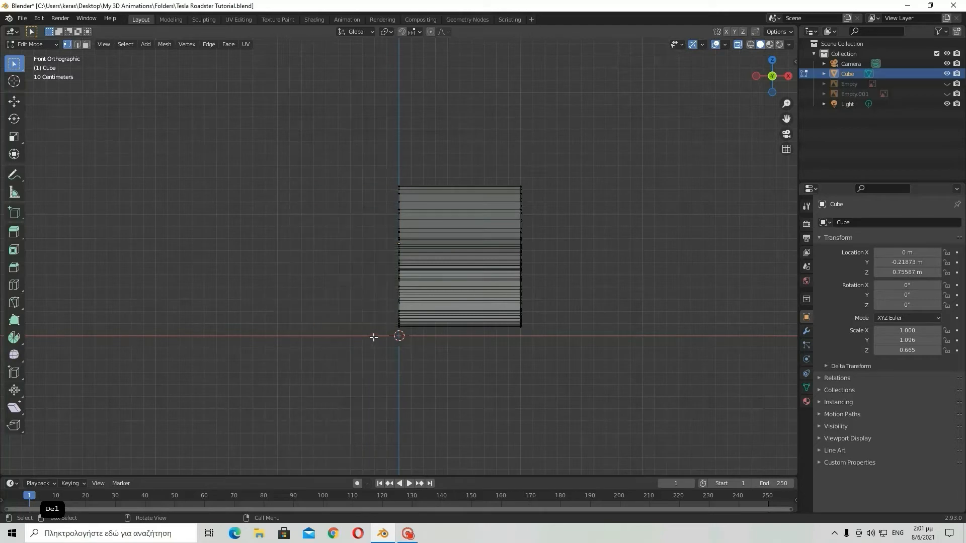
middle_drag(373, 337, 725, 121)
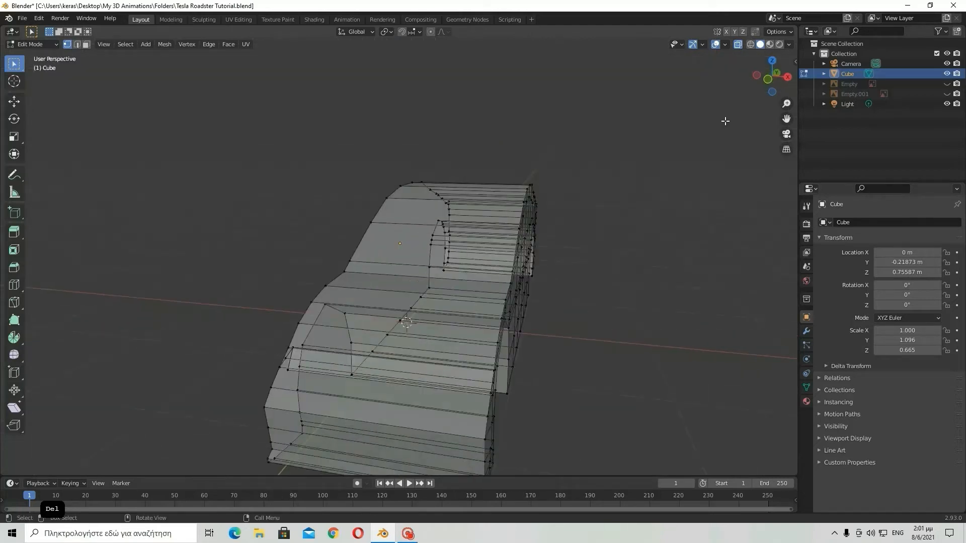
click(739, 45)
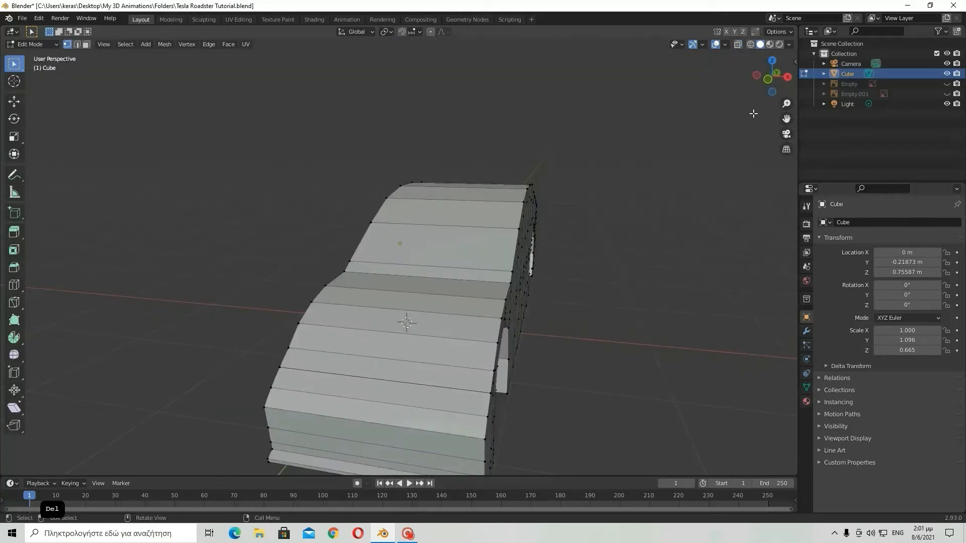
Step: Add a Mirror modifier on the X axis to the remaining half of the car body
click(807, 331)
click(887, 222)
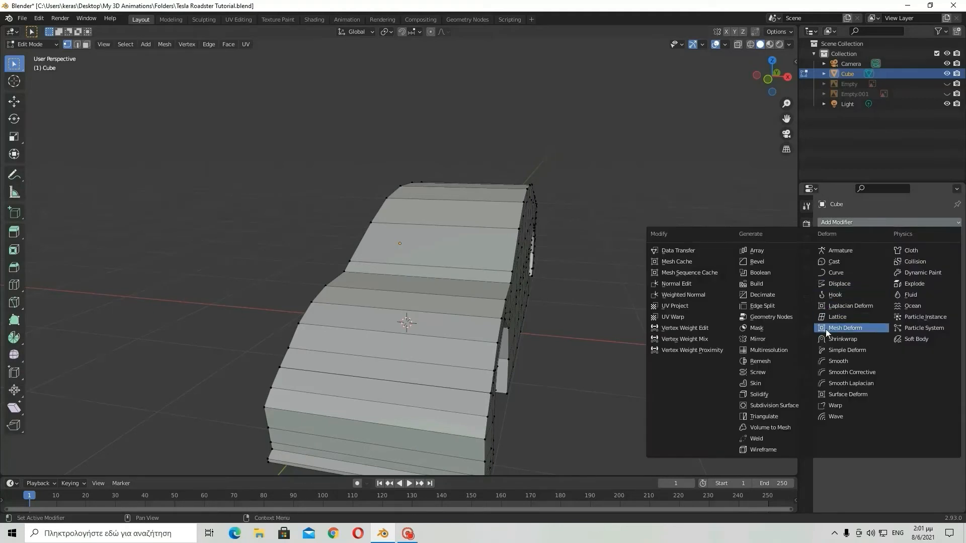
click(769, 339)
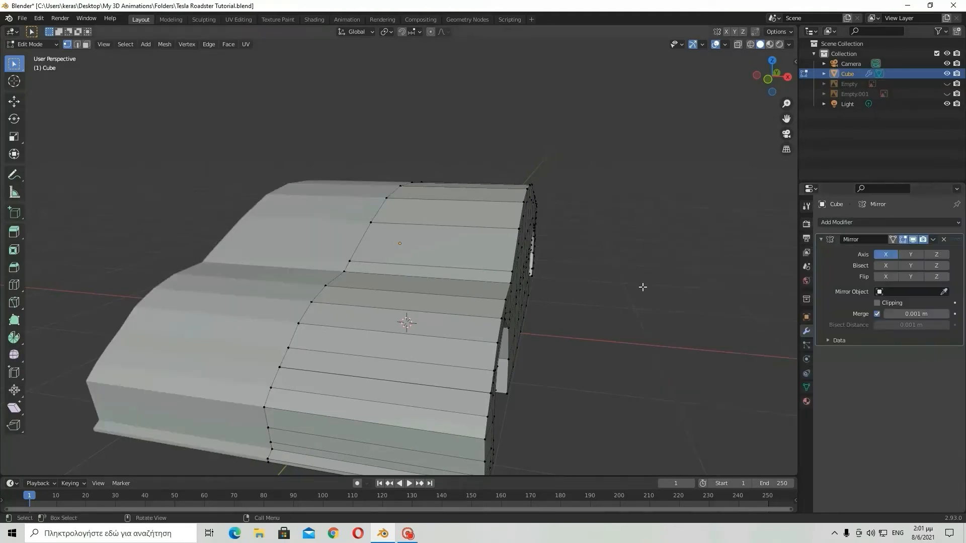
middle_drag(643, 284, 788, 98)
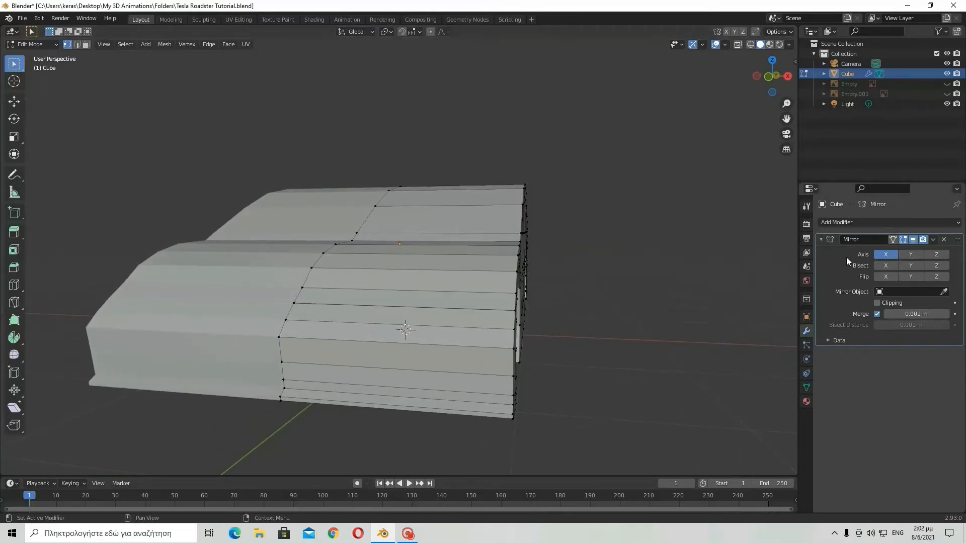
key(Tab)
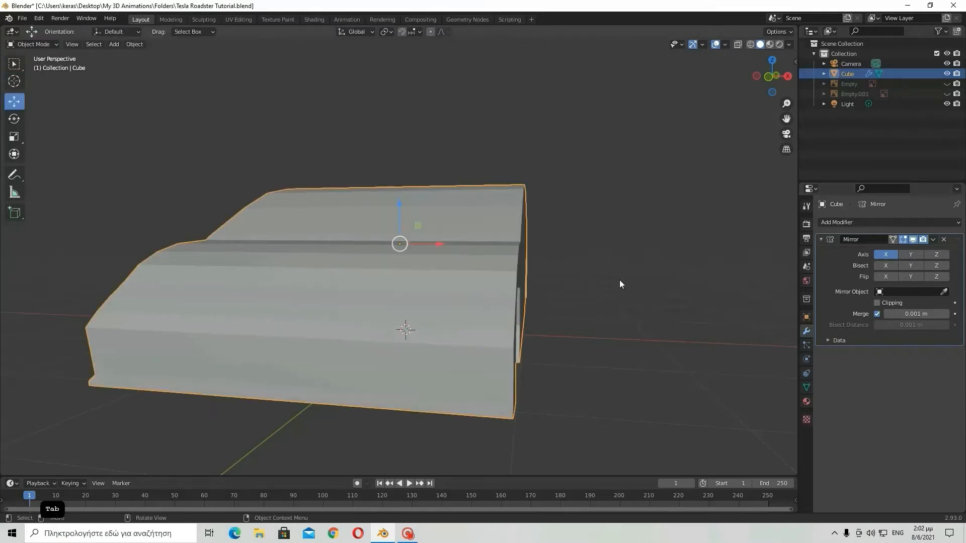
key(Tab)
Step: Show the side and front reference images again around the mirrored car body
middle_drag(620, 279, 711, 209)
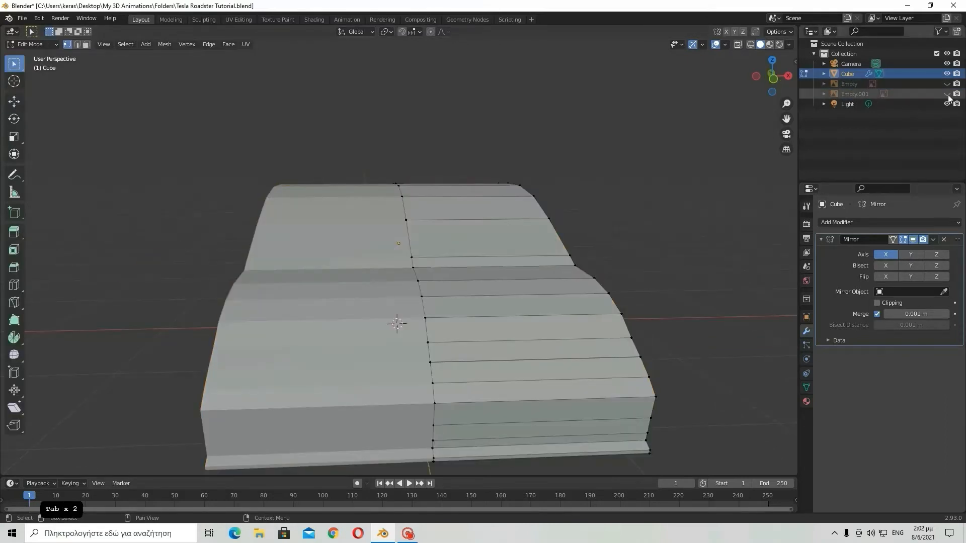
click(948, 94)
click(947, 84)
middle_drag(638, 289, 623, 280)
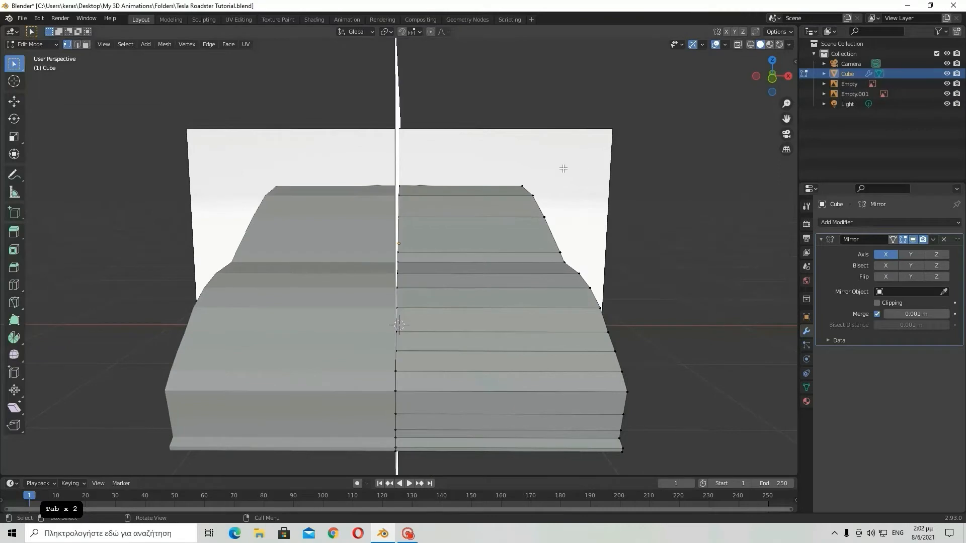
key(g)
key(g)
key(g)
key(g)
key(g)
key(g)
key(g)
key(g)
key(g)
key(g)
key(g)
key(g)
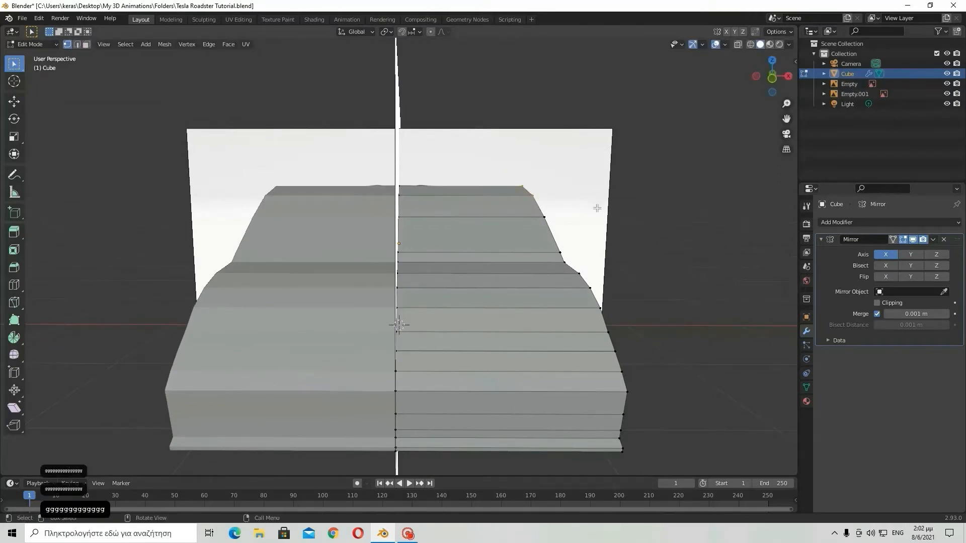
Step: Frame the car body in the front orthographic view and compare its outline with the front reference image
click(771, 79)
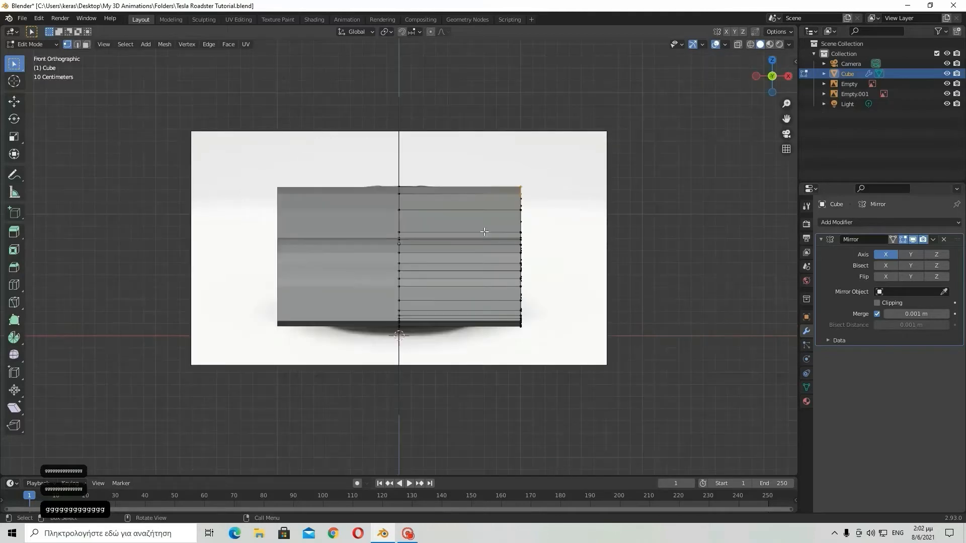
scroll(485, 231, up, 3)
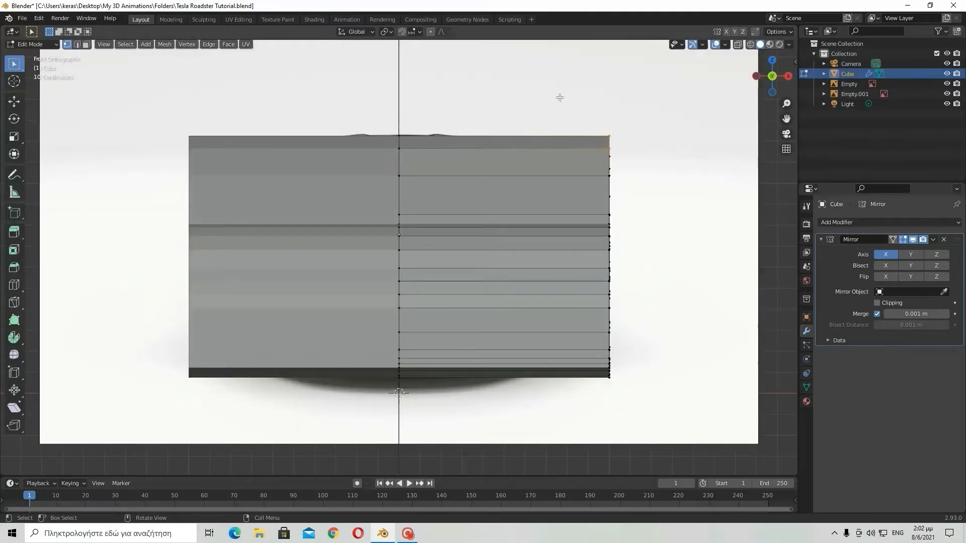
drag(312, 87, 637, 392)
key(KP_Decimal)
scroll(534, 318, up, 6)
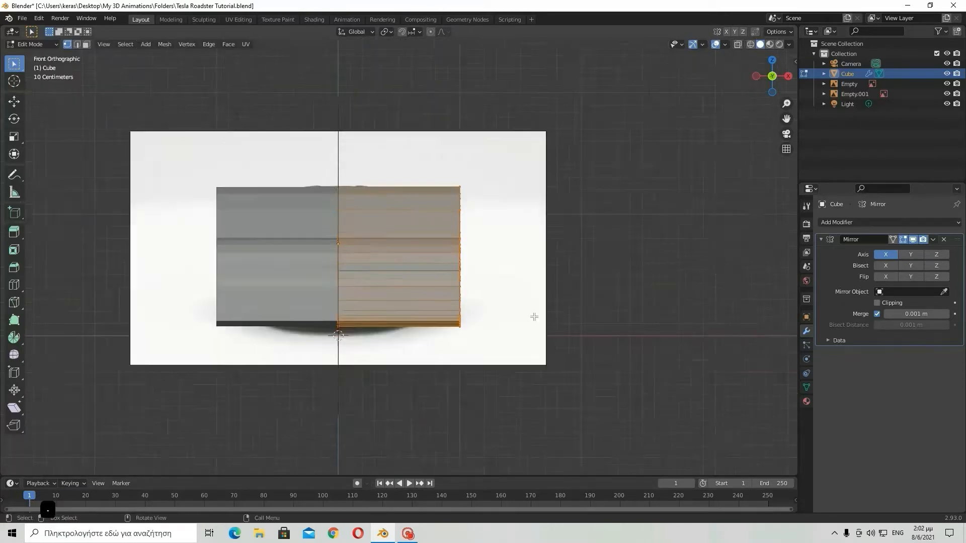
key(ctrl+z)
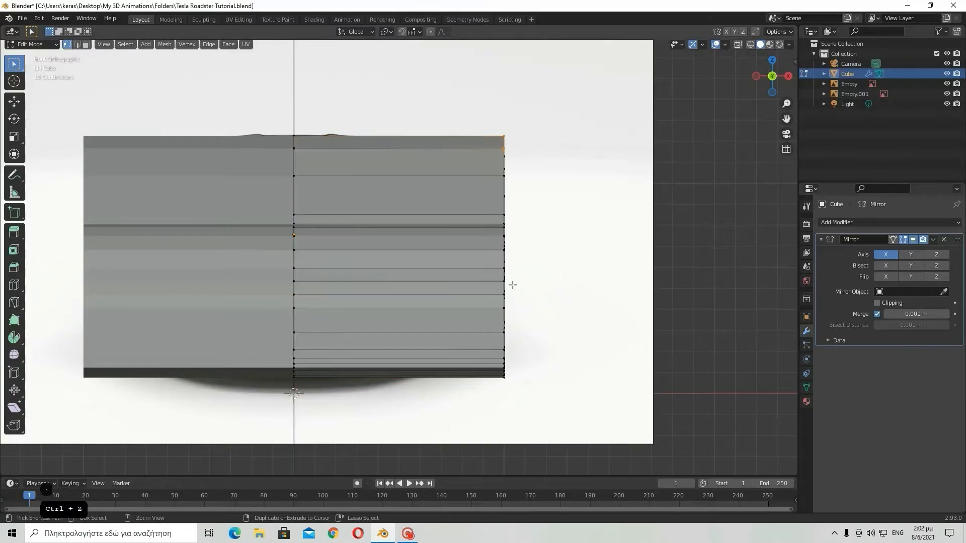
key(Tab)
key(KP_Decimal)
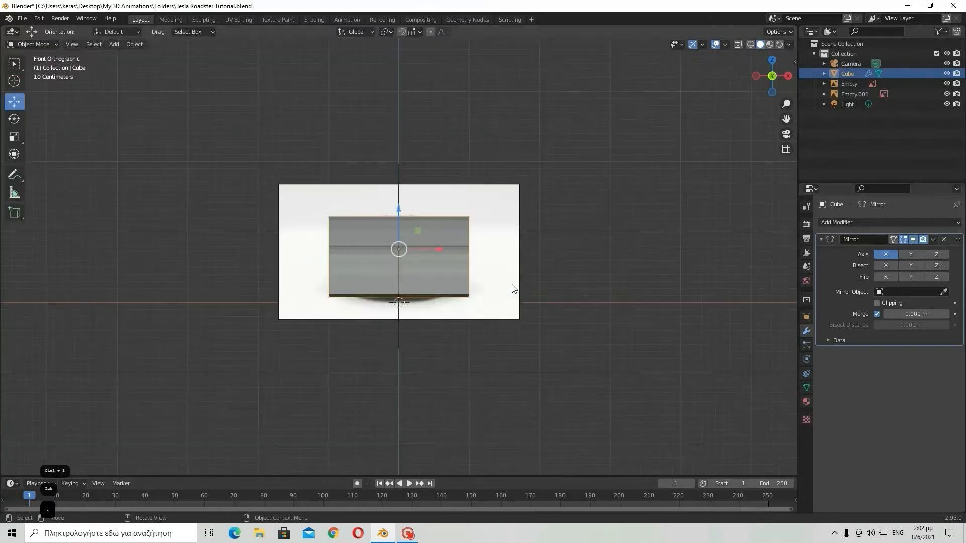
scroll(511, 287, up, 6)
middle_drag(510, 291, 511, 302)
scroll(512, 301, down, 3)
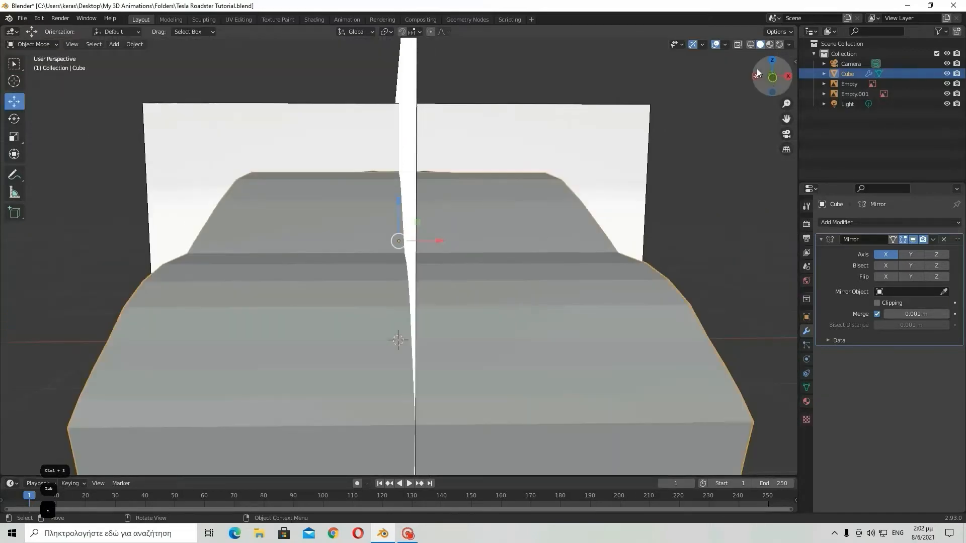
click(772, 79)
scroll(601, 224, up, 4)
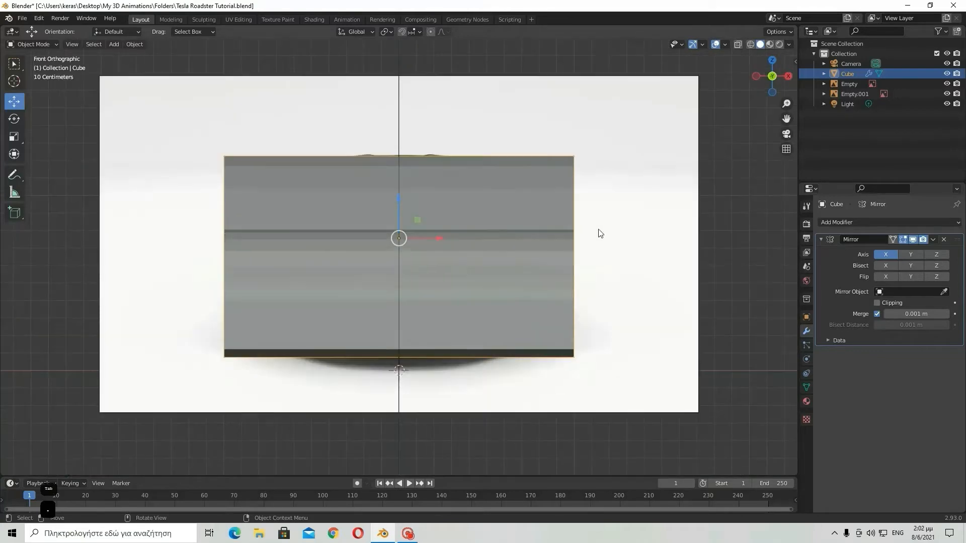
key(Tab)
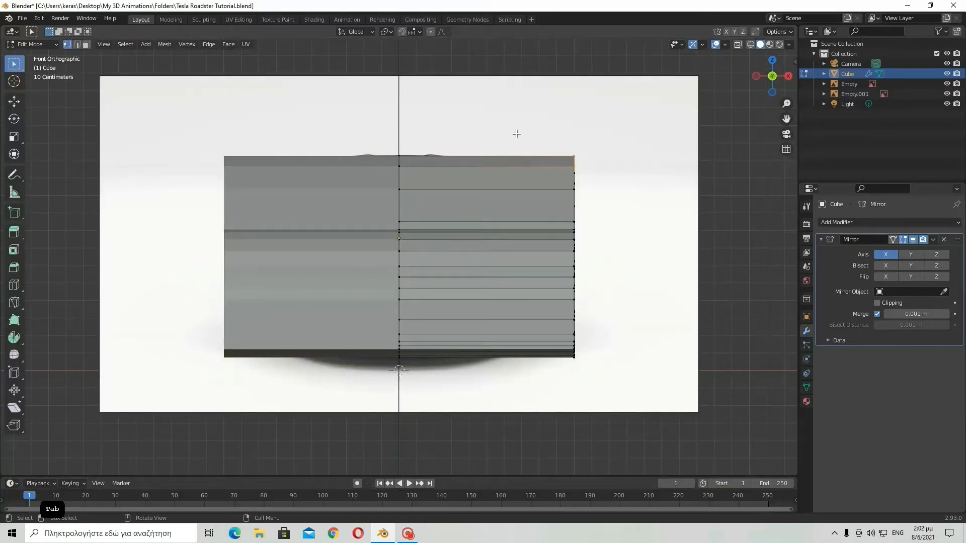
drag(579, 195, 580, 196)
key(g)
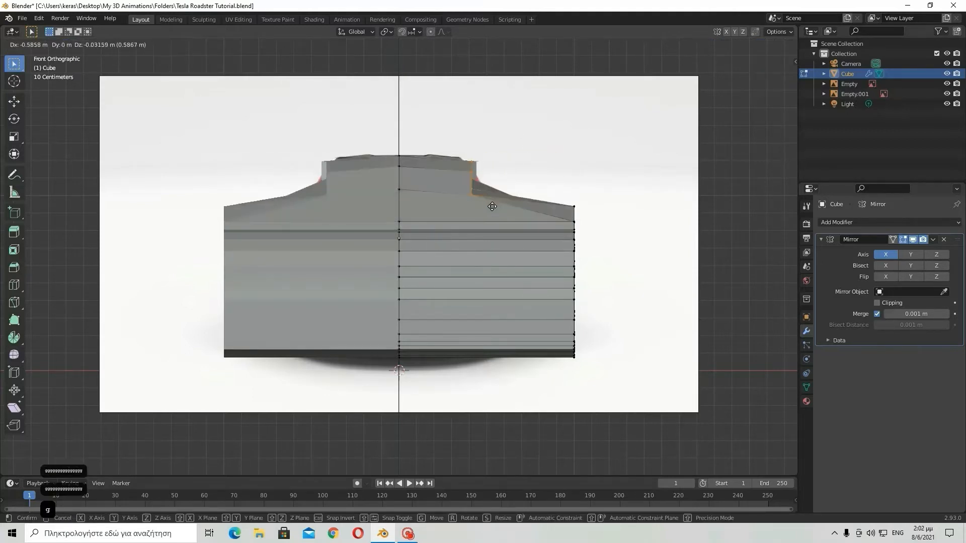
right_click(499, 210)
Step: Return to Object Mode and temporarily hide the car body mesh to examine the side and front reference images
key(Tab)
middle_drag(544, 211, 491, 235)
click(947, 74)
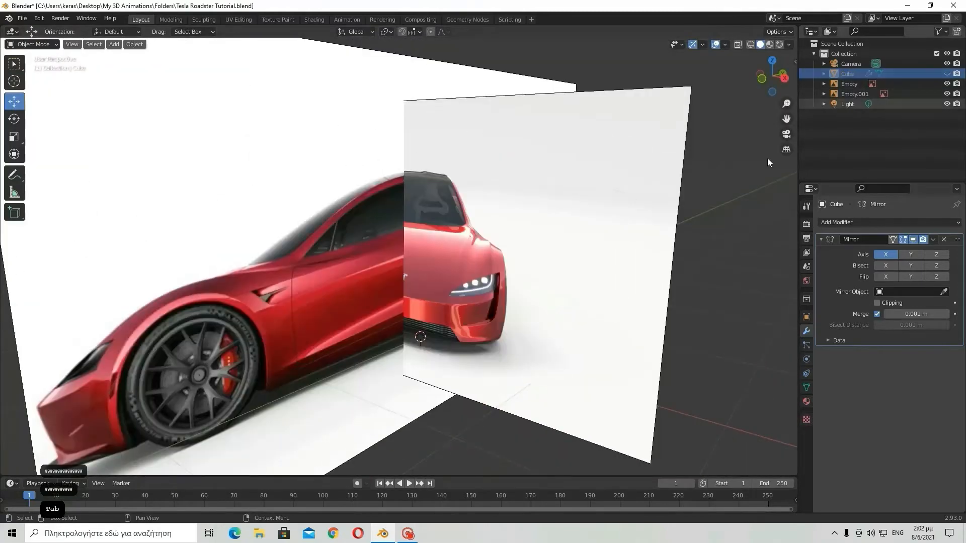
middle_drag(768, 158, 643, 237)
click(947, 73)
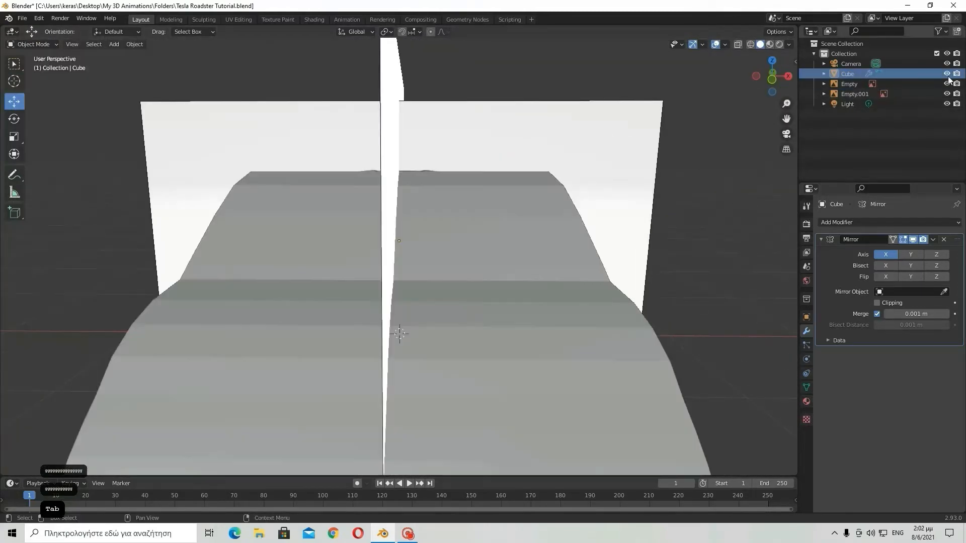
Step: Select the car body and scale it along X to bring its width closer to the car in the front reference image
click(230, 237)
scroll(345, 288, down, 3)
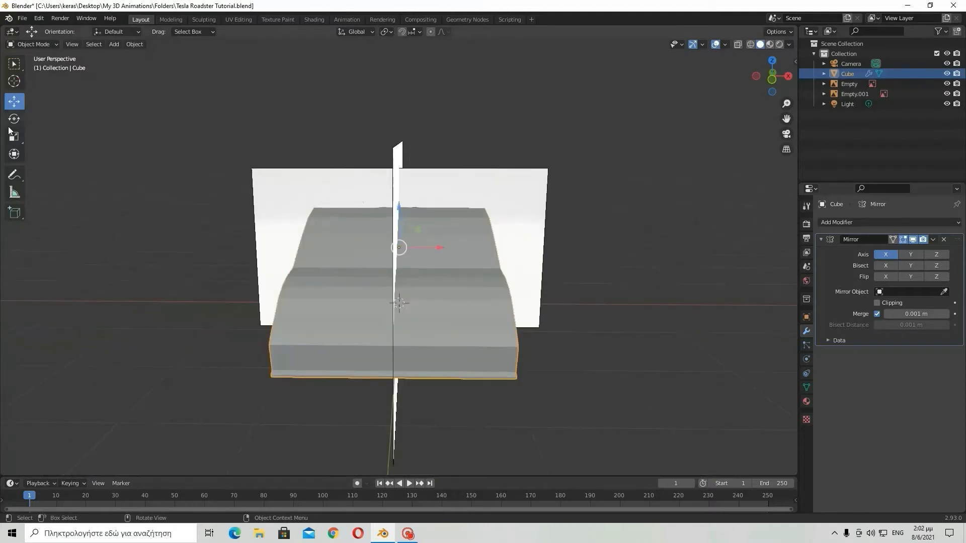
drag(437, 249, 424, 250)
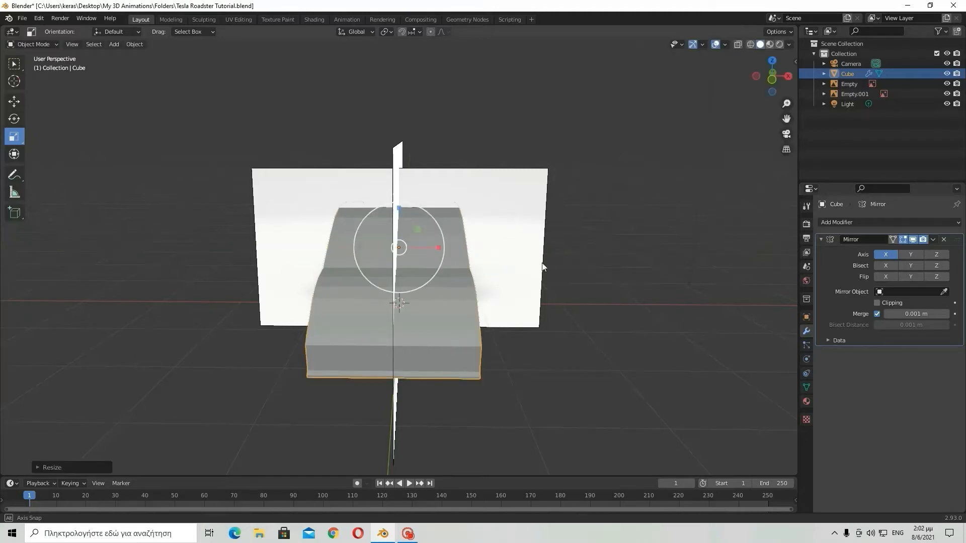
middle_drag(536, 270, 427, 255)
mouse_move(439, 254)
middle_down()
mouse_move(478, 258)
mouse_move(442, 257)
middle_up()
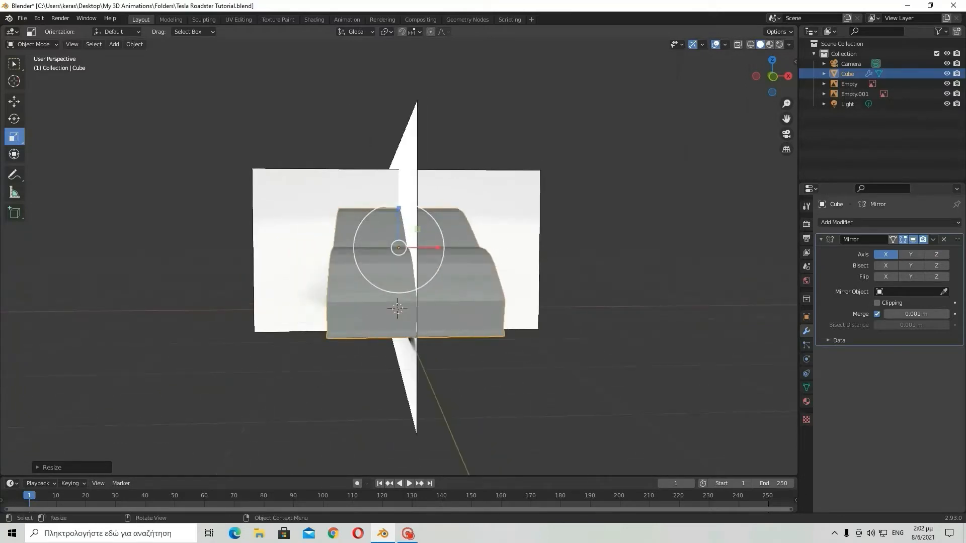
drag(440, 249, 447, 249)
Step: Widen the car body slightly along X until its side reaches the edge of the red car in the front reference image
middle_drag(472, 278, 447, 279)
scroll(449, 279, up, 5)
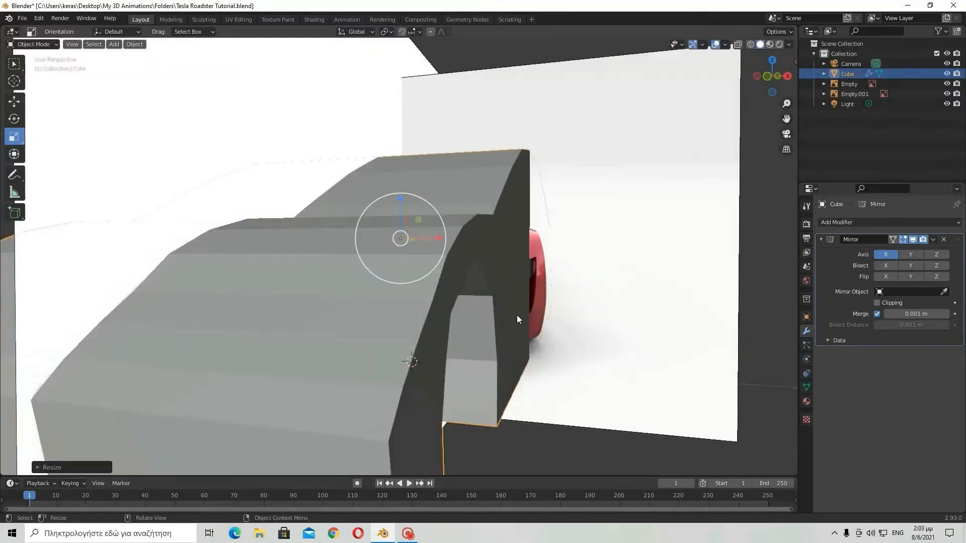
key(s)
key(x)
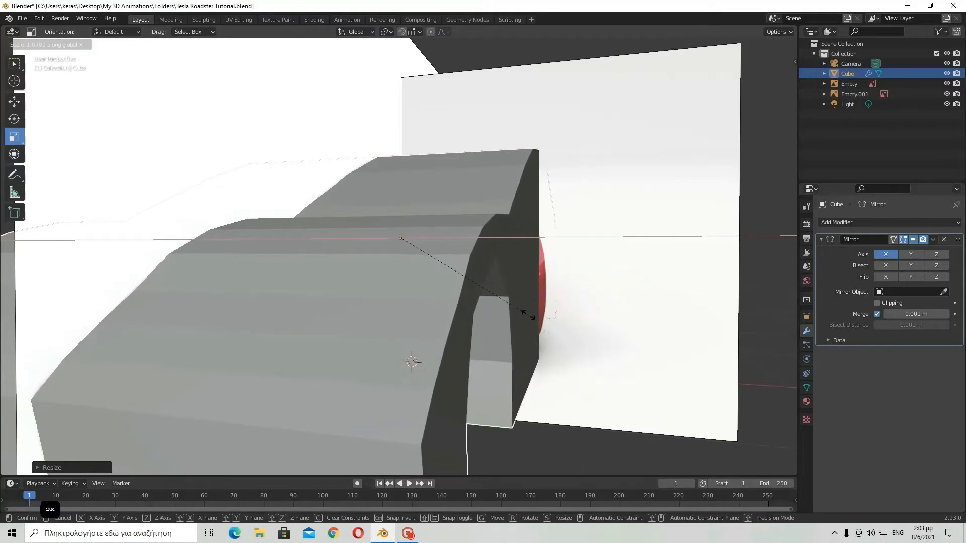
click(536, 316)
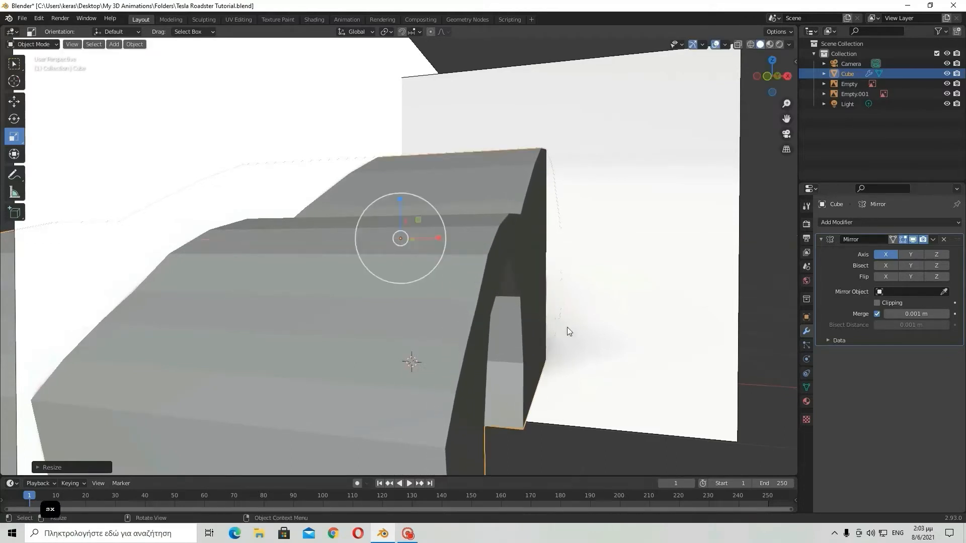
middle_drag(567, 328, 629, 353)
scroll(593, 326, down, 4)
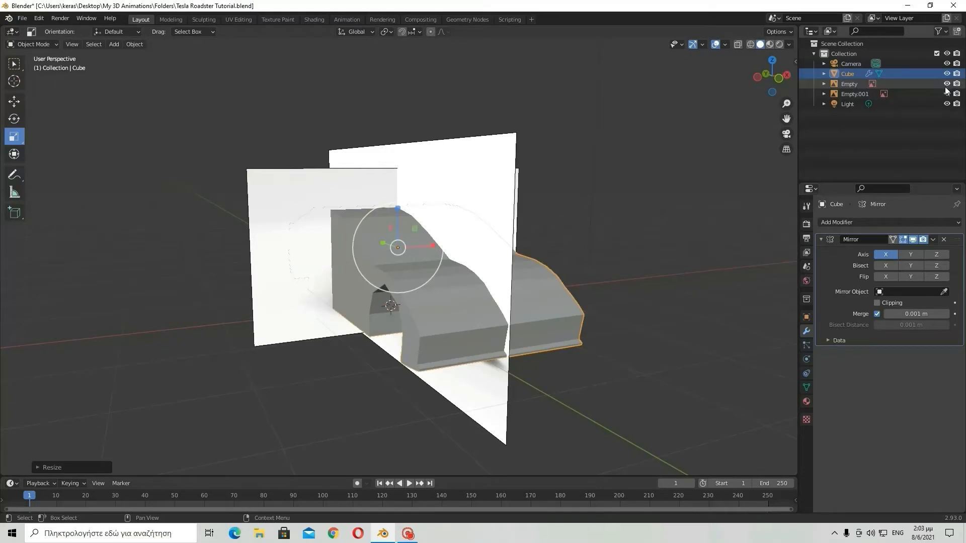
Step: Hide both reference images to inspect the scaled car body, and show them again
drag(946, 83, 946, 94)
middle_drag(616, 249, 578, 258)
drag(946, 84, 947, 94)
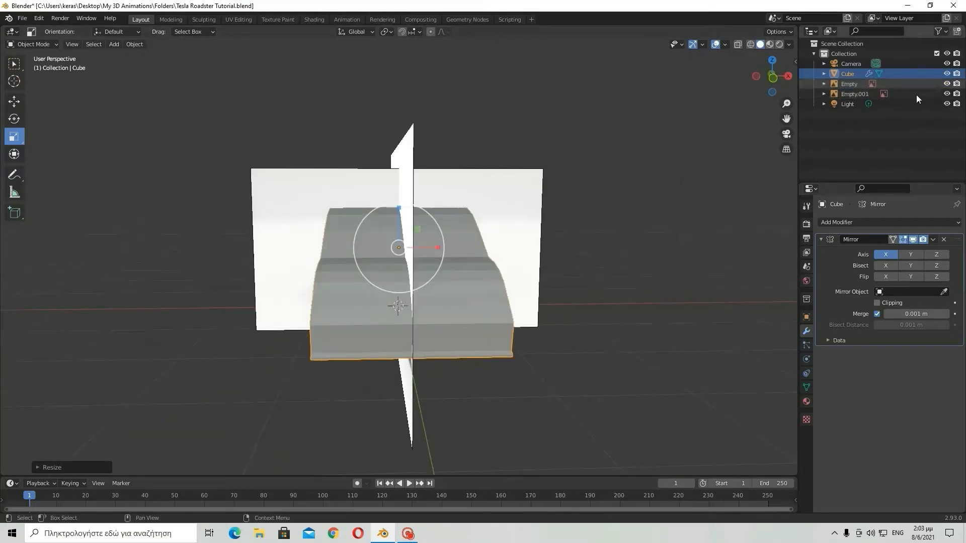
middle_drag(629, 212, 484, 439)
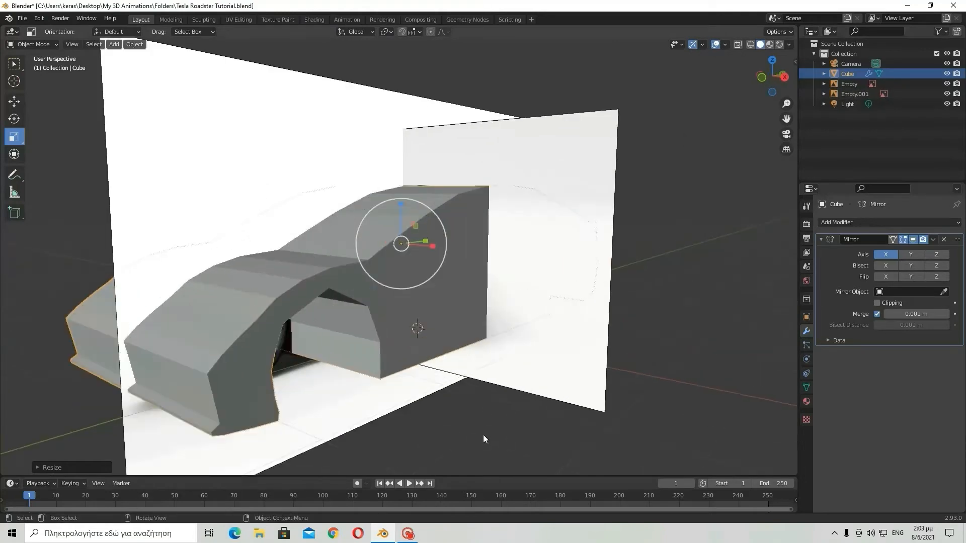
scroll(483, 439, down, 3)
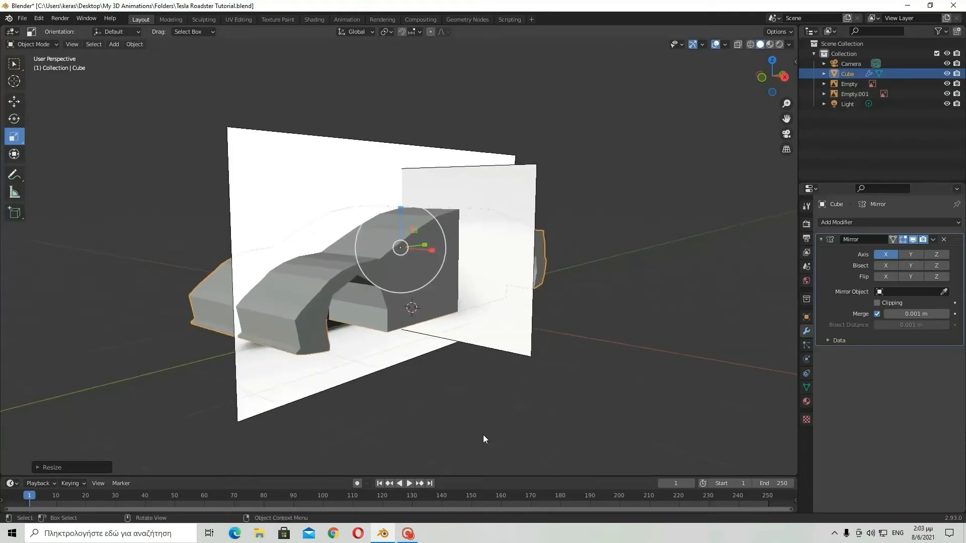
Step: Activate box selection and enter Edit Mode on the car body
click(14, 64)
scroll(471, 338, up, 3)
mouse_move(475, 334)
middle_down()
mouse_move(400, 327)
mouse_move(440, 324)
mouse_move(493, 348)
mouse_move(478, 344)
middle_up()
click(460, 294)
middle_drag(449, 296, 476, 289)
click(476, 289)
key(Tab)
middle_drag(573, 288, 619, 237)
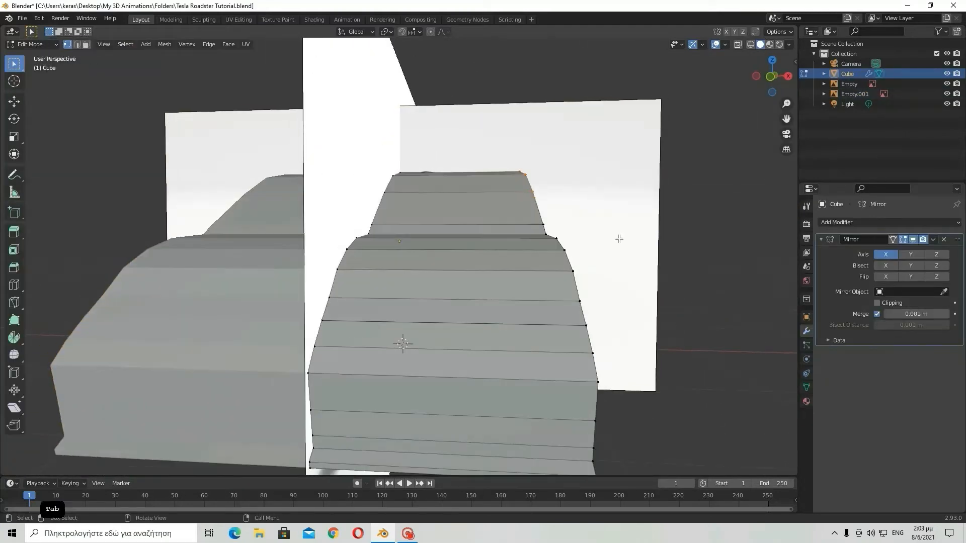
Step: Try to move the selected upper side vertices inward in the front orthographic view
click(767, 77)
scroll(574, 239, up, 2)
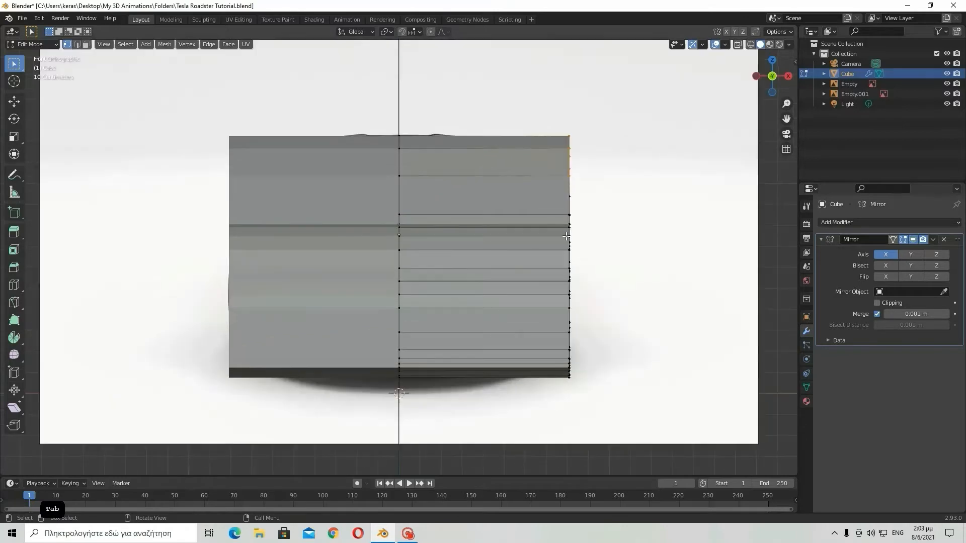
scroll(556, 236, down, 2)
key(g)
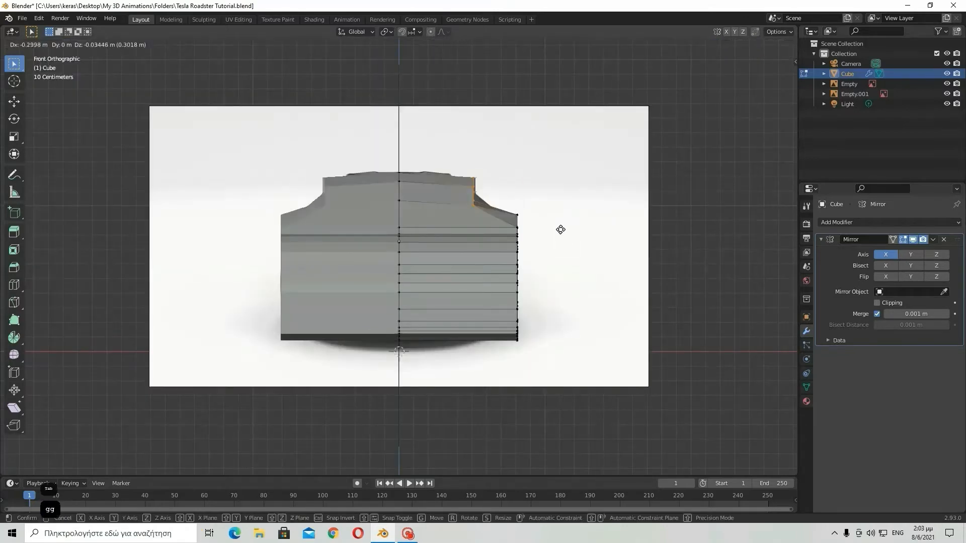
right_click(583, 229)
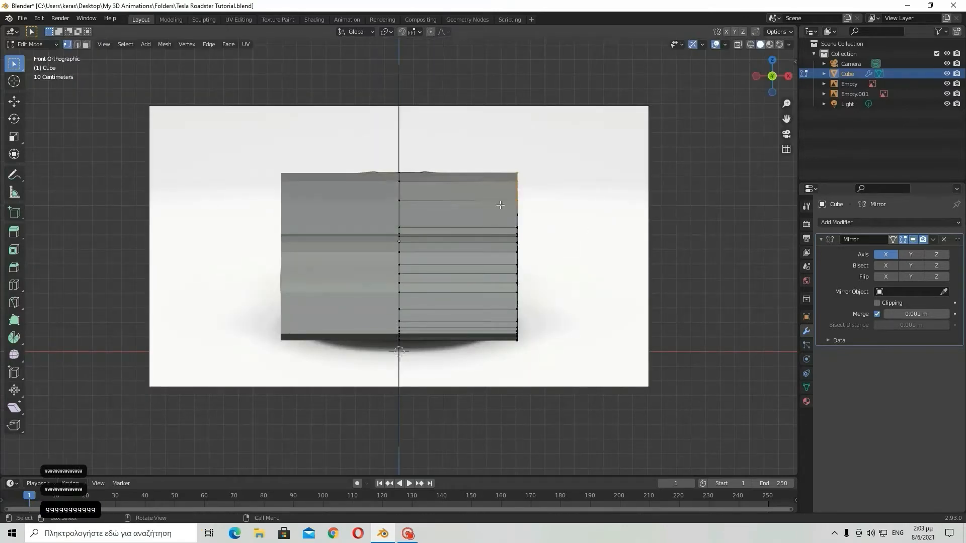
Step: Try to box-select the upper outer vertices in the front view, and inspect the body's side mesh
drag(487, 152, 518, 206)
scroll(554, 266, up, 3)
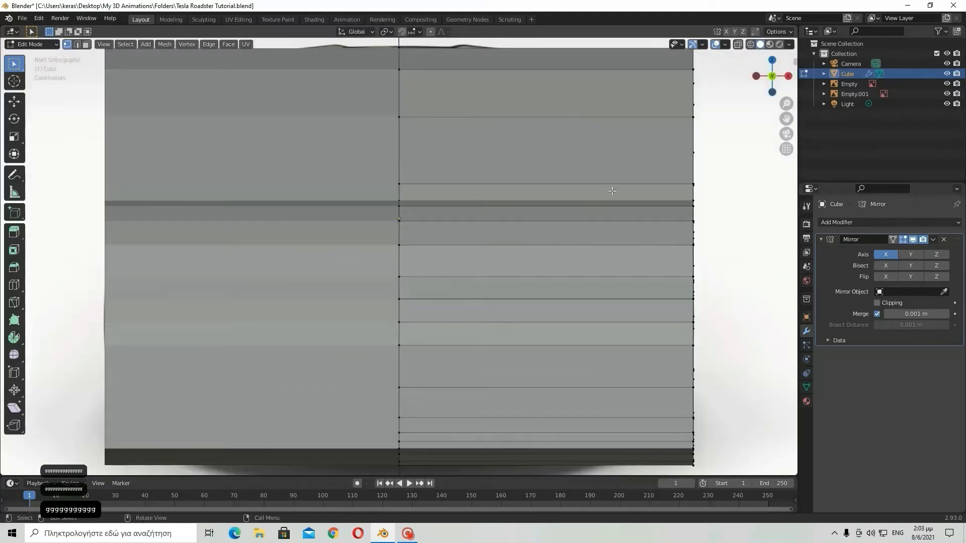
scroll(612, 191, down, 3)
middle_drag(615, 201, 578, 209)
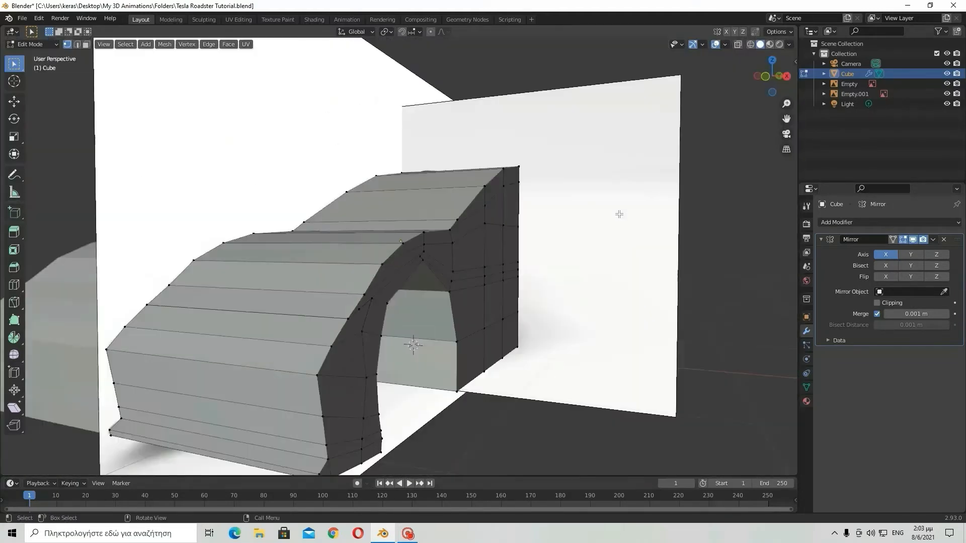
middle_drag(544, 284, 470, 288)
scroll(521, 274, down, 3)
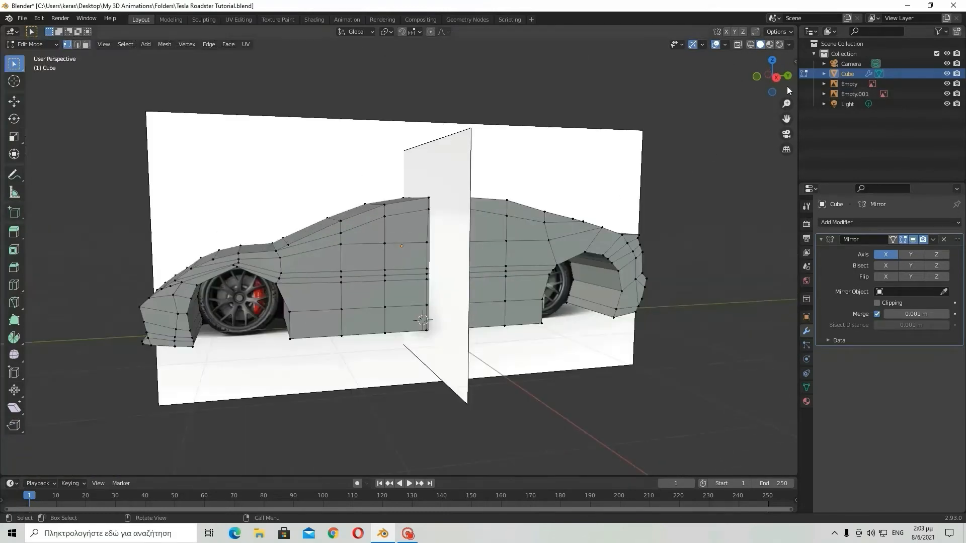
Step: Select the vertices of the front half of the body's side in the right orthographic view
click(776, 76)
drag(151, 171, 465, 420)
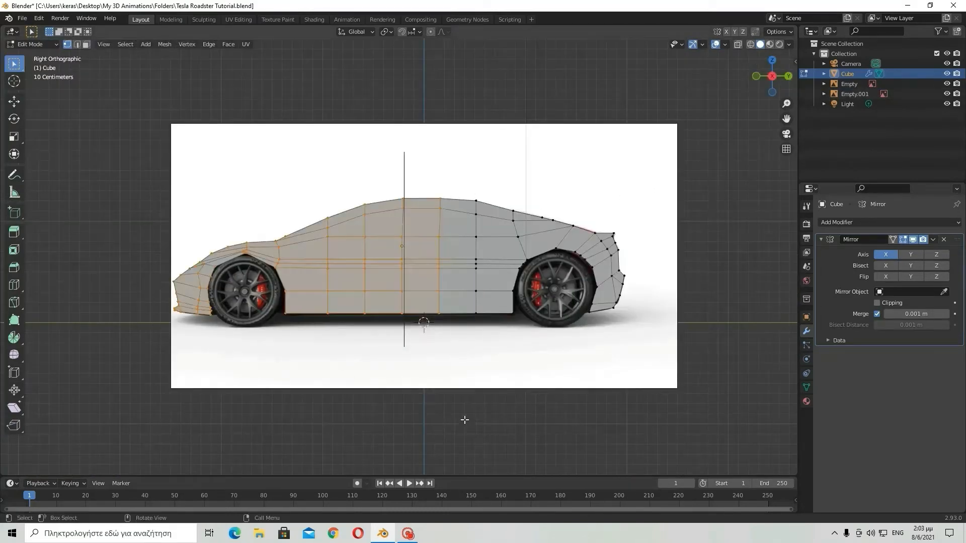
key(KP_Decimal)
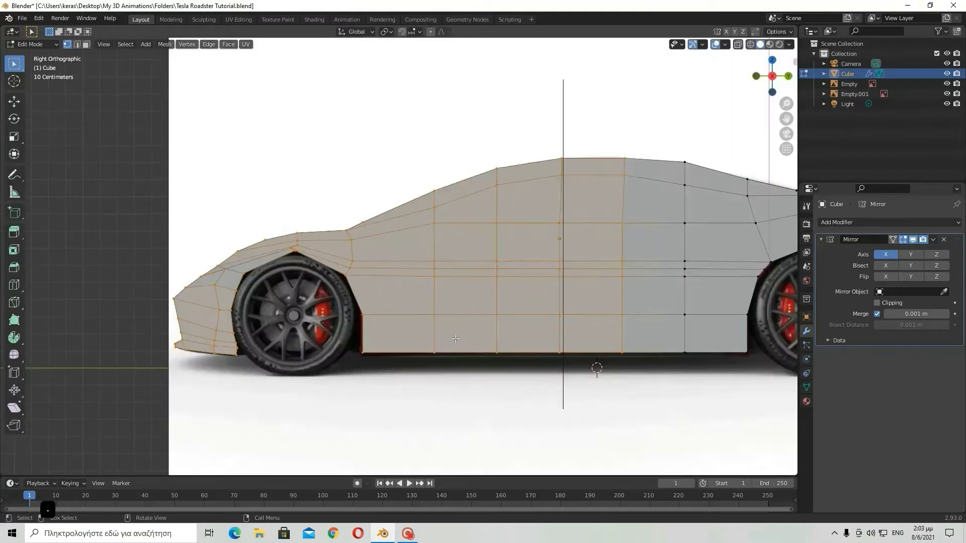
drag(131, 114, 572, 448)
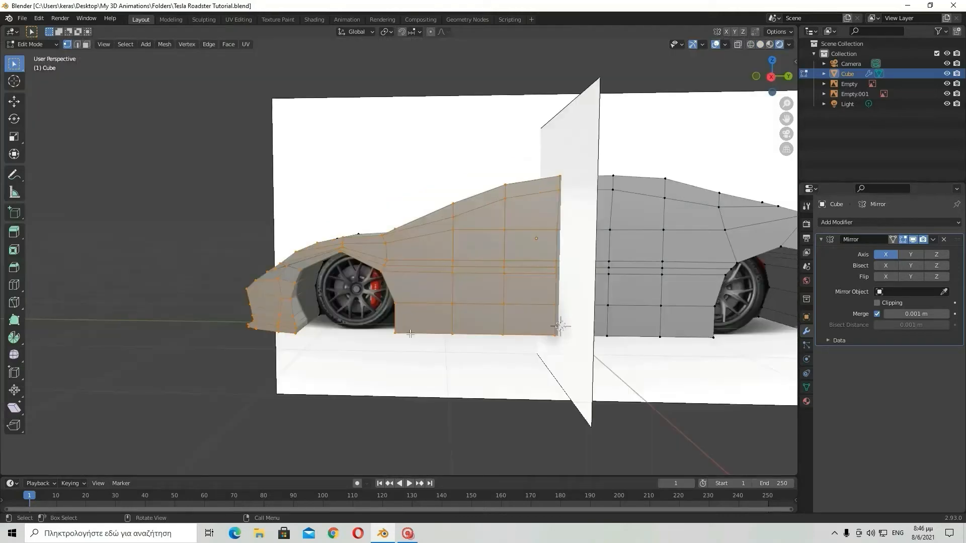
Step: Examine the selected front half of the body's side around the wheel arch and door from several angles
scroll(550, 332, up, 2)
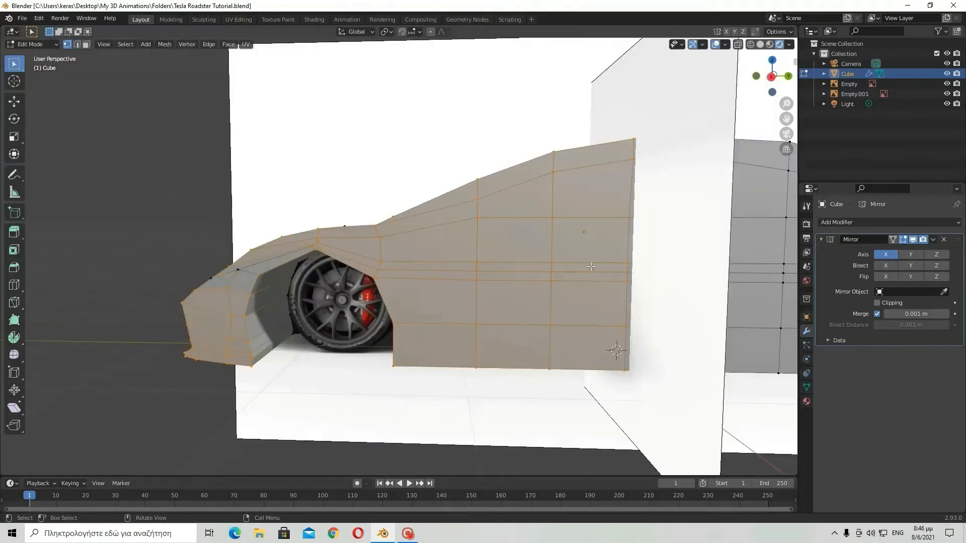
middle_drag(413, 231, 164, 277)
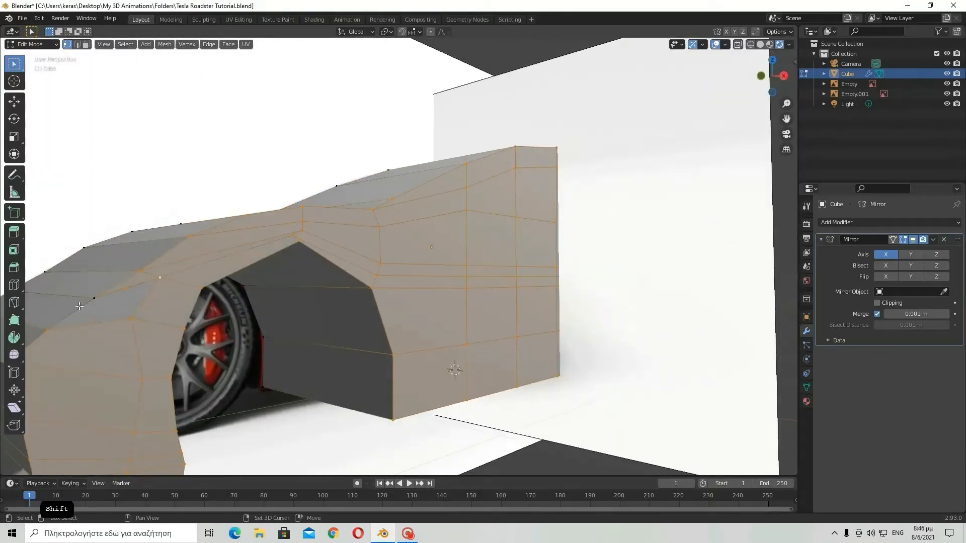
middle_drag(309, 269, 226, 287)
scroll(349, 244, down, 3)
scroll(349, 244, down, 1)
scroll(546, 258, up, 2)
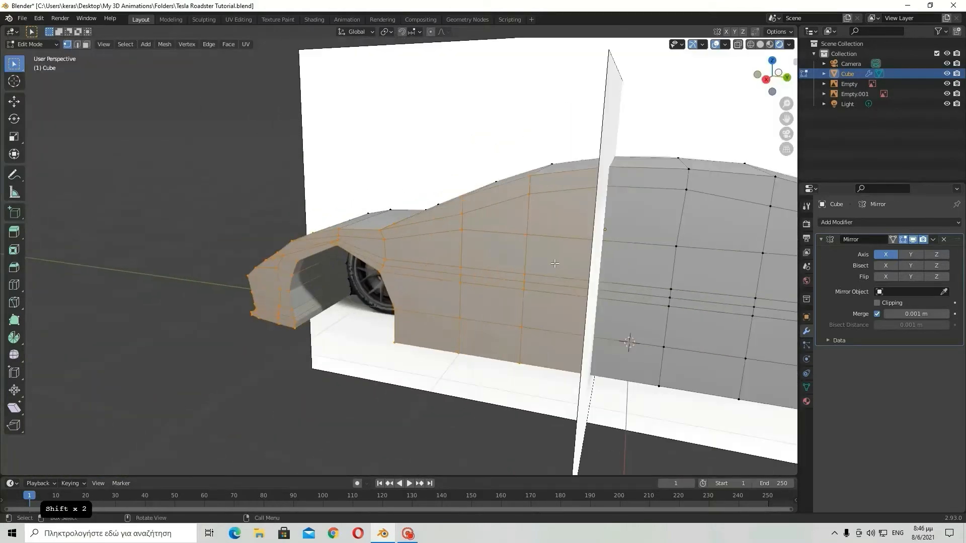
scroll(556, 264, down, 2)
middle_drag(555, 264, 655, 231)
scroll(550, 260, up, 2)
Step: Select the side vertices of the cabin, from the windshield base over the roof to the rear window, in the right orthographic view
click(773, 76)
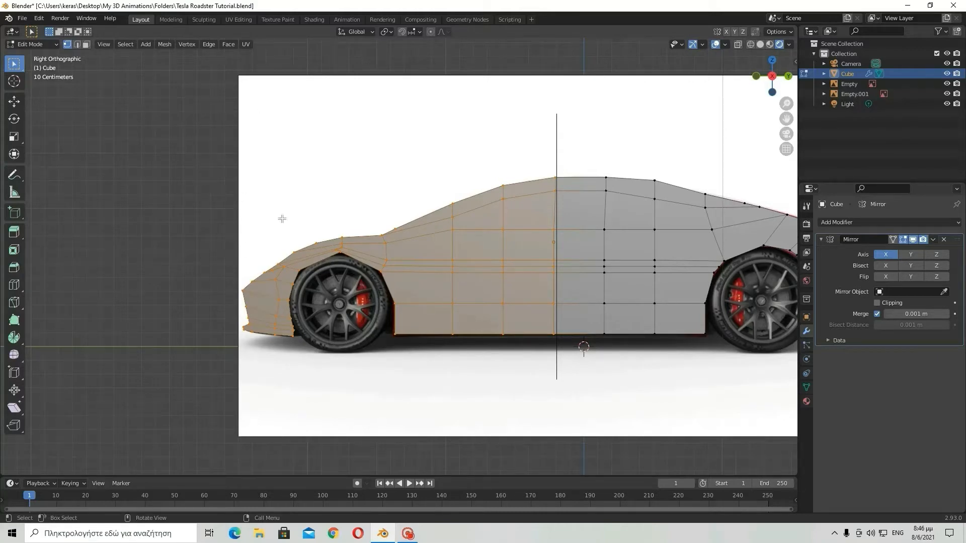
key(shift+F9)
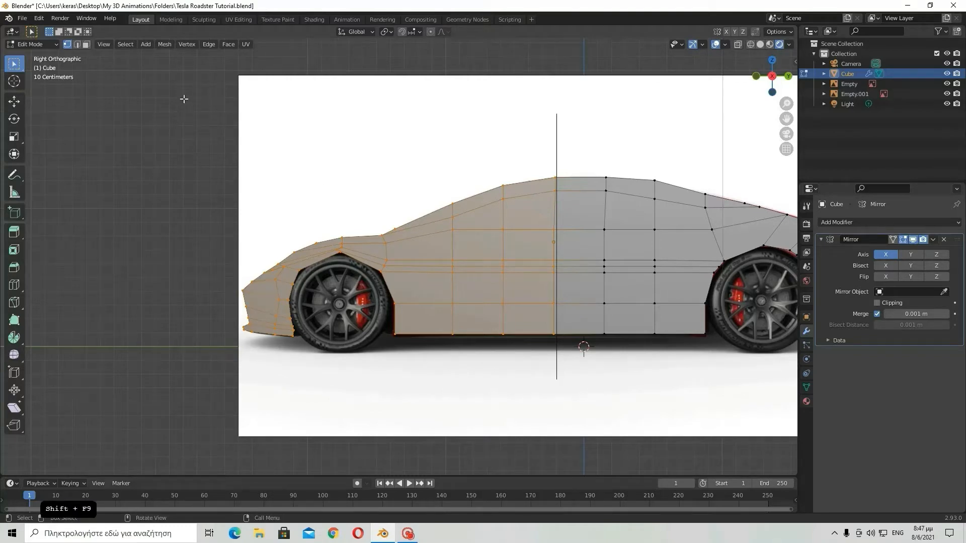
drag(363, 137, 540, 210)
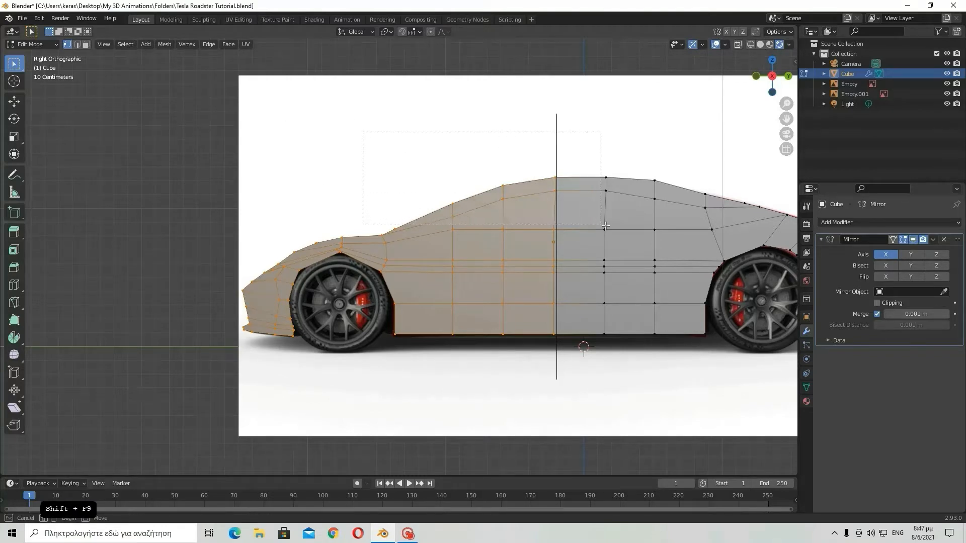
drag(658, 233, 700, 225)
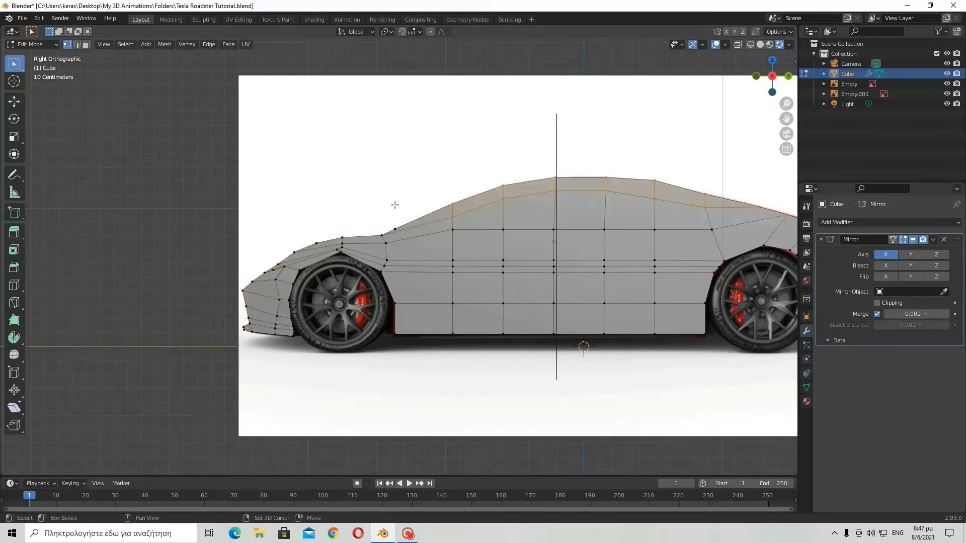
drag(384, 205, 417, 223)
shift+drag(498, 247, 499, 246)
shift+drag(373, 224, 477, 234)
shift+drag(425, 197, 694, 240)
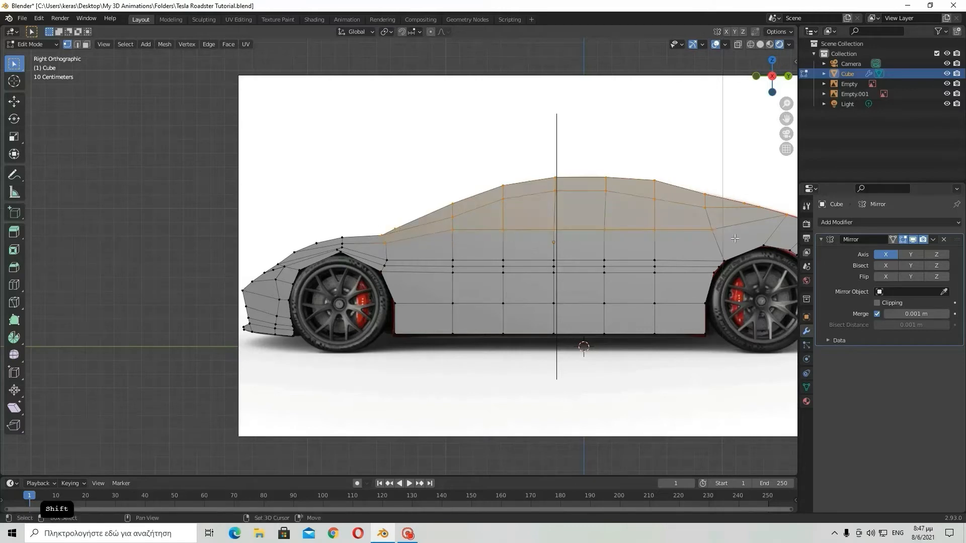
Step: Move the selected cabin side vertices slightly inward along the X axis
middle_drag(695, 239, 658, 249)
scroll(659, 249, up, 2)
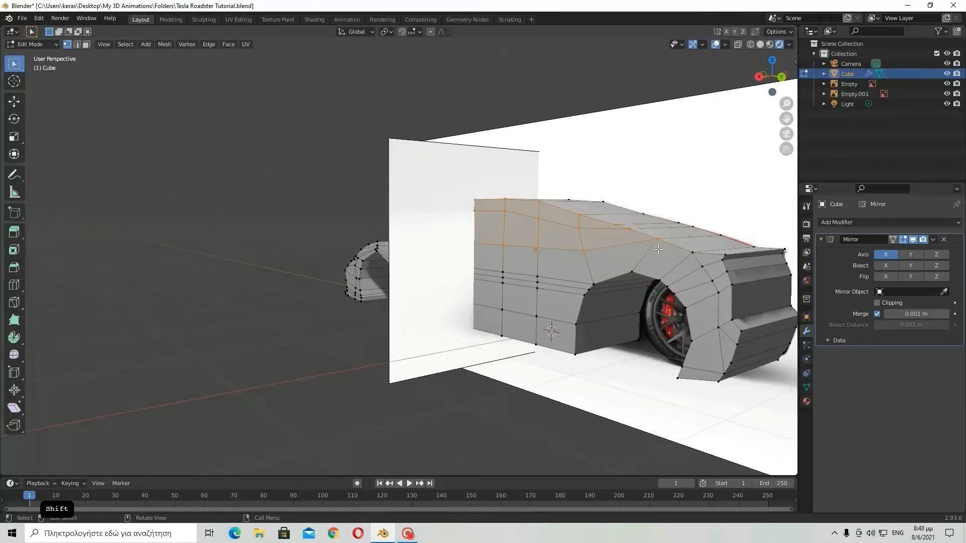
key(shift+F9)
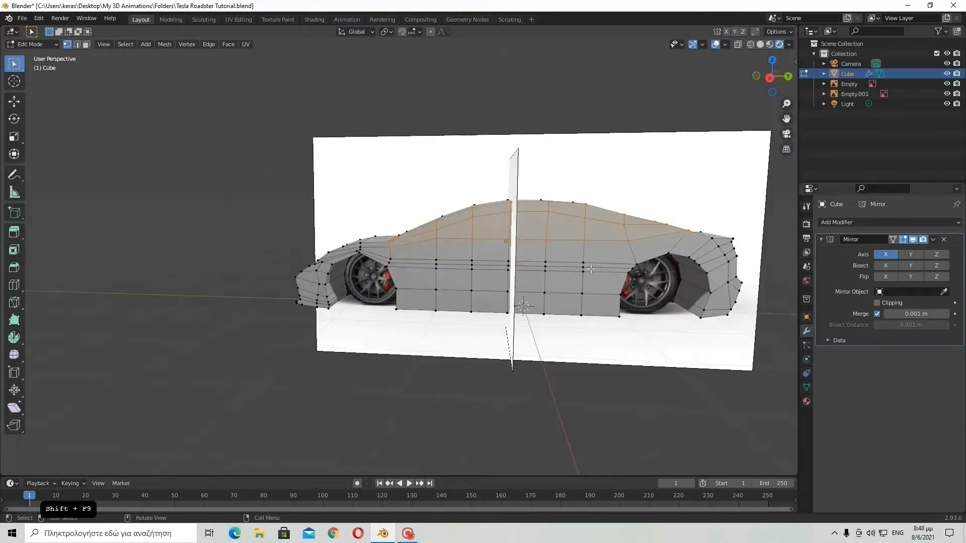
middle_drag(567, 260, 697, 266)
click(14, 101)
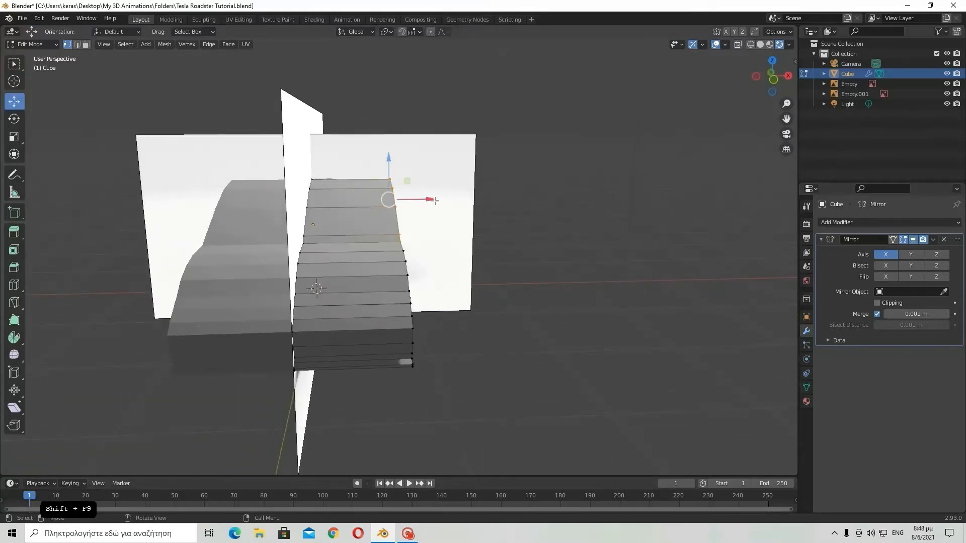
drag(426, 200, 424, 201)
middle_drag(439, 213, 312, 206)
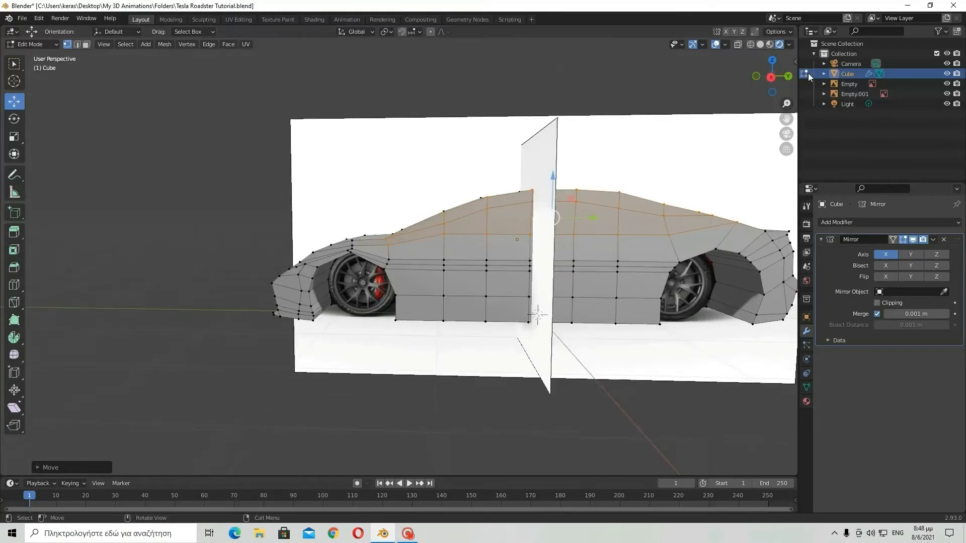
click(768, 79)
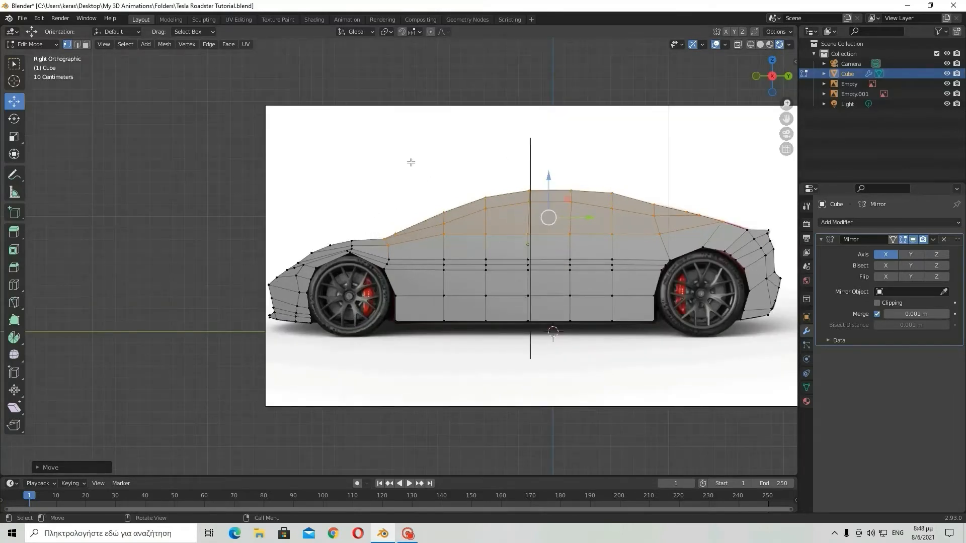
drag(410, 160, 456, 215)
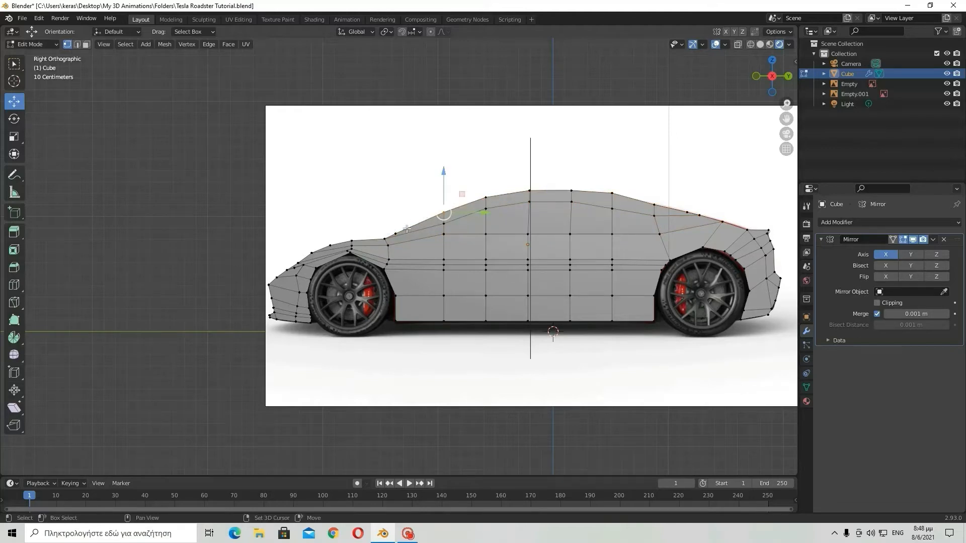
middle_drag(406, 229, 585, 268)
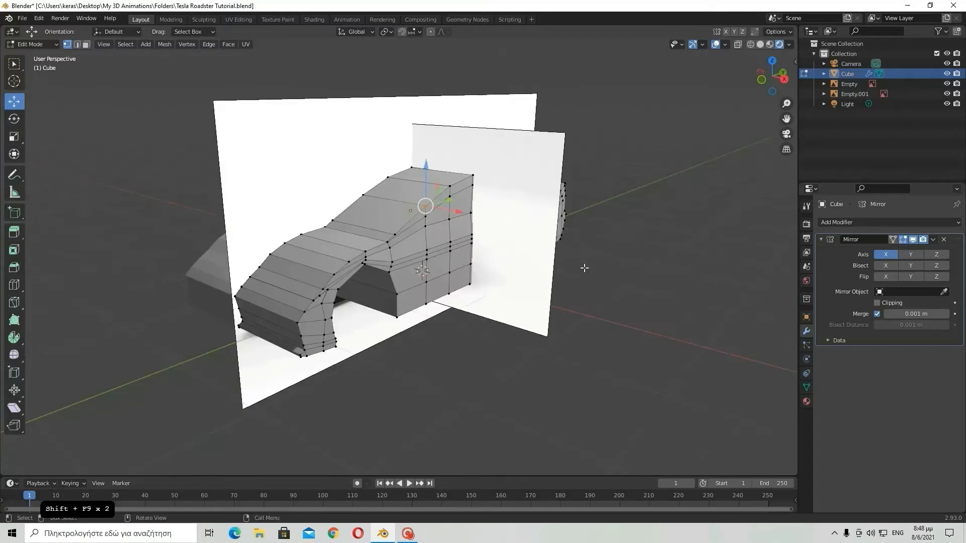
scroll(517, 225, up, 5)
middle_drag(528, 220, 412, 213)
Step: Select the two upper rows of cabin side vertices, from the windshield base over the roof to the rear window, in the right orthographic view
click(770, 80)
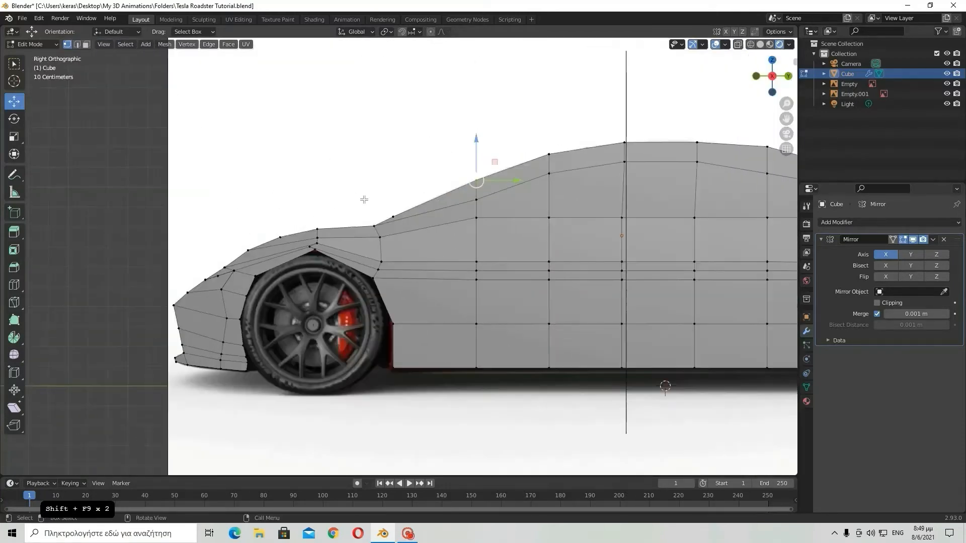
drag(381, 199, 402, 218)
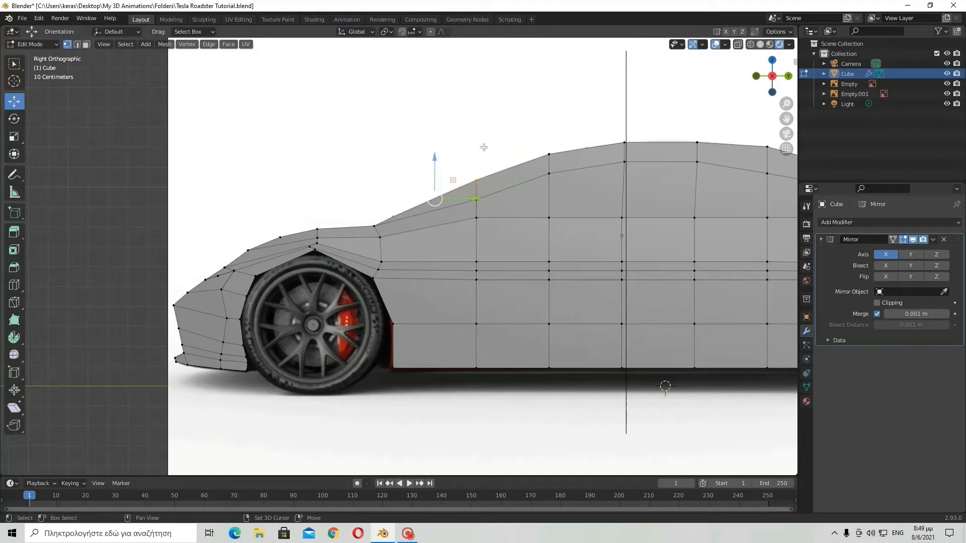
shift+drag(468, 145, 485, 206)
shift+drag(528, 127, 567, 185)
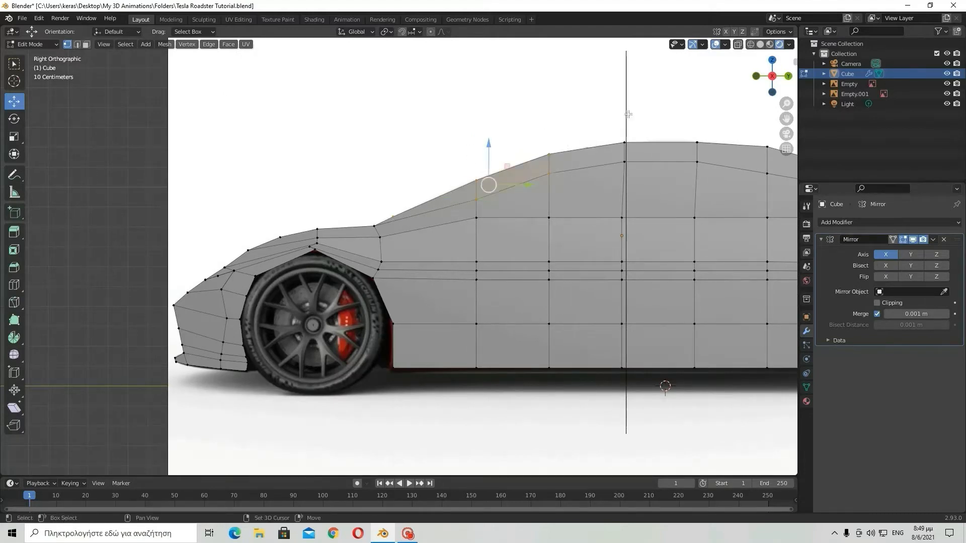
shift+drag(598, 113, 675, 175)
shift+drag(799, 189, 799, 189)
scroll(728, 193, down, 2)
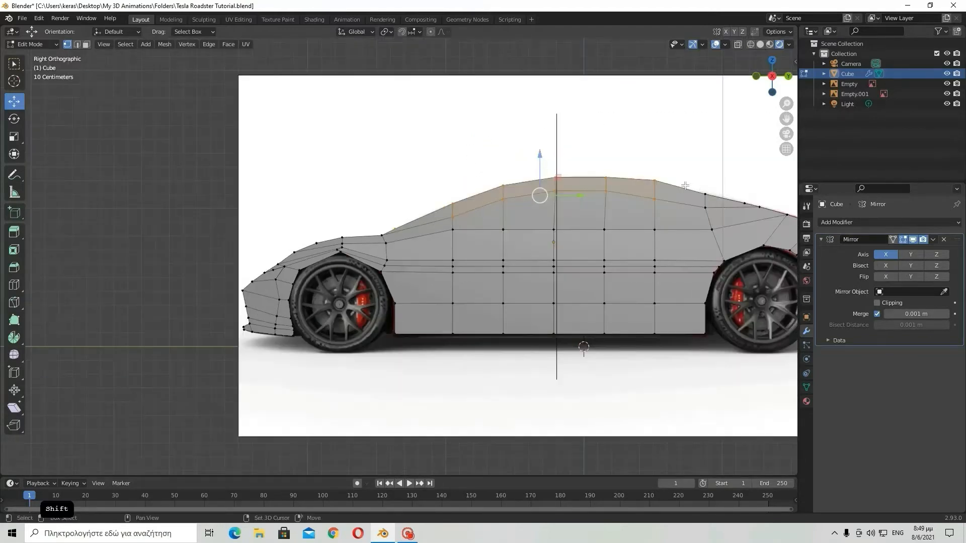
shift+drag(672, 177, 761, 216)
scroll(761, 216, down, 2)
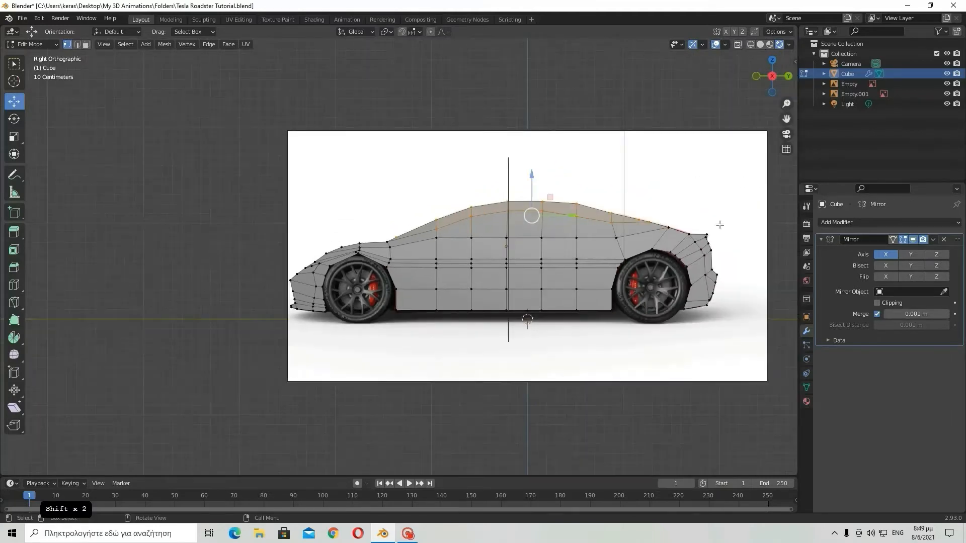
scroll(716, 225, up, 1)
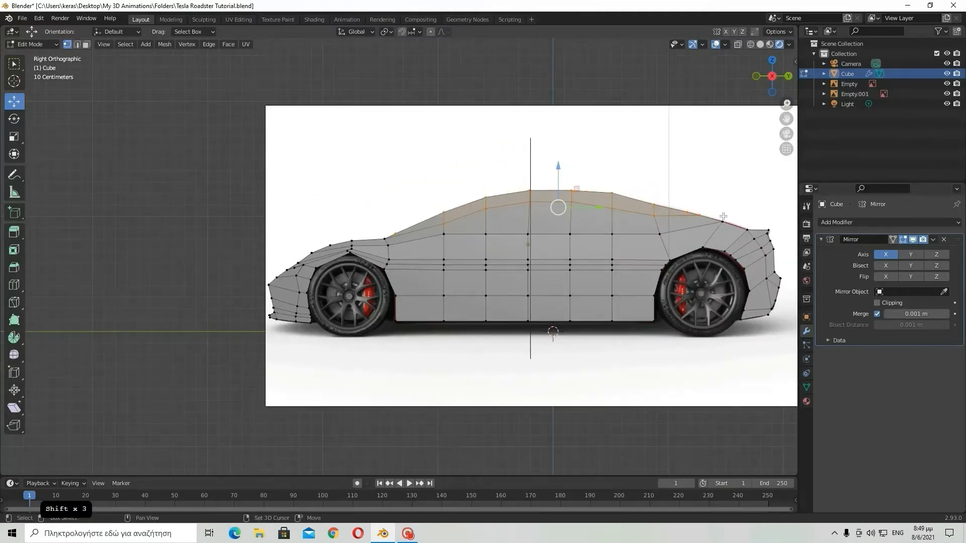
Step: Move the two selected upper rows of cabin side vertices slightly inward along the X axis
middle_drag(723, 216, 226, 231)
drag(443, 193, 440, 191)
middle_drag(440, 191, 308, 196)
scroll(365, 210, up, 2)
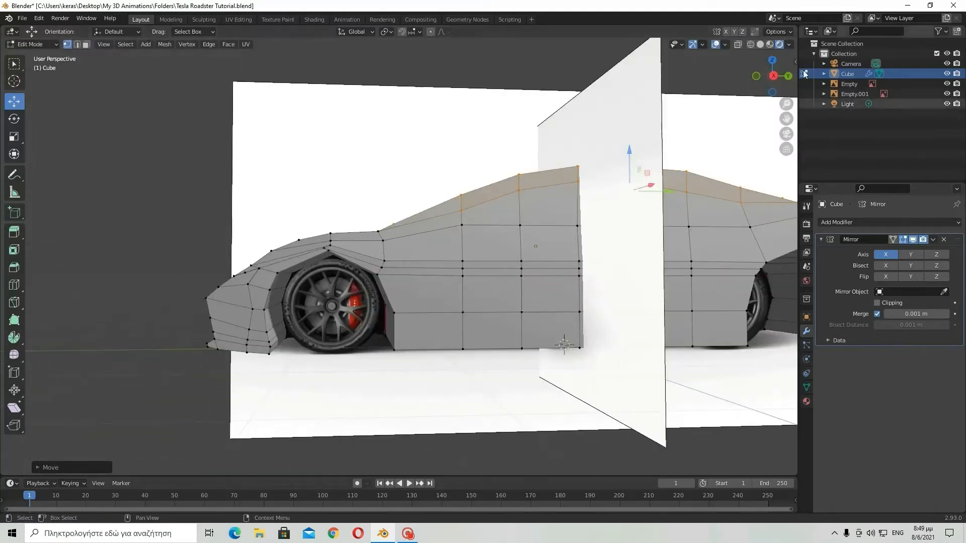
Step: Select only the topmost row of roofline vertices, from the windshield to the rear window, in the right orthographic view
click(773, 76)
scroll(391, 188, down, 2)
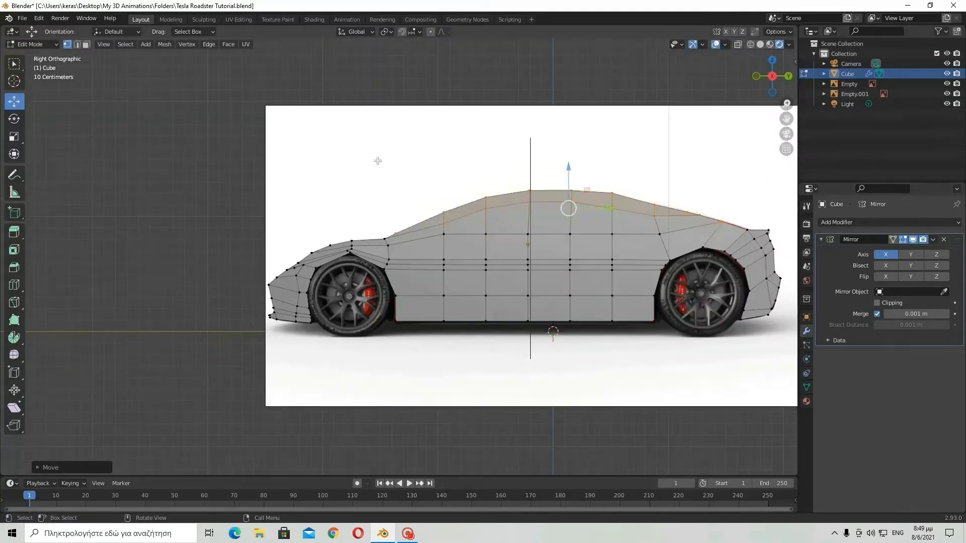
drag(359, 134, 392, 211)
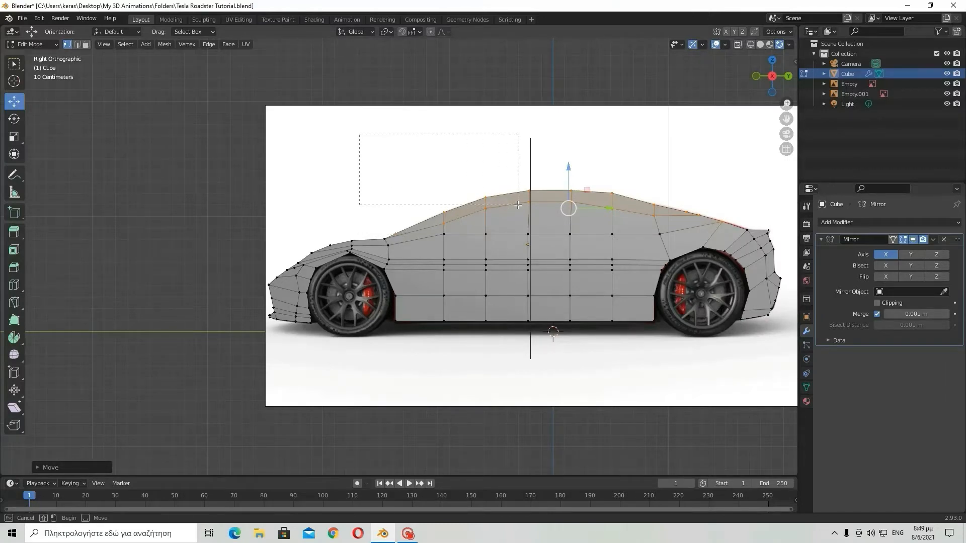
drag(443, 217, 445, 216)
shift+drag(482, 181, 654, 210)
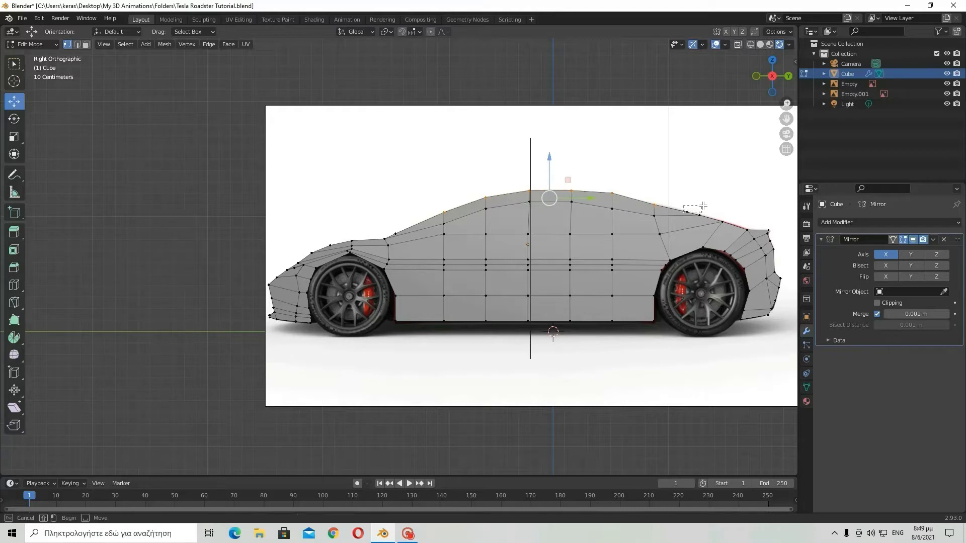
shift+click(684, 213)
shift+click(698, 216)
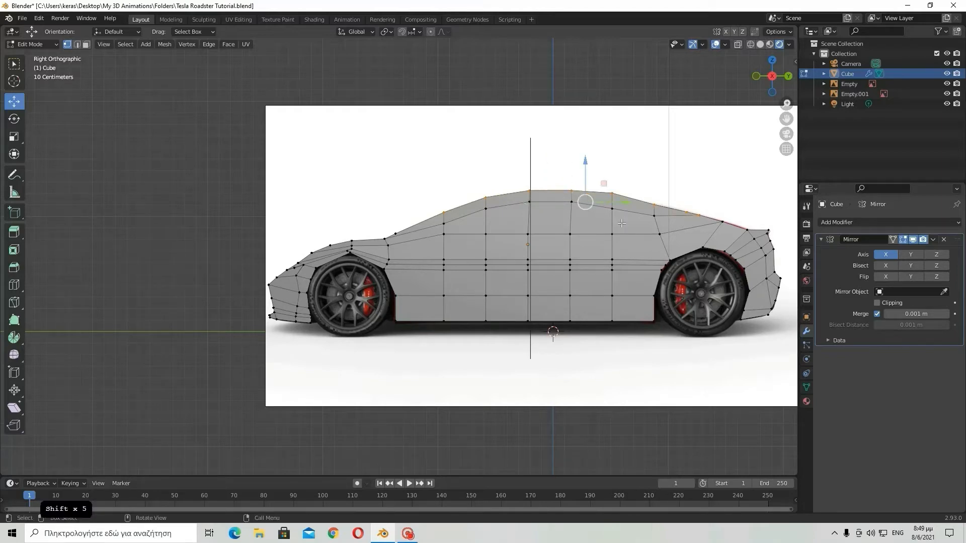
Step: Move the selected roofline vertices slightly inward along the X axis
middle_drag(622, 223, 544, 207)
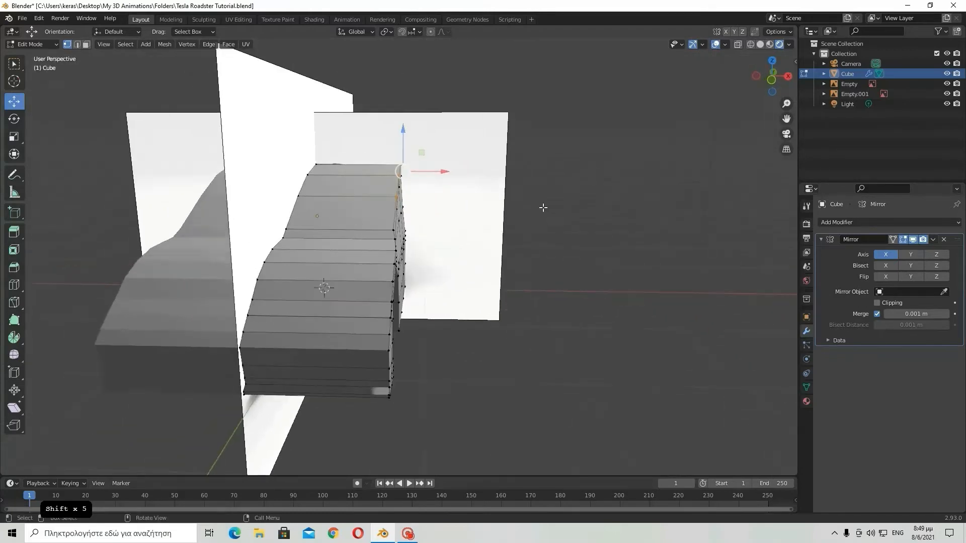
drag(441, 171, 438, 172)
middle_drag(437, 173, 382, 167)
Step: Hide both reference images and examine the mirrored car body in Object Mode
key(Tab)
middle_drag(565, 255, 572, 274)
key(Tab)
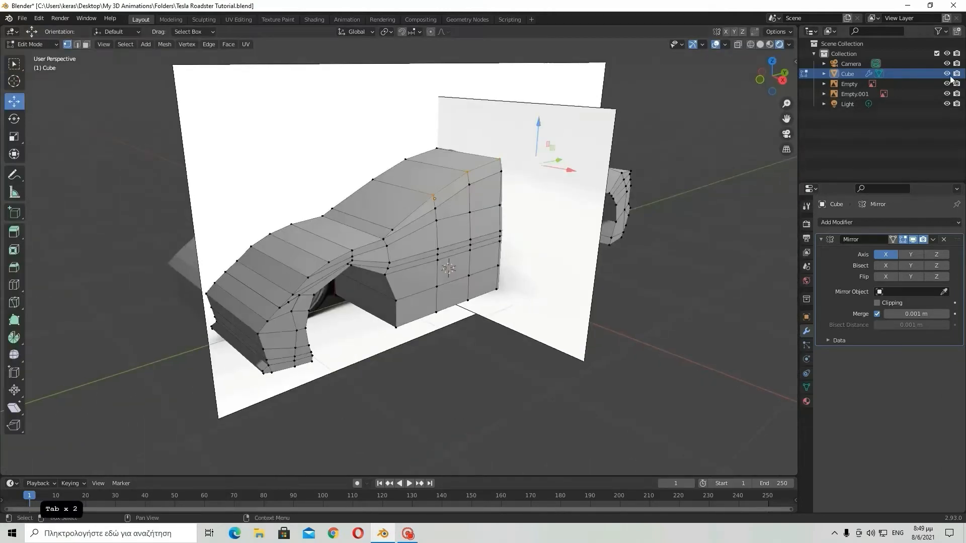
click(947, 84)
click(947, 94)
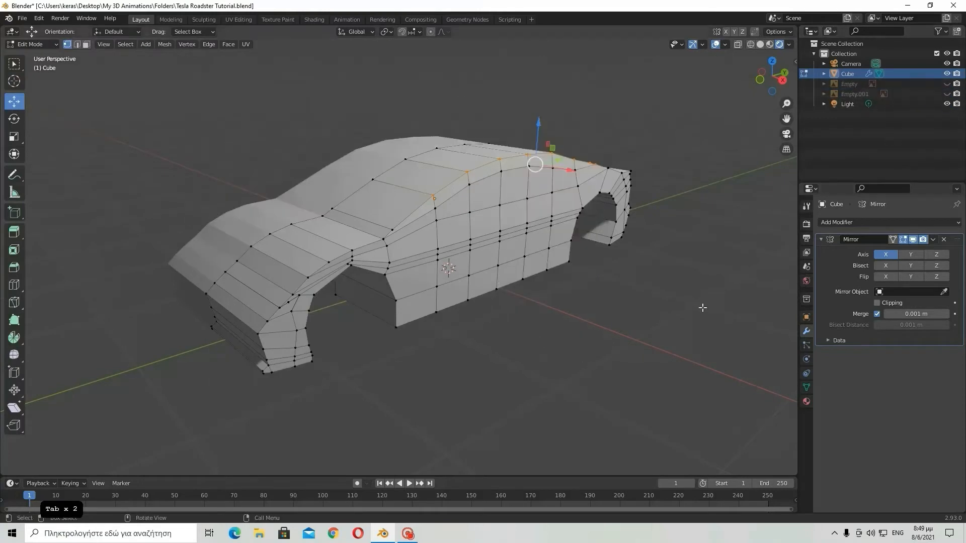
key(Tab)
middle_drag(667, 288, 634, 282)
middle_drag(358, 235, 352, 269)
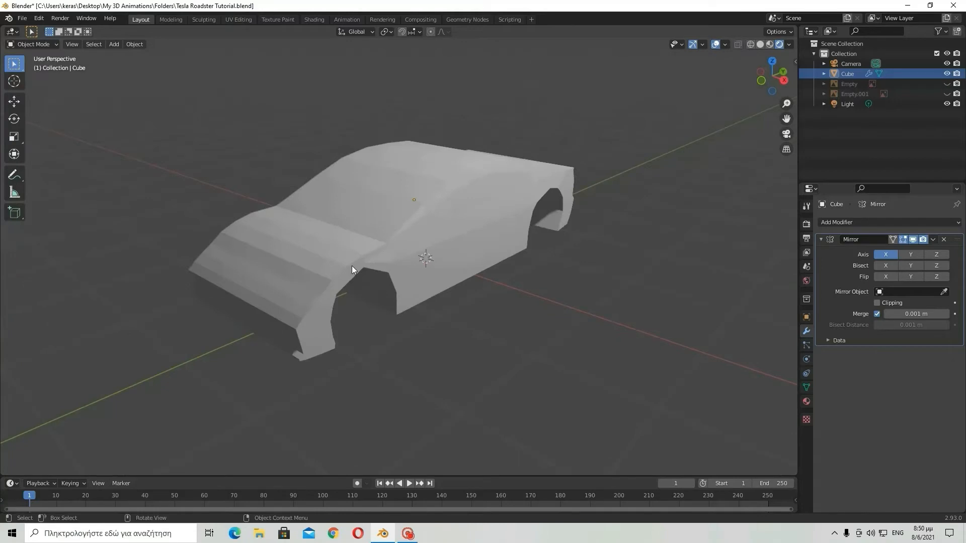
Step: Add a cube mesh and move it about 3.6 m away, up beyond the car body
click(115, 45)
mouse_move(122, 56)
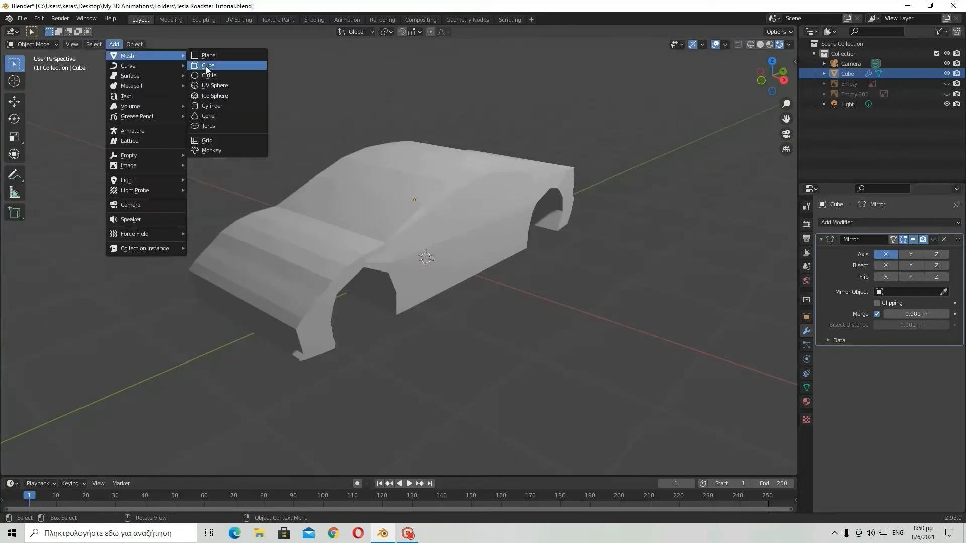
click(215, 69)
middle_drag(453, 262, 534, 300)
scroll(496, 292, down, 3)
key(g)
click(428, 232)
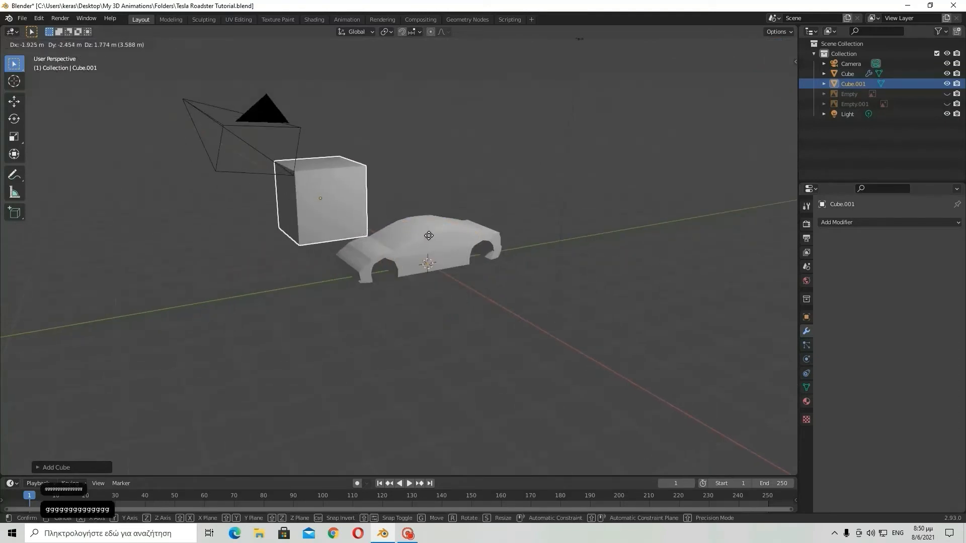
Step: Delete the added cube, keeping the car body
middle_drag(429, 235, 369, 350)
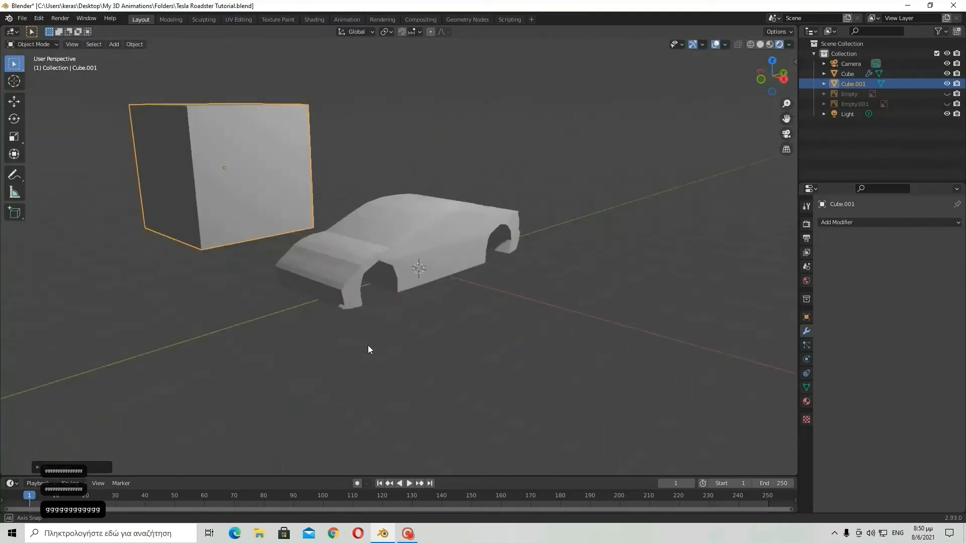
click(395, 247)
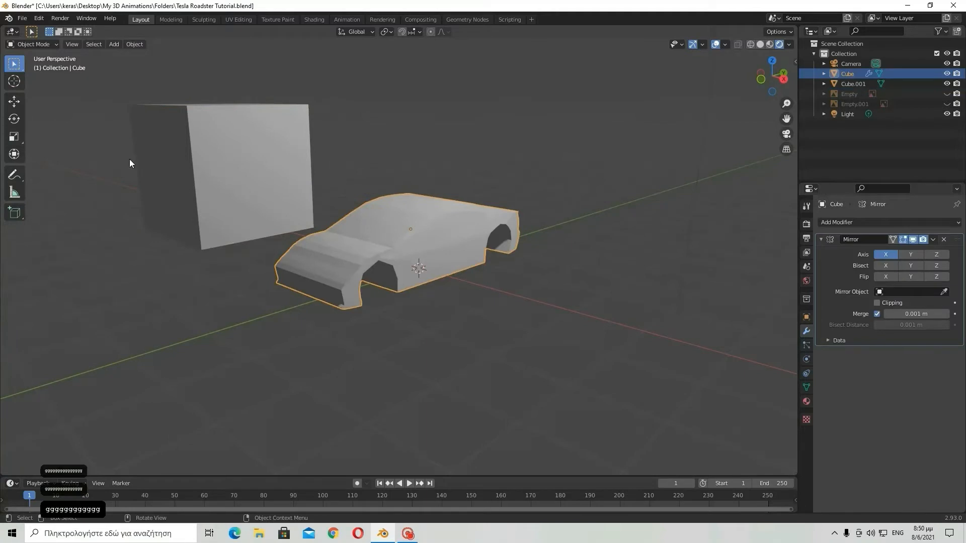
shift+click(167, 145)
key(Delete)
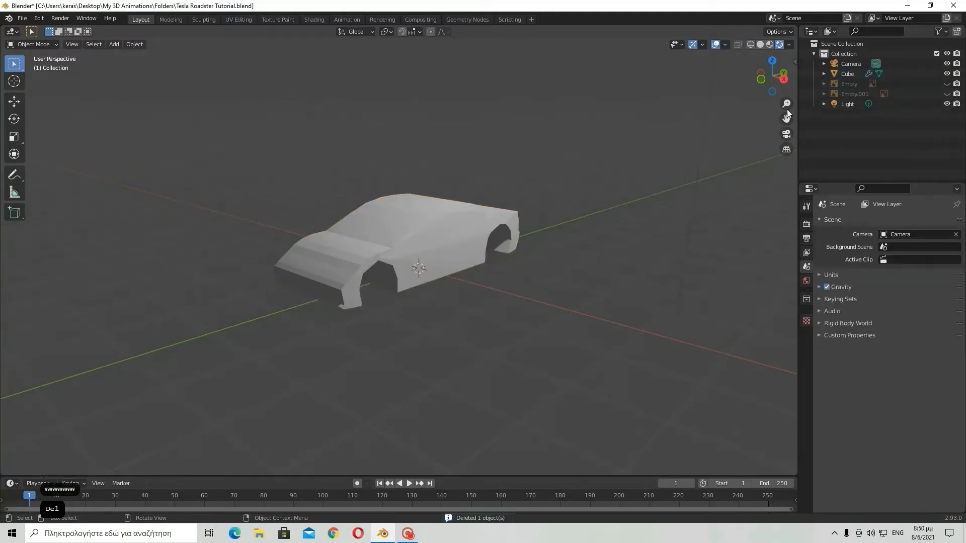
Step: Show both reference images again and select the car body
click(947, 85)
click(947, 94)
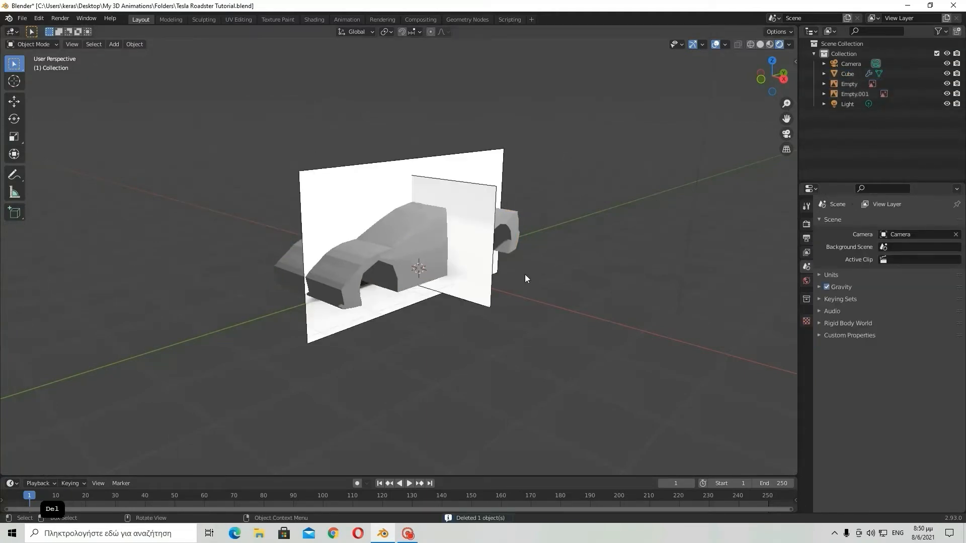
scroll(523, 276, up, 3)
middle_drag(516, 285, 561, 296)
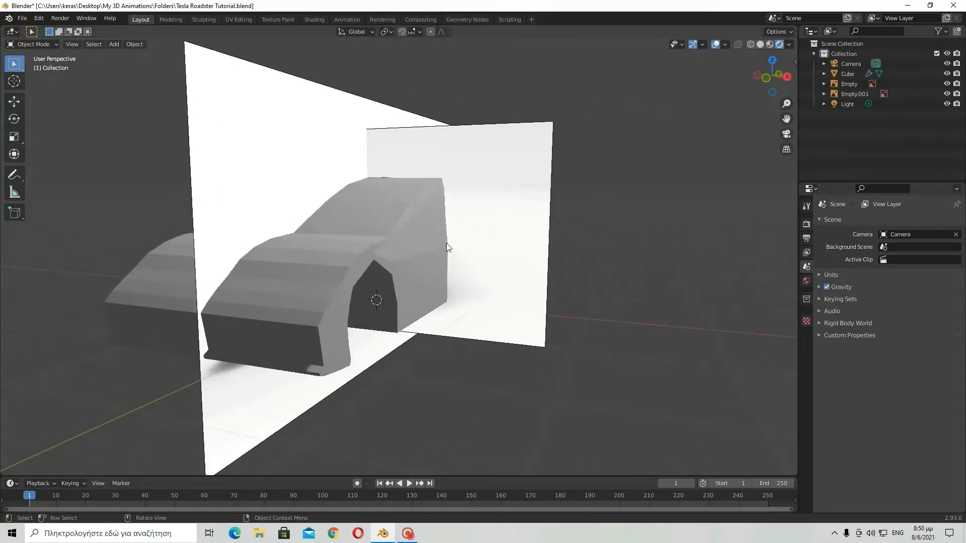
middle_drag(556, 300, 457, 267)
click(457, 267)
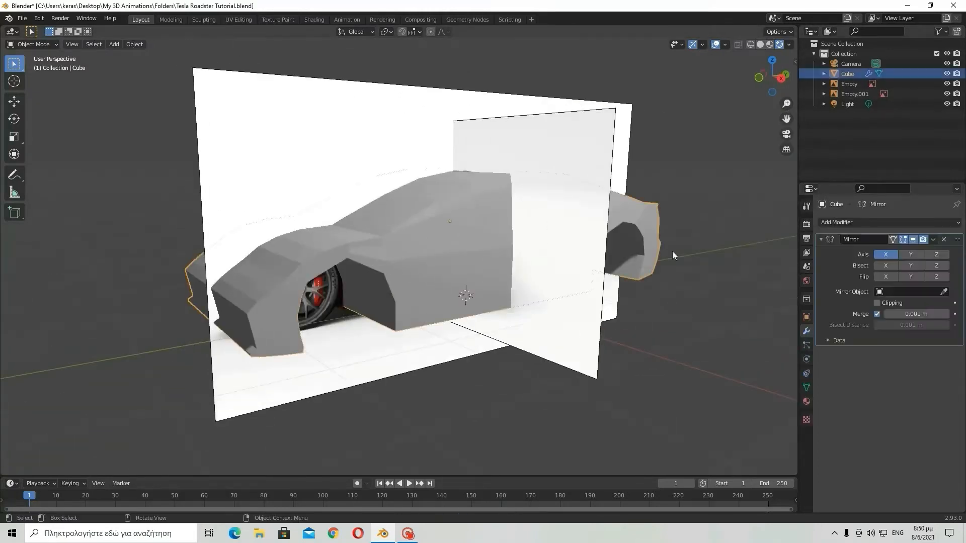
Step: Compare the car body's shape with the front reference image by temporarily hiding the body
middle_drag(640, 250, 833, 167)
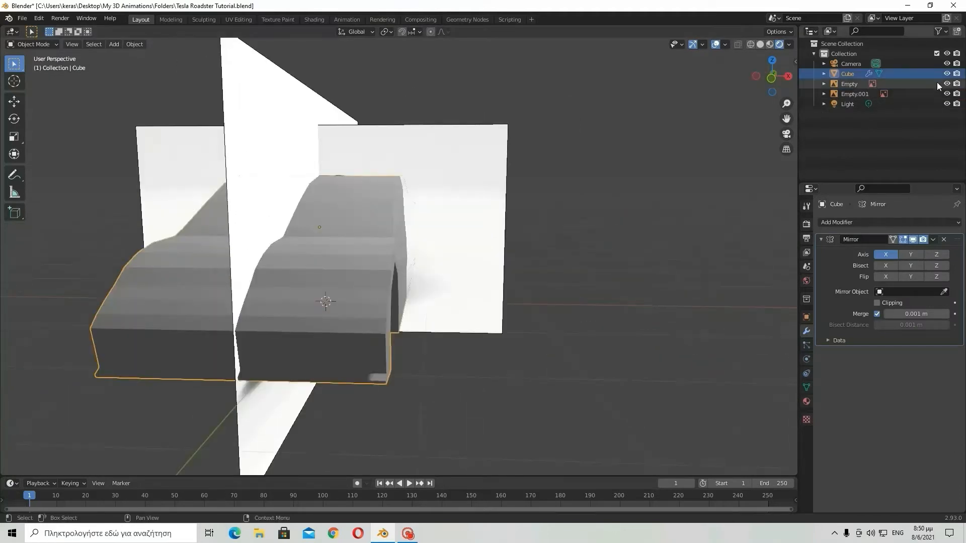
click(947, 73)
click(946, 74)
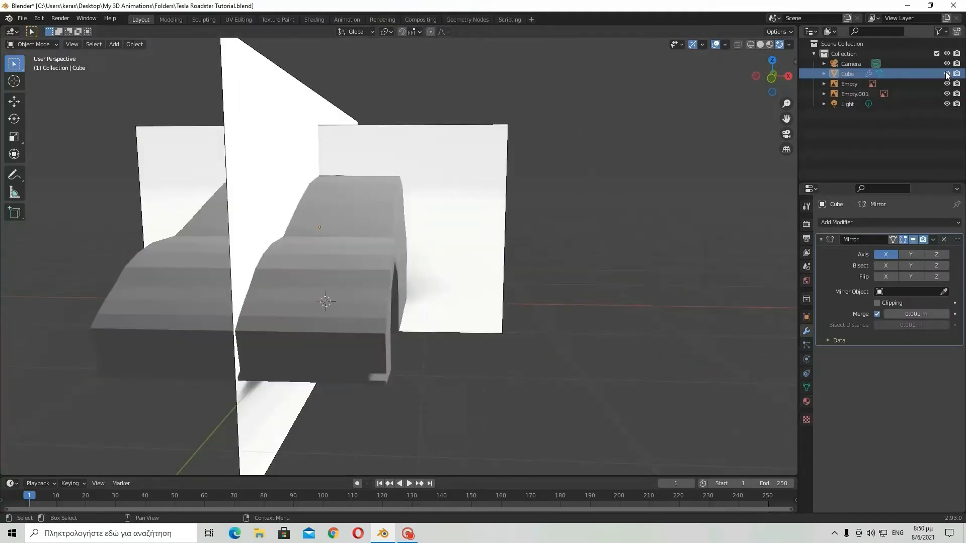
click(946, 73)
click(946, 74)
middle_drag(440, 371, 414, 351)
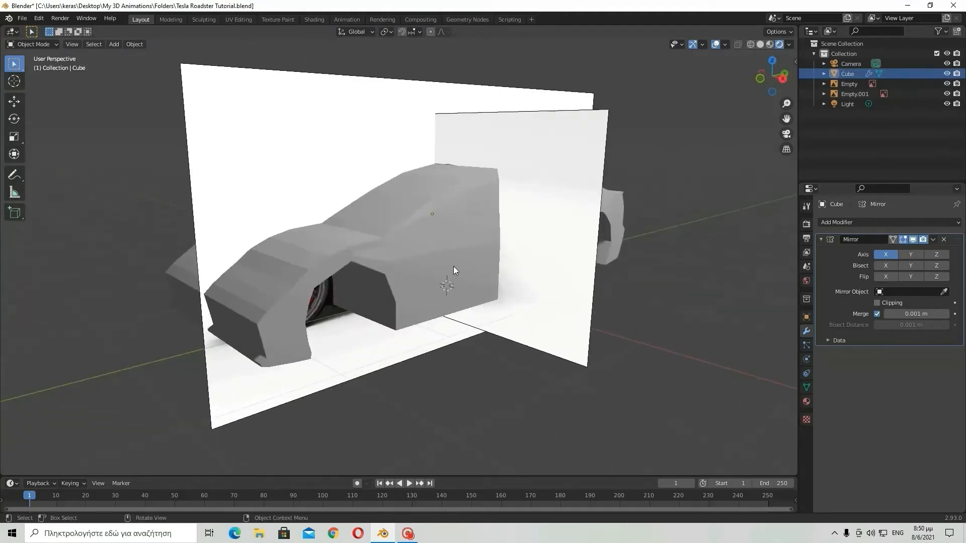
middle_drag(454, 267, 533, 298)
click(323, 260)
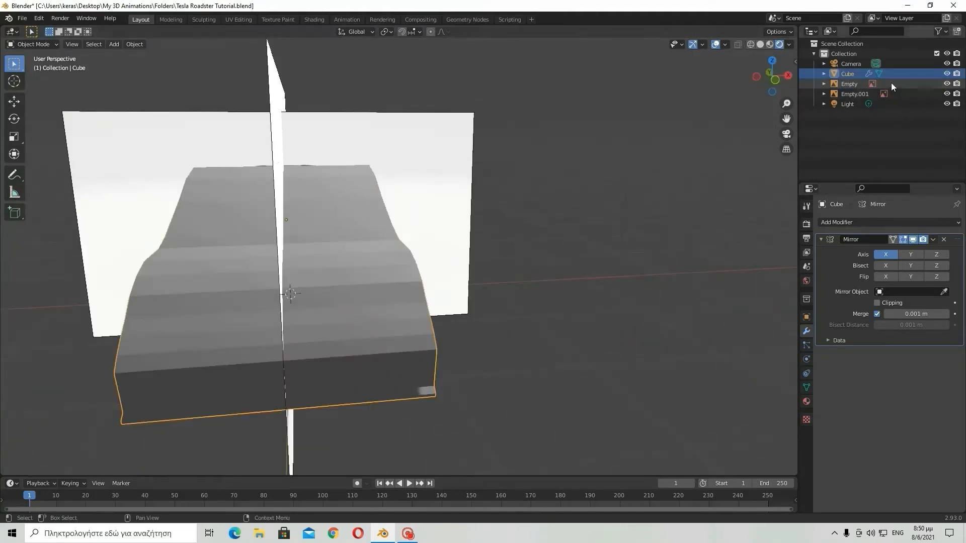
click(947, 73)
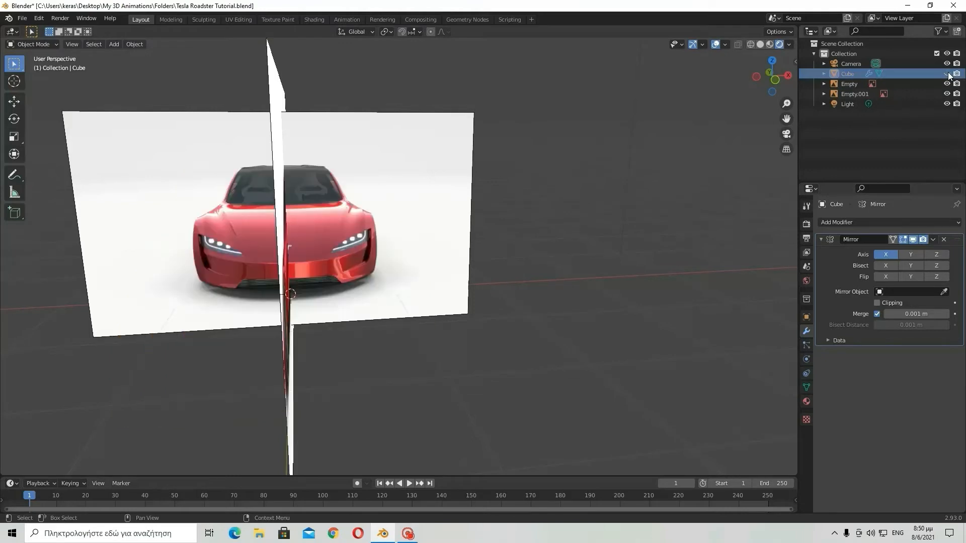
click(947, 73)
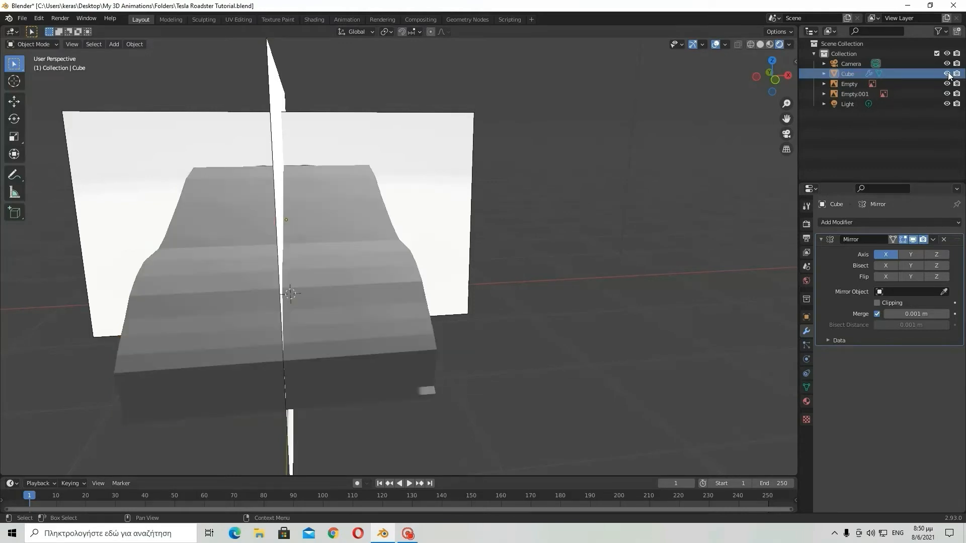
Step: In edit mode, select the two upper rows of cabin-side vertices along the roofline, from the windshield base back to the rear slope
middle_drag(599, 213, 396, 220)
key(Tab)
scroll(464, 222, up, 2)
scroll(396, 220, up, 2)
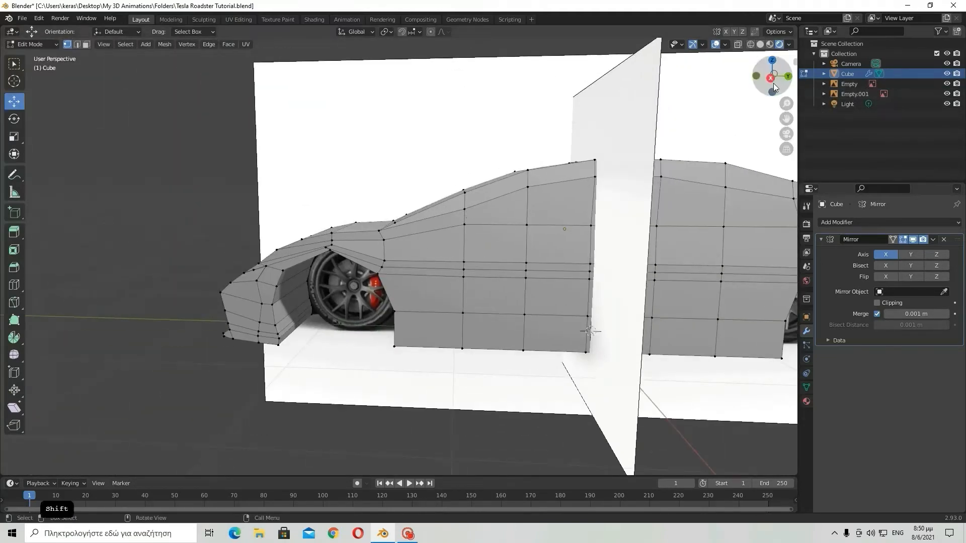
key(KP_3)
shift+click(396, 216)
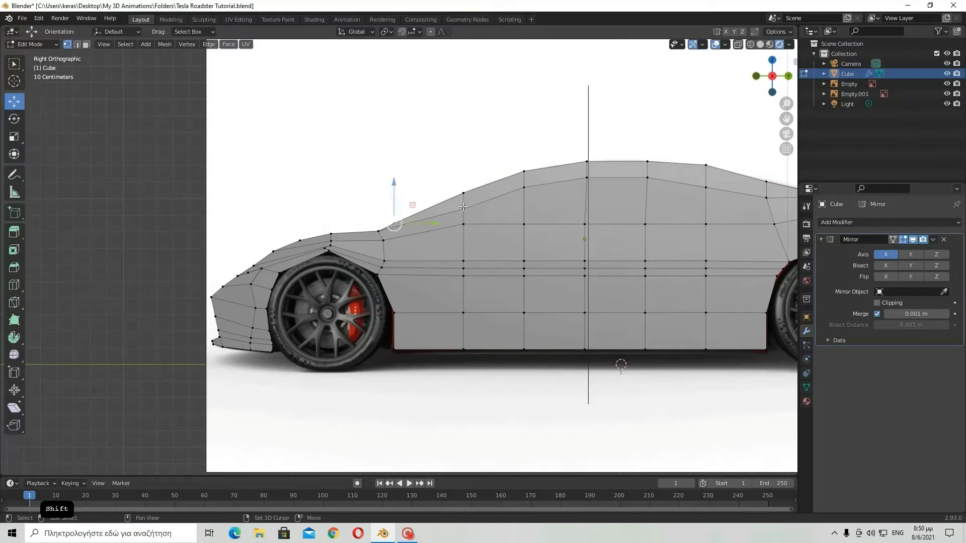
shift+drag(459, 214, 494, 164)
middle_drag(506, 233, 596, 249)
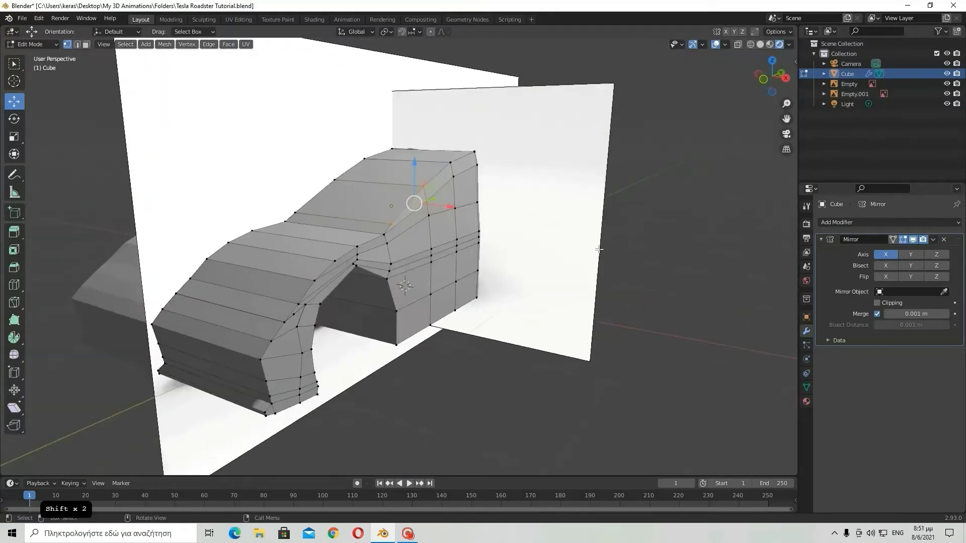
click(786, 78)
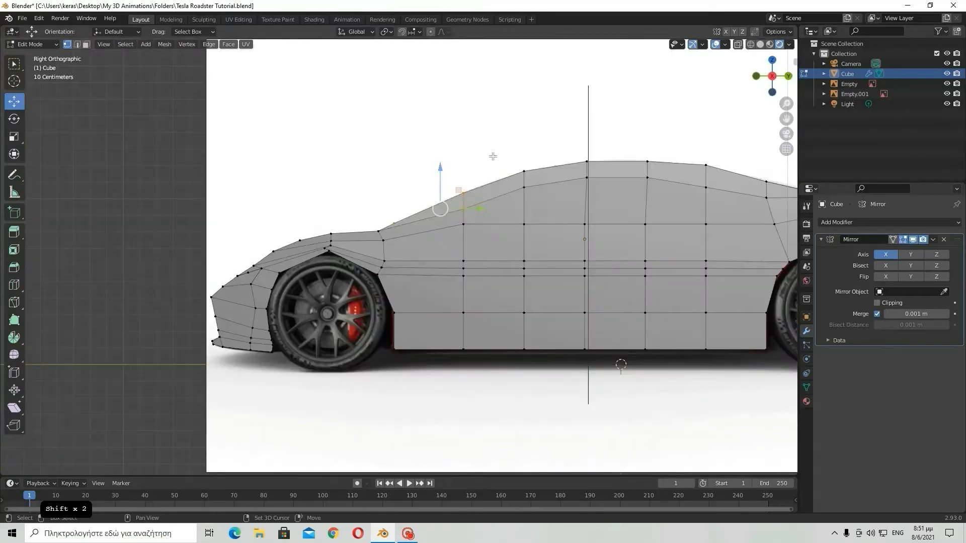
shift+drag(749, 204, 707, 223)
scroll(756, 207, down, 2)
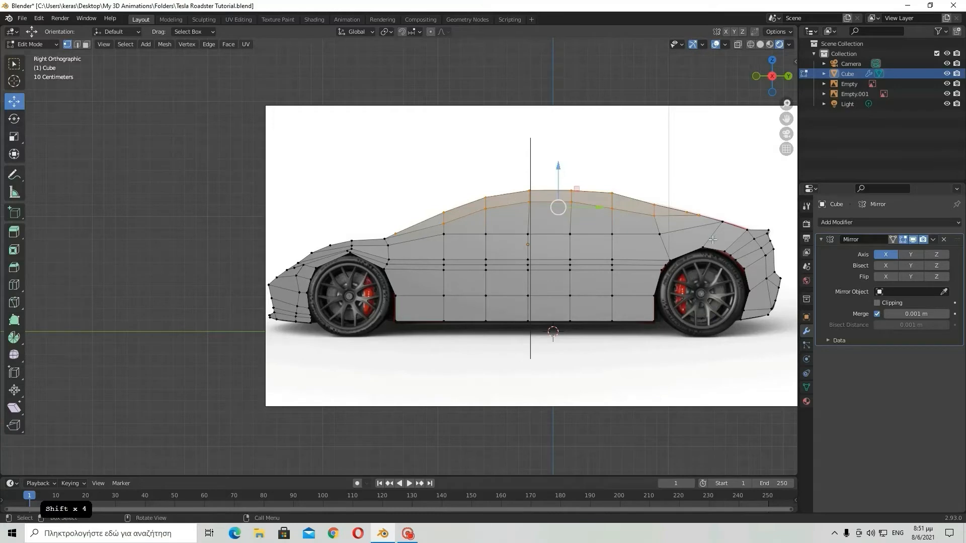
Step: Nudge the selected roofline vertices along the X axis after checking them against the front reference image
middle_drag(713, 240, 599, 253)
middle_drag(524, 276, 677, 291)
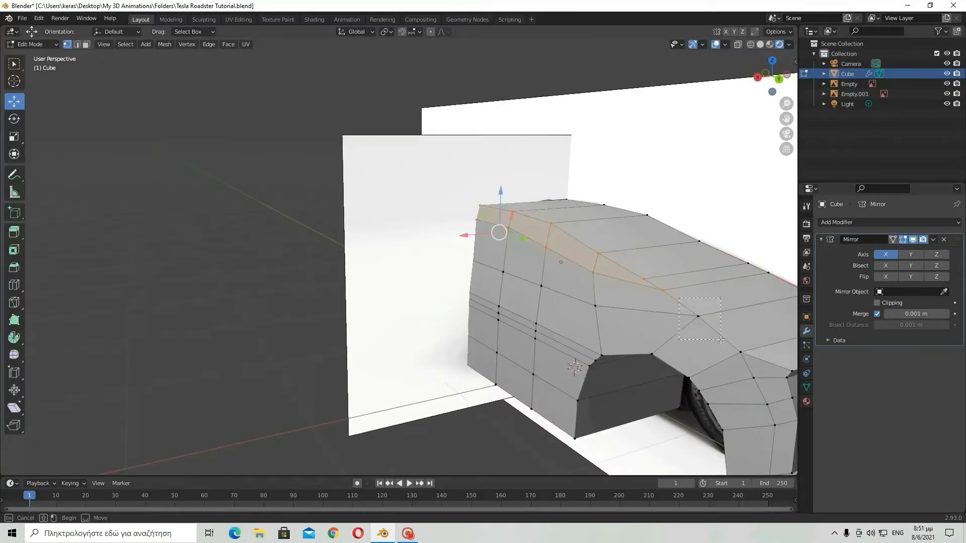
middle_drag(749, 345, 144, 333)
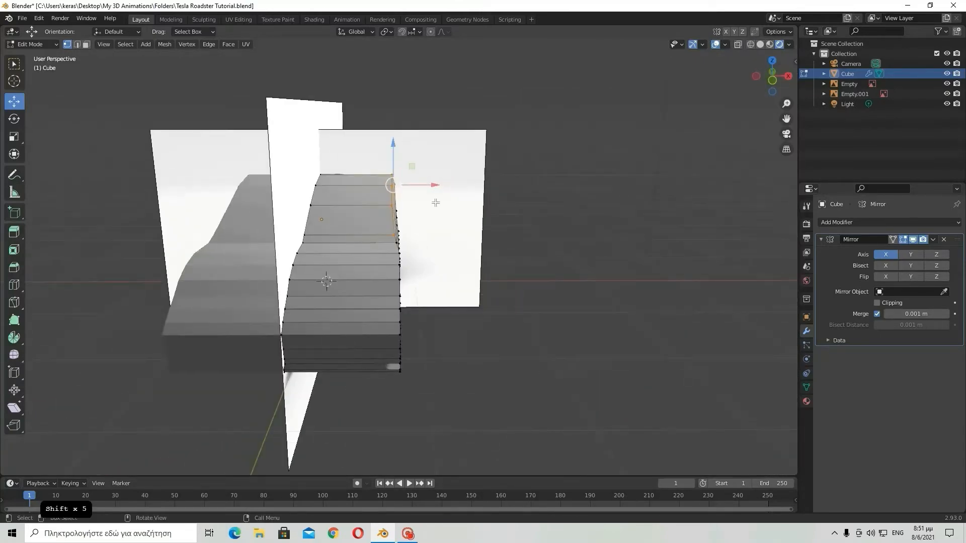
click(947, 74)
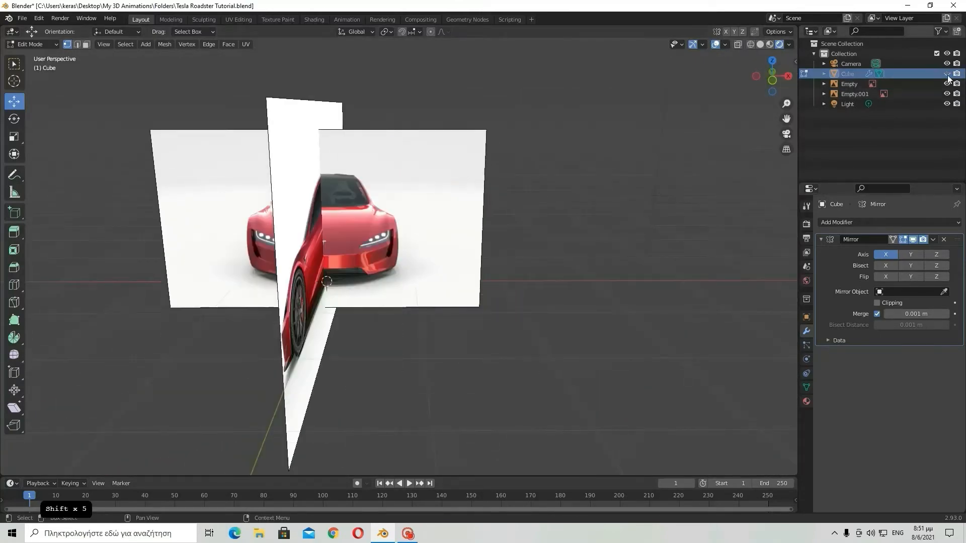
click(947, 74)
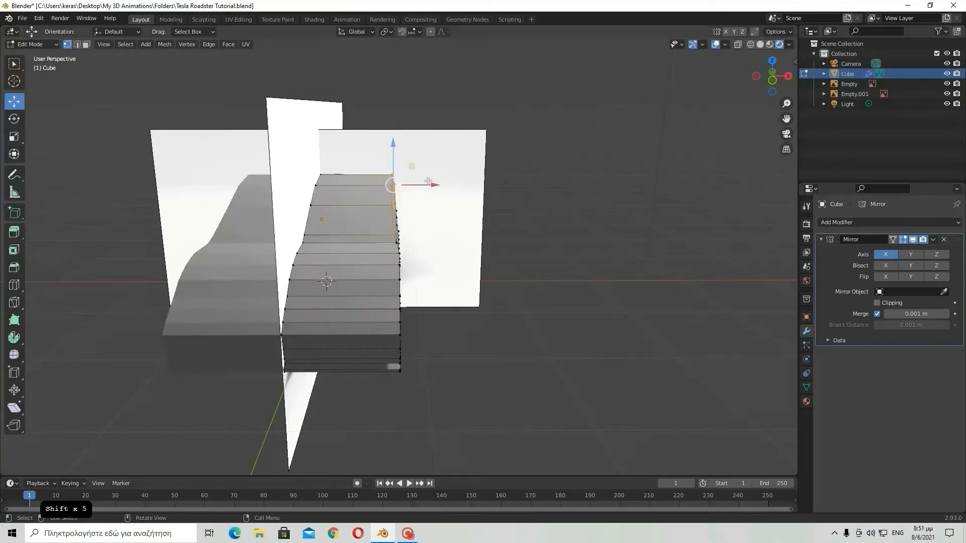
drag(427, 184, 451, 217)
middle_drag(474, 265, 666, 178)
Step: Try to pull the selected roofline vertices further inward in the front view, and undo that move
click(764, 77)
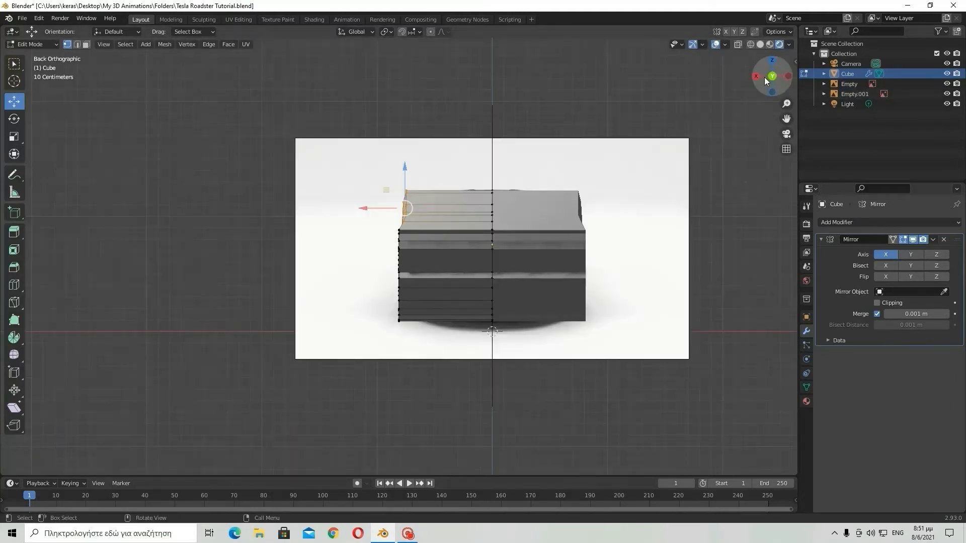
click(772, 76)
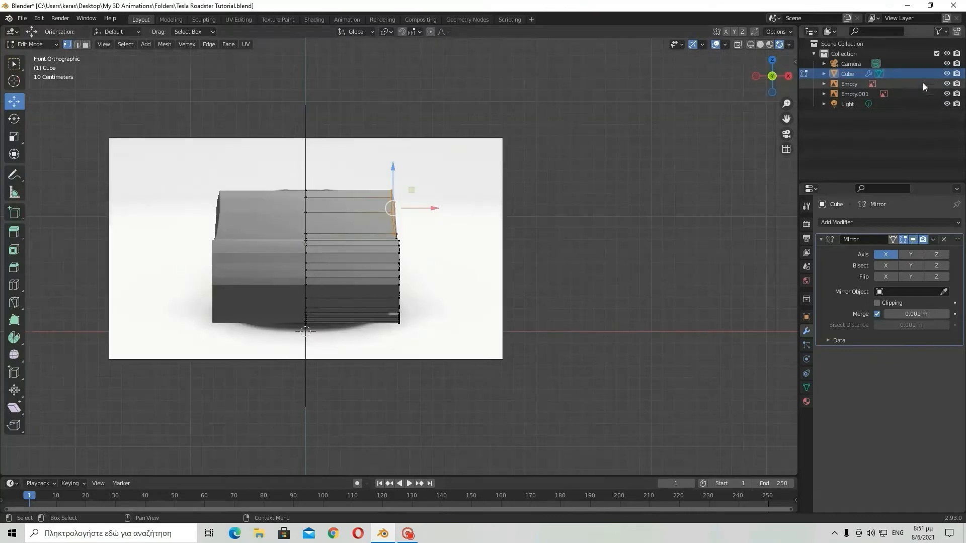
click(946, 74)
click(946, 74)
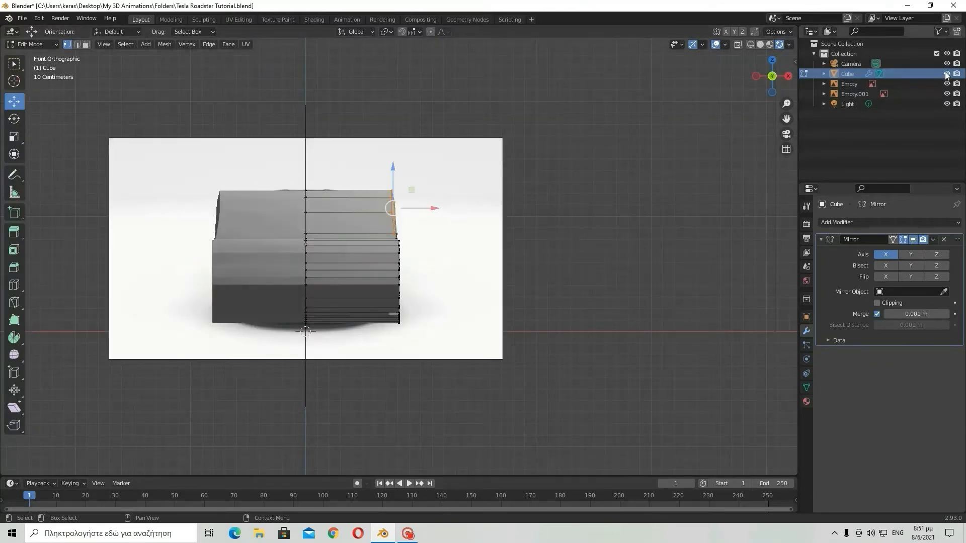
click(946, 73)
click(946, 73)
drag(432, 208, 398, 213)
middle_drag(397, 213, 483, 292)
key(ctrl+z)
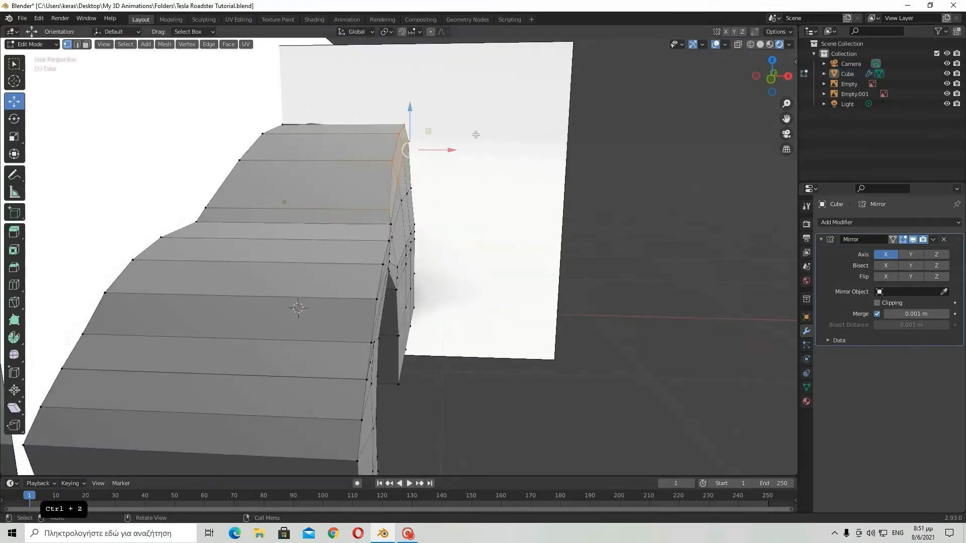
Step: Compare the cabin's taper with the front reference image by toggling the car body's visibility
click(948, 74)
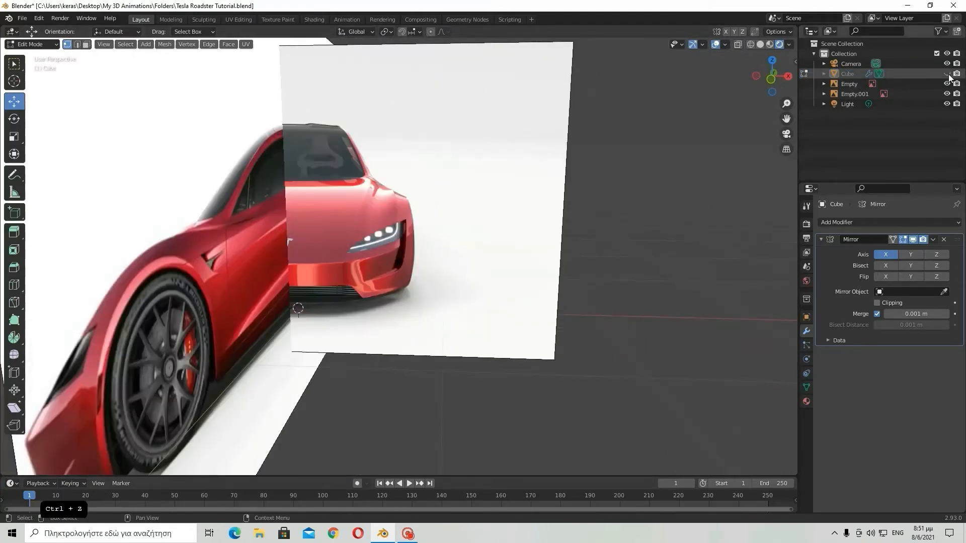
click(948, 74)
click(947, 73)
click(947, 74)
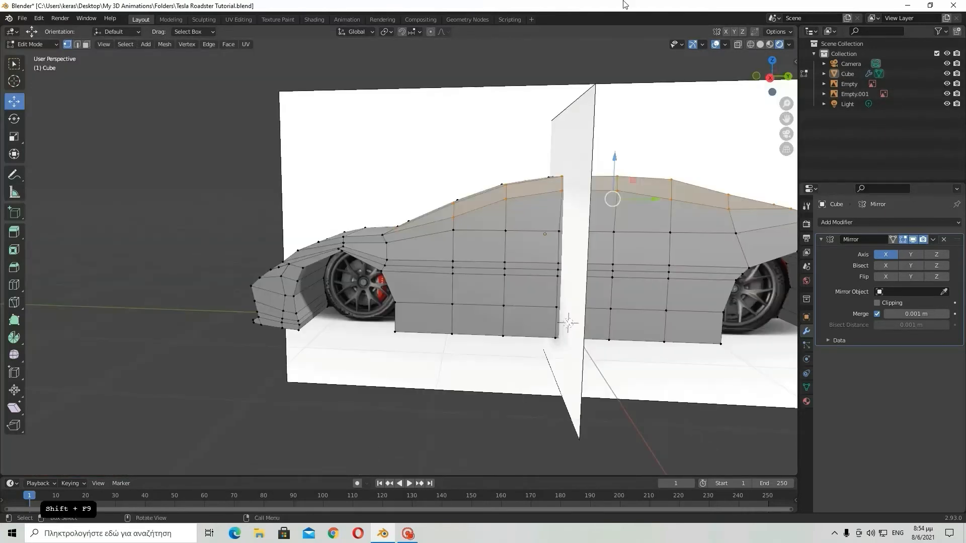
Step: Select only the row of side vertices just below the roof edge and raise it along Z, close to the edge
middle_drag(528, 103, 553, 216)
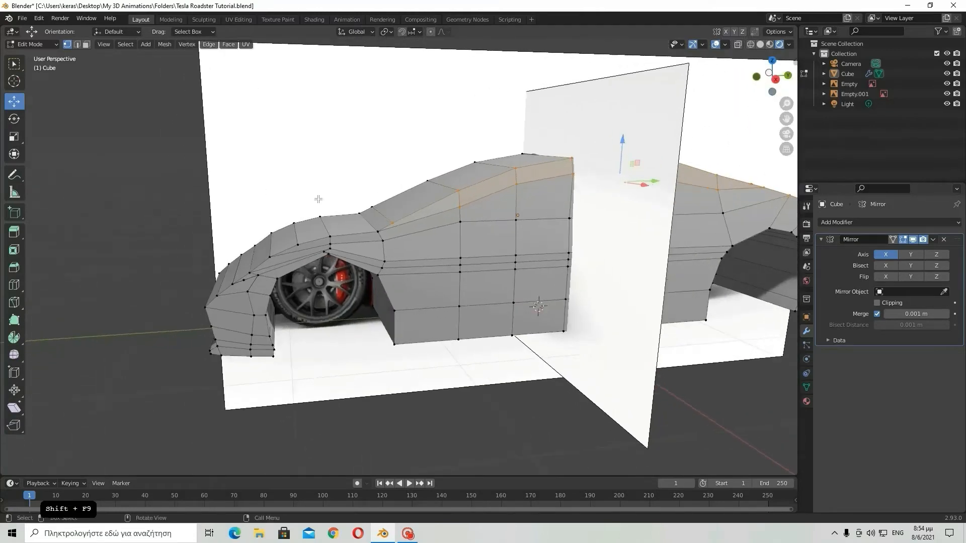
middle_drag(458, 193, 459, 198)
drag(455, 203, 465, 207)
middle_drag(464, 207, 512, 193)
shift+click(516, 183)
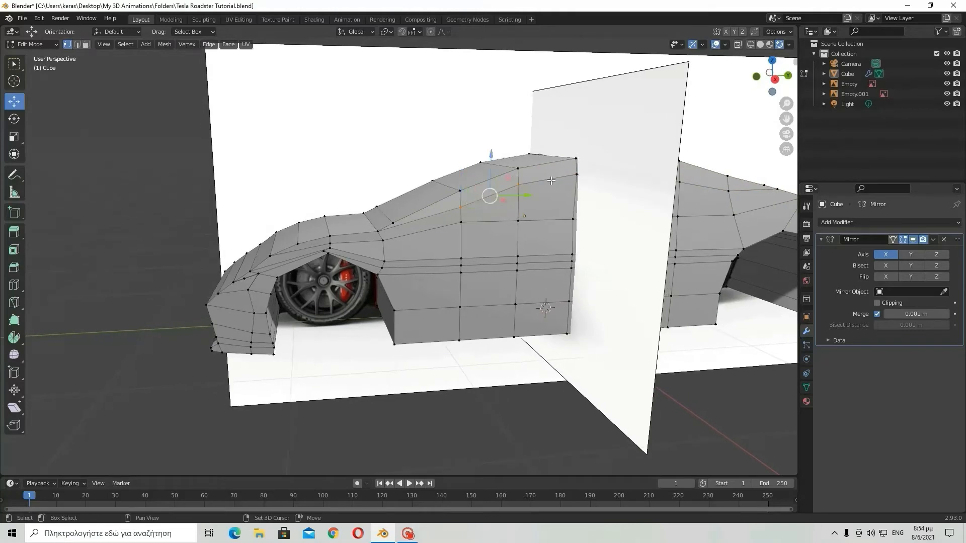
middle_drag(576, 174, 659, 199)
key(KP_Decimal)
scroll(651, 193, down, 8)
scroll(588, 281, up, 5)
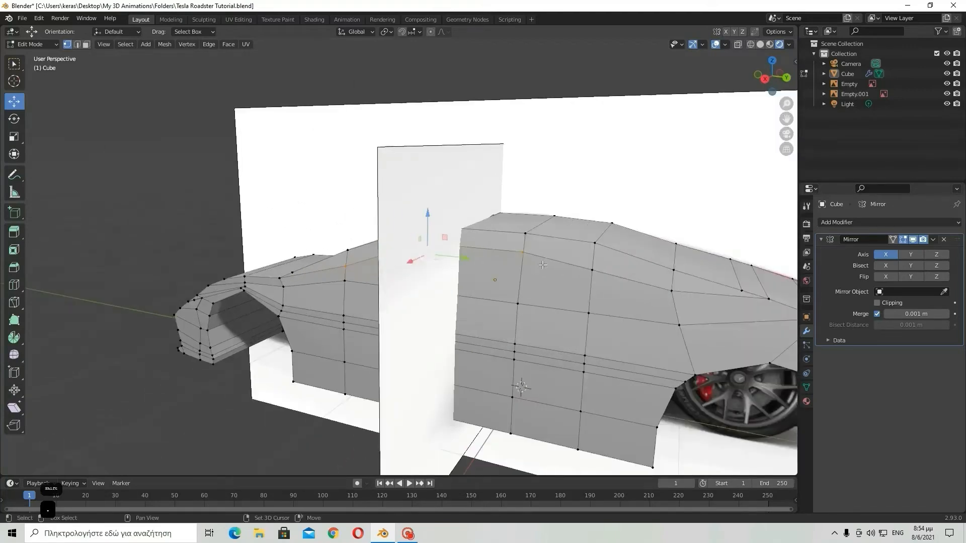
shift+click(591, 271)
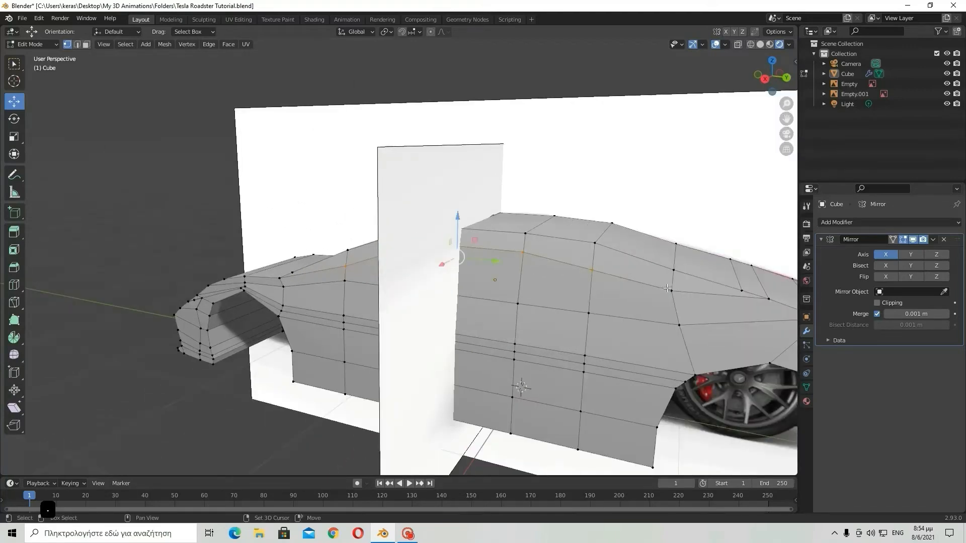
middle_drag(485, 235, 428, 236)
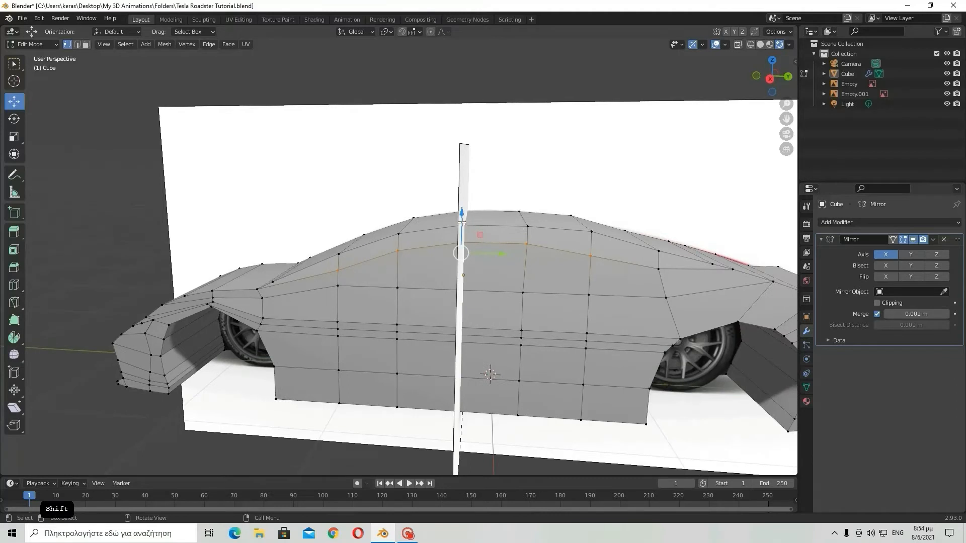
drag(461, 220, 462, 210)
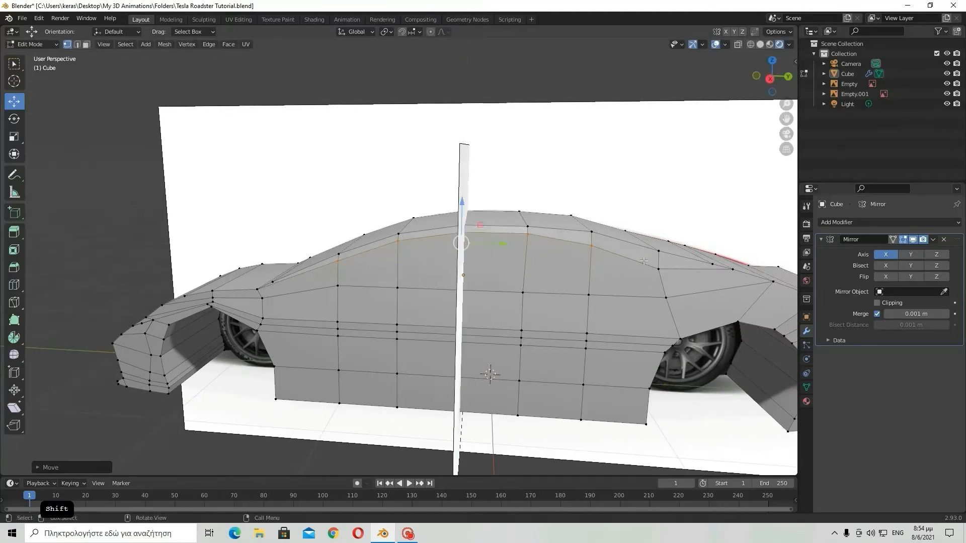
Step: Raise the rearmost vertex of that row slightly along Z, checking it against the side reference image
shift+click(589, 245)
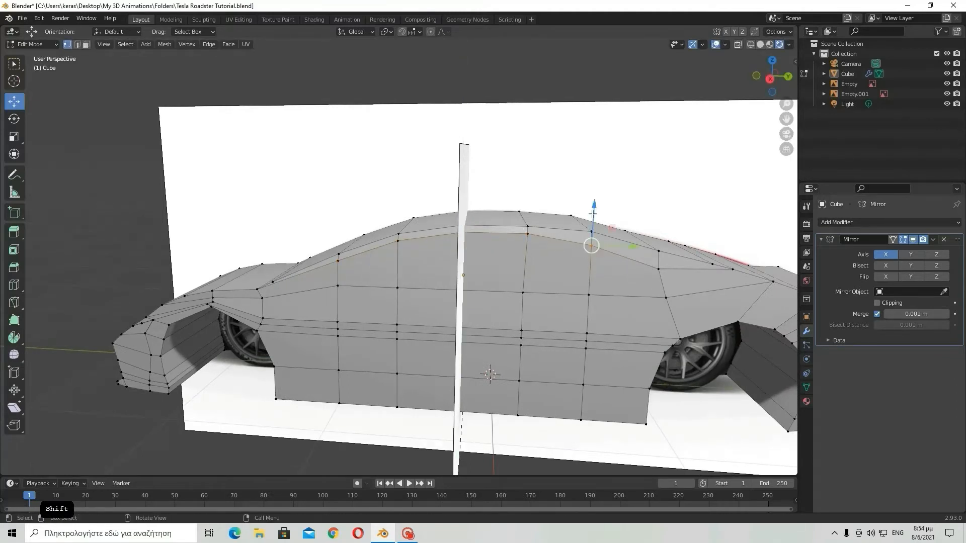
click(947, 73)
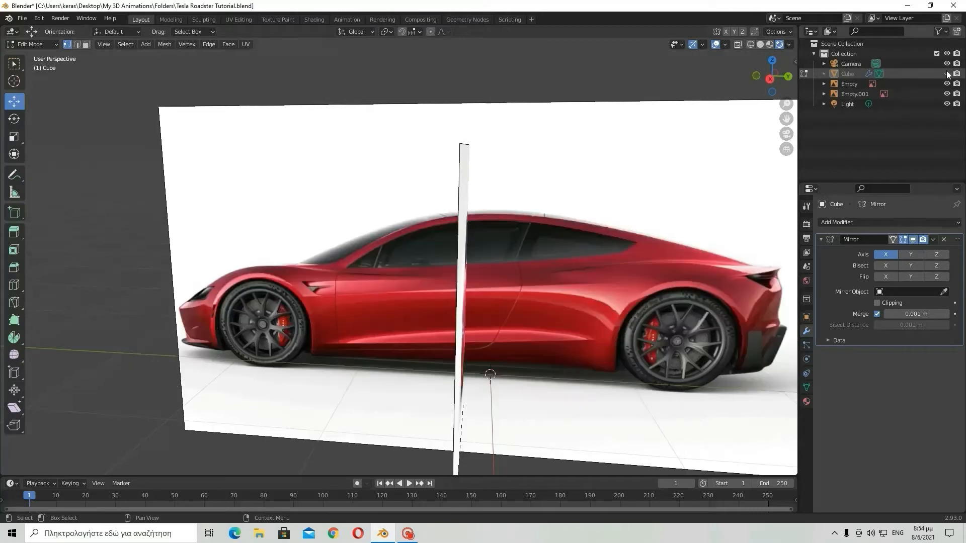
click(947, 74)
drag(595, 212, 596, 210)
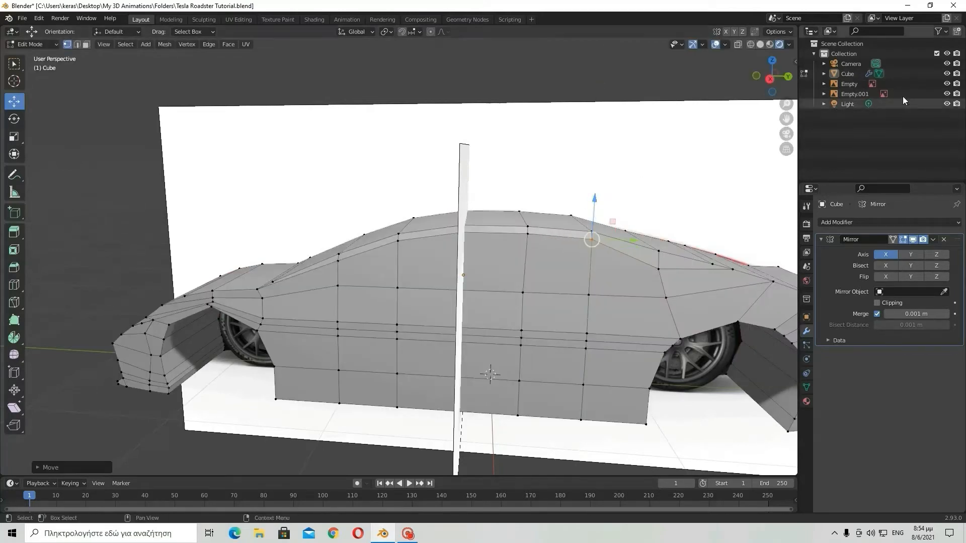
Step: In the right orthographic view, move the side vertex above the rear wheel arch forward and up, following the side reference's rear window
click(947, 74)
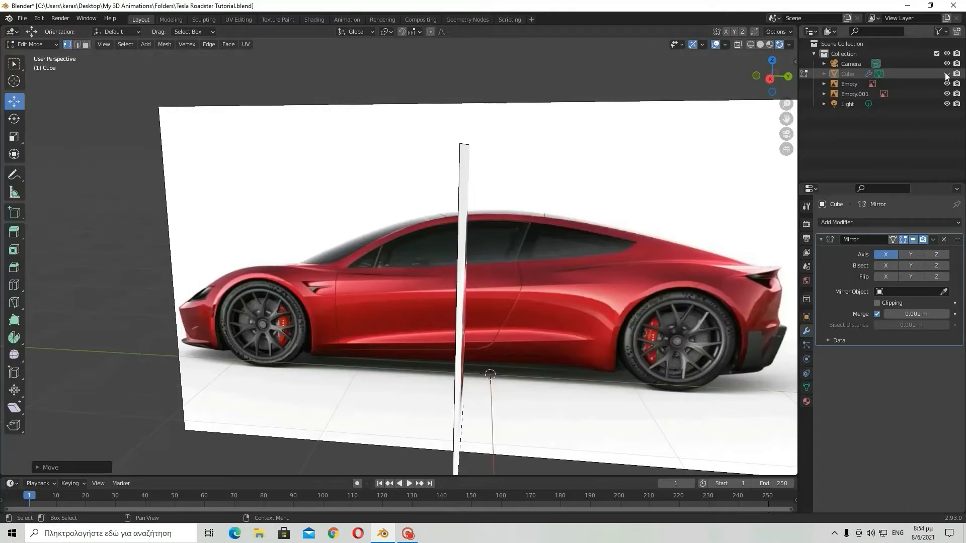
click(771, 80)
click(947, 74)
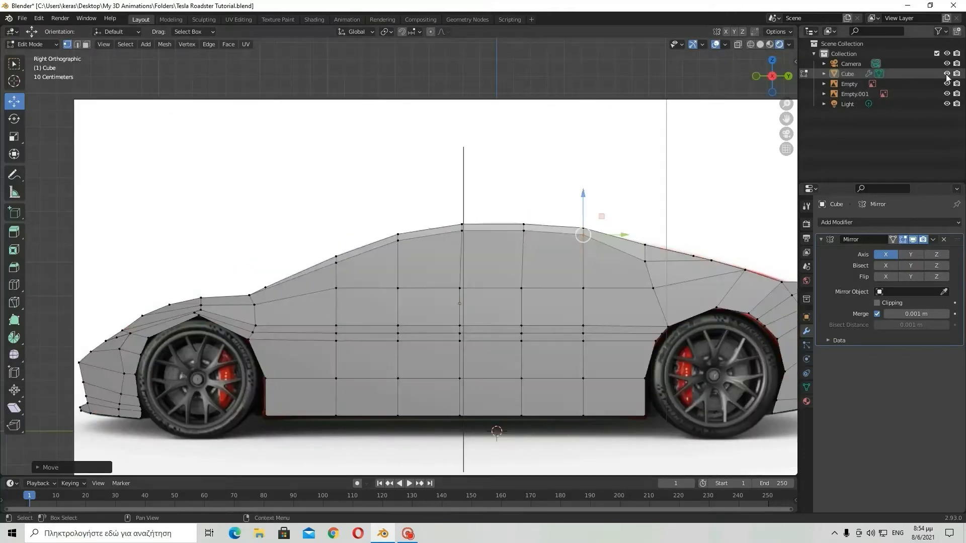
click(947, 74)
click(947, 74)
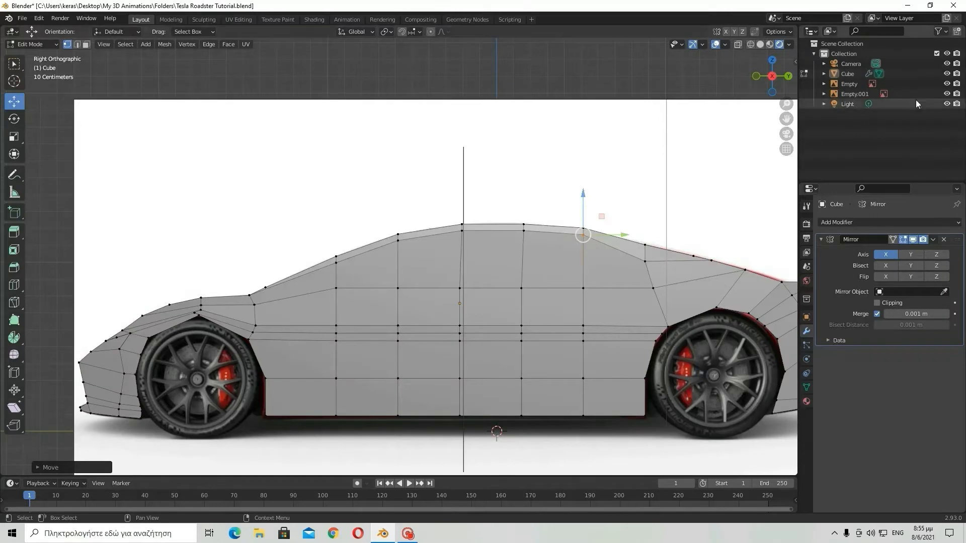
click(947, 74)
click(947, 74)
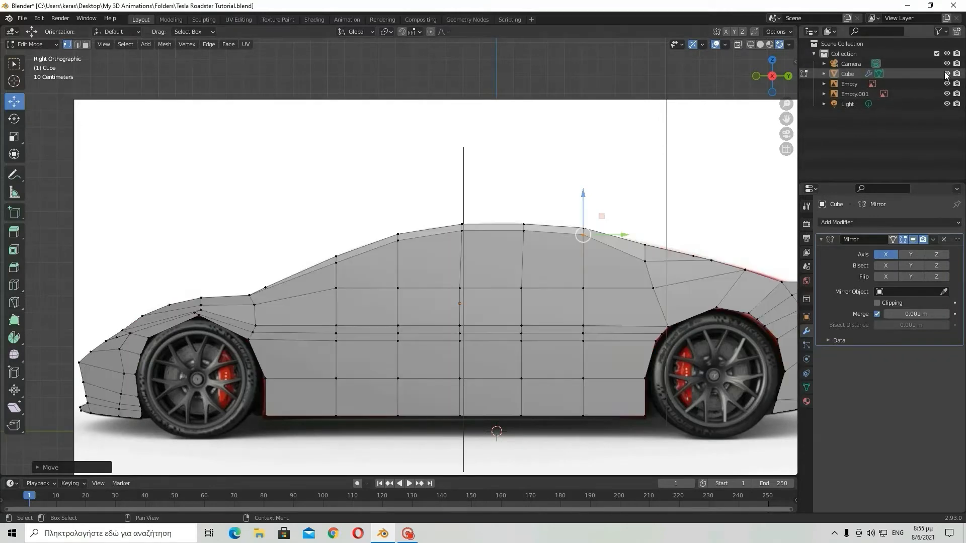
key(b)
drag(660, 296, 670, 291)
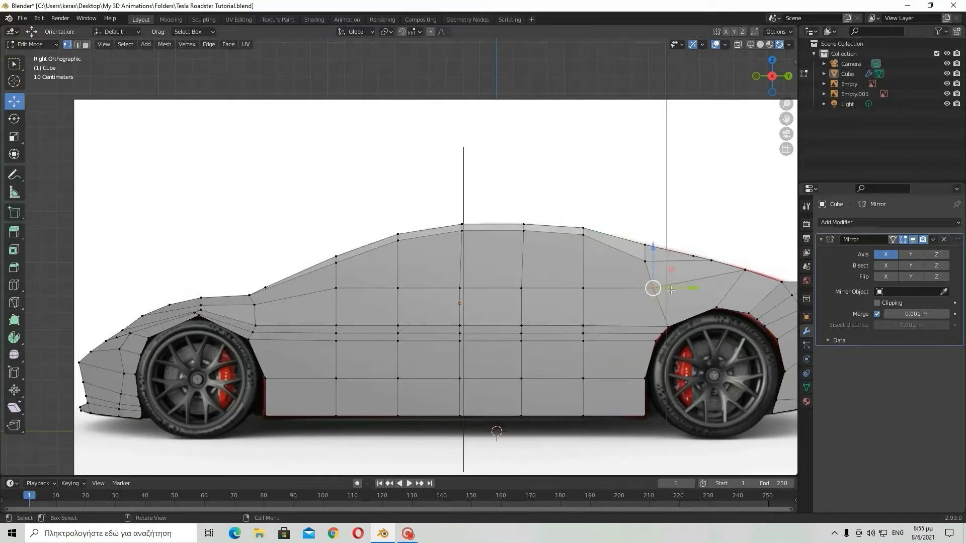
key(g)
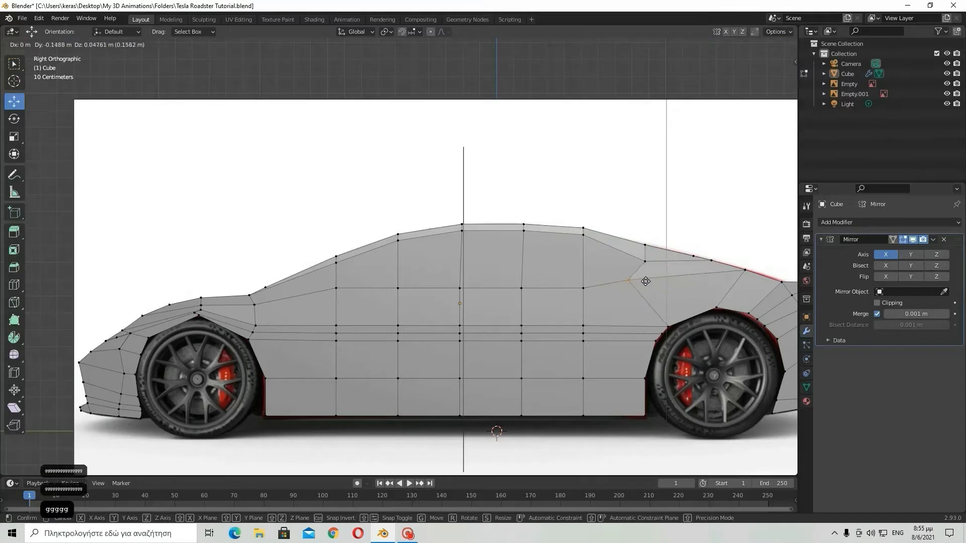
click(639, 280)
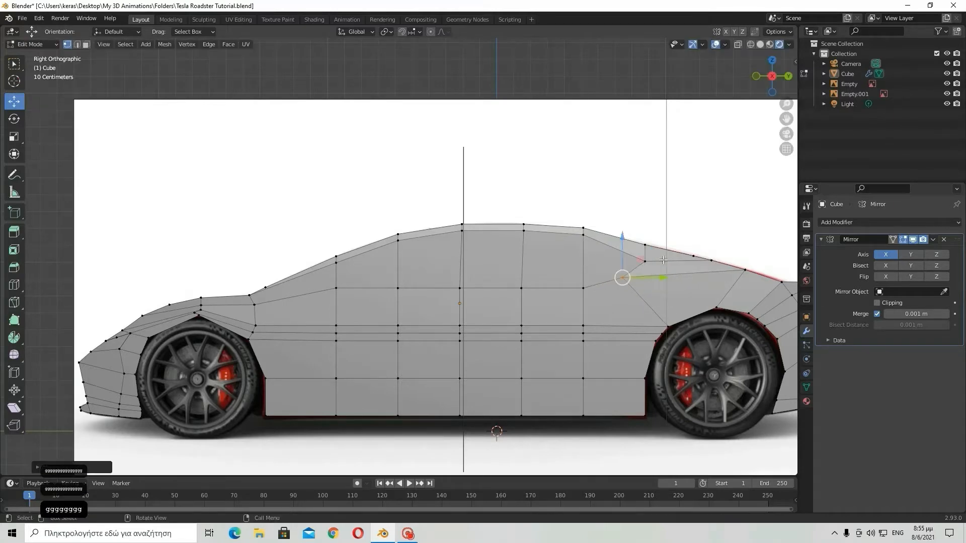
Step: Move the same vertex slightly further up to refine its fit with the rear window corner in the reference
click(945, 75)
click(946, 76)
key(g)
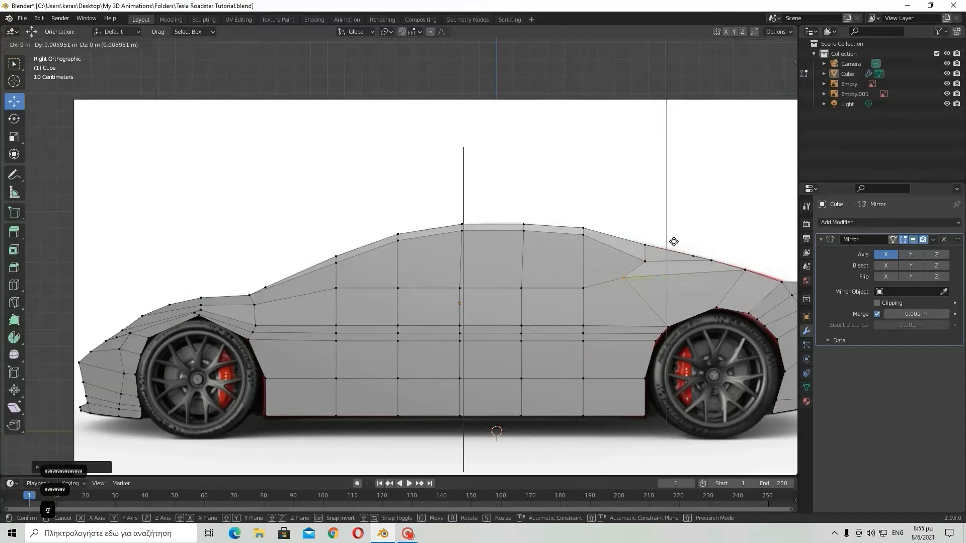
key(g)
key(g)
key(g)
key(g)
key(g)
click(674, 237)
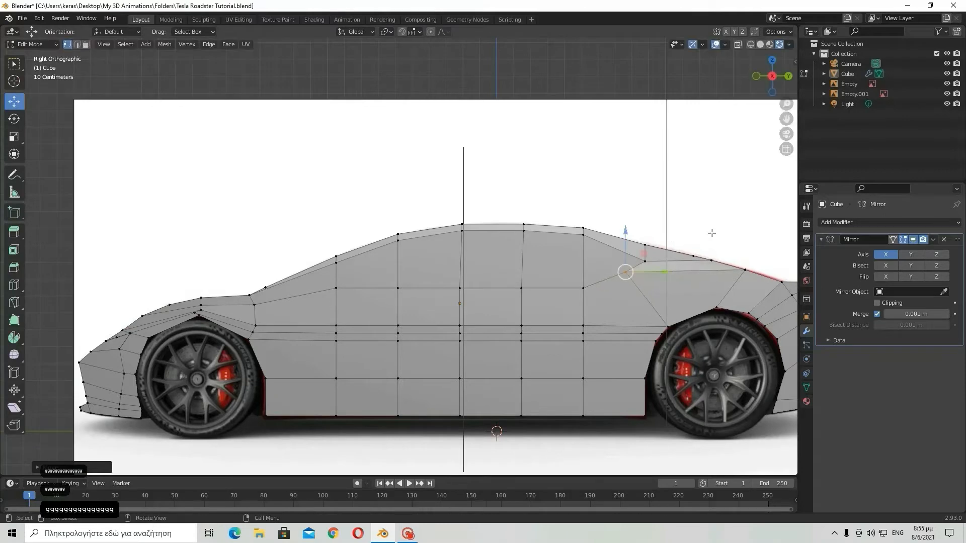
Step: Move the rear side vertex just below the roof edge slightly up and forward, checking it against the side reference's rear window
click(946, 76)
click(945, 75)
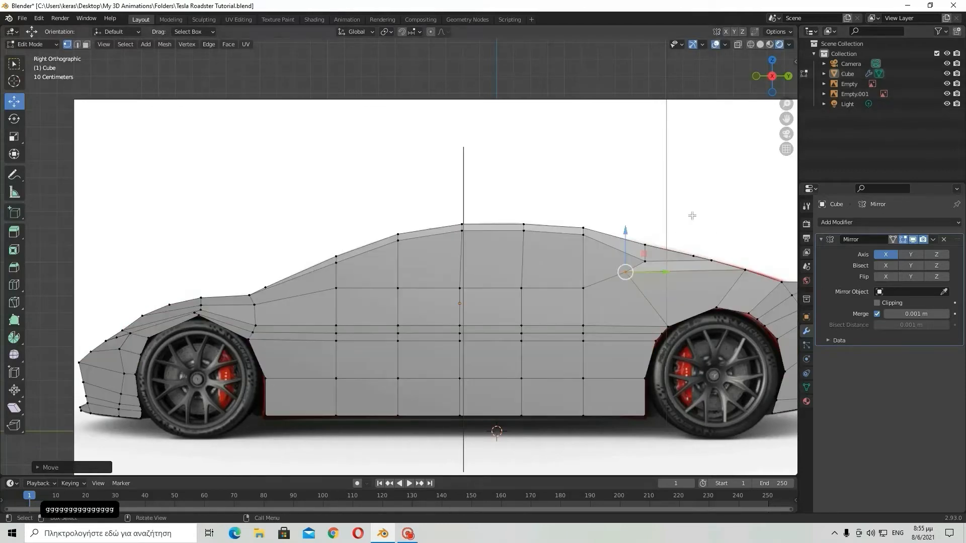
drag(640, 260, 650, 248)
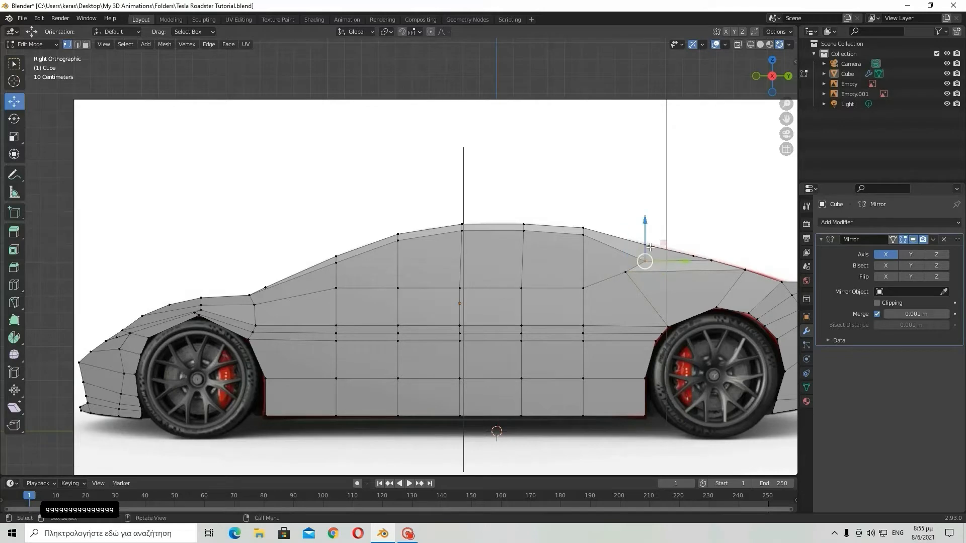
key(g)
click(686, 250)
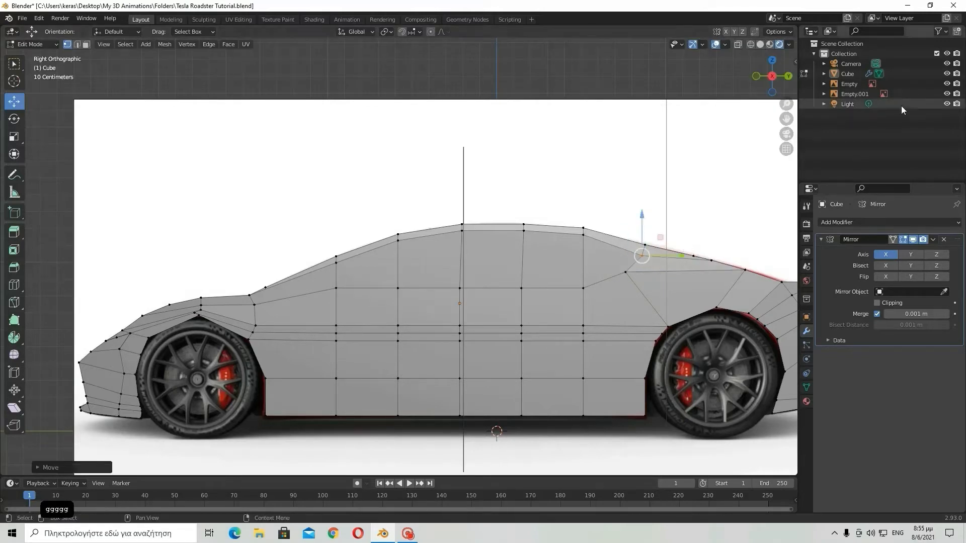
click(948, 74)
click(948, 74)
click(948, 74)
click(948, 74)
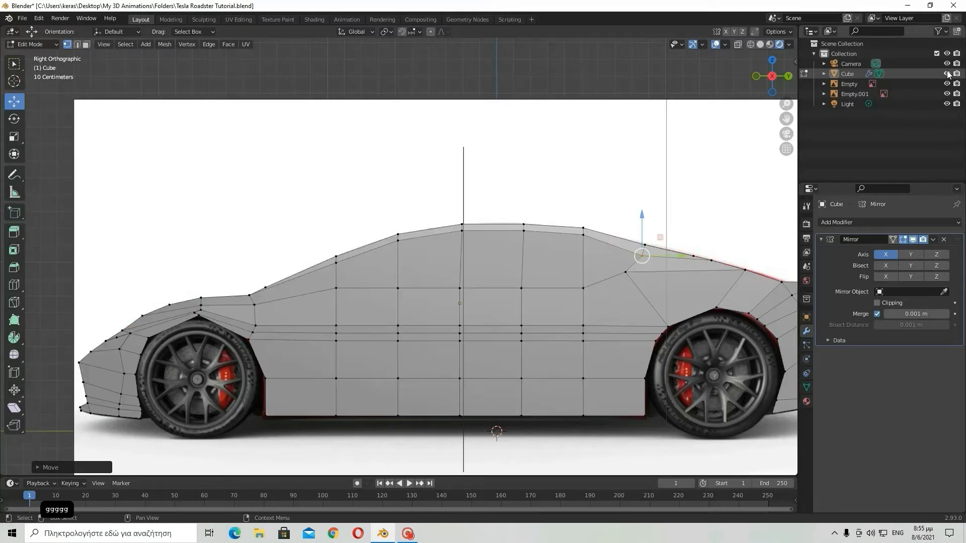
Step: Shift that vertex rearward in small moves until it meets the pointed rear tip of the reference's side window
key(g)
click(711, 262)
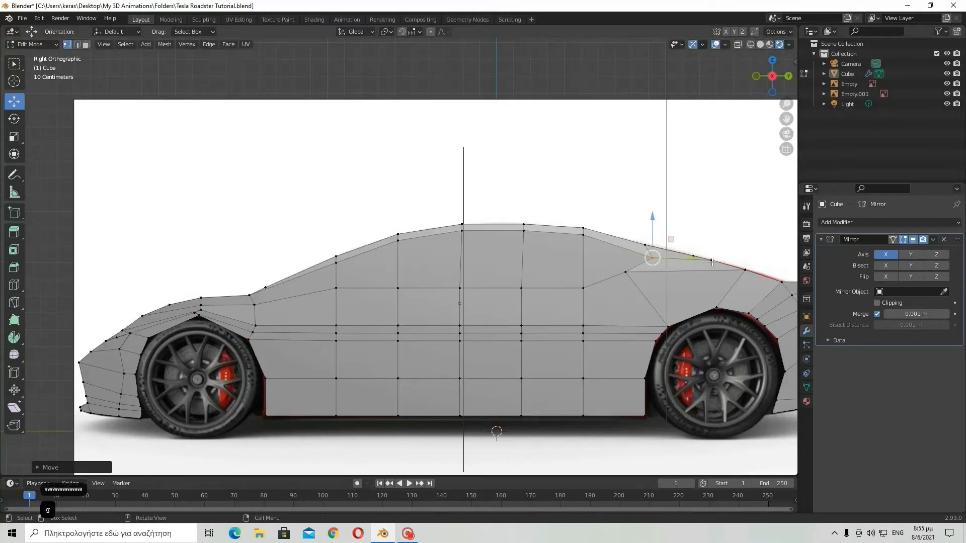
click(948, 74)
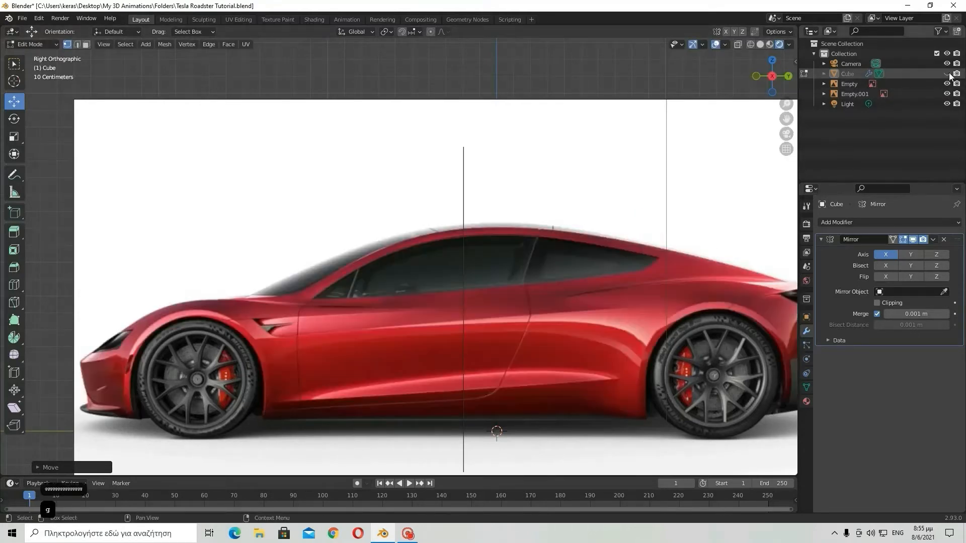
click(948, 74)
key(g)
click(679, 269)
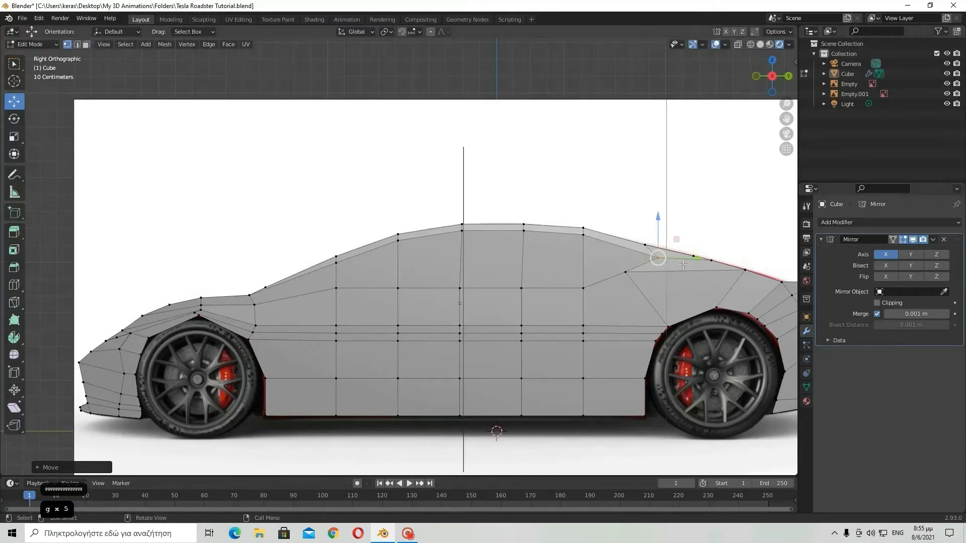
click(949, 75)
click(948, 74)
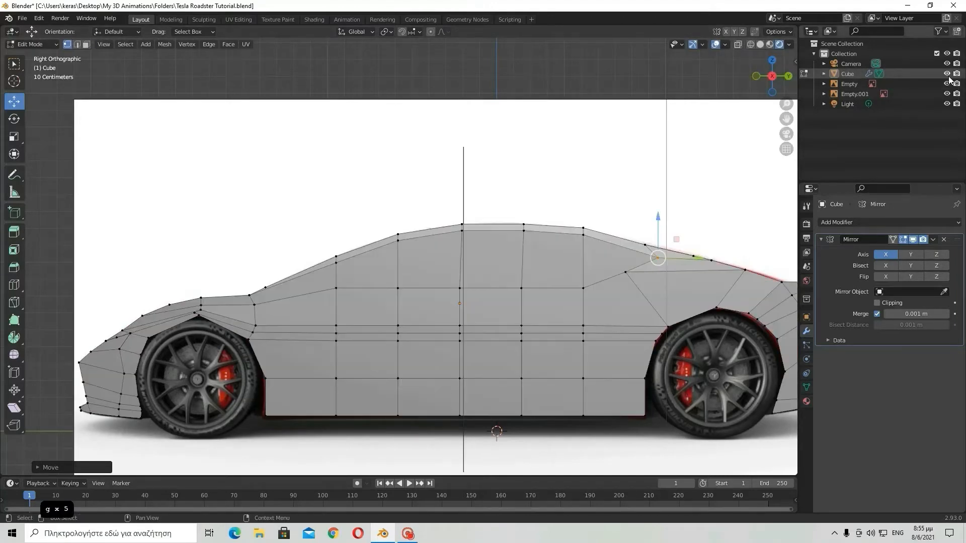
Step: Move the next vertex forward along the upper window line slightly down and rearward to follow the reference window's top edge
click(583, 237)
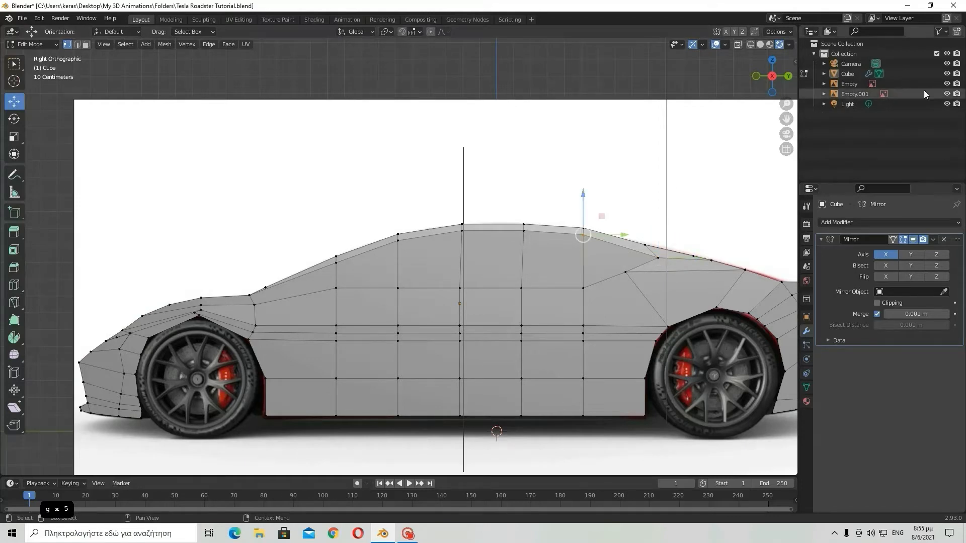
click(948, 74)
click(948, 74)
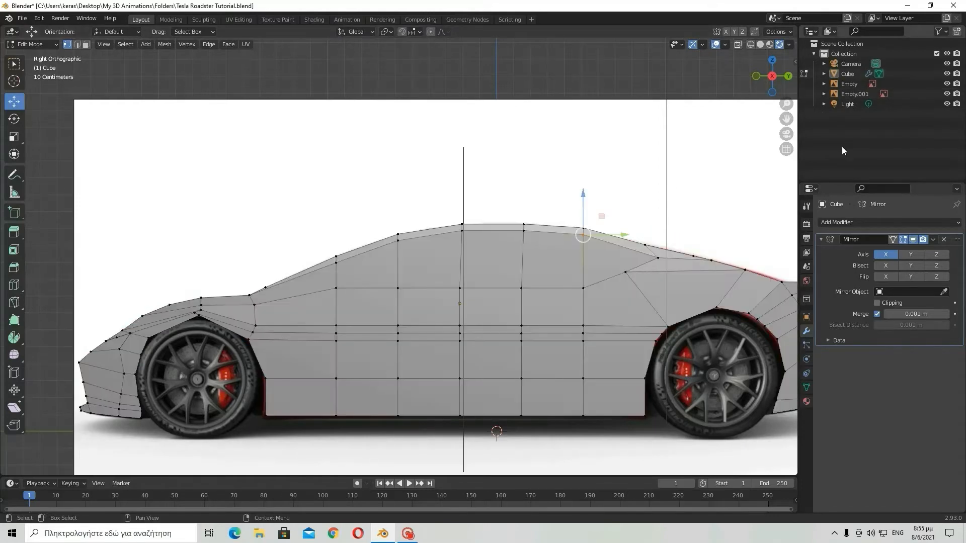
key(g)
click(632, 263)
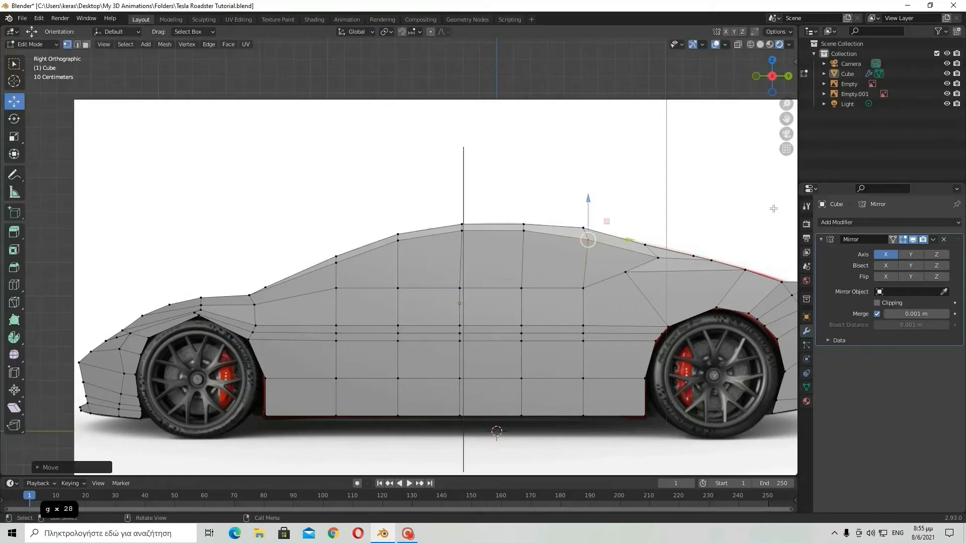
click(948, 74)
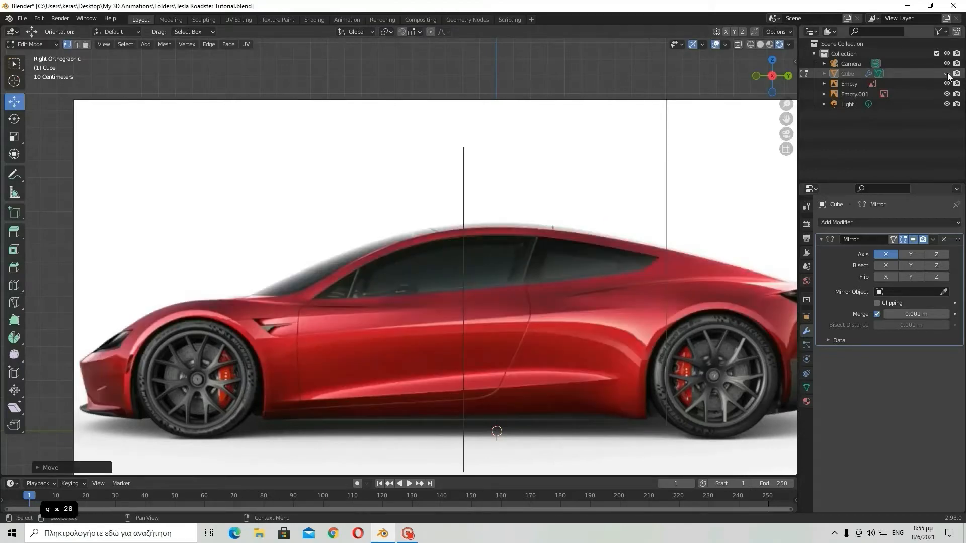
click(948, 74)
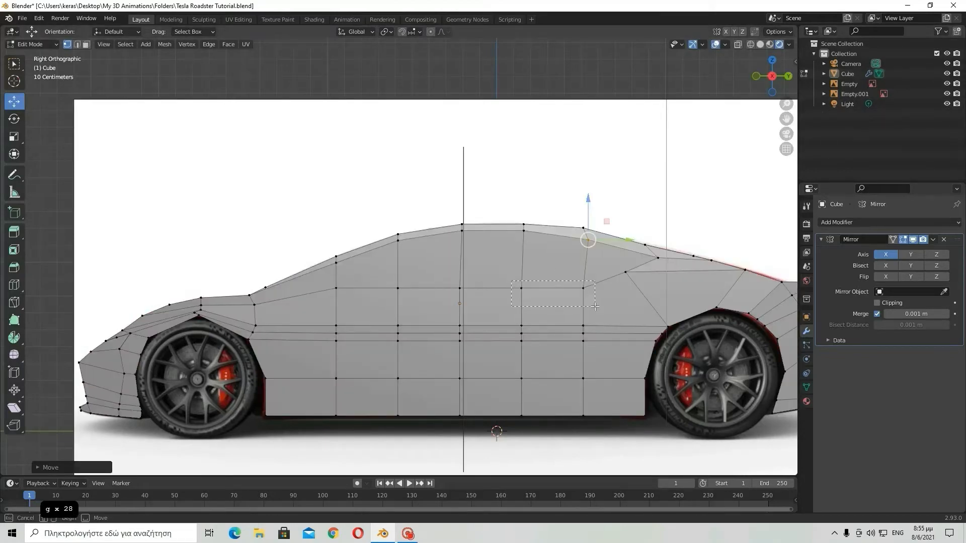
Step: Raise the two beltline vertices below the rear side window by about 0.05 m to match the window's lower edge
drag(595, 306, 596, 306)
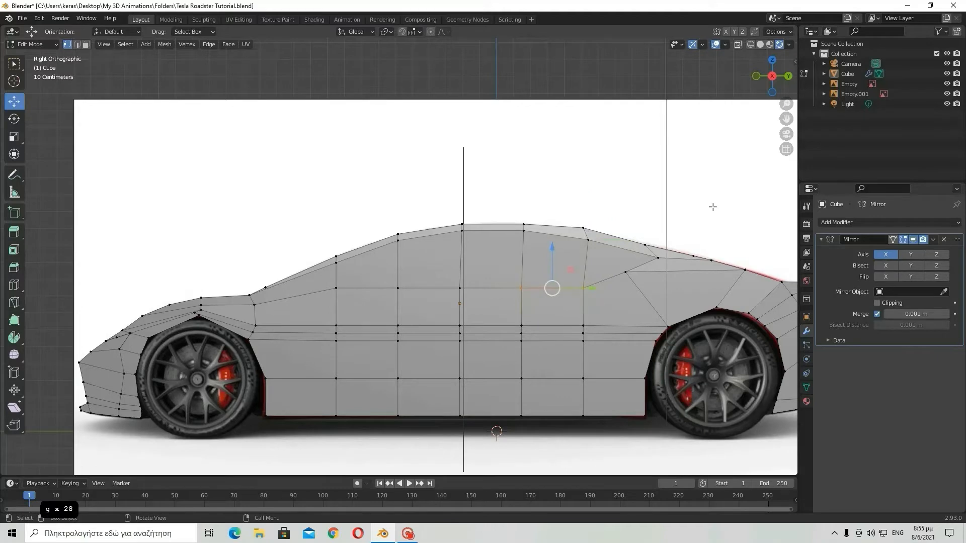
click(948, 74)
click(948, 75)
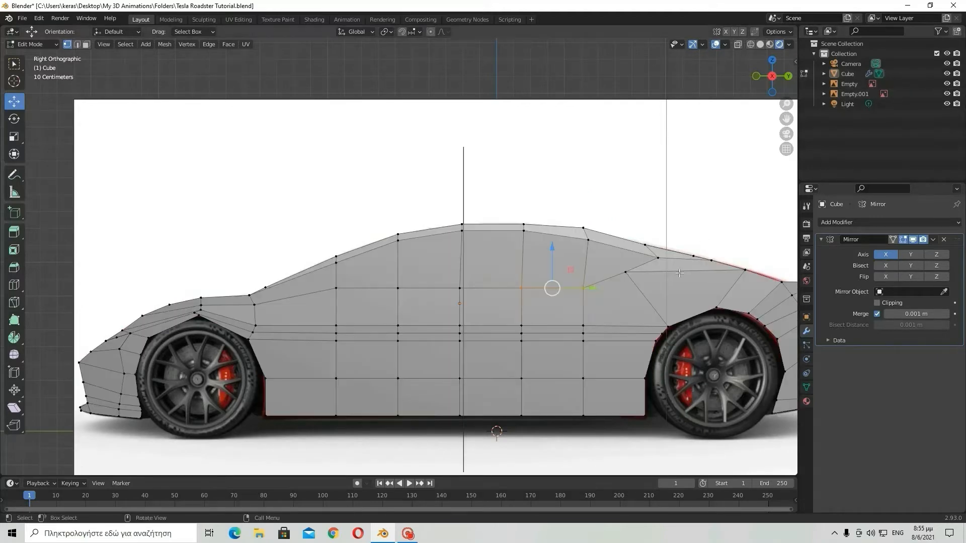
key(g)
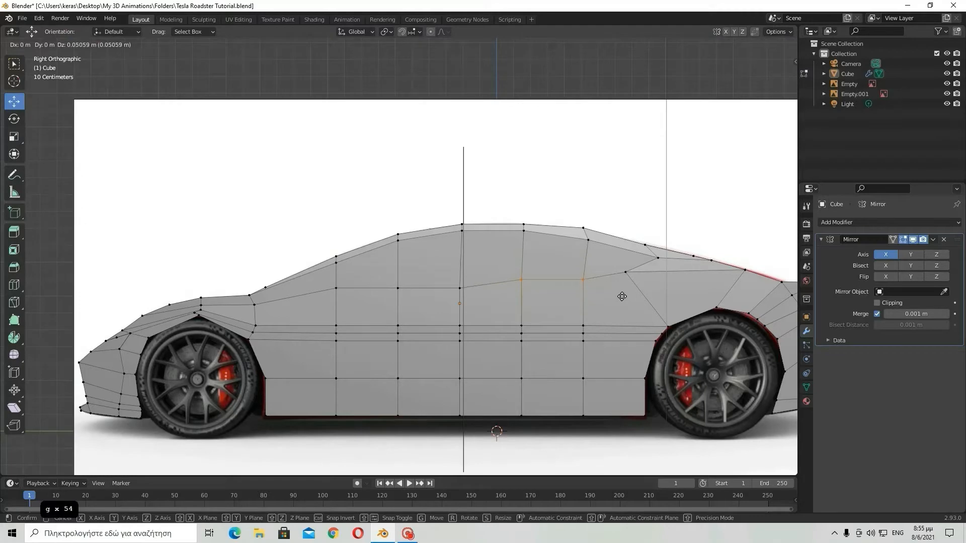
click(623, 297)
click(948, 75)
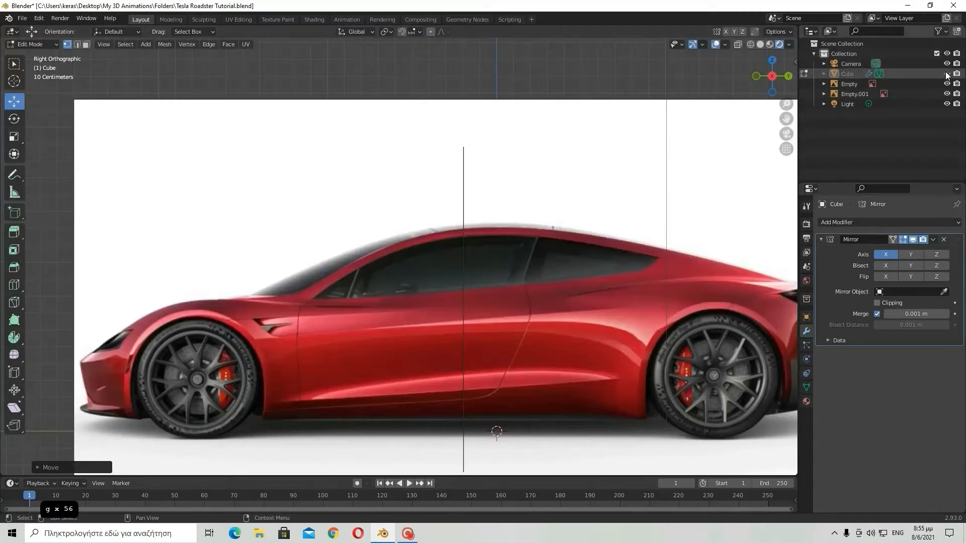
click(948, 74)
click(948, 74)
click(948, 75)
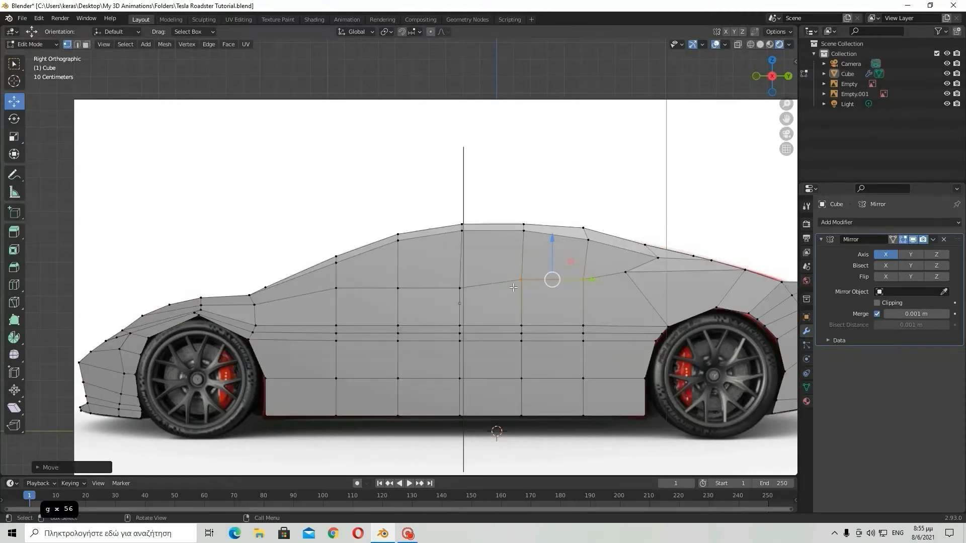
Step: Move only the front one of those two beltline vertices slightly forward and down, comparing it with the reference's window divider
key(g)
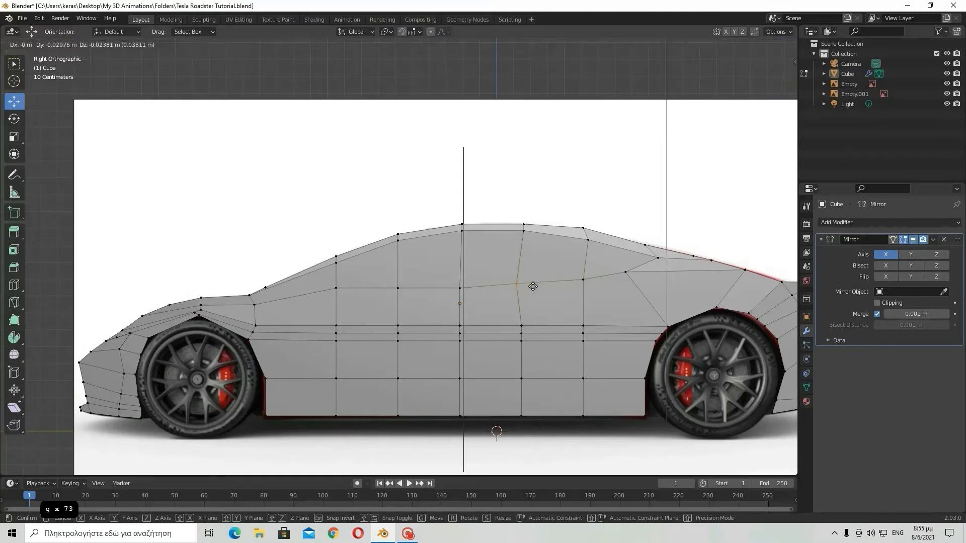
click(533, 286)
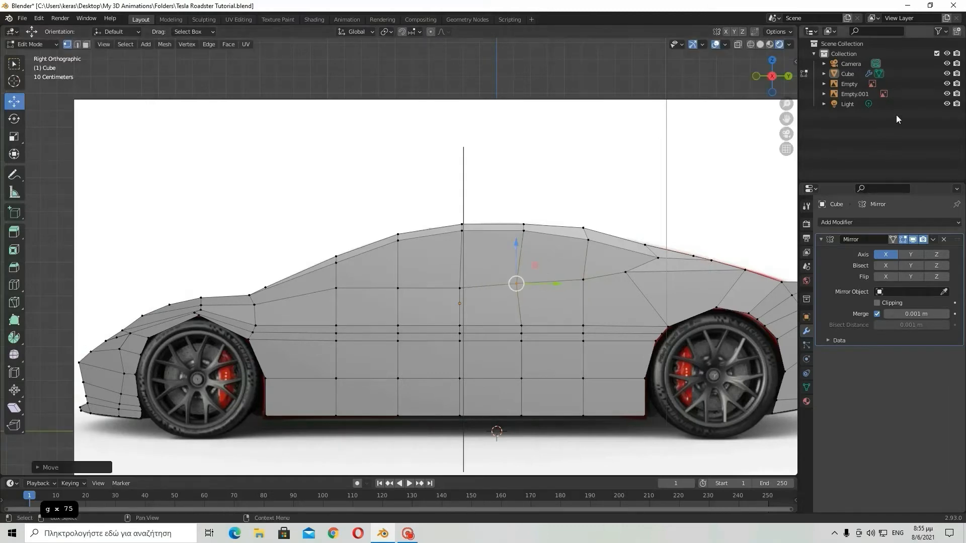
click(947, 74)
click(947, 74)
click(946, 74)
click(946, 74)
click(946, 74)
click(946, 74)
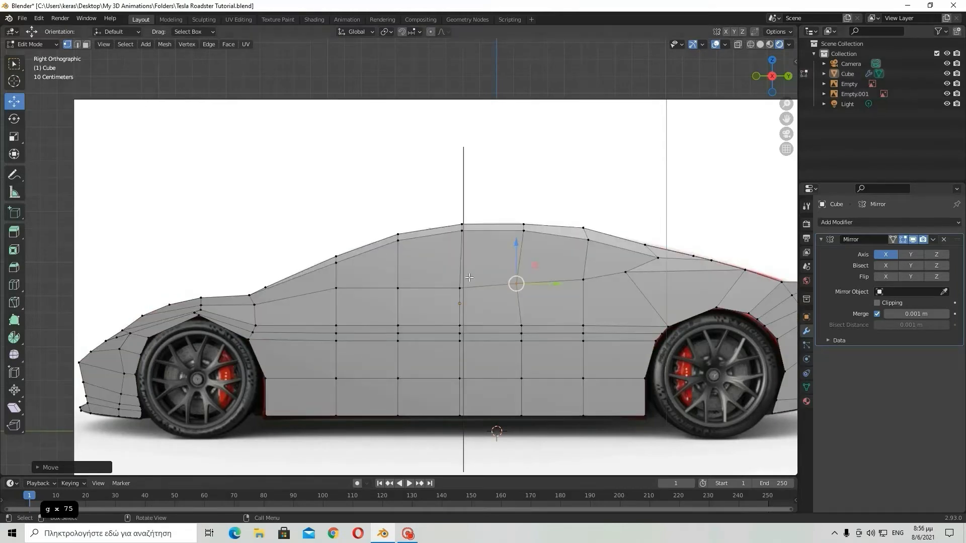
click(947, 74)
click(947, 74)
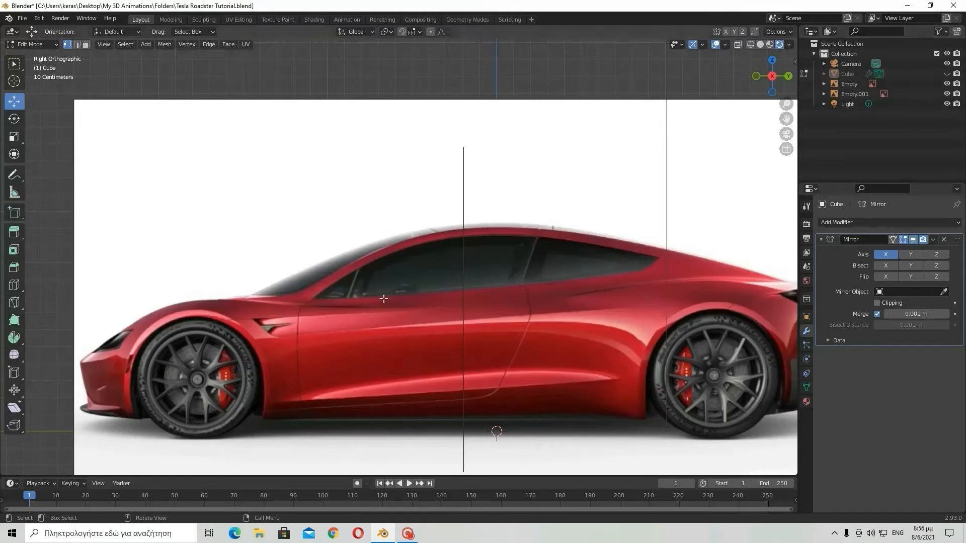
click(947, 74)
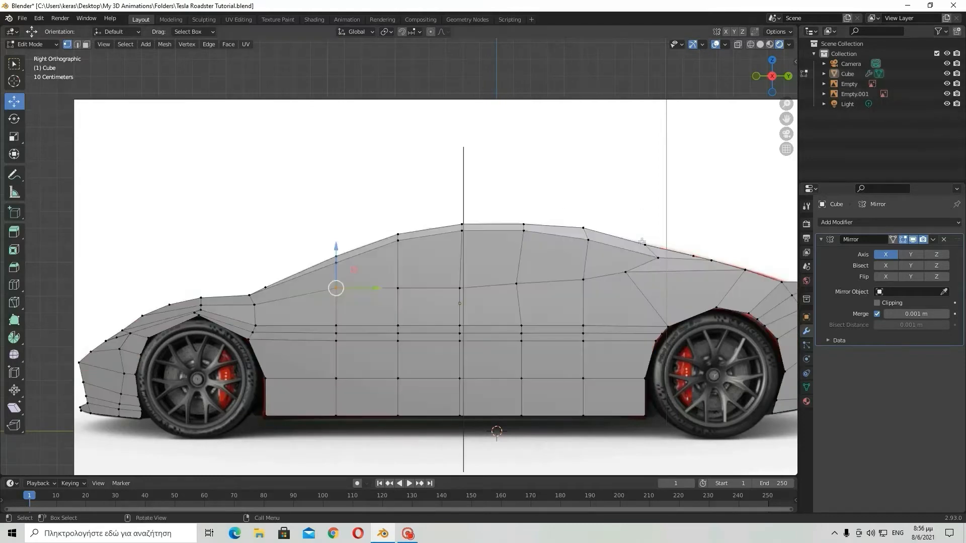
key(g)
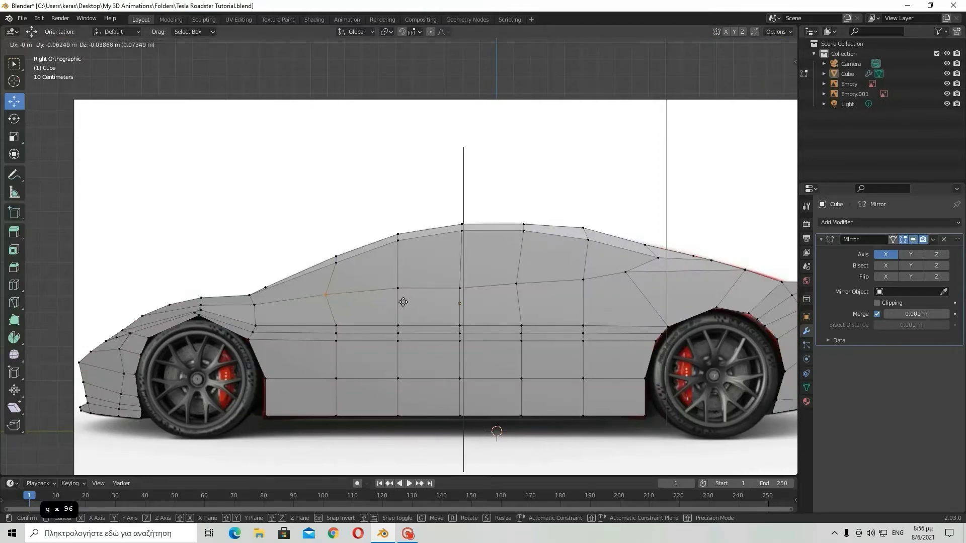
click(403, 302)
key(ctrl+z)
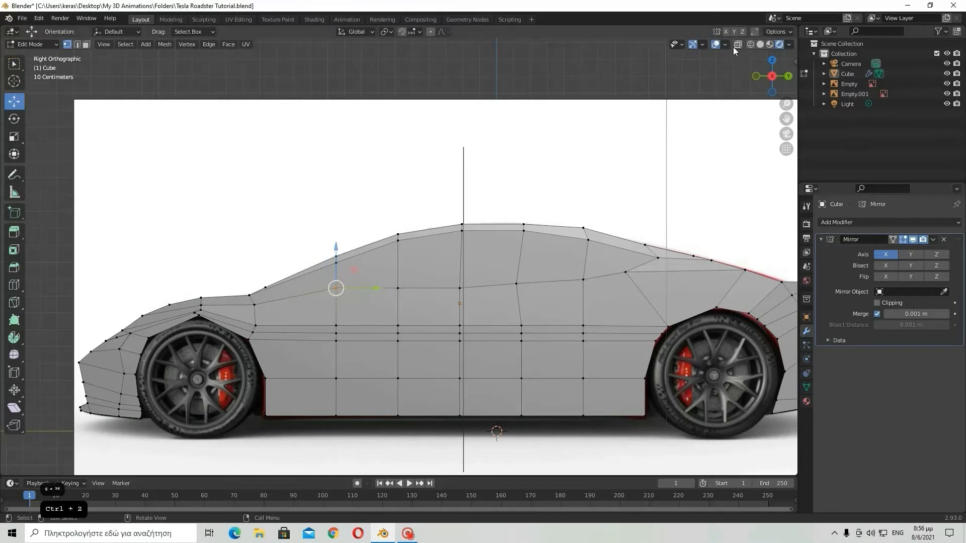
click(737, 44)
click(737, 44)
Step: Move the frontmost beltline vertex below the windshield pillar forward, toward the front corner of the reference's side window
click(947, 74)
click(947, 74)
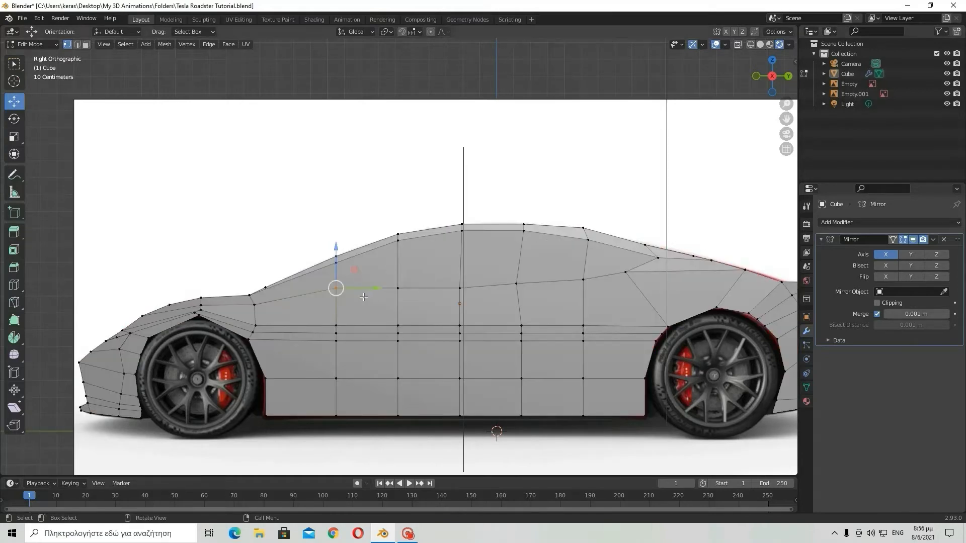
key(g)
key(g)
key(g)
key(g)
key(g)
key(g)
key(g)
key(g)
key(g)
key(g)
key(g)
key(g)
key(g)
key(g)
key(g)
key(g)
key(g)
key(g)
key(g)
key(g)
key(g)
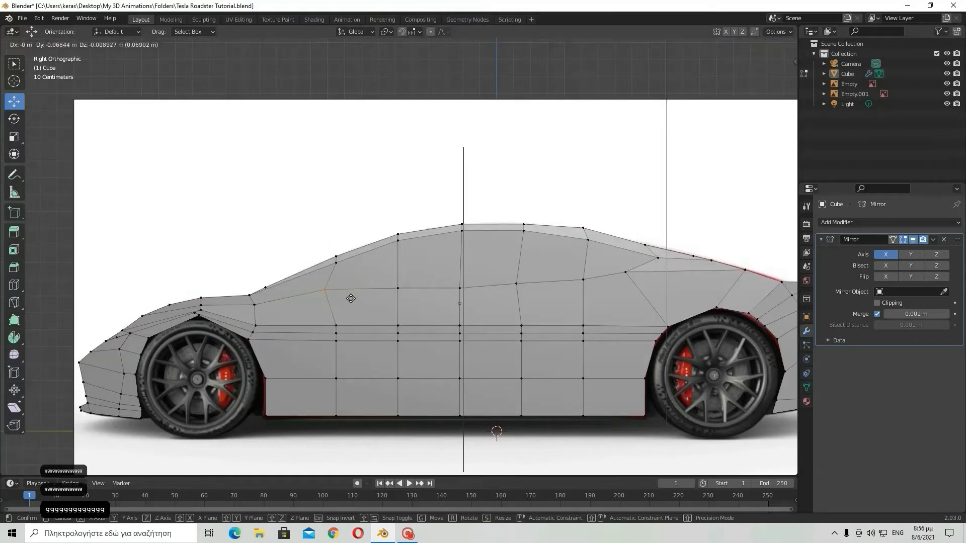
key(g)
key(g)
key(g)
click(351, 297)
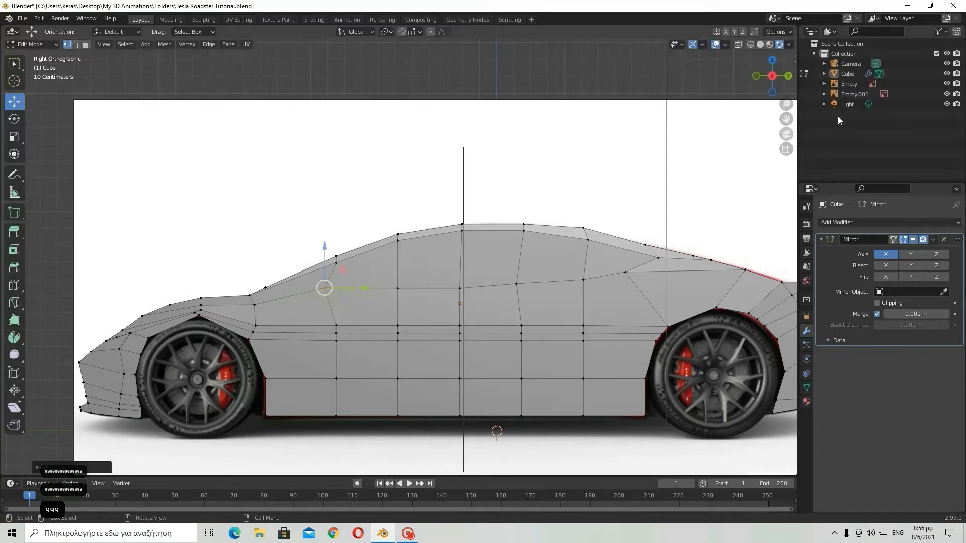
click(947, 74)
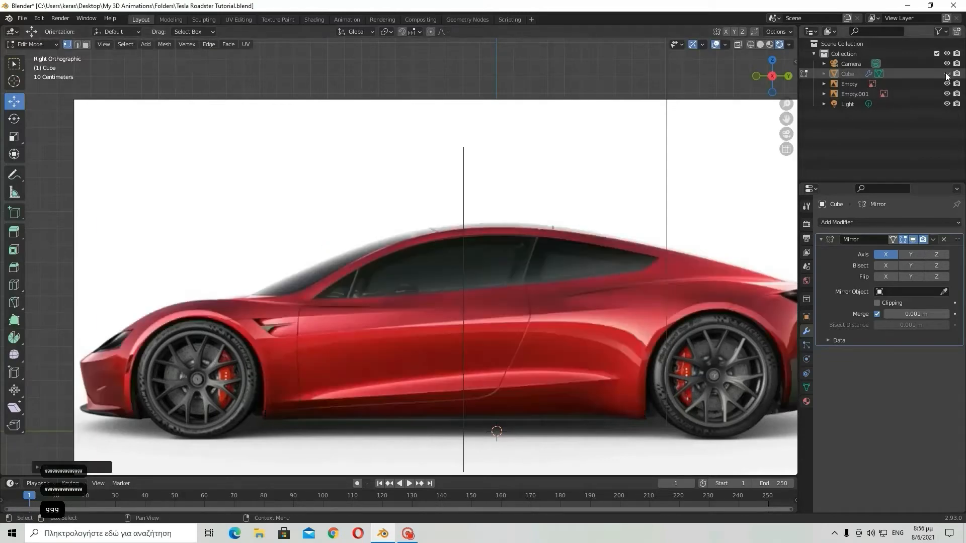
click(947, 74)
Step: Move the same front beltline vertex further forward and down to meet the reference window's front corner
key(g)
key(g)
key(g)
key(g)
key(g)
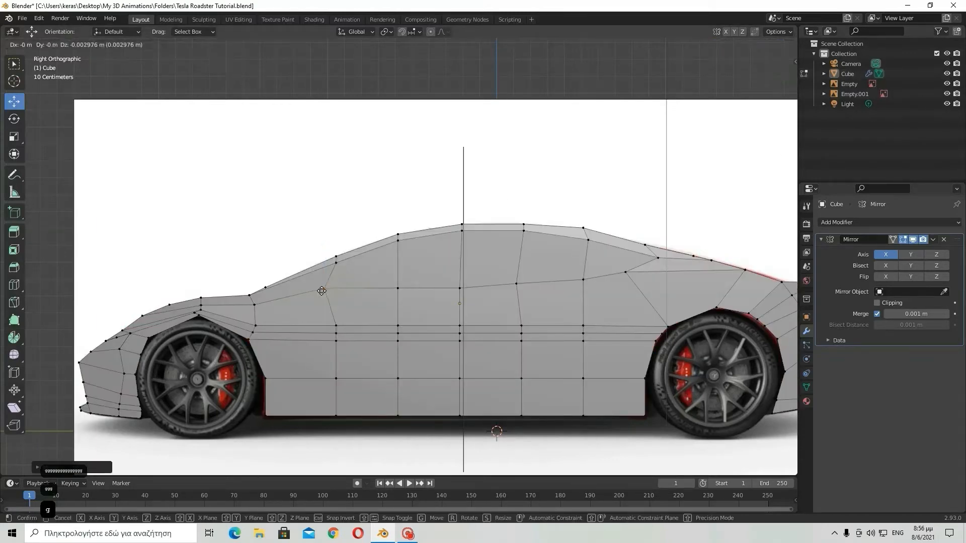
click(317, 296)
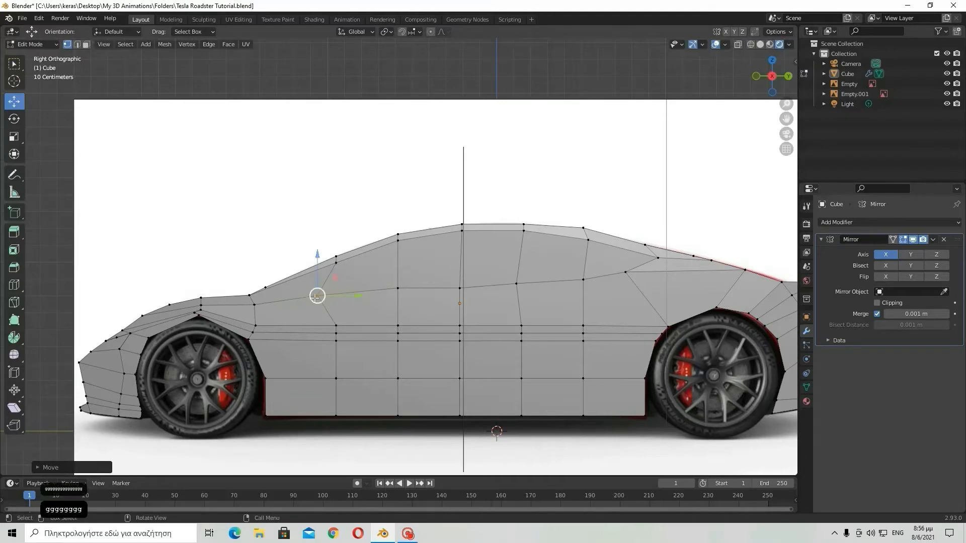
click(946, 74)
click(947, 74)
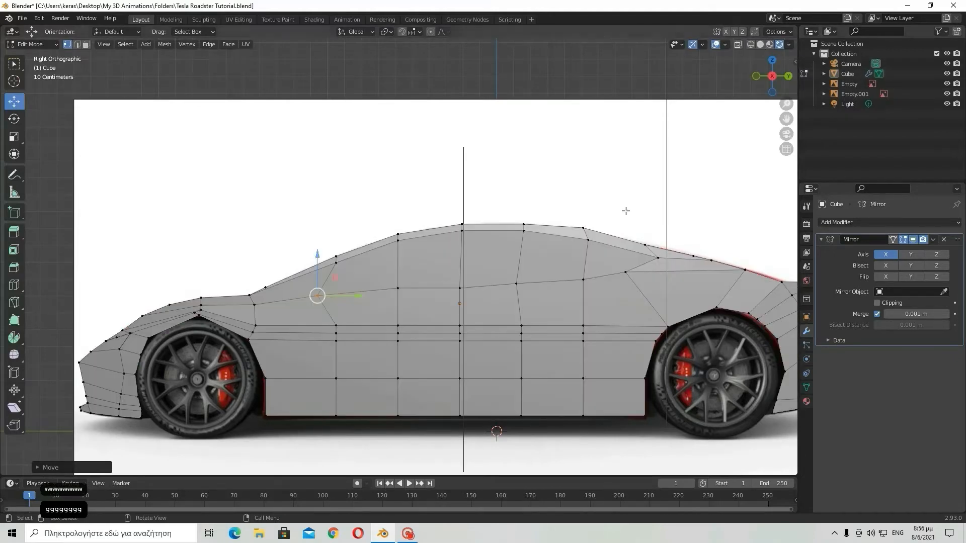
Step: Nudge the front window-corner vertex slightly down and rearward, checking its fit with the side reference image
key(g)
click(325, 304)
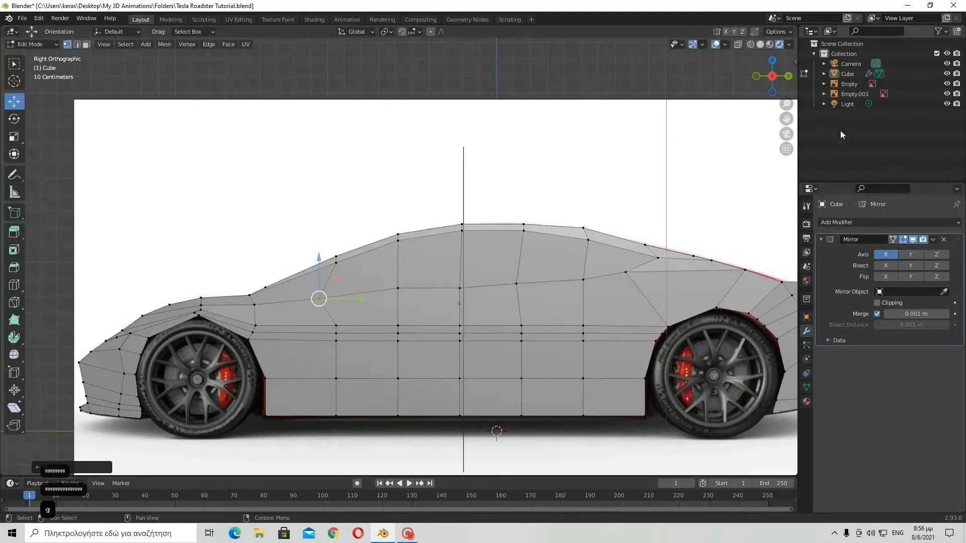
click(947, 74)
click(947, 74)
click(947, 74)
click(947, 74)
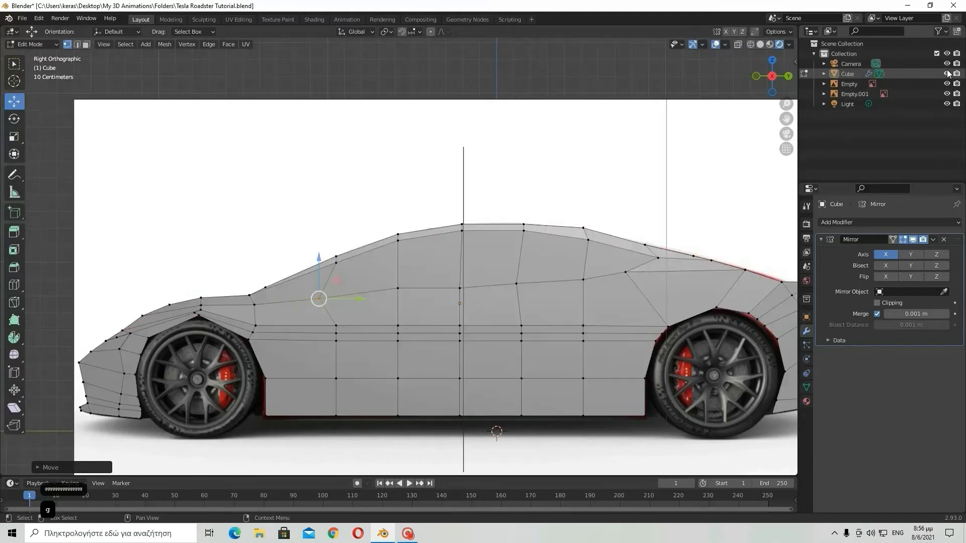
Step: Lower the beltline vertex just behind the window's front corner by about 0.036 m, matching the reference window's lower edge
drag(406, 296, 405, 296)
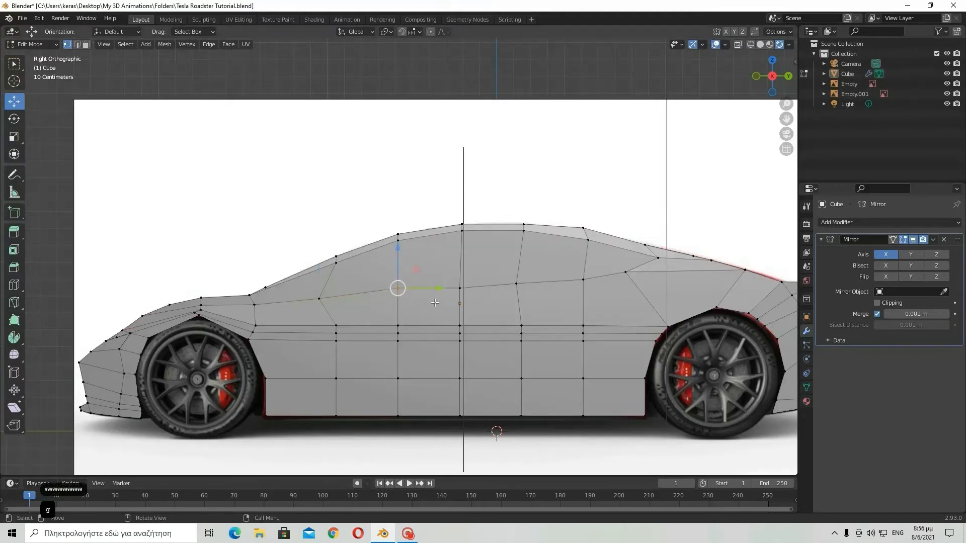
click(946, 74)
click(947, 74)
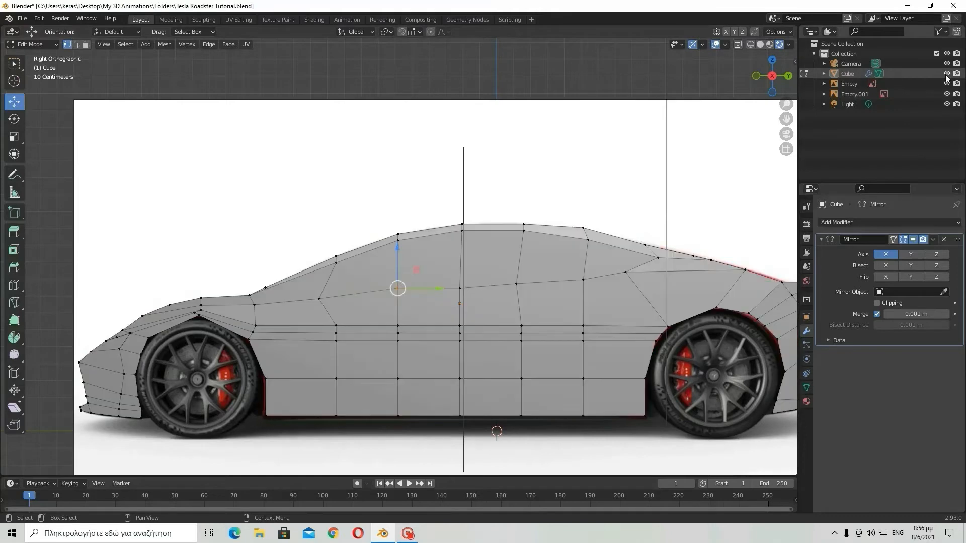
key(g)
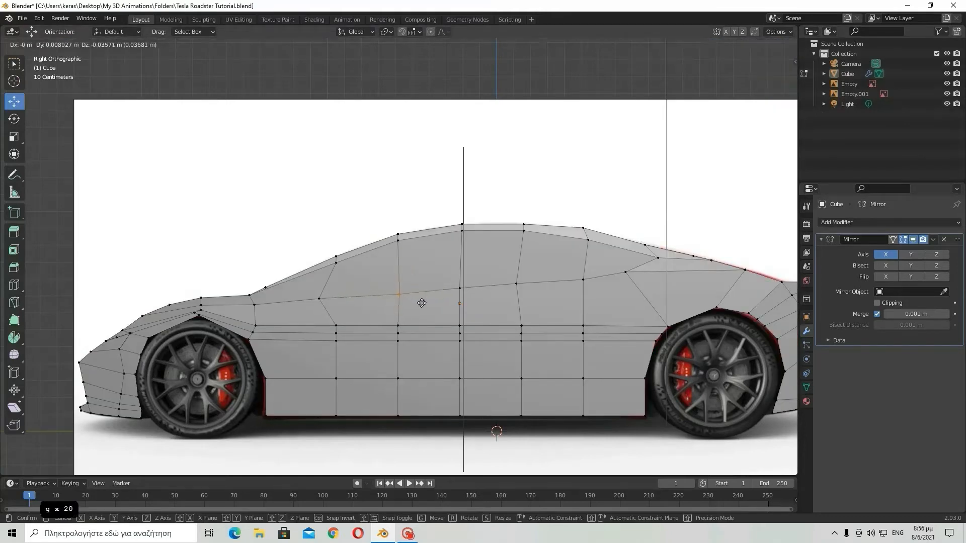
click(422, 303)
click(949, 76)
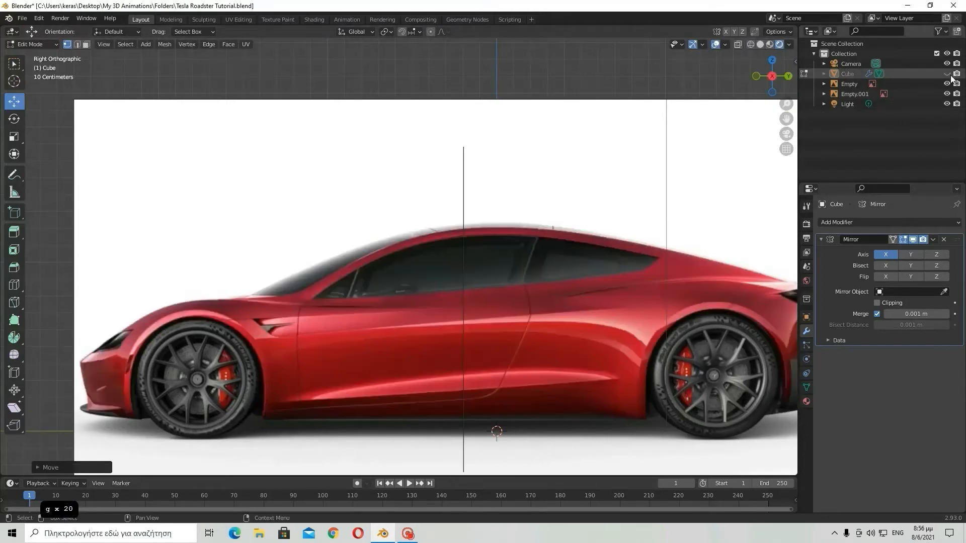
click(948, 74)
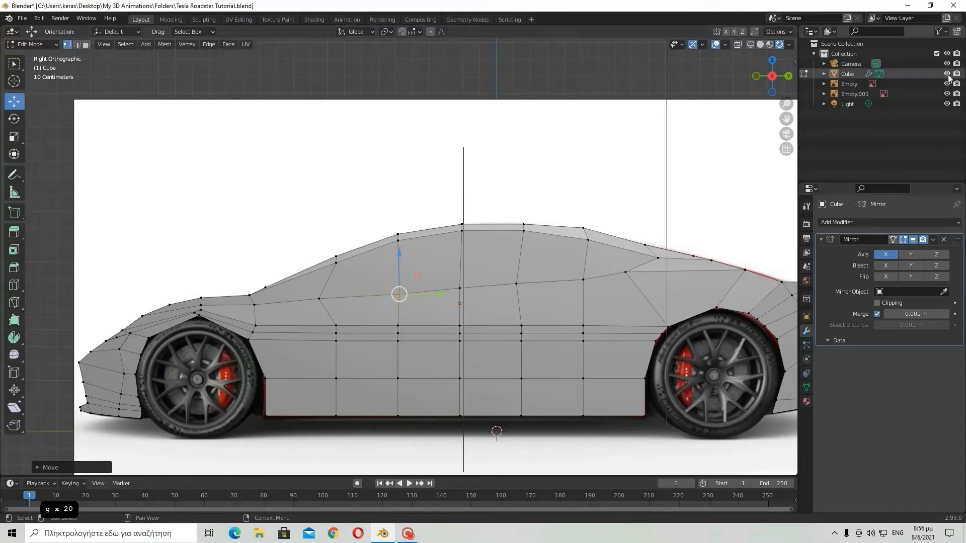
click(947, 75)
click(947, 75)
click(947, 75)
click(947, 75)
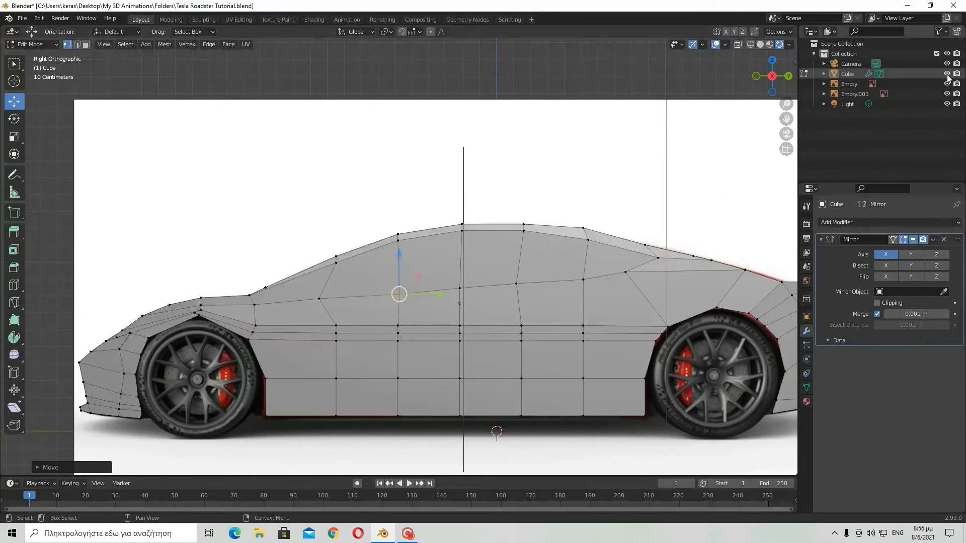
Step: Move the three front upper-window vertices along the inner roof line together slightly rearward and down, toward the reference window's upper edge
drag(405, 246, 403, 244)
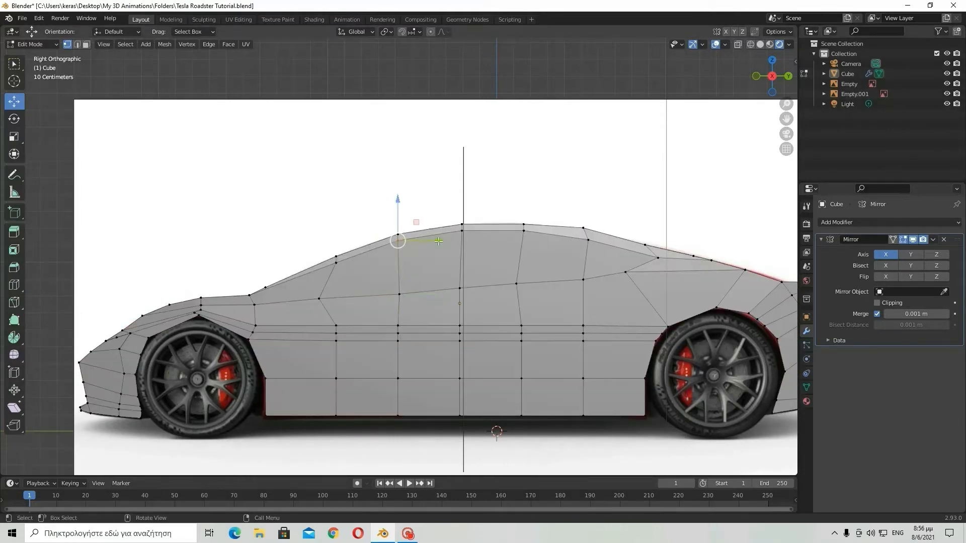
click(947, 75)
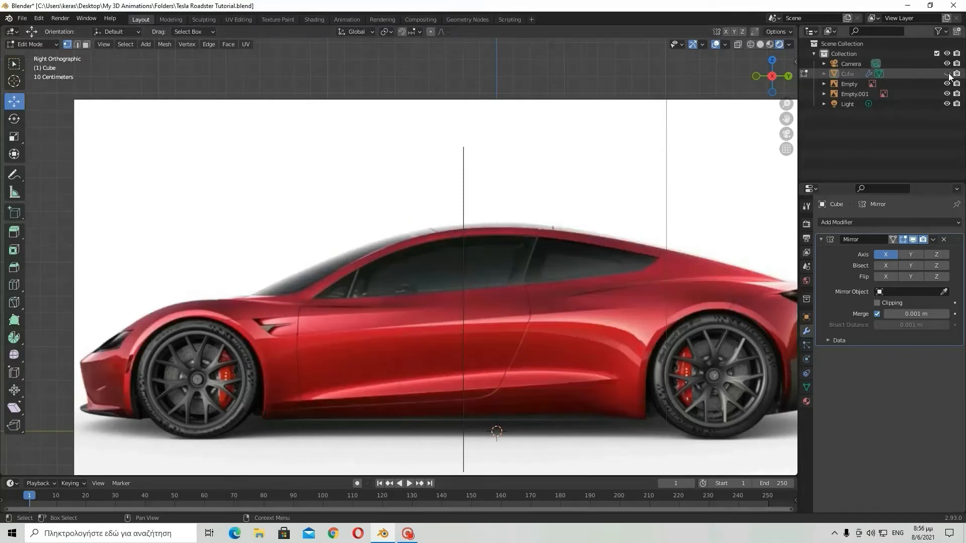
click(947, 75)
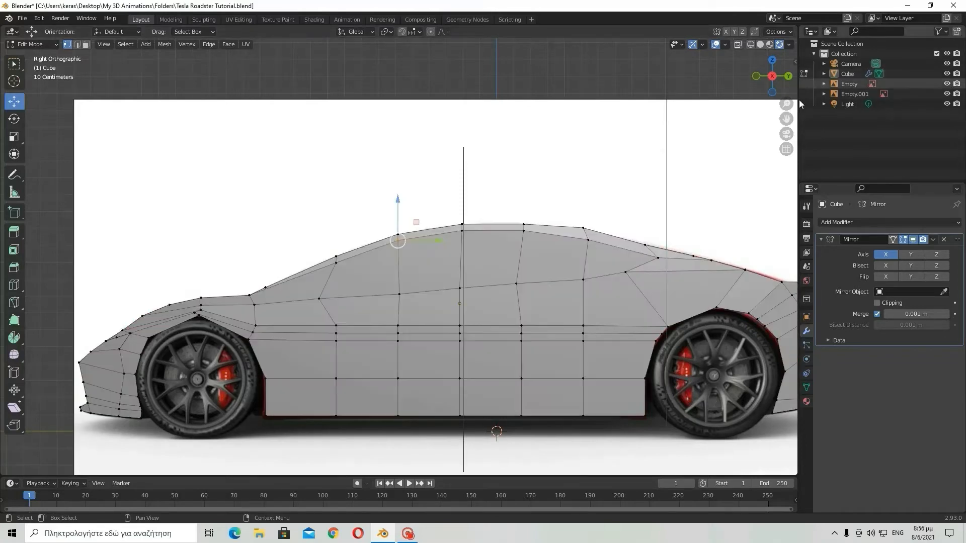
shift+click(334, 262)
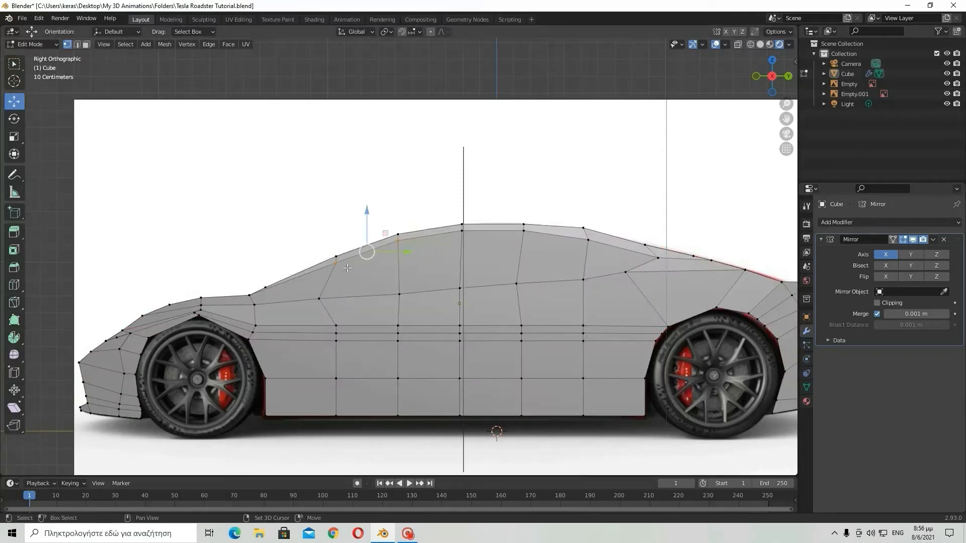
shift+click(463, 234)
click(947, 74)
click(947, 74)
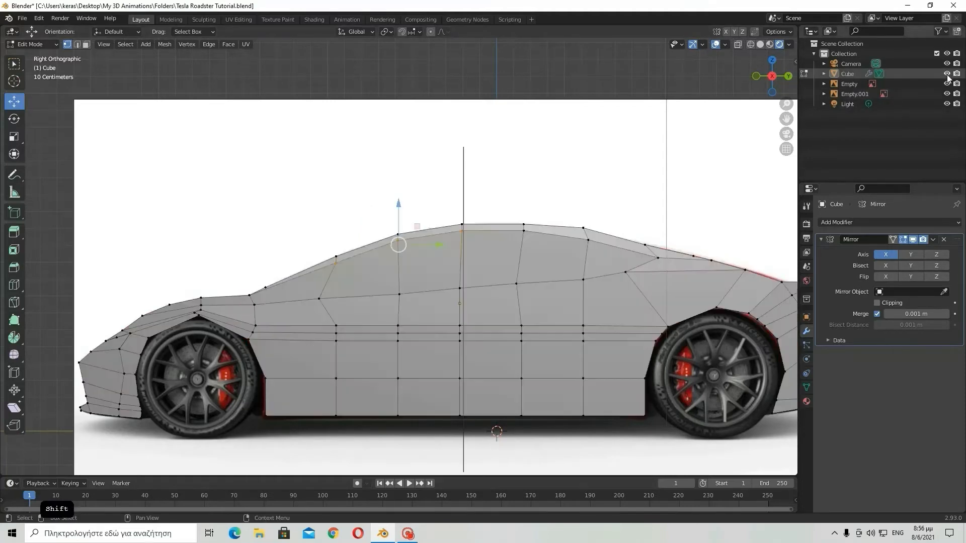
click(947, 74)
click(947, 75)
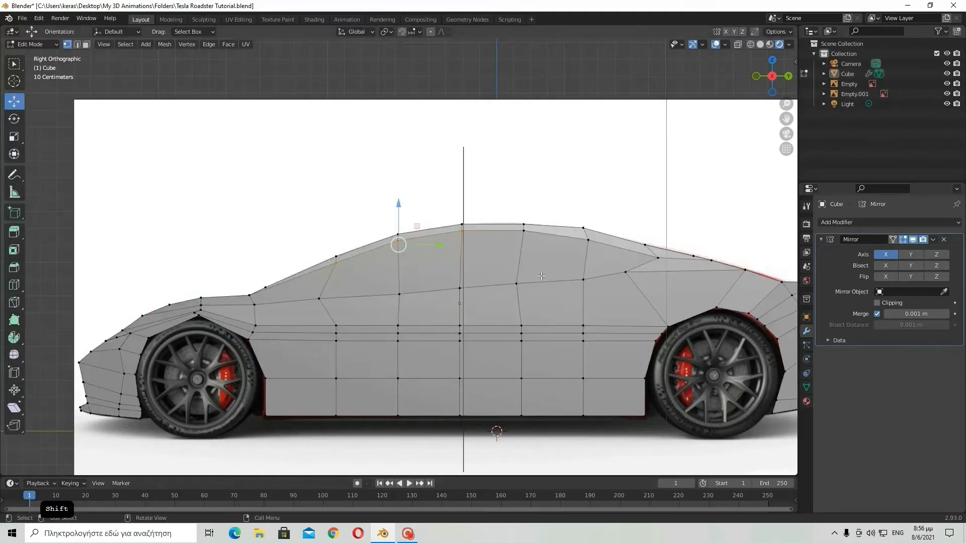
key(g)
click(440, 266)
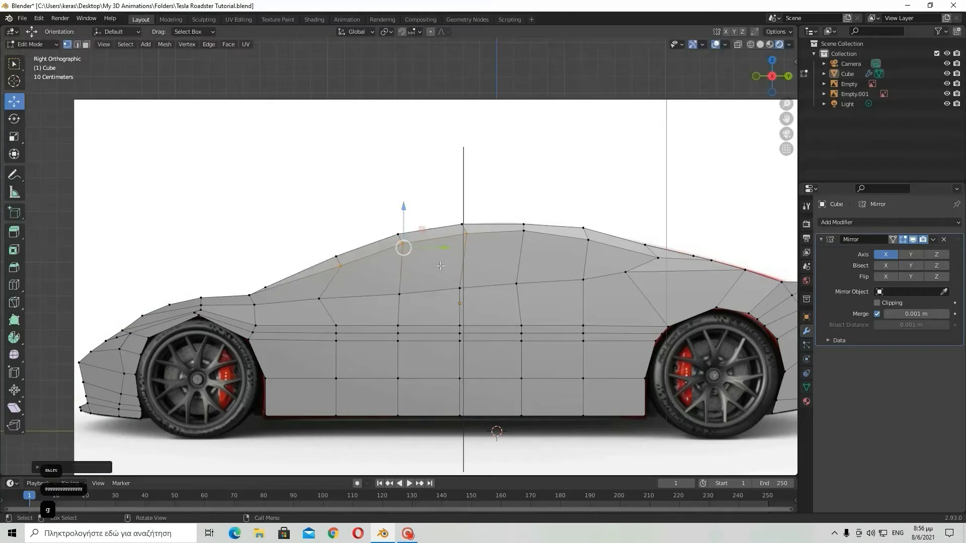
Step: Nudge the same three upper-window vertices a little further down and rearward, comparing them with the side reference's window outline
click(947, 74)
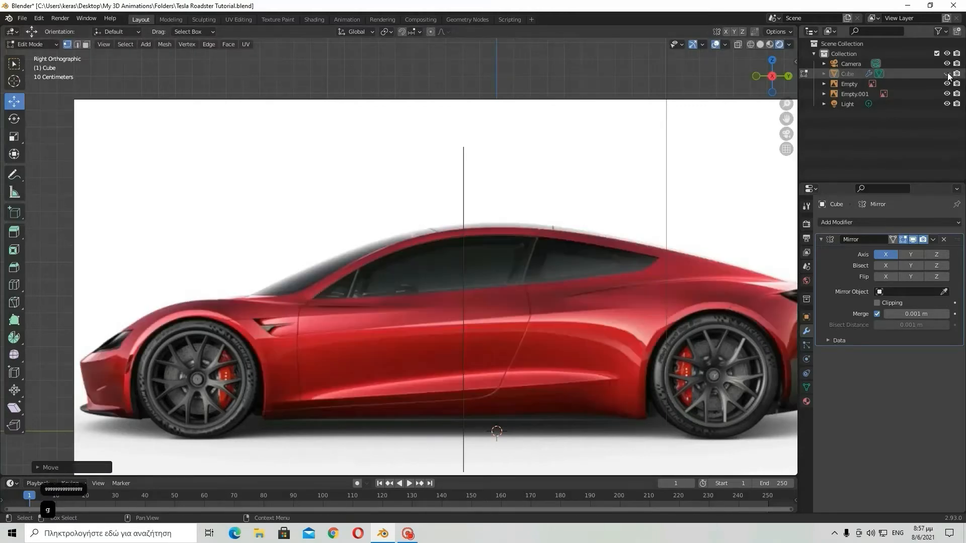
click(947, 75)
click(947, 75)
click(947, 74)
click(947, 74)
click(947, 75)
key(g)
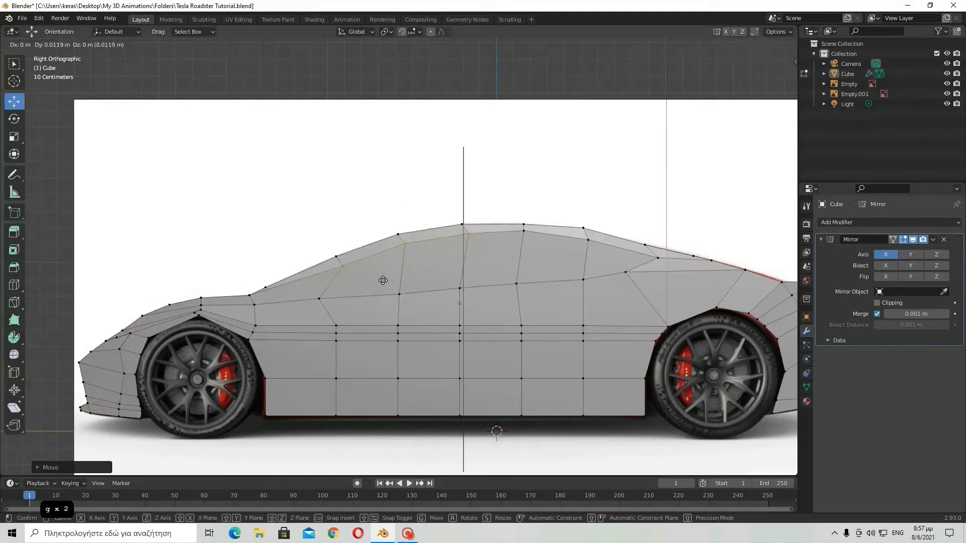
click(383, 283)
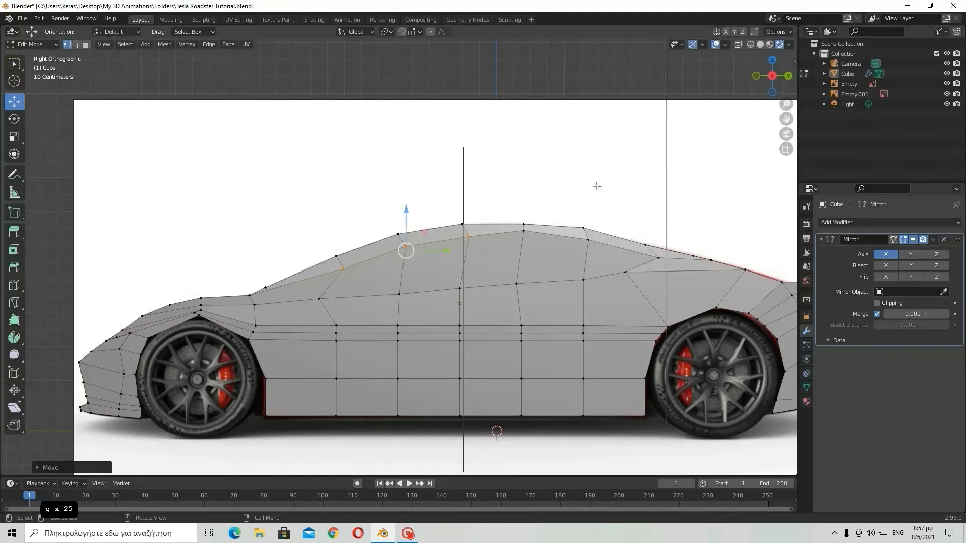
click(947, 75)
click(946, 75)
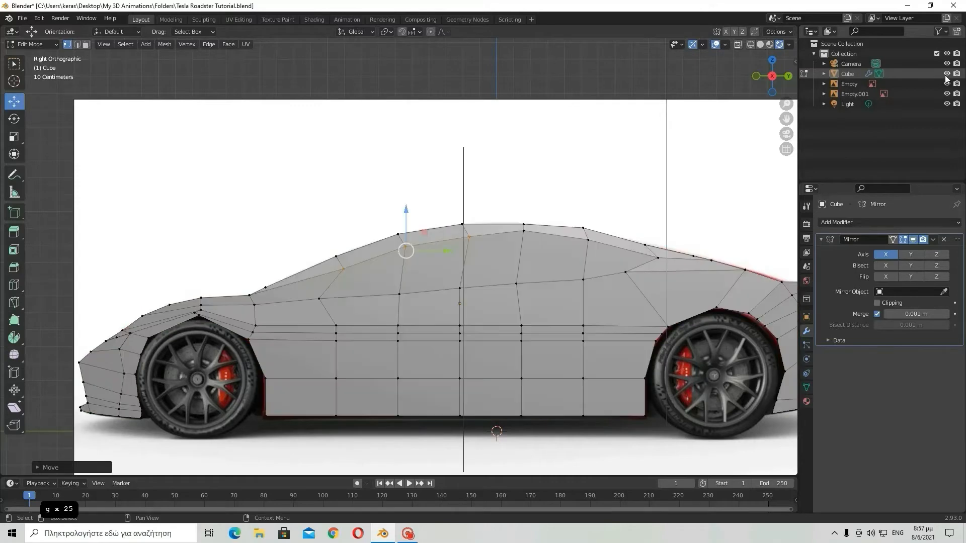
Step: Compare the body with the side reference and move the front upper side-window vertex about 0.012 m rearward and 0.015 m down
click(946, 75)
click(947, 75)
click(947, 75)
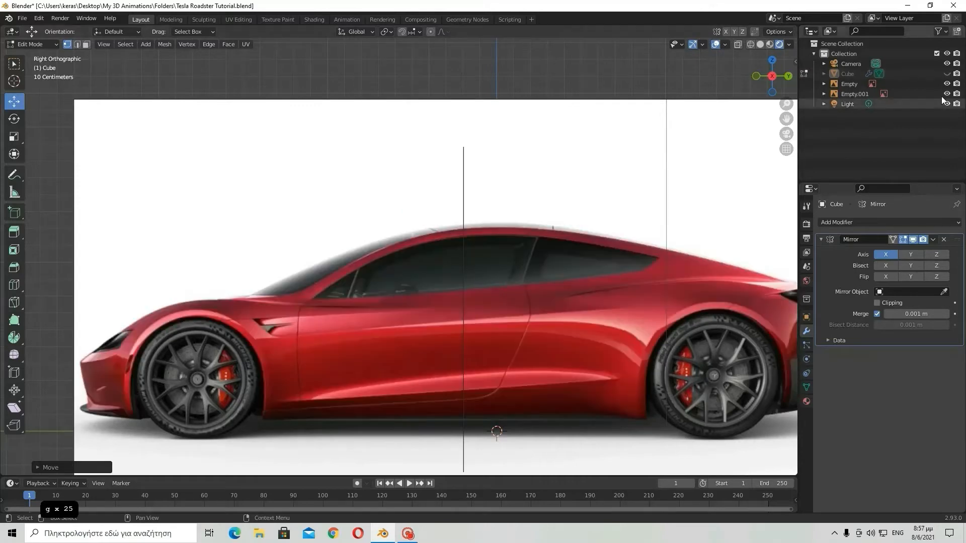
click(947, 75)
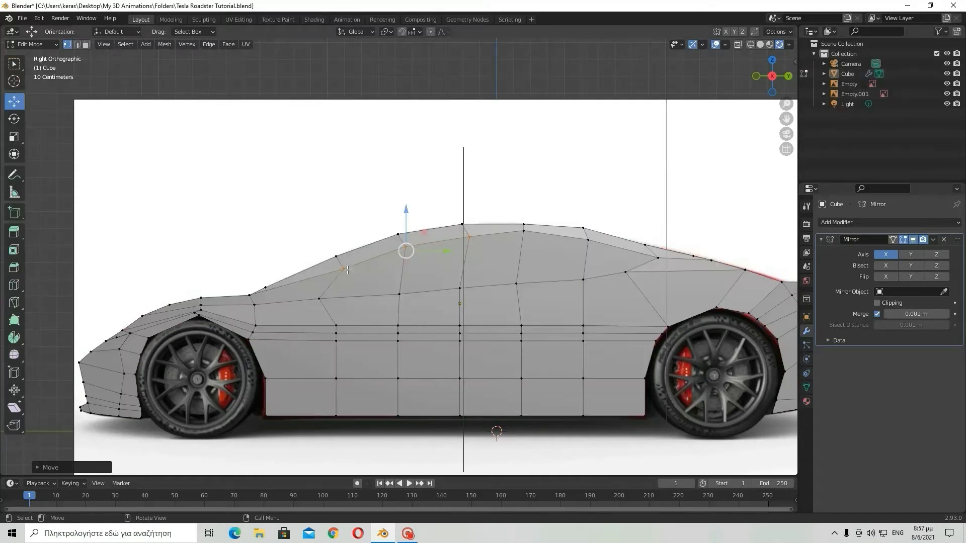
click(349, 274)
key(g)
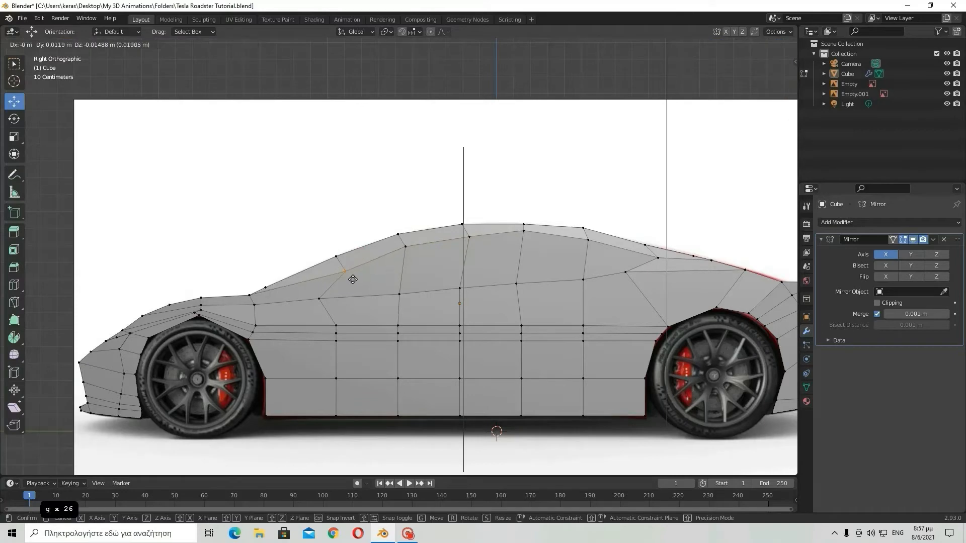
click(353, 280)
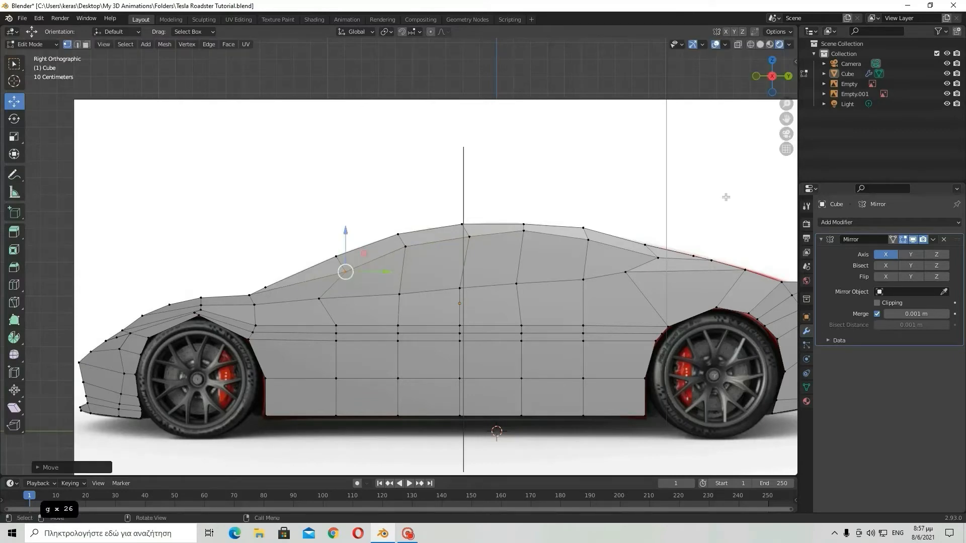
Step: Recheck the reference and lower the upper window-line vertex just behind the roof's peak to follow the top of the side window
click(946, 75)
click(946, 75)
click(946, 75)
click(947, 75)
click(946, 75)
click(946, 75)
click(534, 232)
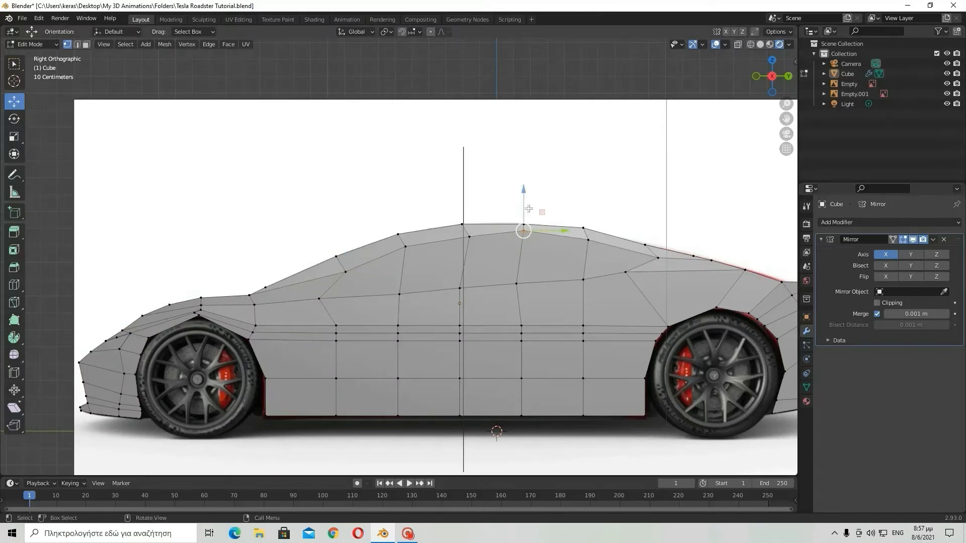
drag(529, 205, 526, 210)
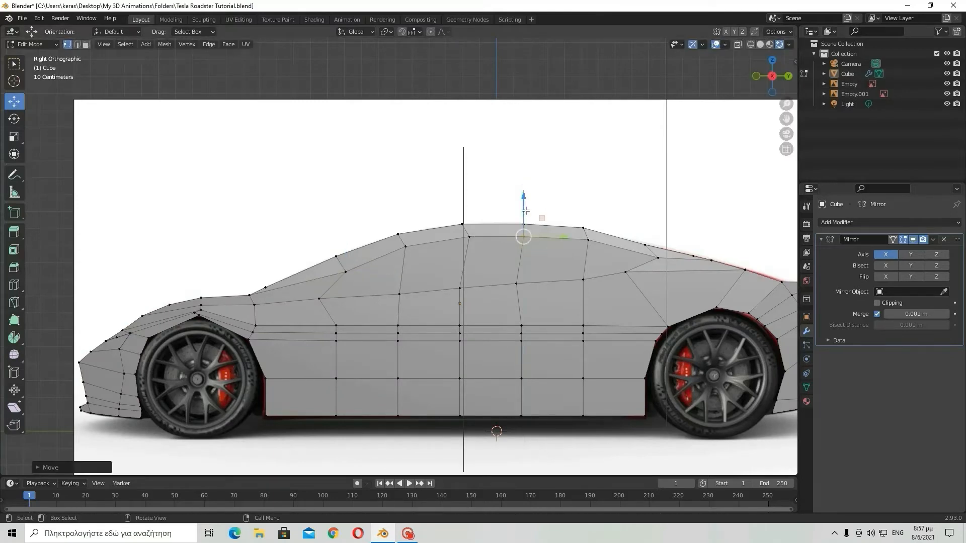
Step: Check the reference and move the upper vertex over the rear side window about 0.04 m forward and 0.01 m down
click(947, 75)
click(947, 75)
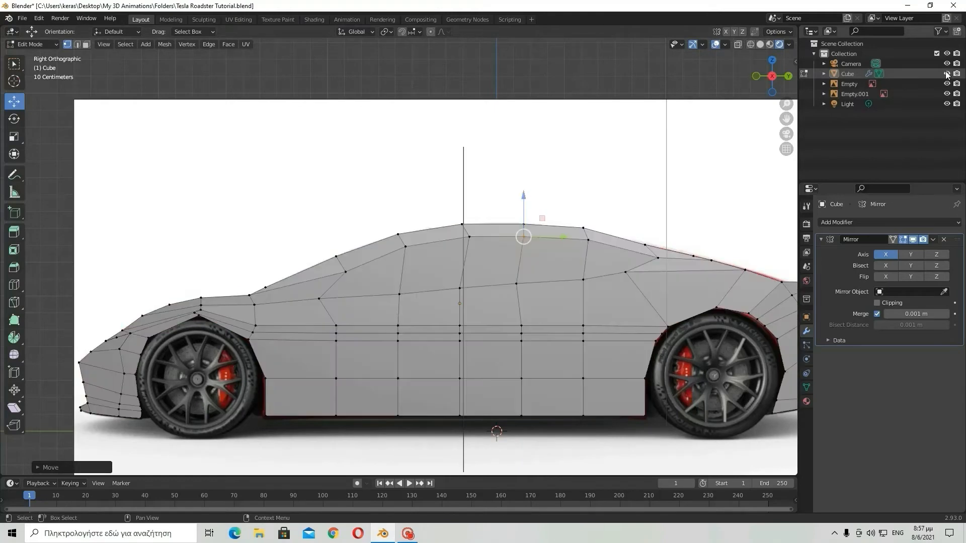
click(947, 75)
click(947, 75)
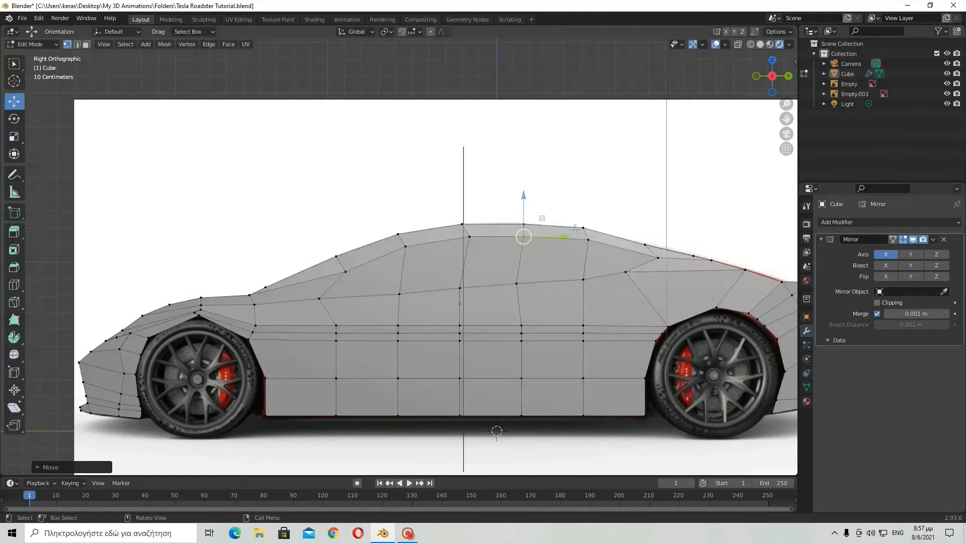
click(588, 241)
key(g)
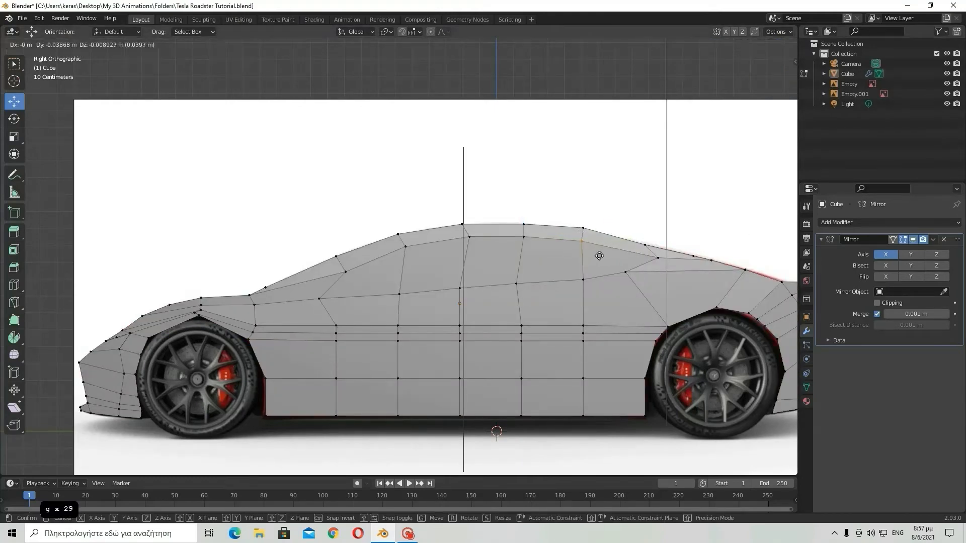
click(599, 256)
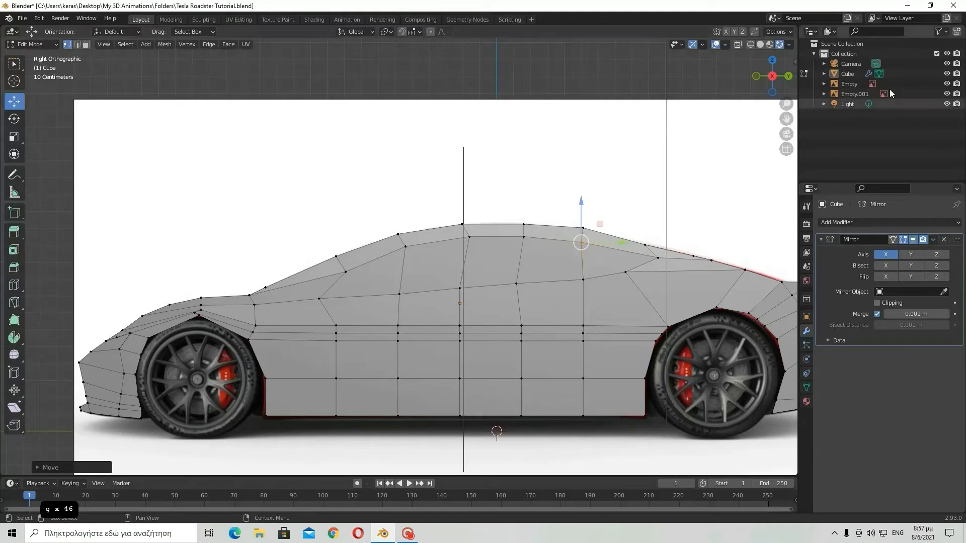
Step: Compare with the reference and shift the upper window-line vertex between the front and rear side windows slightly rearward
click(947, 74)
click(947, 74)
click(947, 74)
click(947, 74)
click(947, 74)
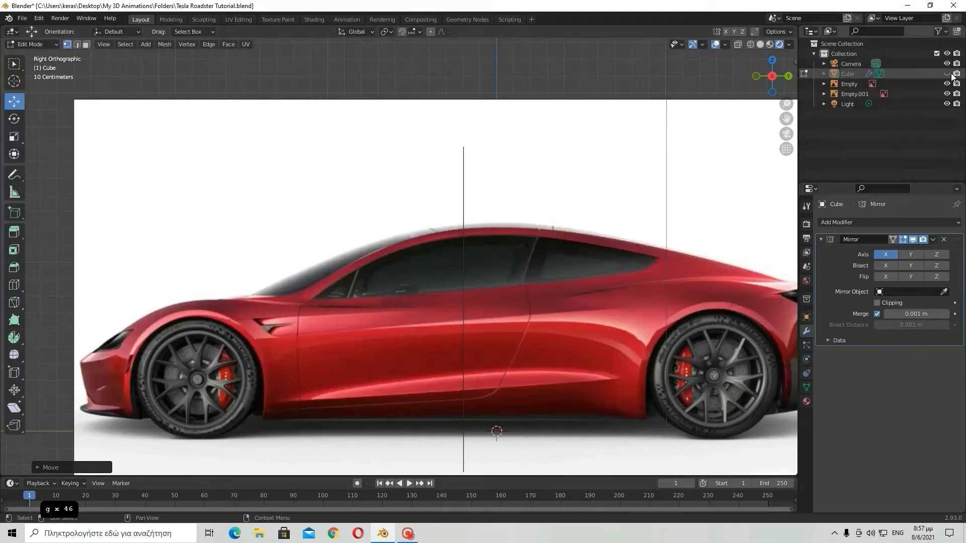
click(947, 74)
click(529, 243)
key(g)
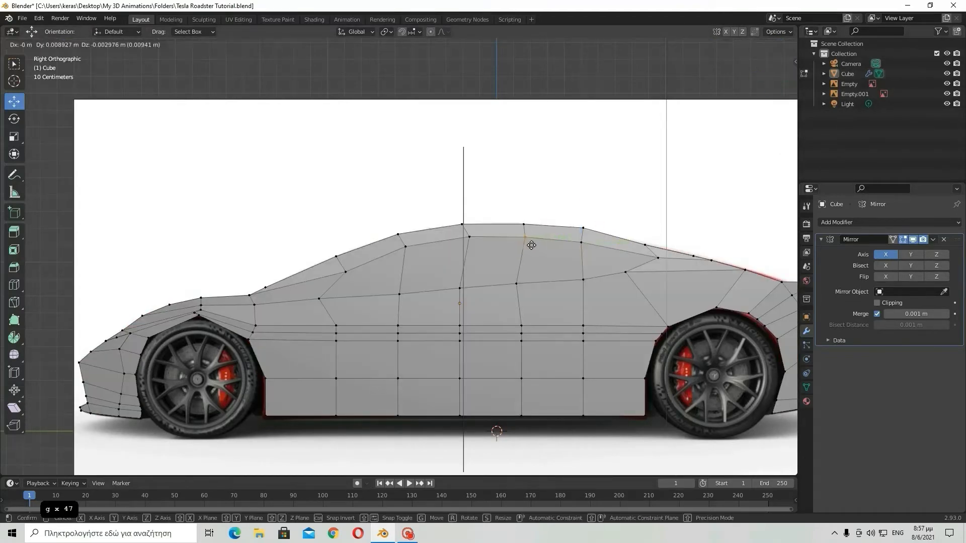
click(535, 246)
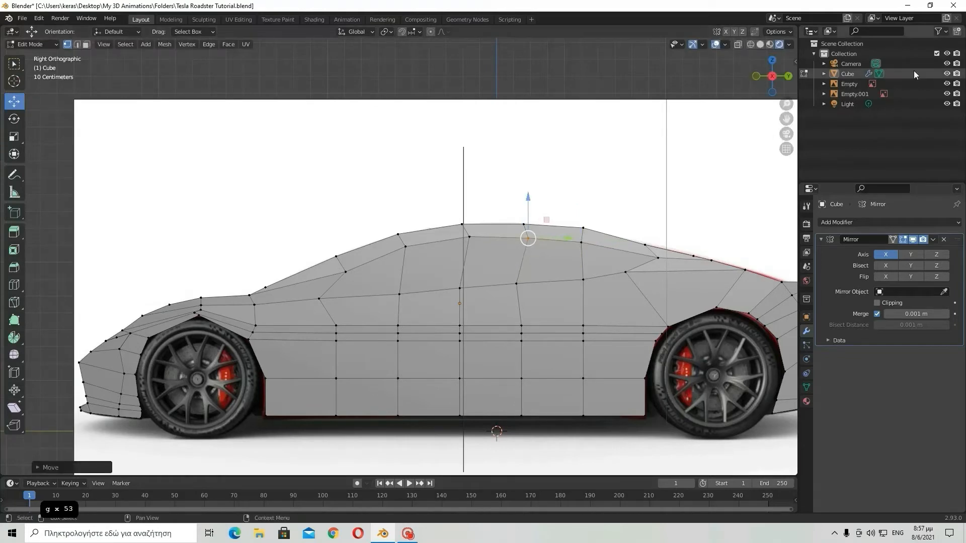
Step: Examine the adjusted window outline against the side reference and inspect the car body in perspective, with and without the edit wireframe
click(947, 74)
click(947, 74)
click(947, 74)
click(947, 74)
middle_drag(630, 226, 640, 297)
scroll(668, 279, down, 1)
key(Tab)
scroll(665, 279, up, 3)
key(Tab)
scroll(496, 331, down, 2)
scroll(496, 331, down, 1)
Step: Return to Object Mode and save the project file
key(Tab)
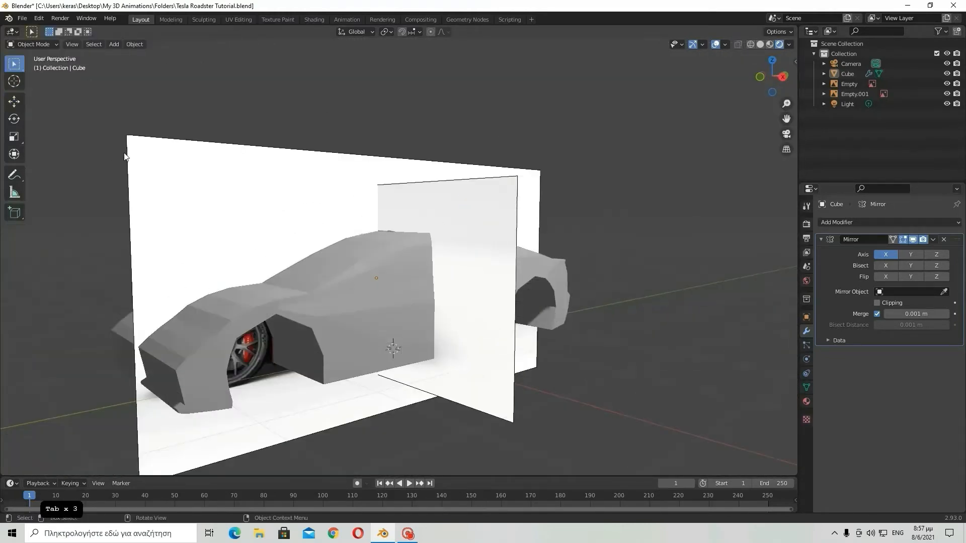
click(22, 18)
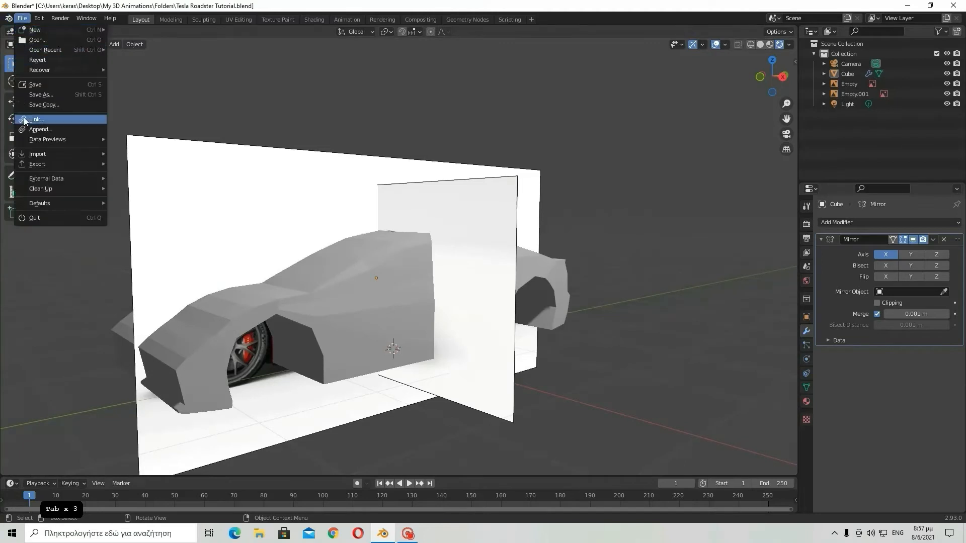
click(35, 84)
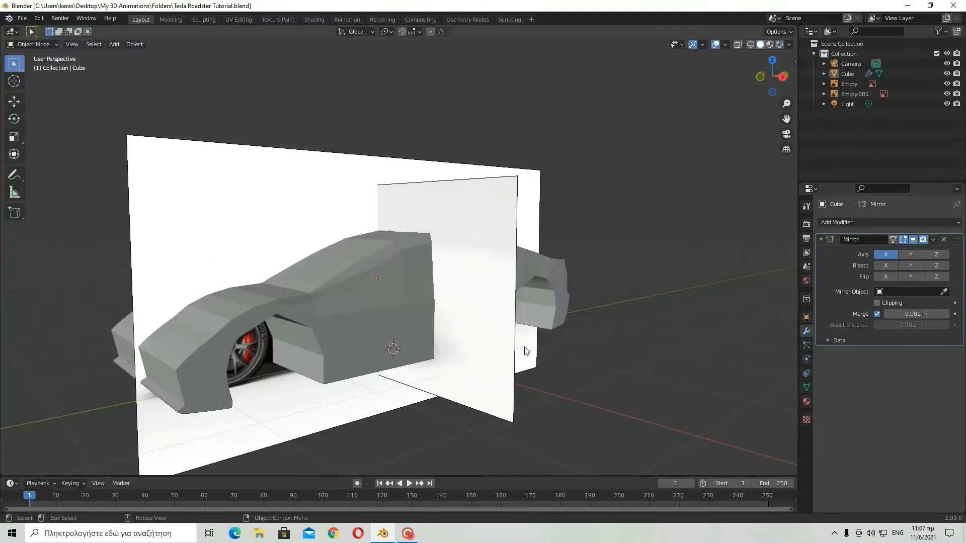
Step: Inspect the car body's mesh around the side windows and roof in Edit Mode from the front and rear
click(366, 308)
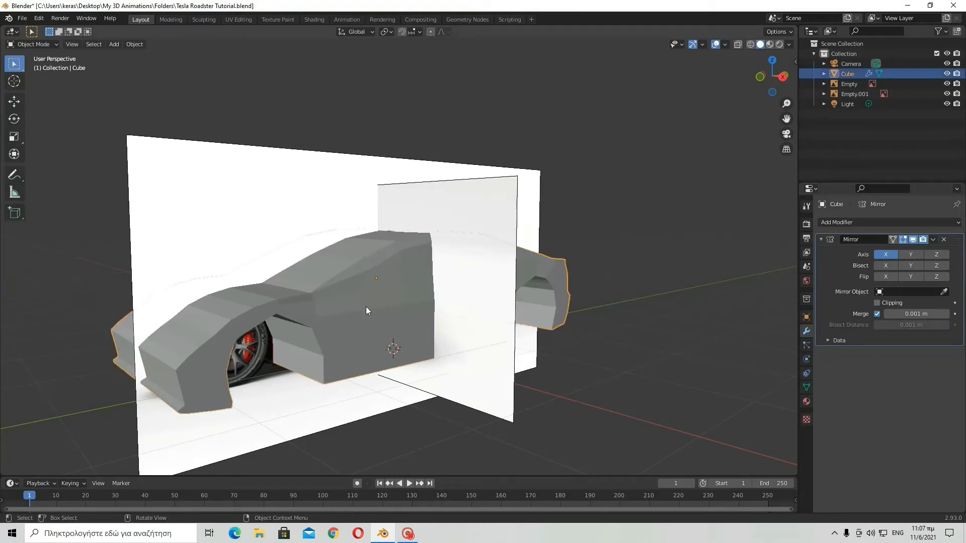
scroll(366, 308, up, 2)
key(Tab)
middle_drag(369, 292, 333, 264)
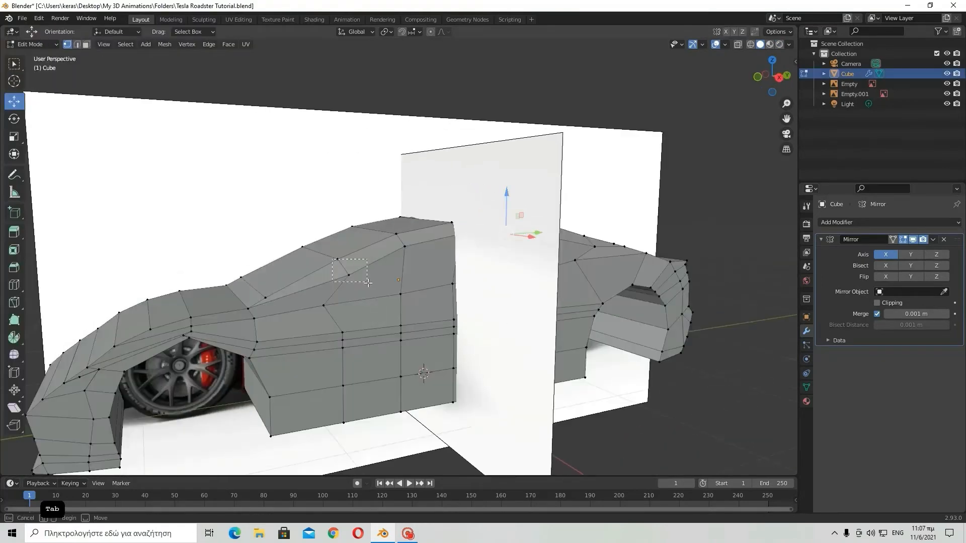
drag(368, 283, 319, 269)
right_click(319, 269)
middle_drag(319, 269, 526, 282)
scroll(331, 299, down, 4)
key(Tab)
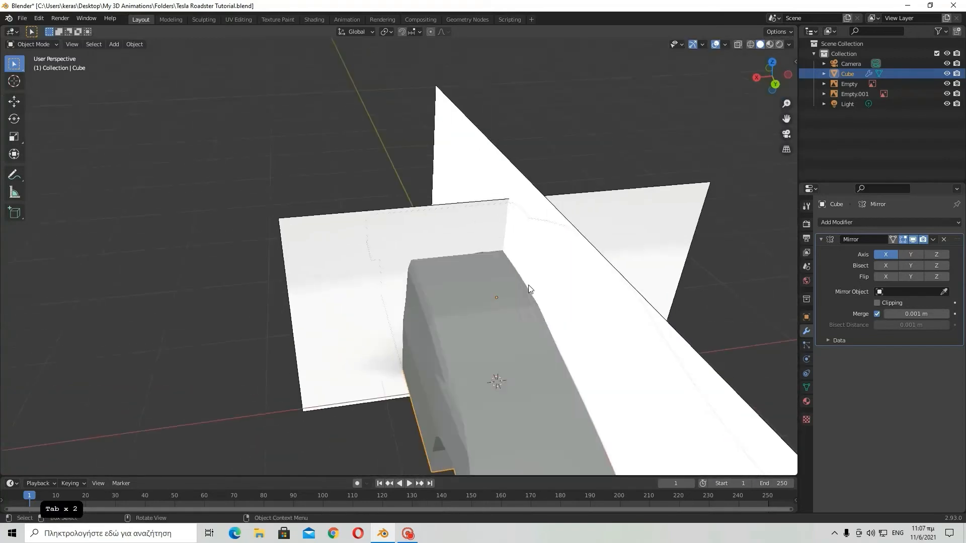
Step: Hide both reference images to examine the car body alone, and show them again
click(947, 84)
click(947, 93)
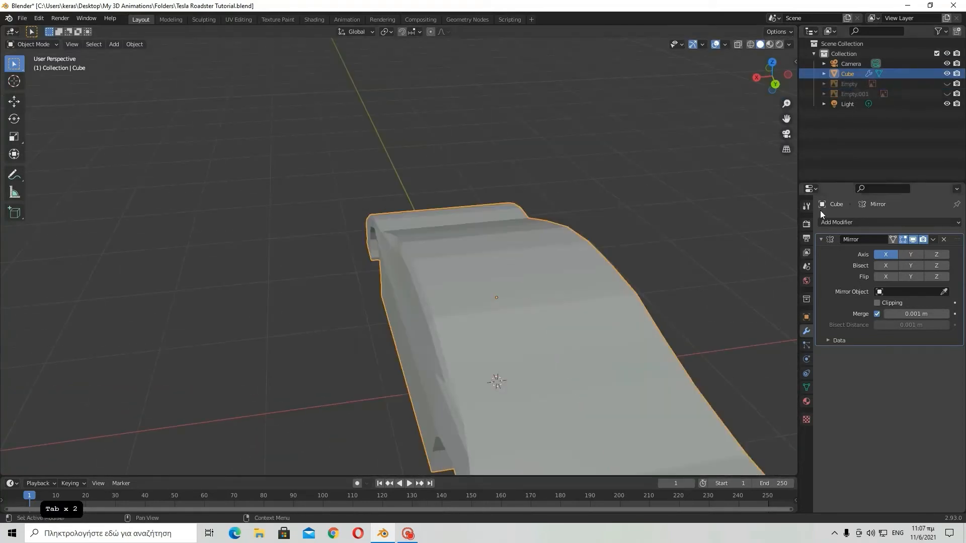
middle_drag(775, 221, 534, 217)
click(947, 83)
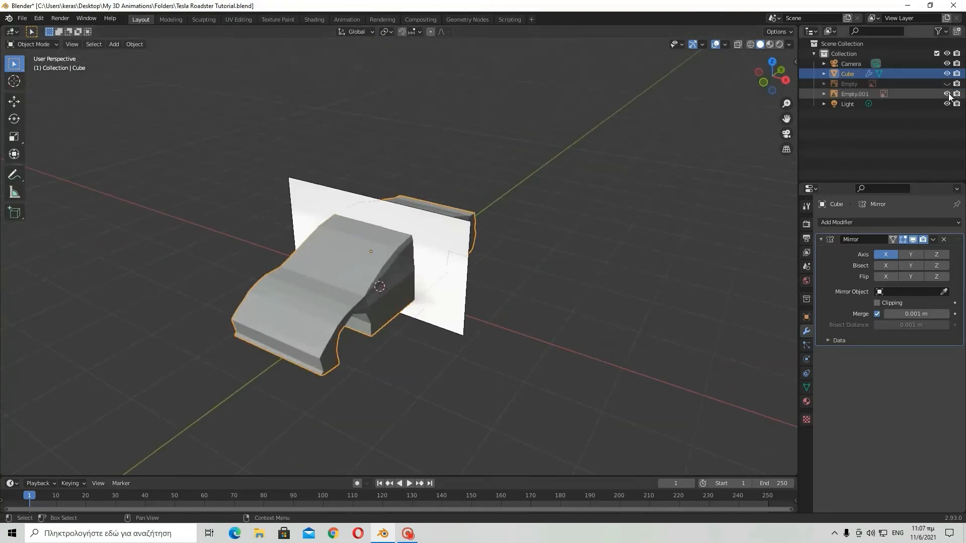
click(947, 93)
Step: Examine how the car body's width and height fit the front reference image from several angles
middle_drag(745, 201, 453, 349)
scroll(388, 352, up, 5)
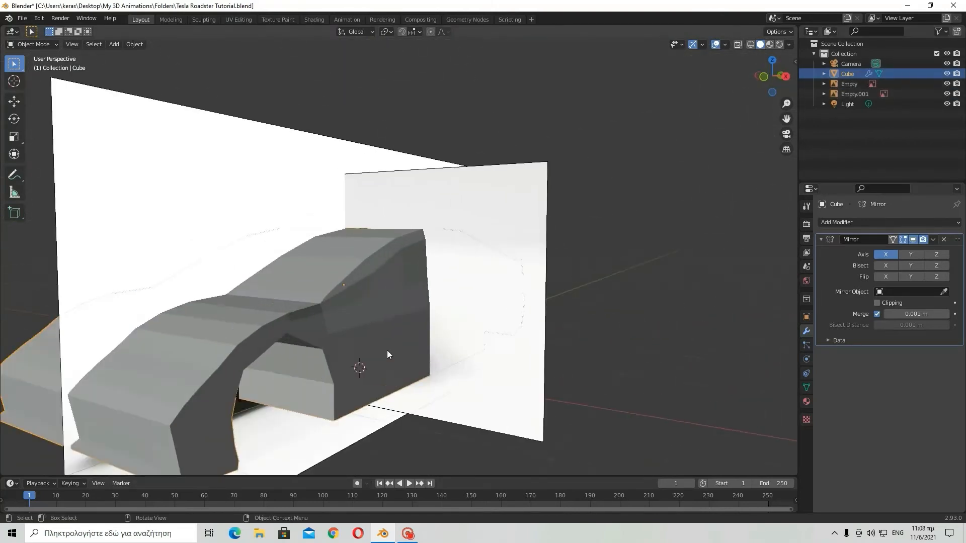
middle_drag(388, 351, 320, 312)
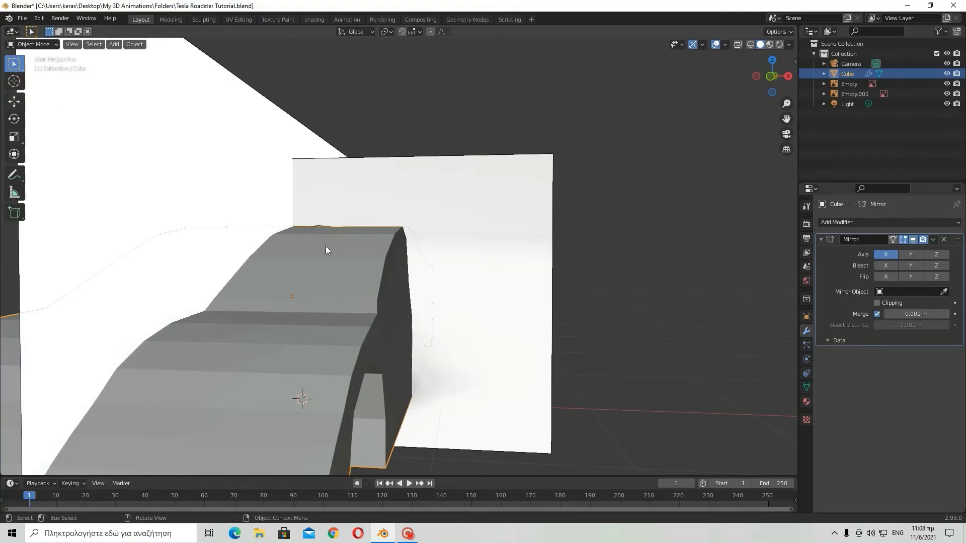
middle_drag(326, 250, 421, 356)
key(Tab)
key(Tab)
key(Tab)
middle_drag(228, 287, 426, 321)
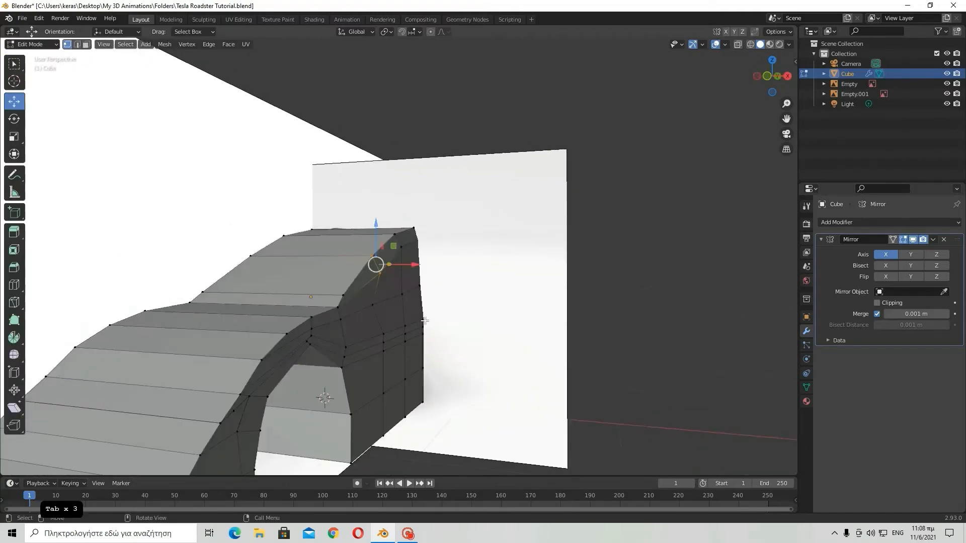
key(Tab)
middle_drag(578, 388, 536, 337)
Step: Try to enlarge the front reference image Empty.001 to a scale of 0.815
click(417, 375)
scroll(586, 356, down, 5)
key(s)
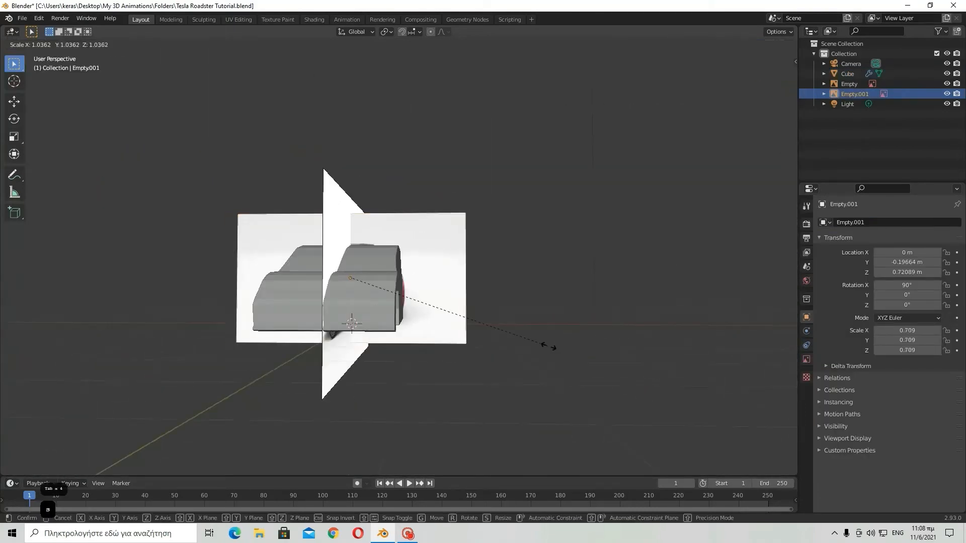
click(576, 360)
middle_drag(576, 360, 633, 295)
Step: Try raising the front reference image to a Z location of 0.82915 m with the car body hidden, and show the body again to compare
click(946, 73)
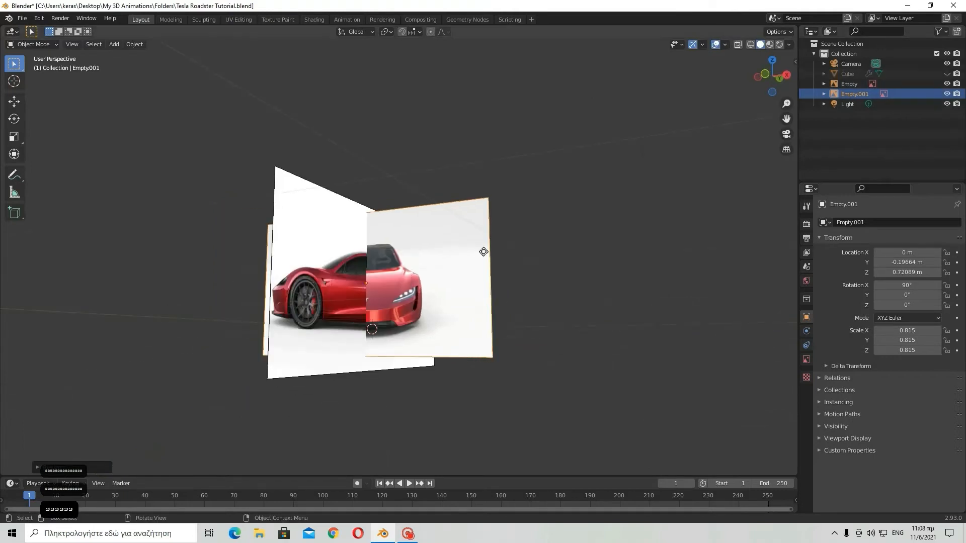
middle_drag(483, 250, 451, 277)
click(13, 102)
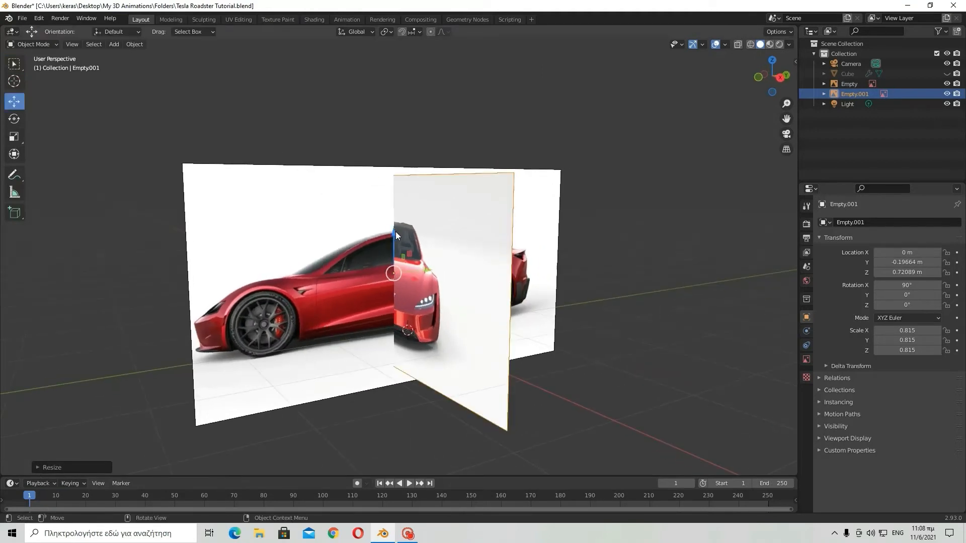
drag(395, 234, 396, 220)
middle_drag(396, 221, 554, 282)
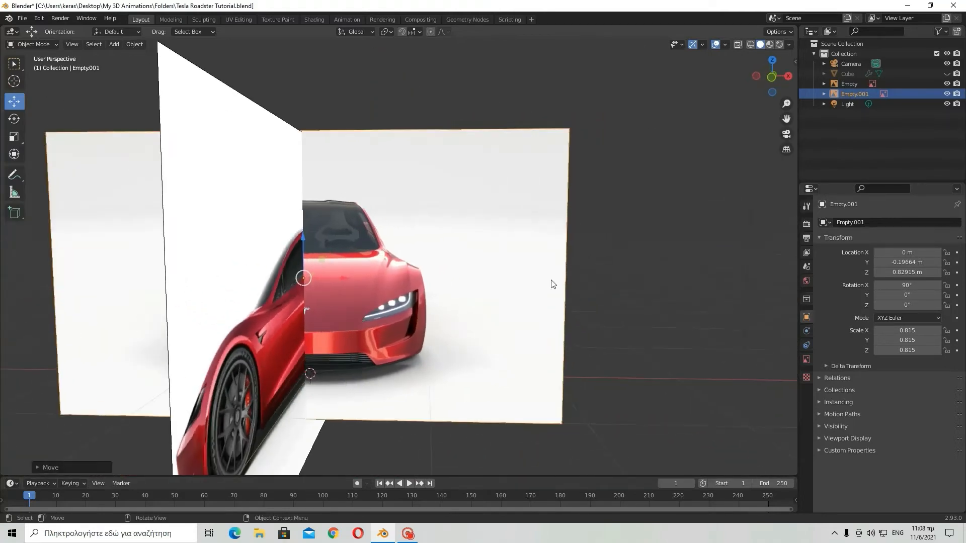
click(947, 73)
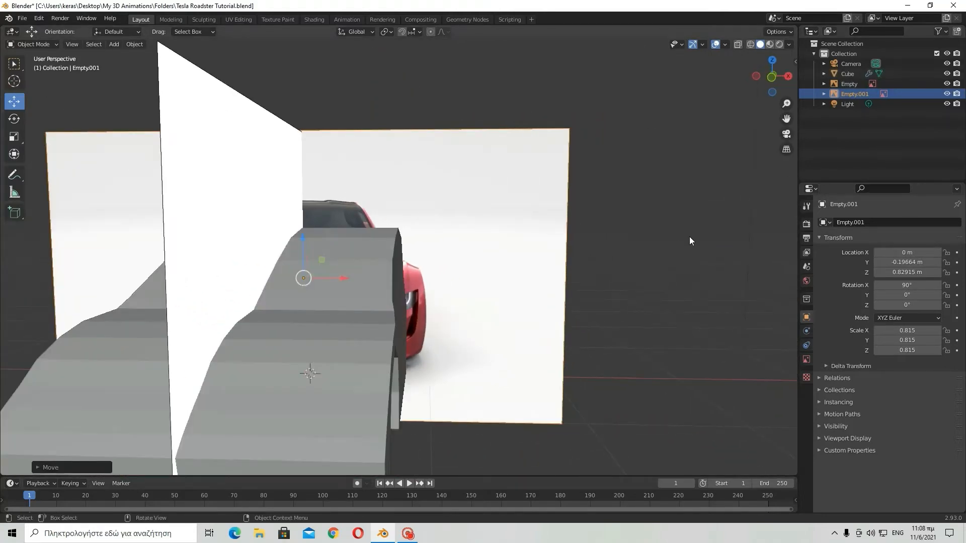
middle_drag(690, 238, 668, 231)
Step: Undo the move and the scaling of the front reference image
key(ctrl+z)
key(ctrl+z)
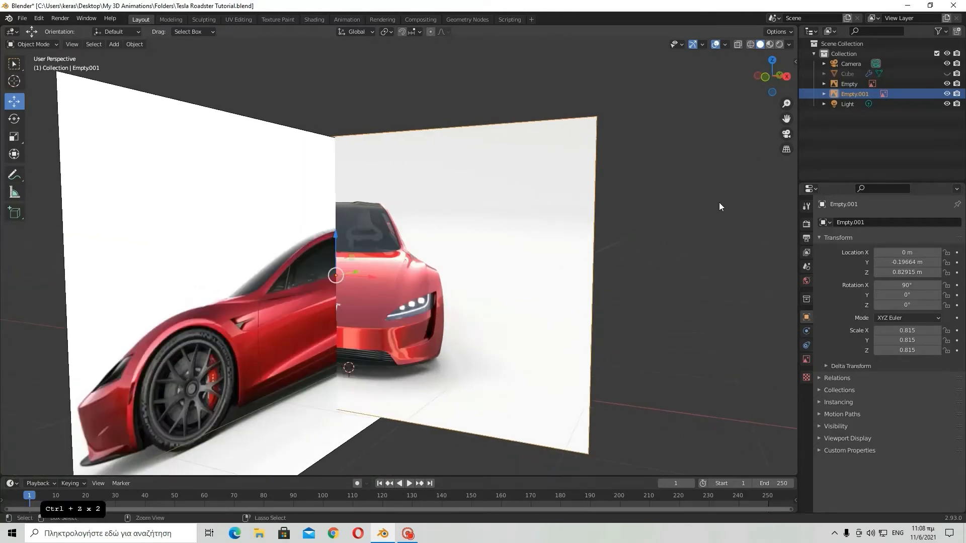
key(ctrl+z)
key(ctrl+z)
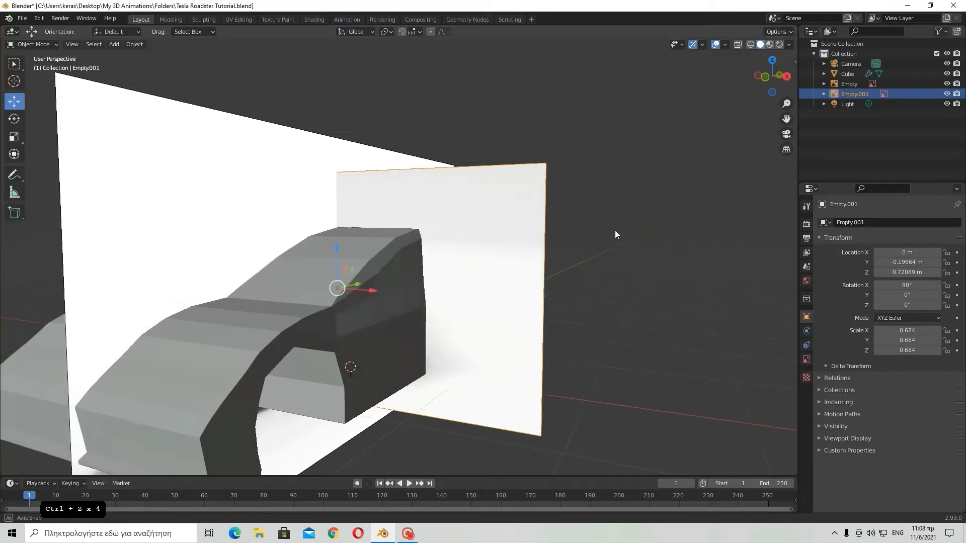
Step: Scale the car body slightly narrower along the X axis and compare its width with the front reference image
middle_drag(615, 231, 373, 315)
click(313, 406)
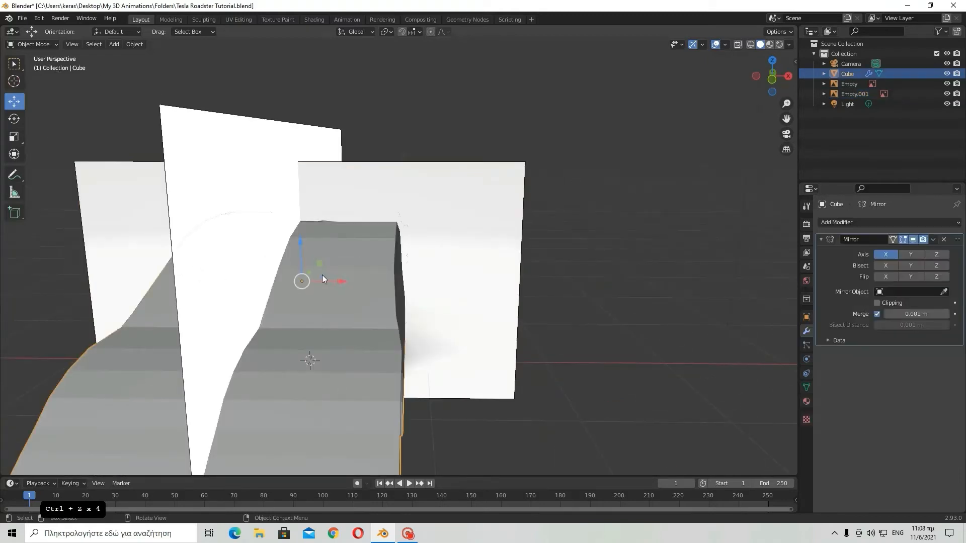
scroll(322, 275, down, 2)
click(13, 137)
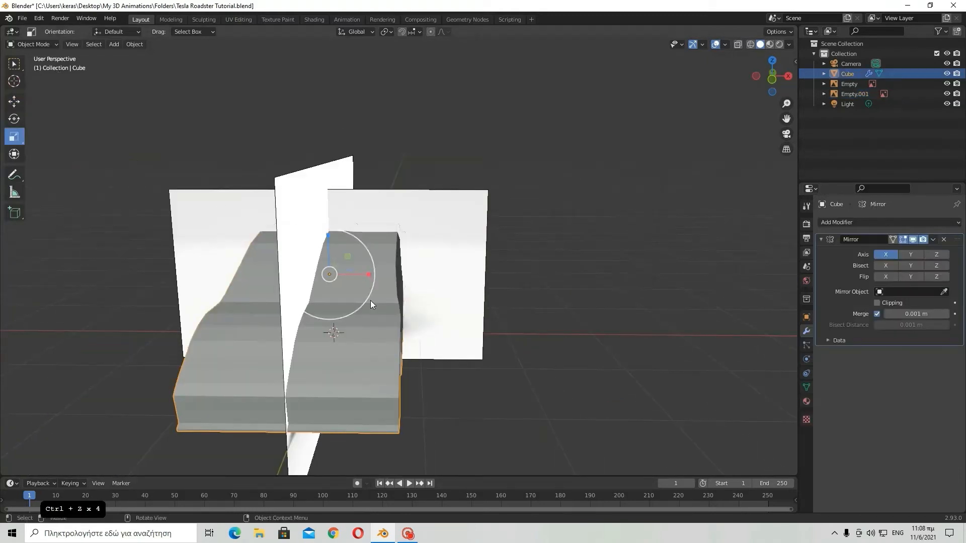
drag(364, 275, 360, 273)
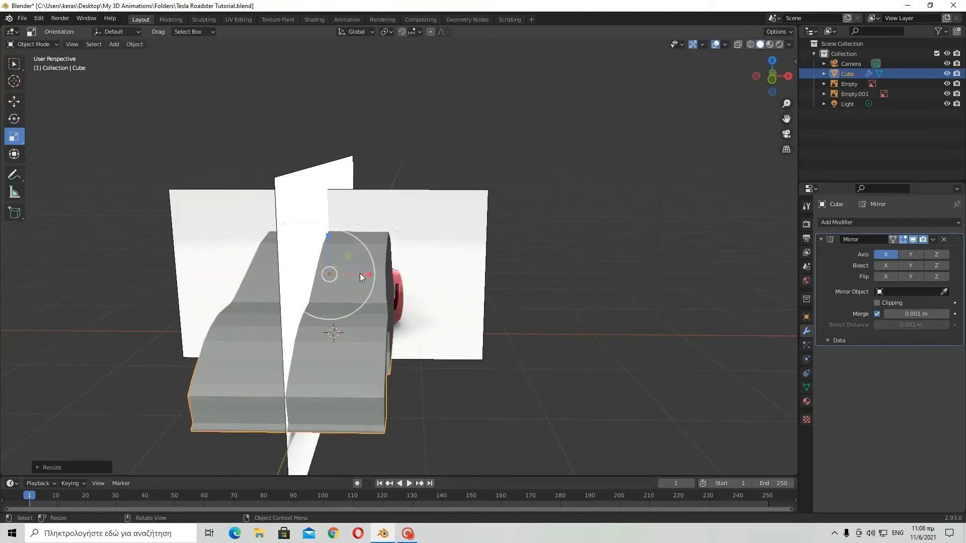
middle_drag(360, 274, 473, 390)
scroll(473, 390, up, 6)
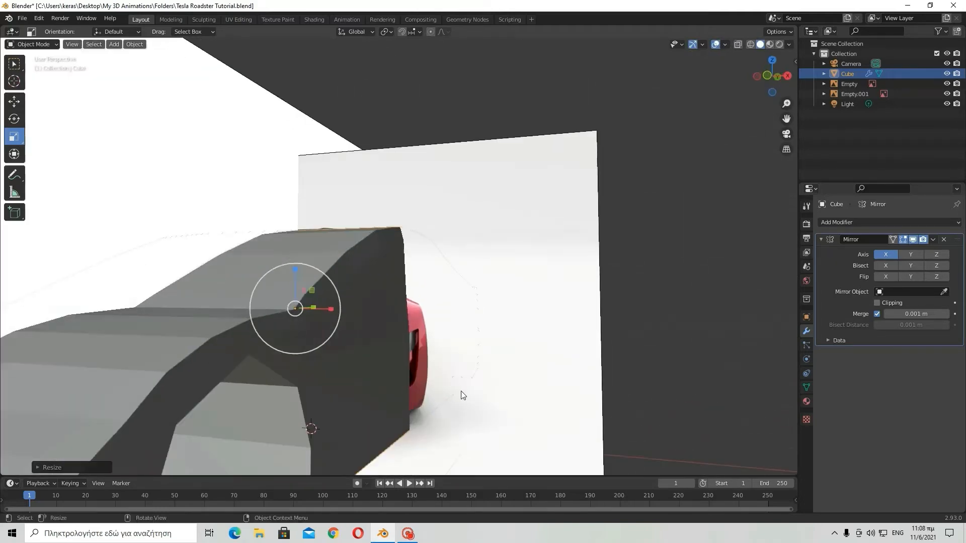
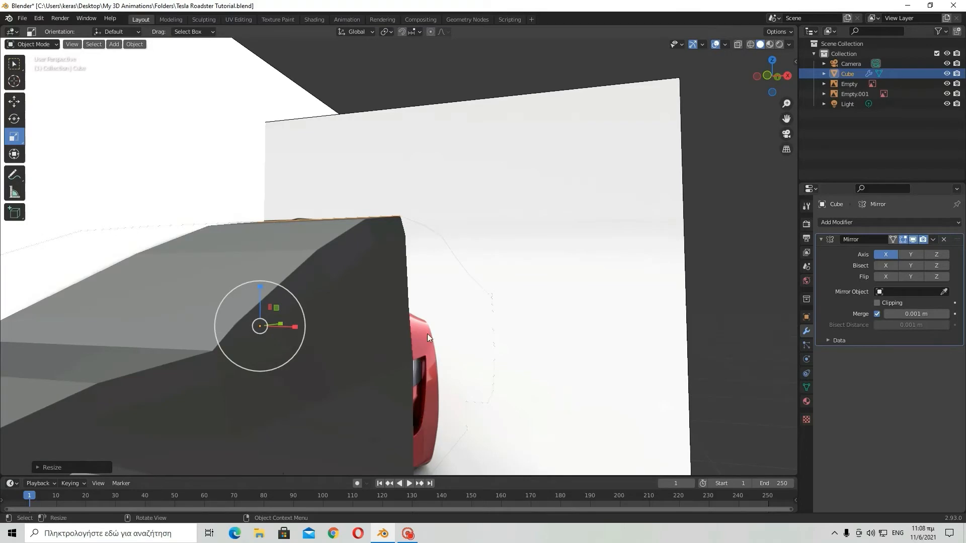
Step: Examine the car body against the front and side reference images from several angles
scroll(358, 401, down, 3)
middle_drag(358, 401, 387, 414)
scroll(301, 420, down, 6)
click(316, 415)
scroll(318, 412, up, 3)
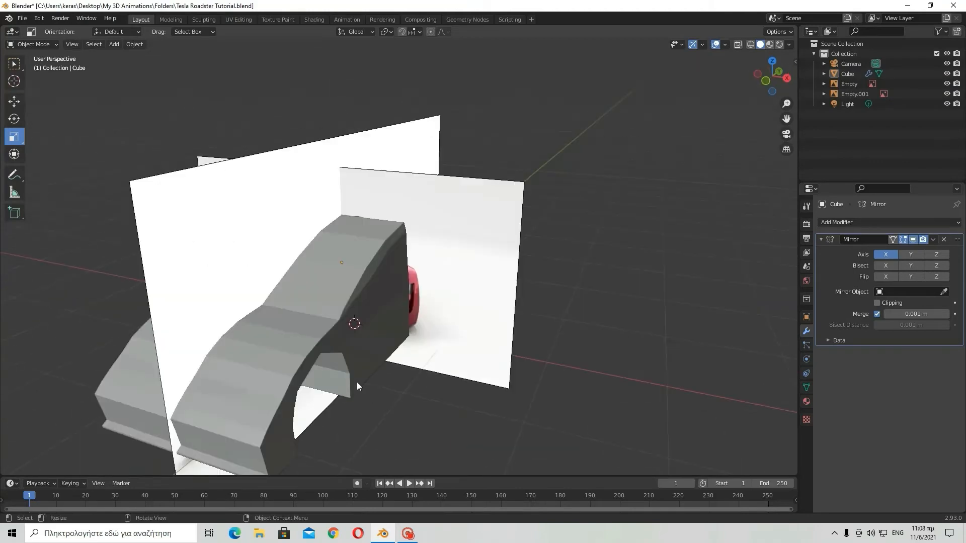
key(Tab)
middle_drag(357, 383, 267, 336)
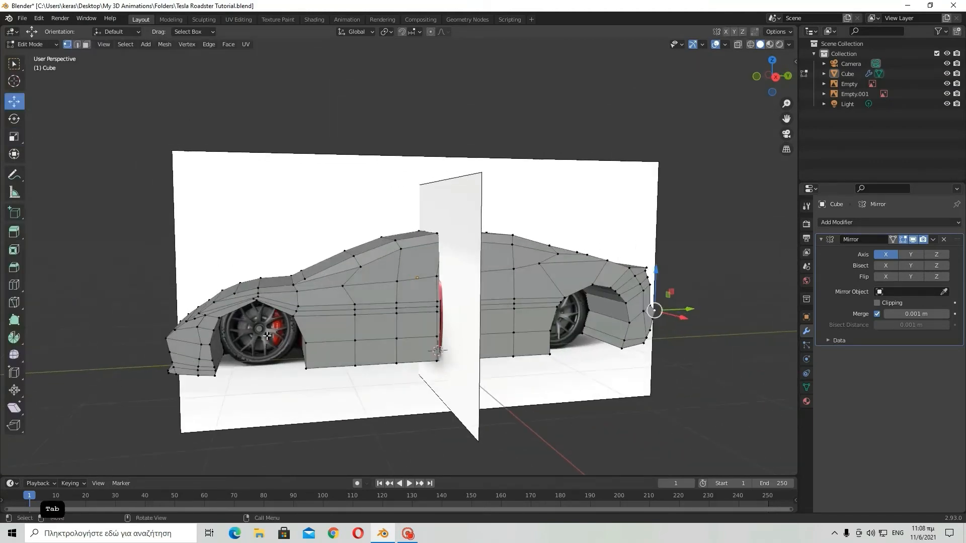
middle_drag(149, 322, 157, 316)
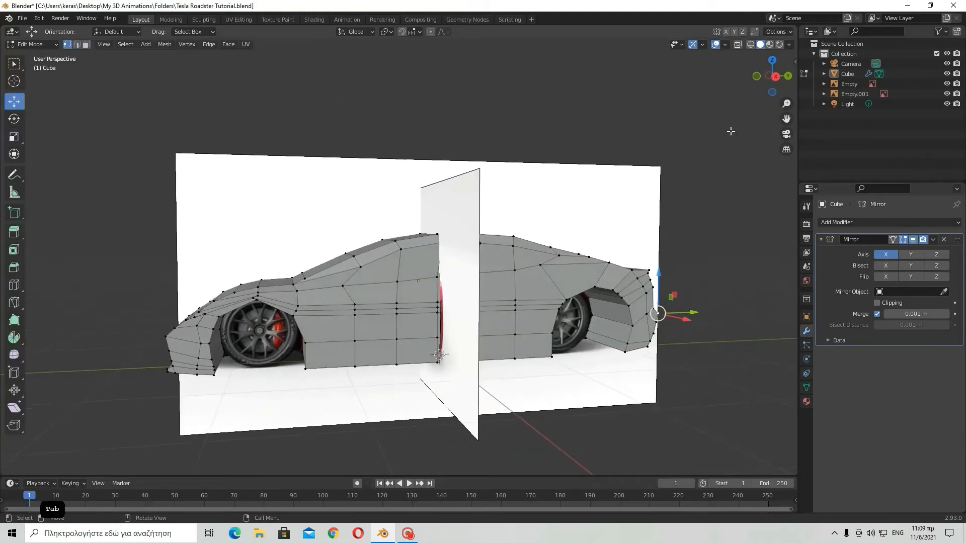
Step: Try shifting the side sill's lower corner vertices behind the front wheel along the Y axis in the right orthographic view
click(778, 77)
drag(88, 252, 302, 409)
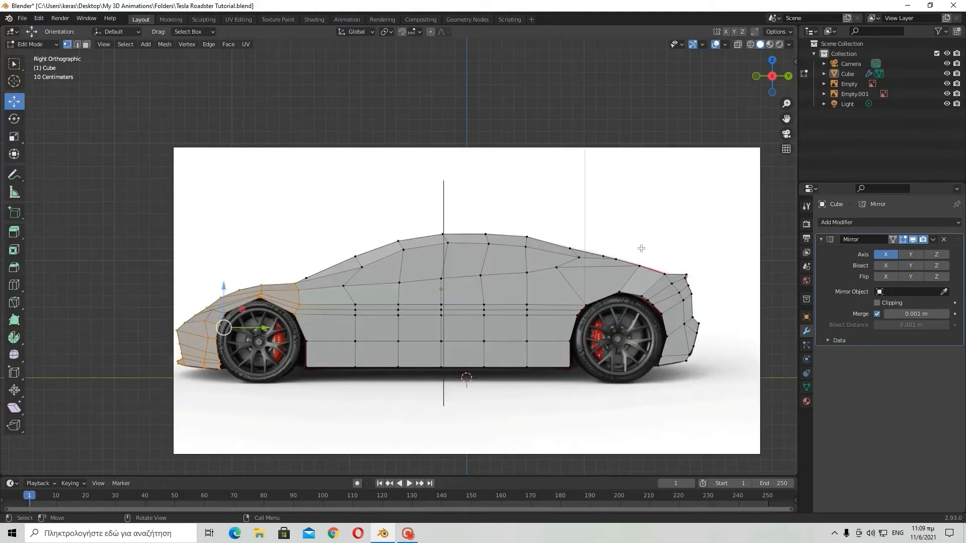
drag(746, 396, 745, 396)
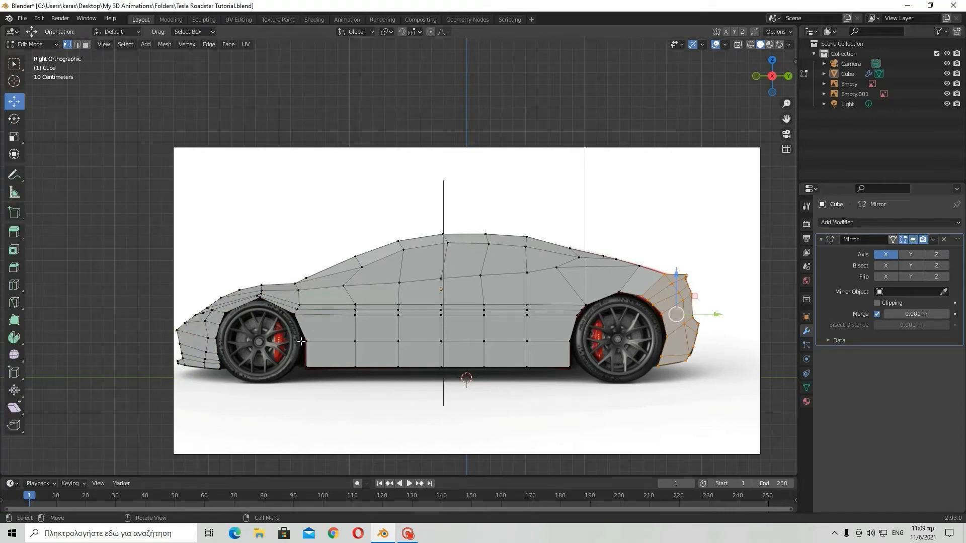
drag(315, 380, 315, 380)
key(KP_Decimal)
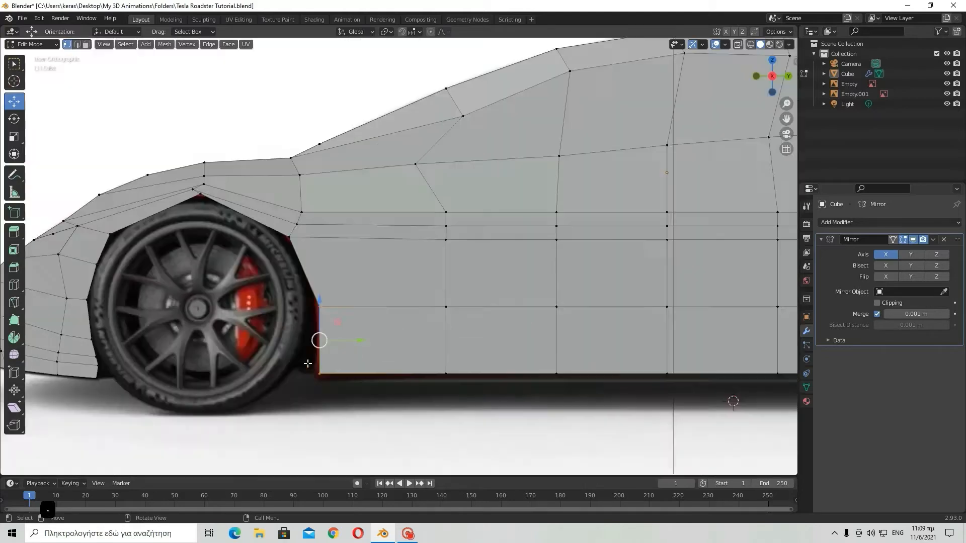
drag(440, 260, 429, 262)
Step: Try lowering the vertex on the upper rear part of the rear wheel arch toward the tyre outline
scroll(429, 261, down, 10)
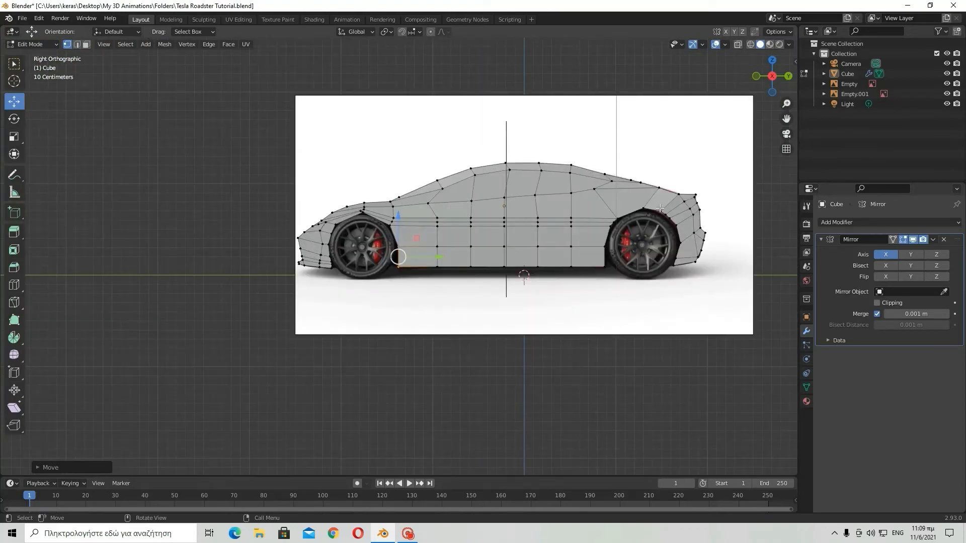
drag(662, 212, 663, 214)
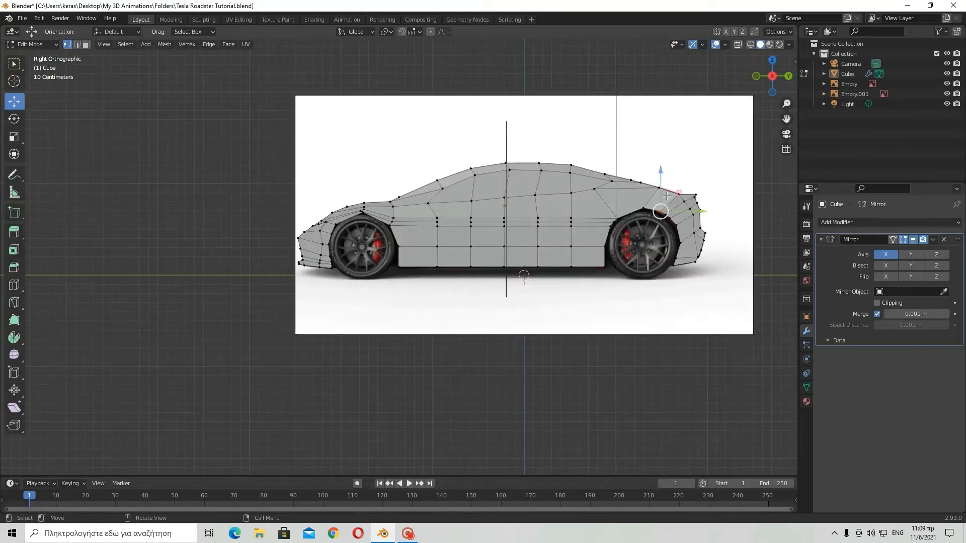
key(KP_Decimal)
key(KP_Decimal)
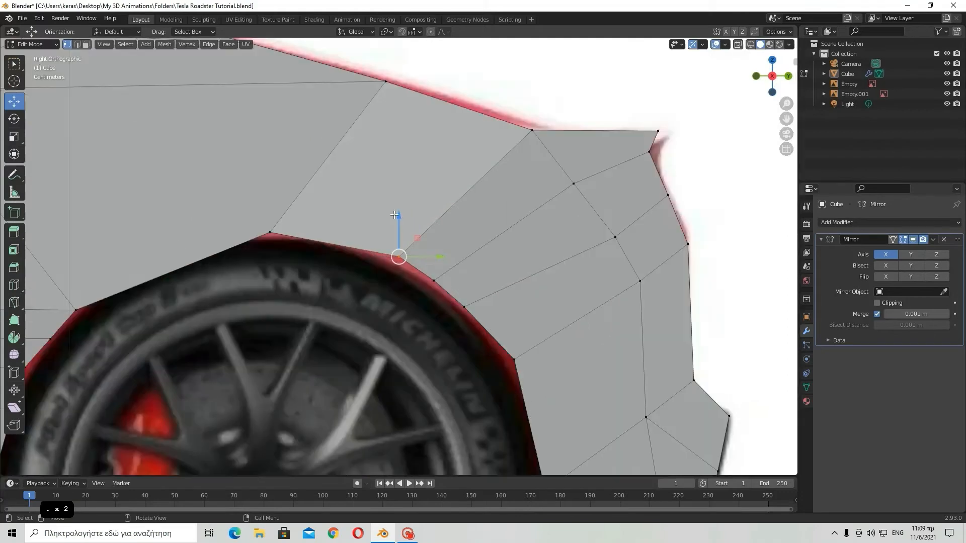
drag(395, 216, 398, 225)
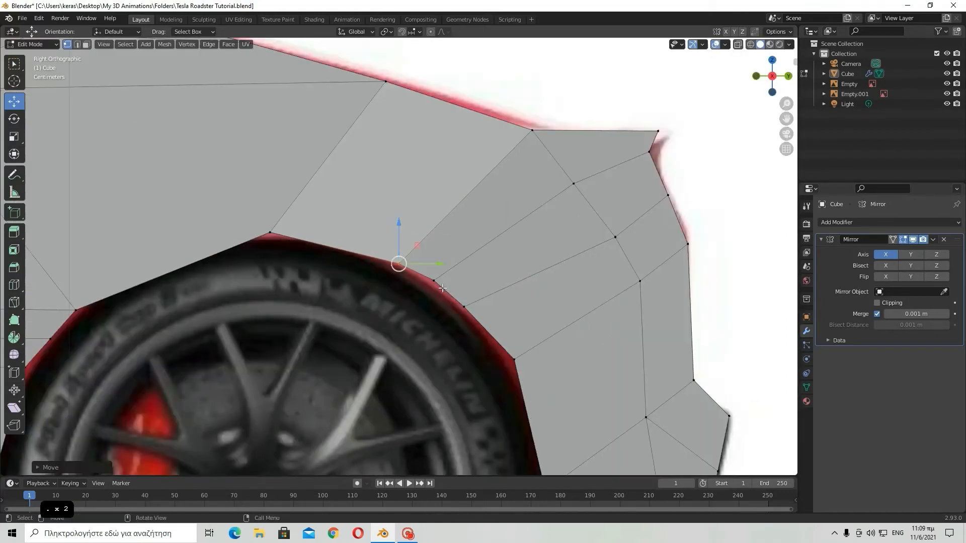
Step: Try moving the remaining vertices along the back of the rear wheel arch to follow the tyre's curve
drag(435, 289, 466, 311)
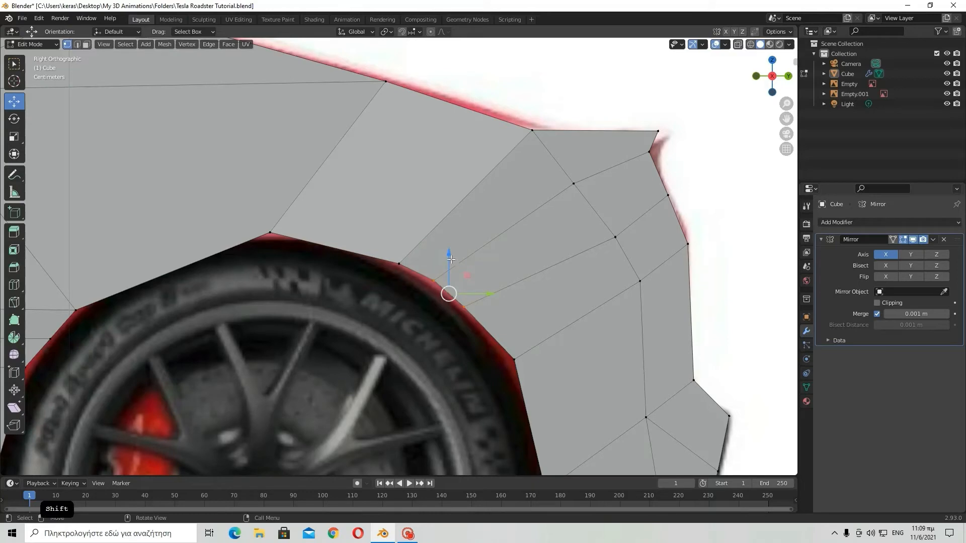
key(g)
click(493, 341)
drag(511, 345, 521, 374)
scroll(580, 337, down, 4)
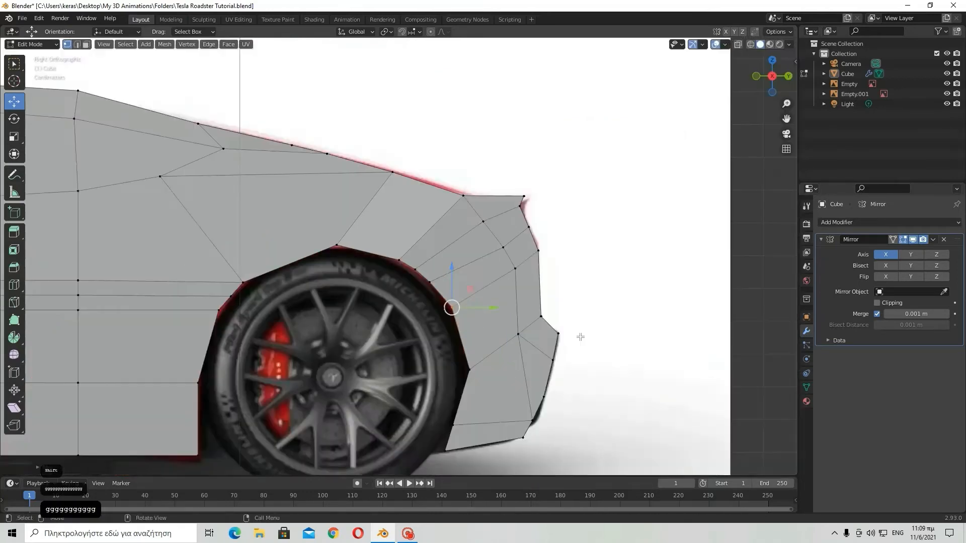
scroll(544, 334, down, 1)
key(g)
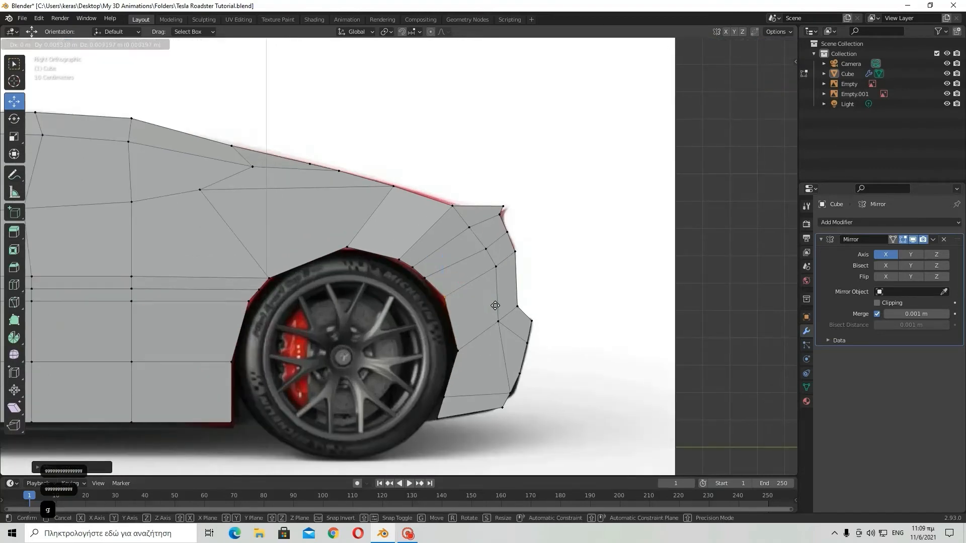
click(496, 310)
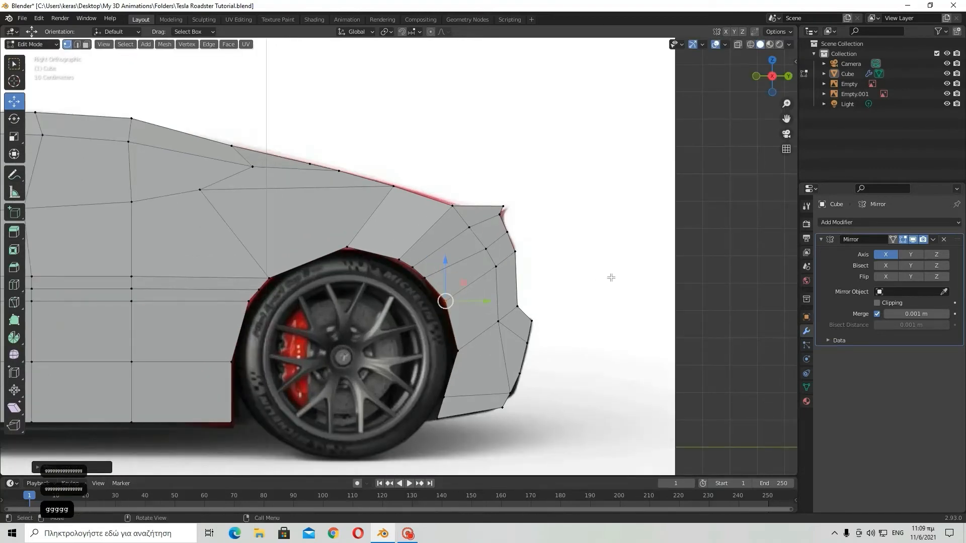
Step: Undo the sill and rear wheel arch vertex edits all the way back to Object Mode
drag(482, 193, 515, 217)
right_click(515, 218)
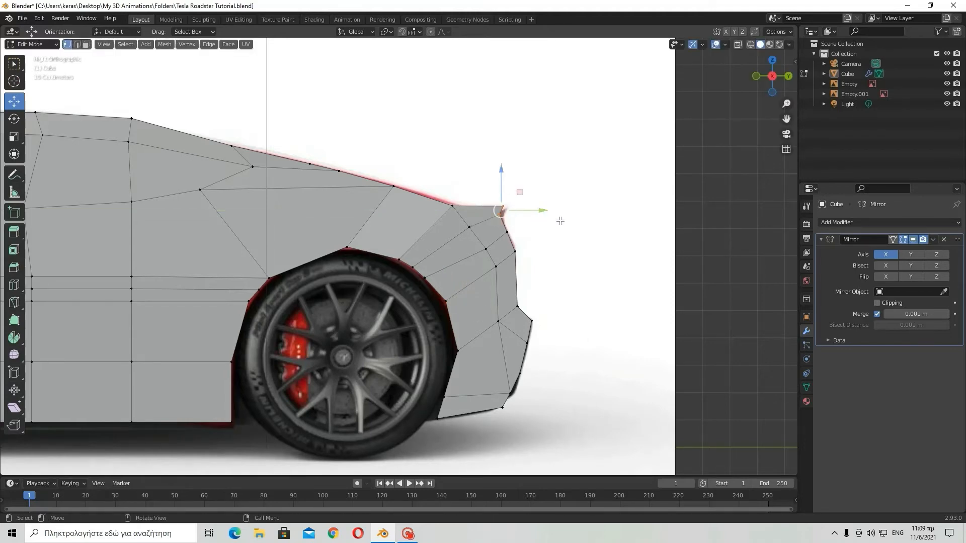
key(ctrl+z)
key(ctrl+z)
key(ctrl+z)
key(ctrl+z)
key(ctrl+z)
key(ctrl+z)
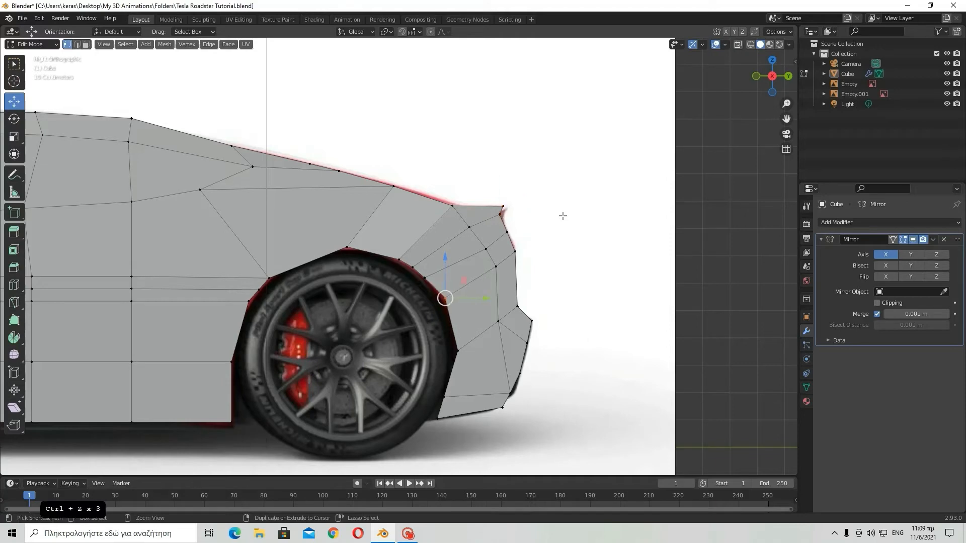
key(ctrl+z)
key(ctrl+z)
key(ctrl+z)
key(ctrl+z)
scroll(499, 257, down, 6)
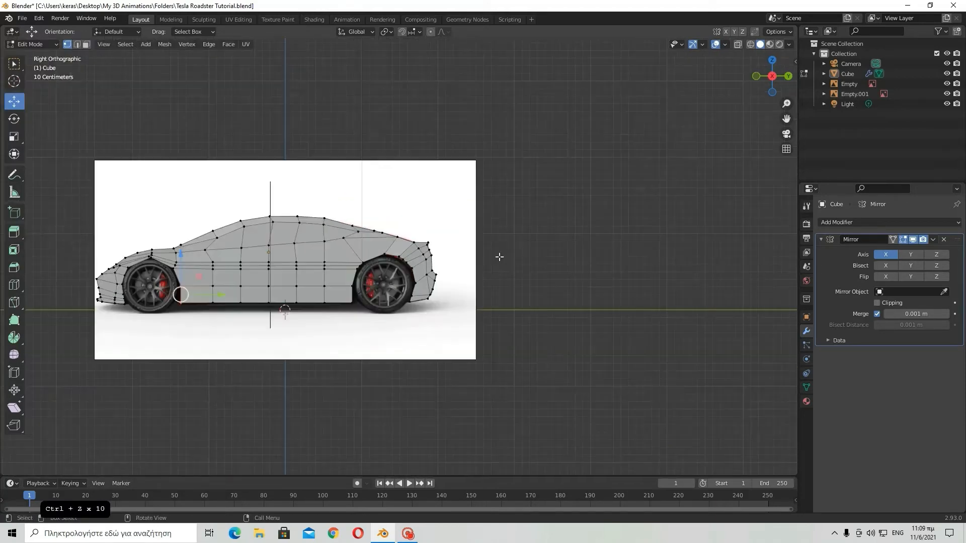
key(ctrl+z)
key(ctrl+z)
key(ctrl+z)
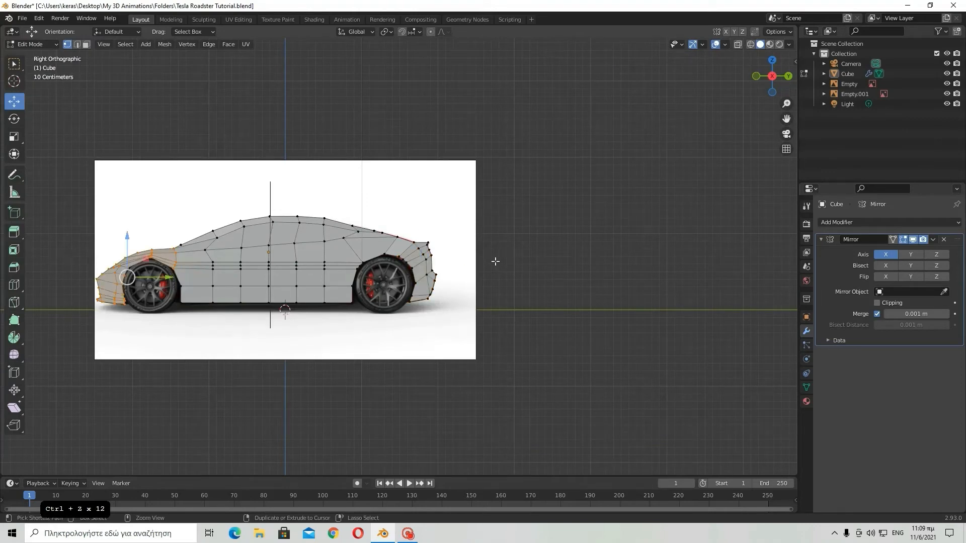
scroll(468, 273, up, 2)
key(ctrl+z)
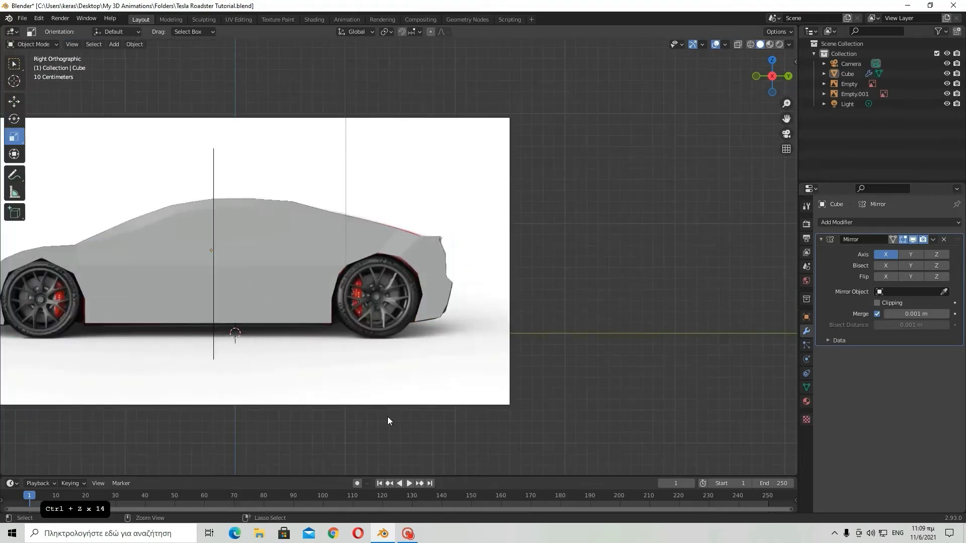
Step: Inspect the car body mesh in Edit Mode from the front and side, hiding and restoring the side reference image Empty
scroll(387, 417, down, 3)
click(307, 250)
middle_drag(315, 245, 486, 275)
key(Tab)
scroll(385, 361, up, 3)
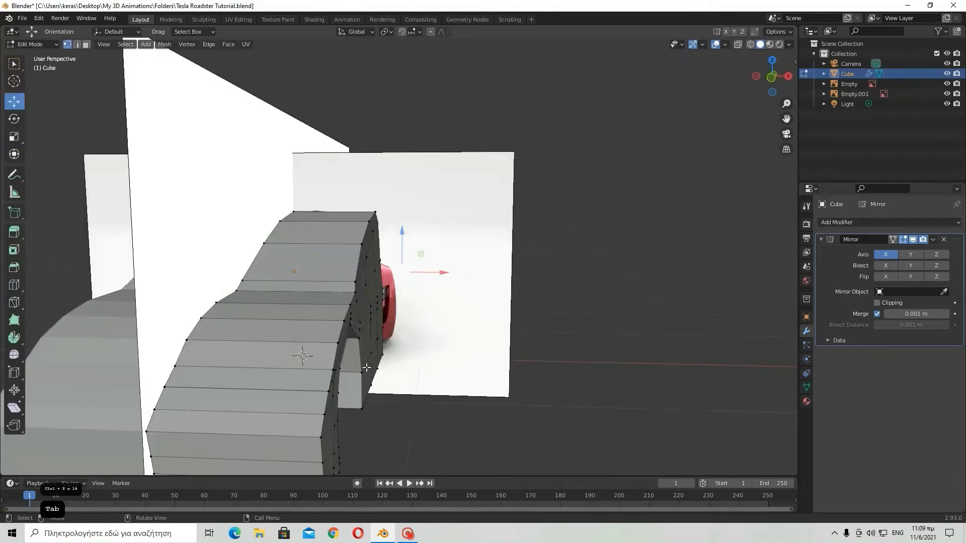
scroll(366, 368, up, 2)
scroll(365, 367, down, 4)
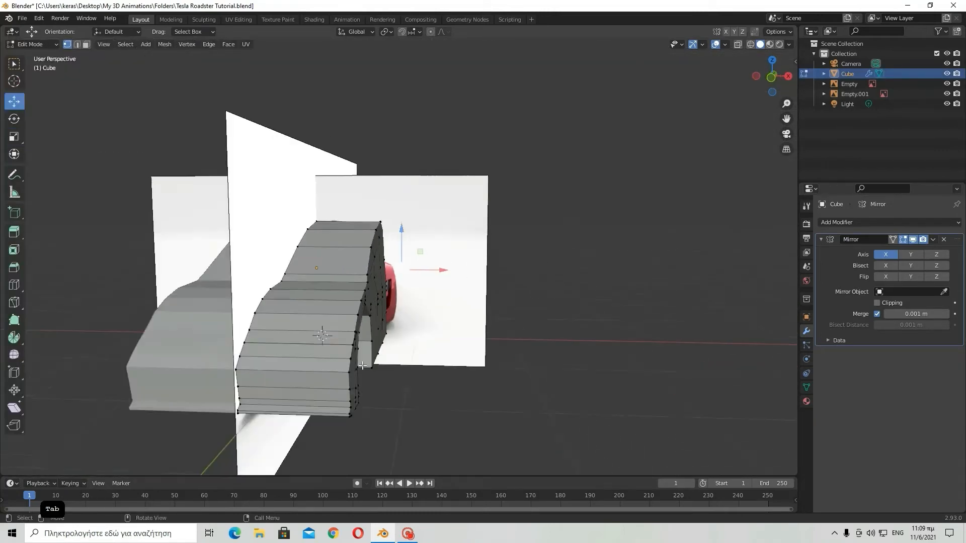
middle_drag(353, 363, 322, 332)
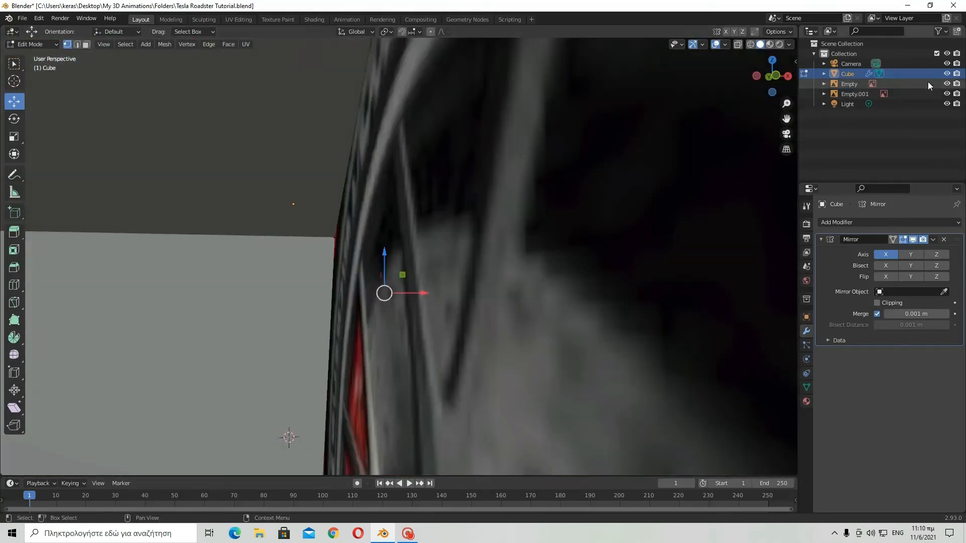
click(947, 84)
click(947, 84)
middle_drag(455, 250, 353, 133)
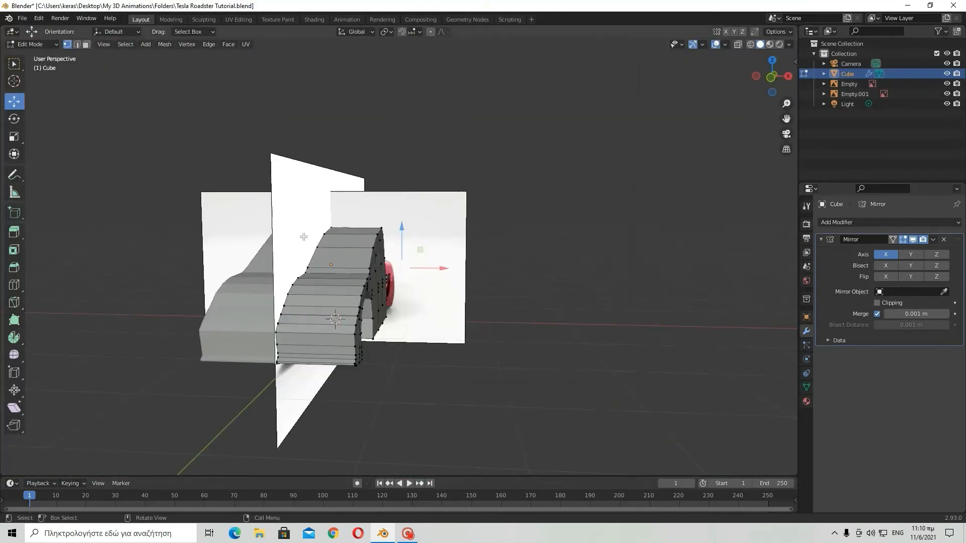
middle_drag(277, 318, 291, 264)
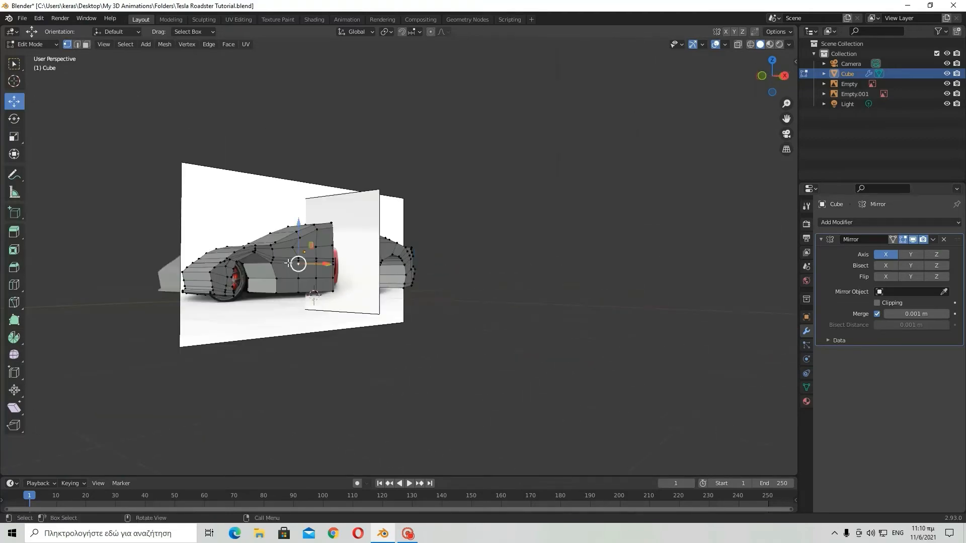
Step: Show the car body mesh in the right orthographic view with X-Ray display enabled over the side reference
key(KP_Decimal)
scroll(319, 304, down, 10)
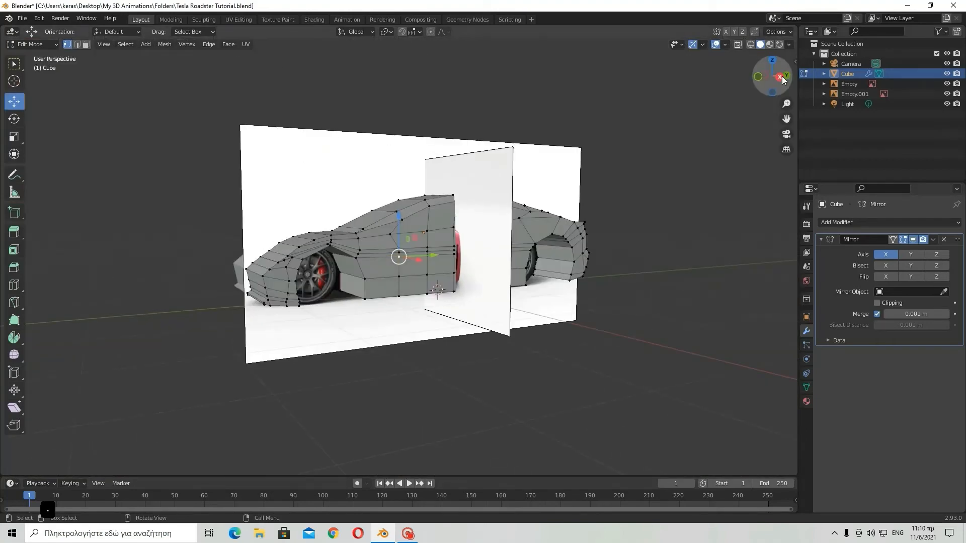
click(781, 78)
click(737, 44)
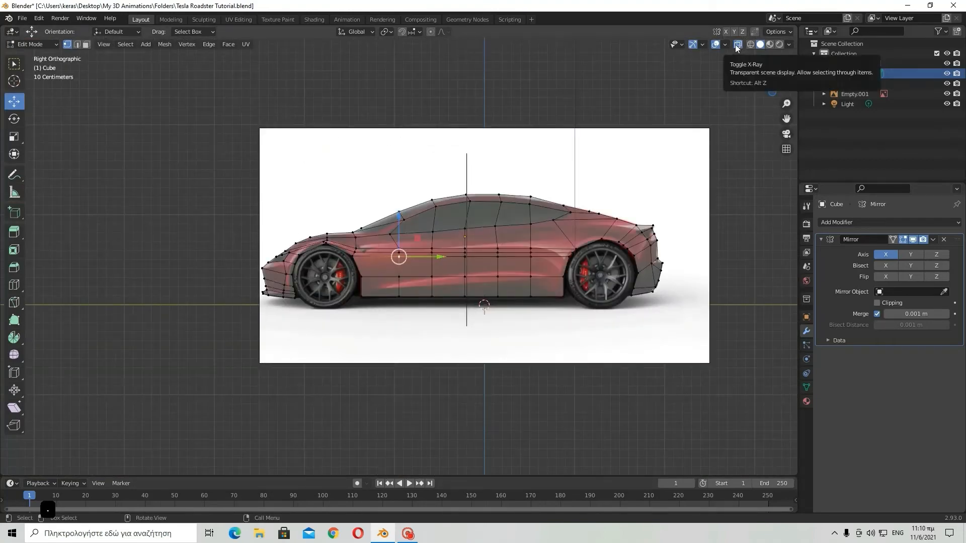
scroll(559, 276, up, 3)
scroll(546, 292, down, 1)
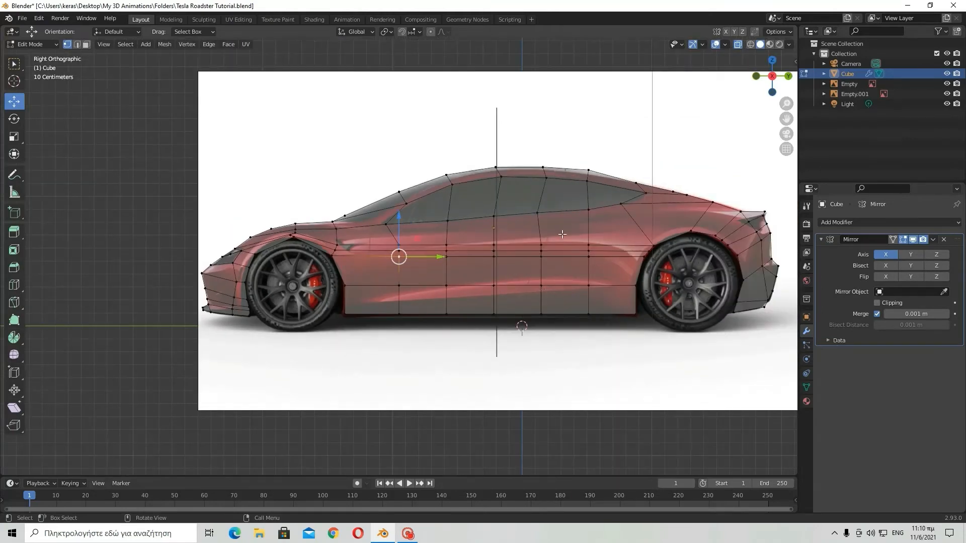
Step: Compare the see-through car body with the front reference image in Object Mode and Edit Mode
middle_drag(328, 183, 438, 190)
scroll(528, 224, down, 5)
key(Tab)
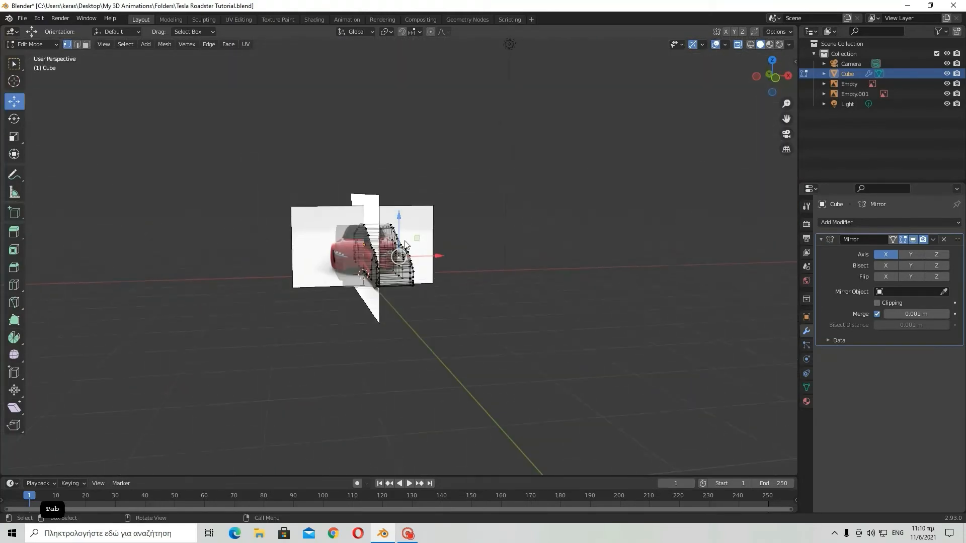
key(Tab)
scroll(352, 291, up, 6)
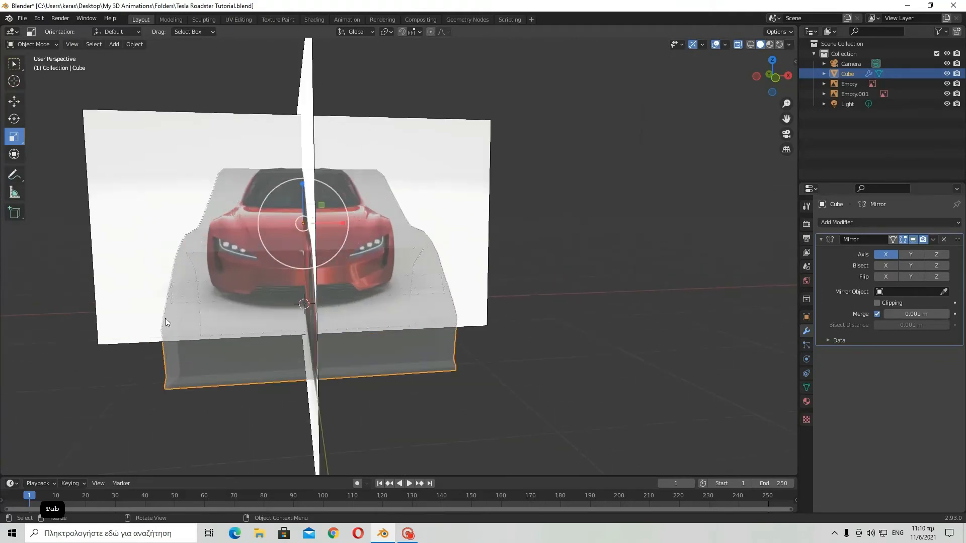
key(Tab)
middle_drag(322, 298, 303, 367)
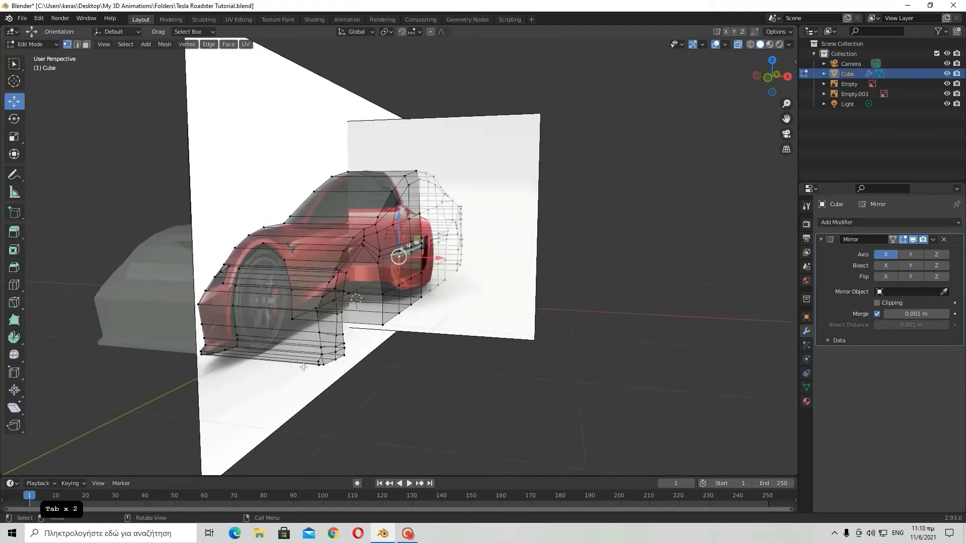
Step: Move the side sill's lower corner vertices slightly toward the front wheel along the Y axis in the right orthographic view
click(787, 76)
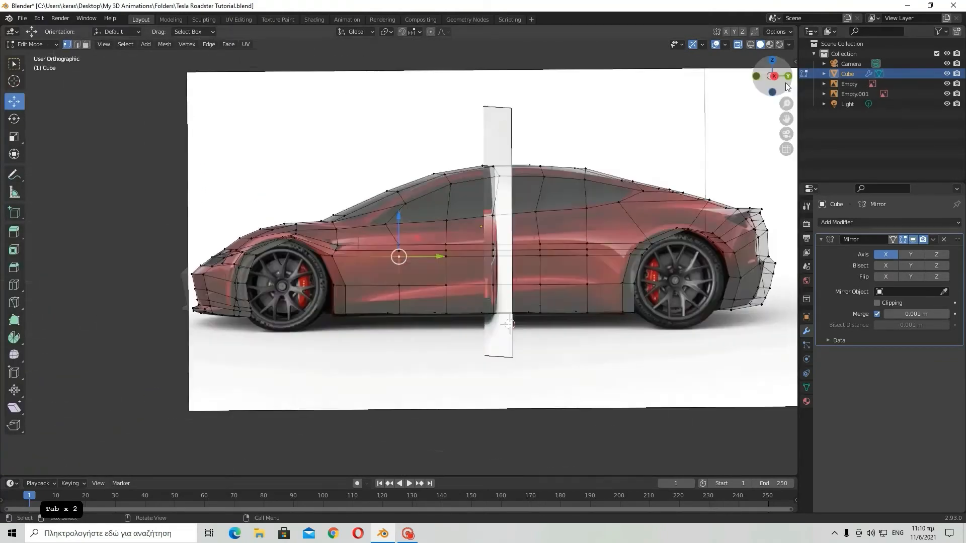
scroll(444, 260, up, 1)
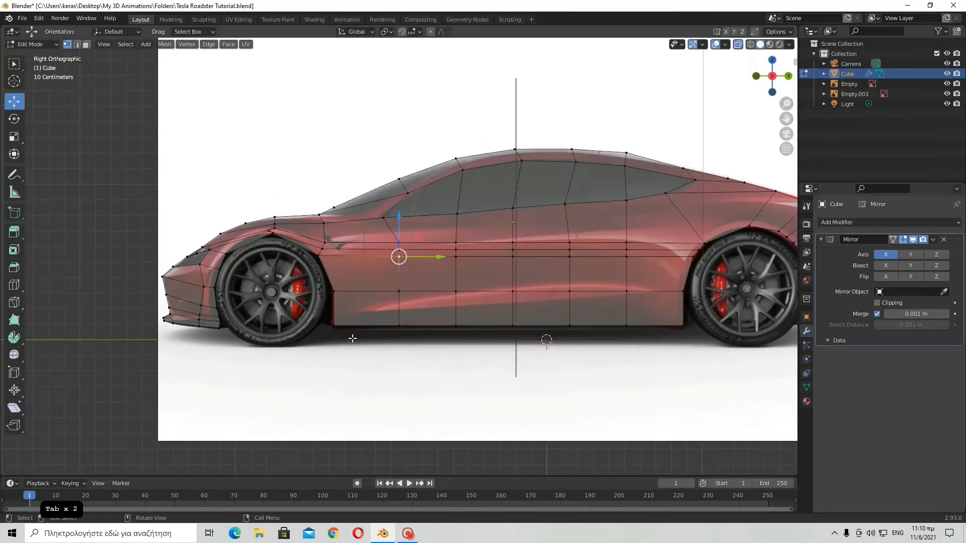
click(333, 309)
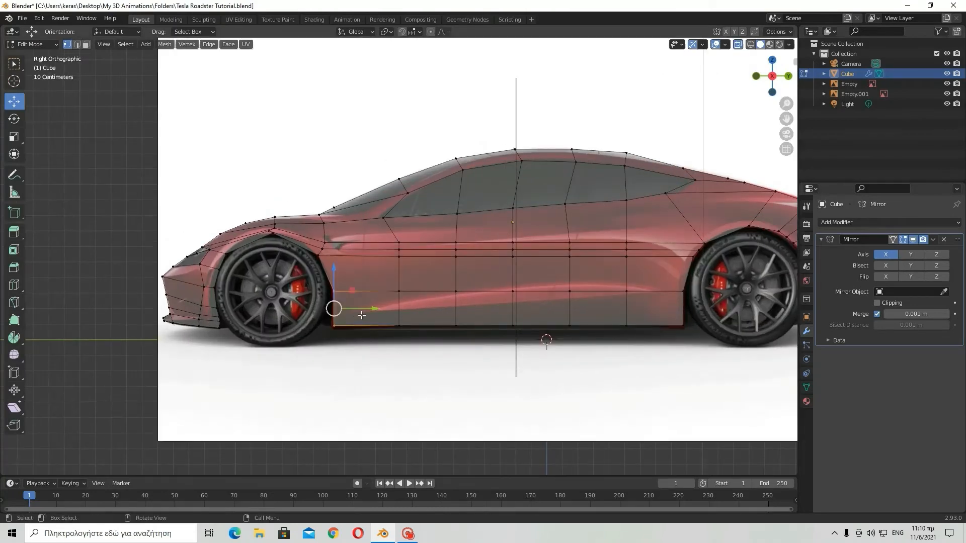
drag(367, 312, 364, 313)
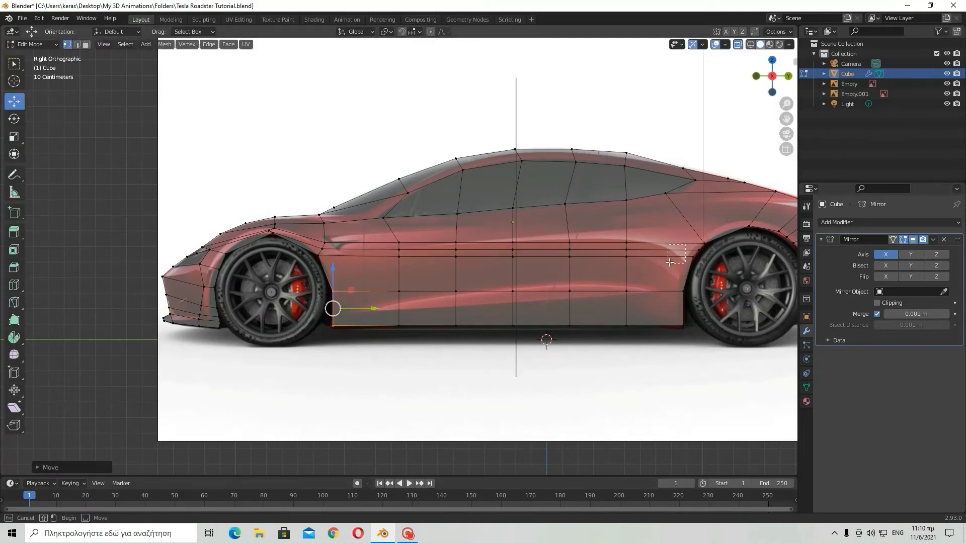
Step: Lower the side sill's rear corner vertex and shift it slightly toward the rear wheel to match the side reference
click(683, 326)
key(KP_Decimal)
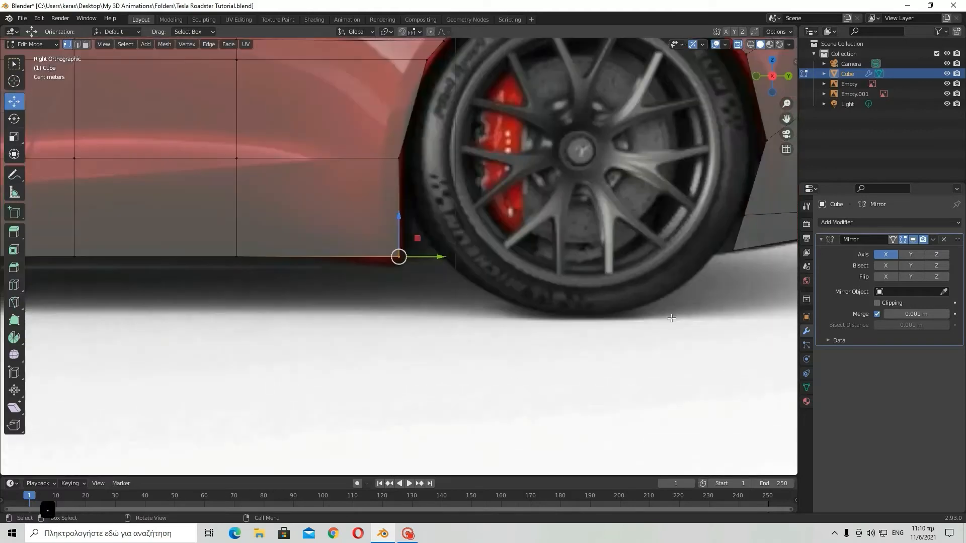
drag(399, 223, 399, 231)
drag(440, 267, 441, 267)
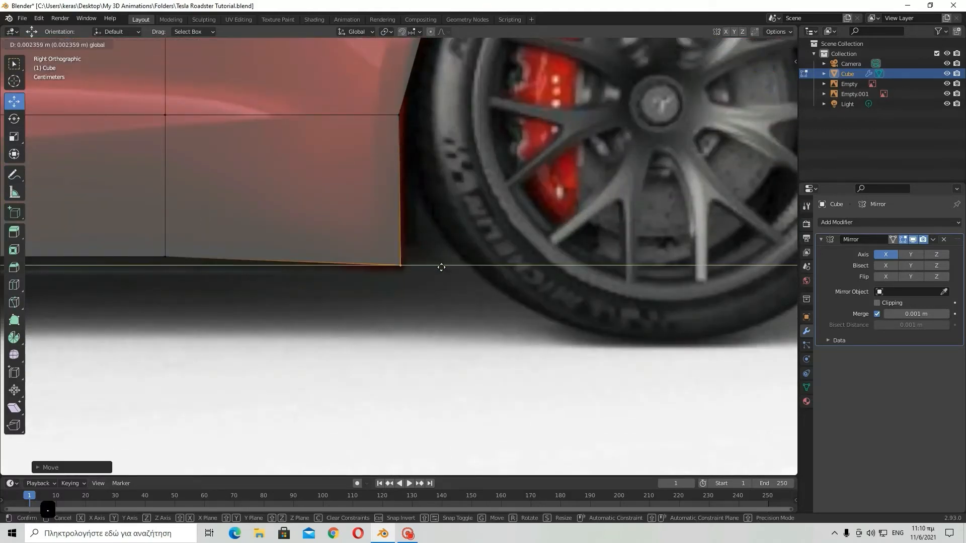
scroll(516, 211, down, 6)
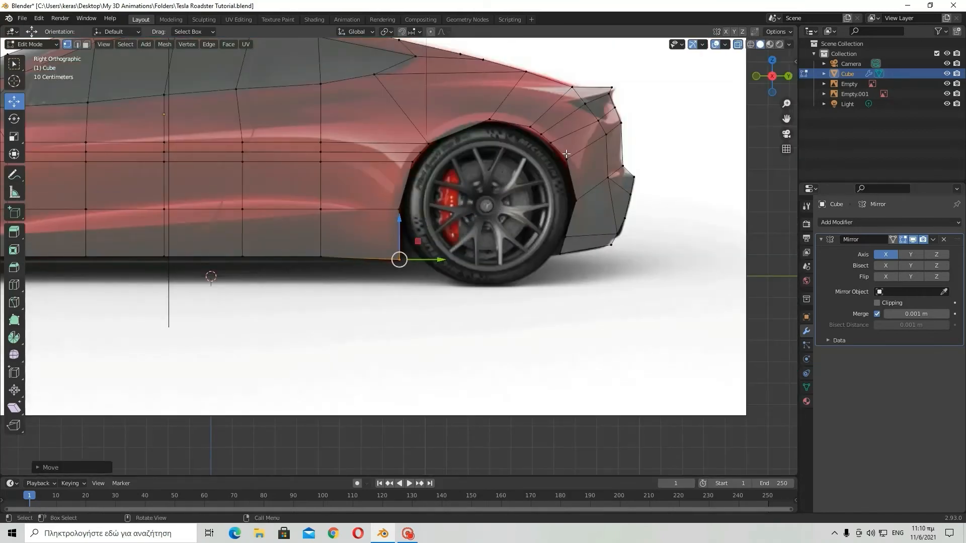
Step: Adjust the upper rear vertices of the rear wheel arch to follow the arch in the side reference
drag(563, 153, 592, 161)
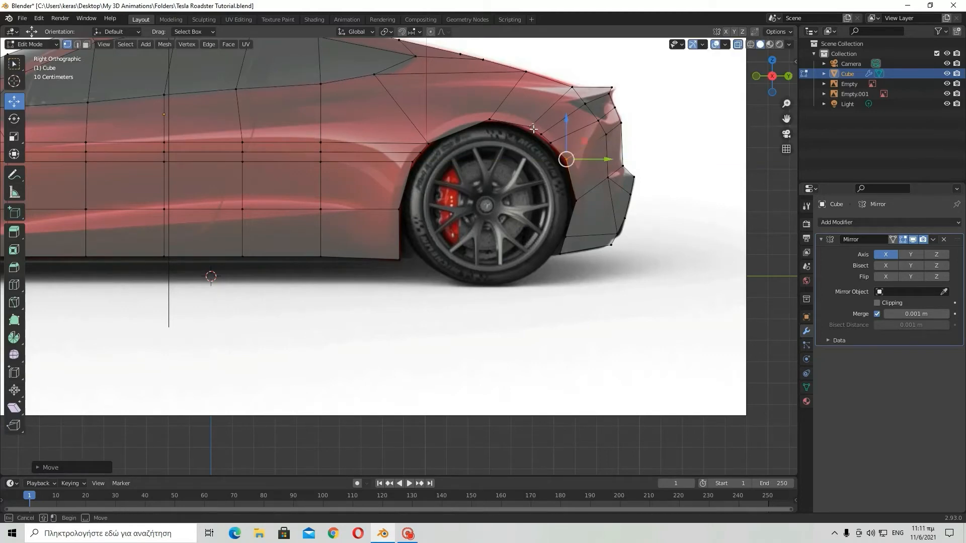
click(531, 125)
drag(532, 113, 533, 115)
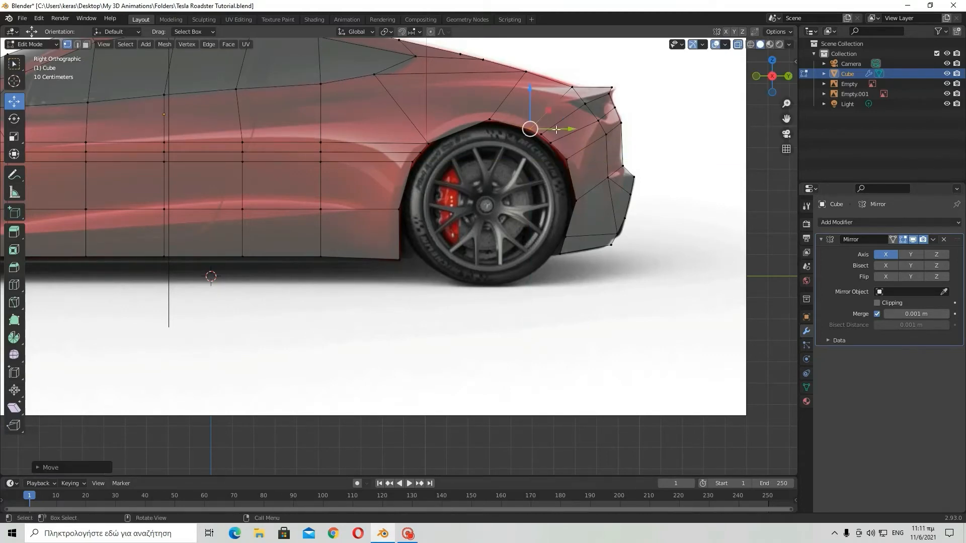
Step: Move the rear bumper's lower vertex slightly outward to meet the reference outline
click(618, 233)
key(g)
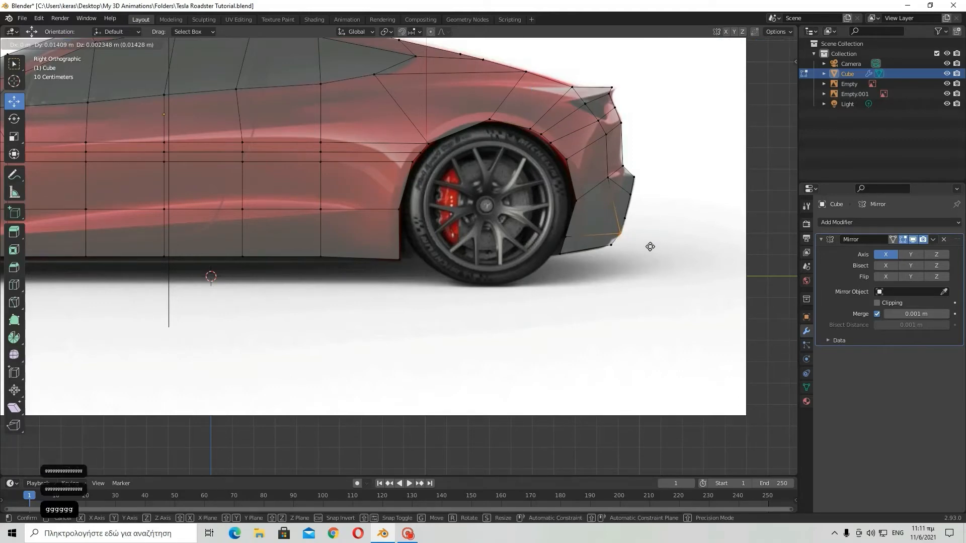
click(650, 247)
key(g)
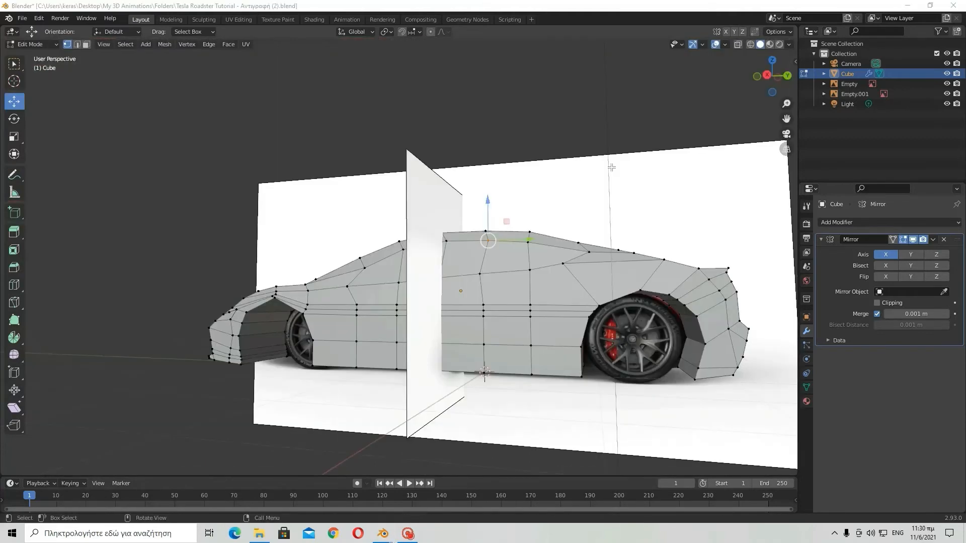
Step: Enable X-Ray in the right orthographic view and try to nudge the rear bumper's lower vertex onto the reference outline
click(738, 44)
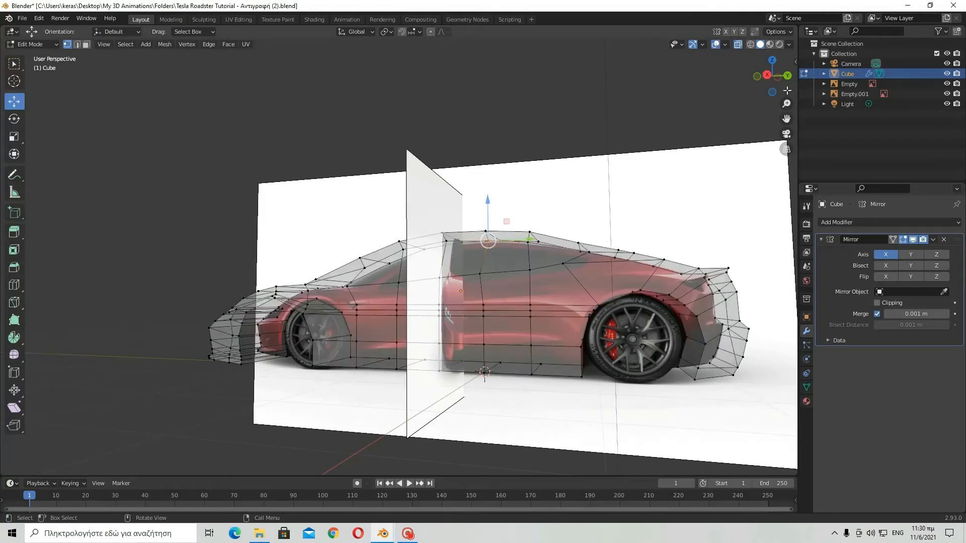
click(767, 75)
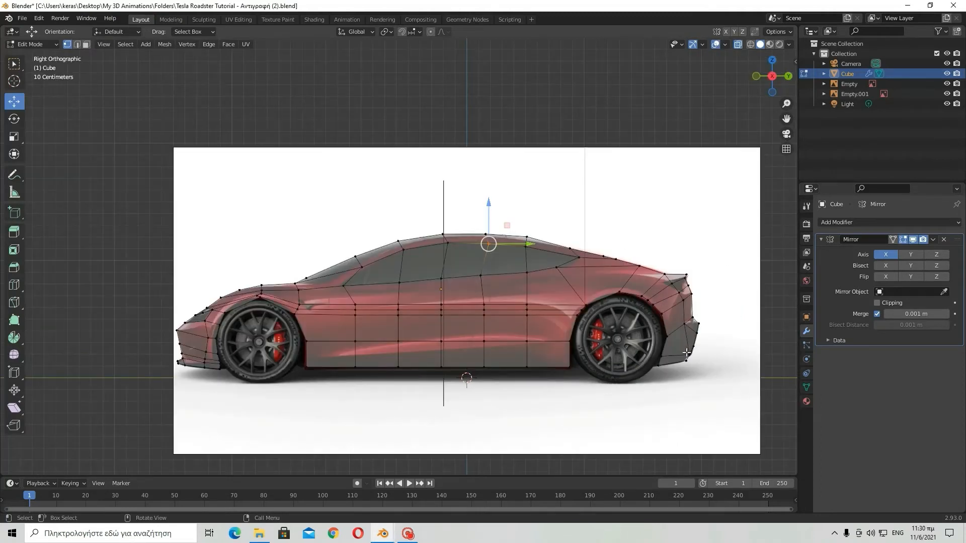
click(688, 354)
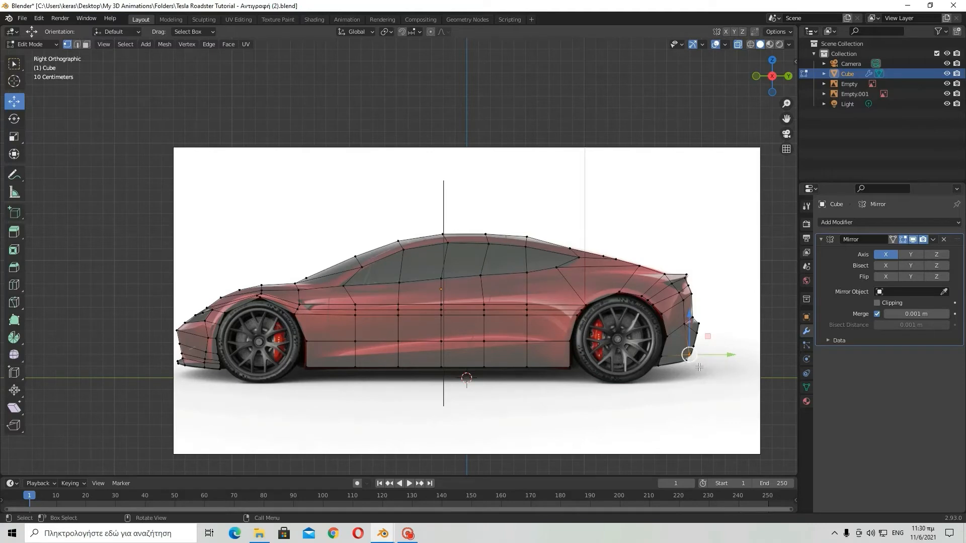
key(g)
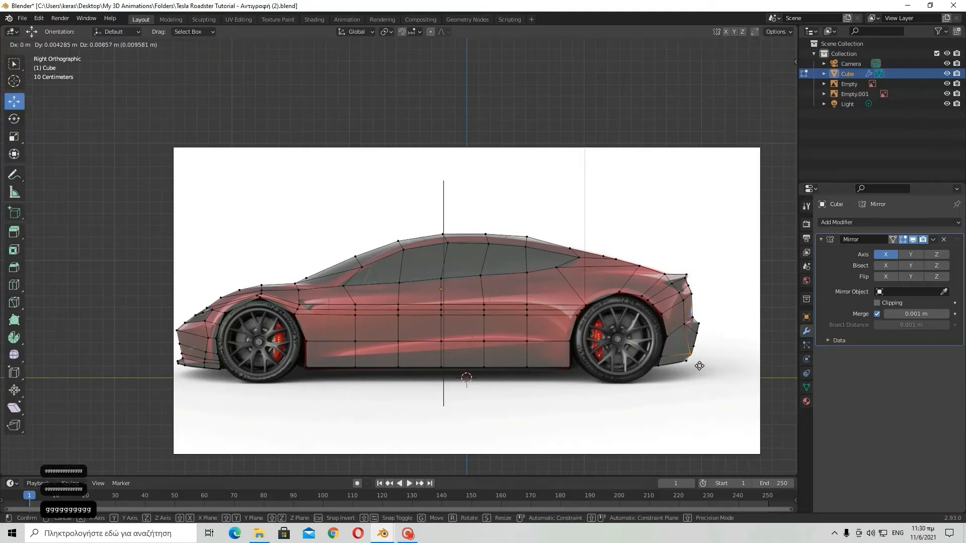
click(701, 365)
Step: Try to fit the side sill's rear and front lower corner vertices and the rear roof vertex to the side reference
scroll(595, 361, up, 1)
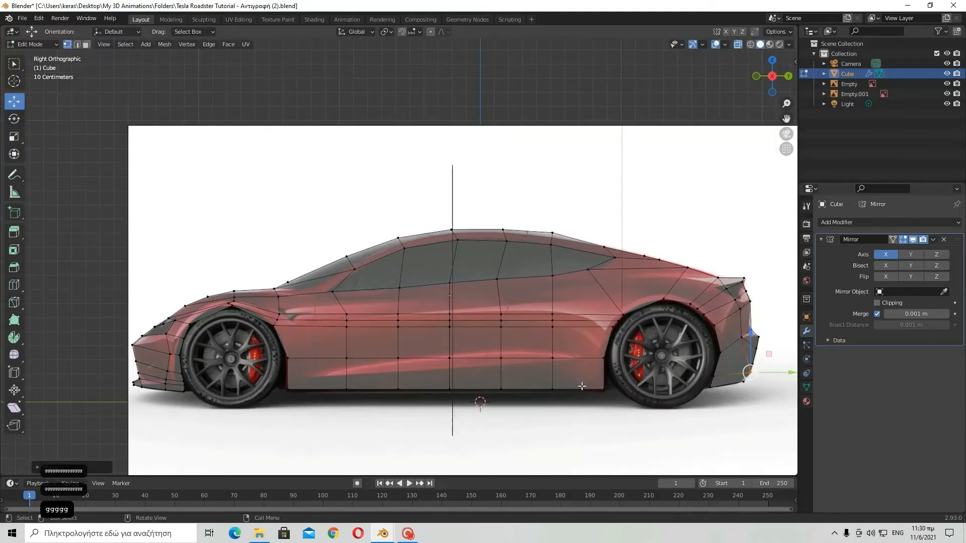
scroll(581, 387, up, 1)
click(644, 417)
key(g)
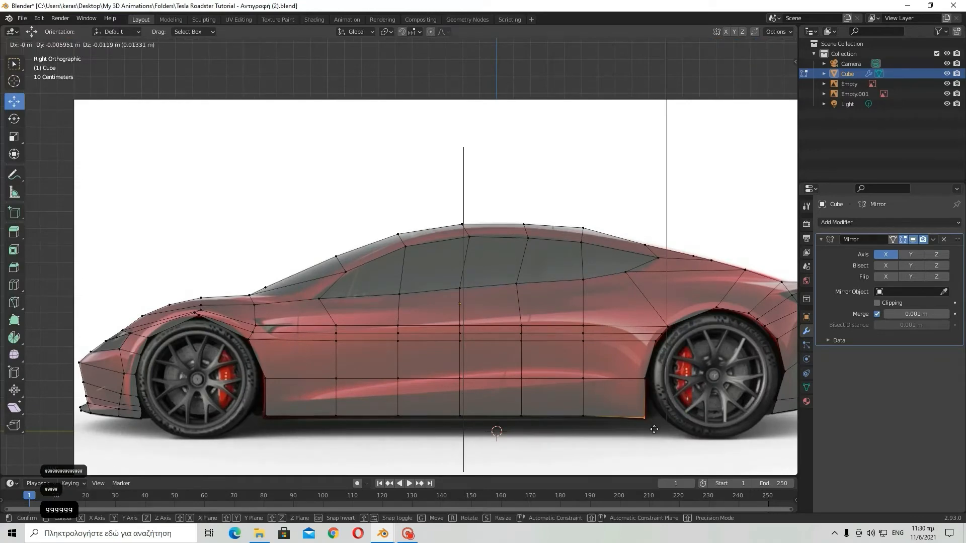
click(654, 429)
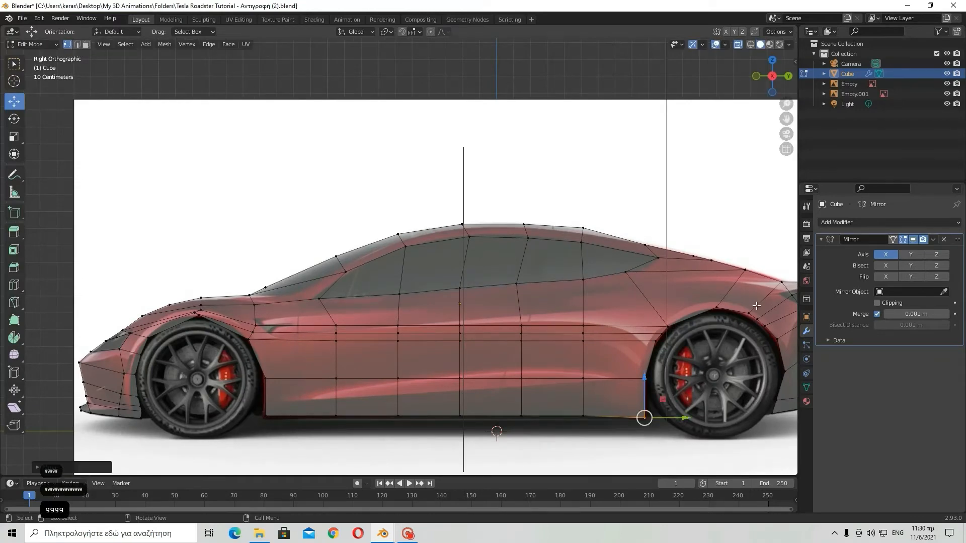
drag(264, 413, 276, 425)
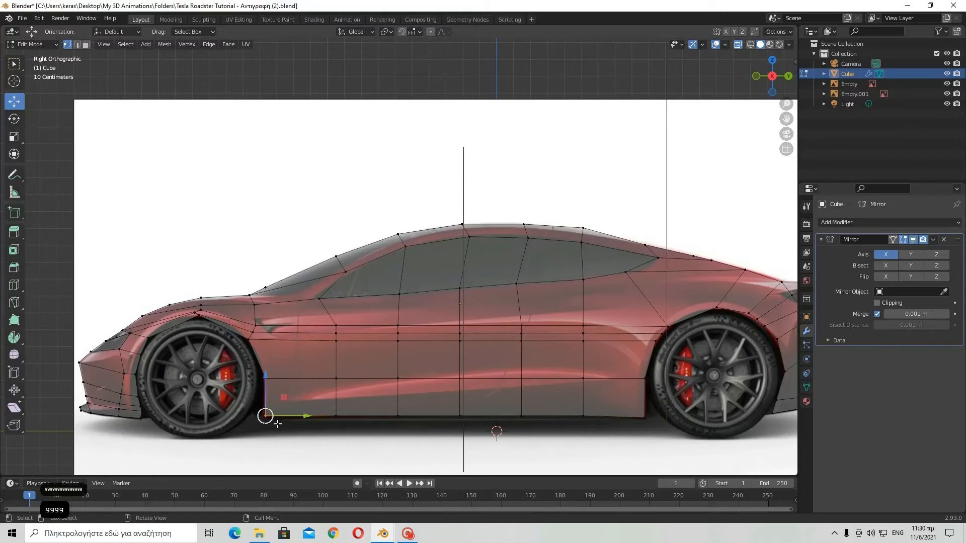
key(g)
click(277, 422)
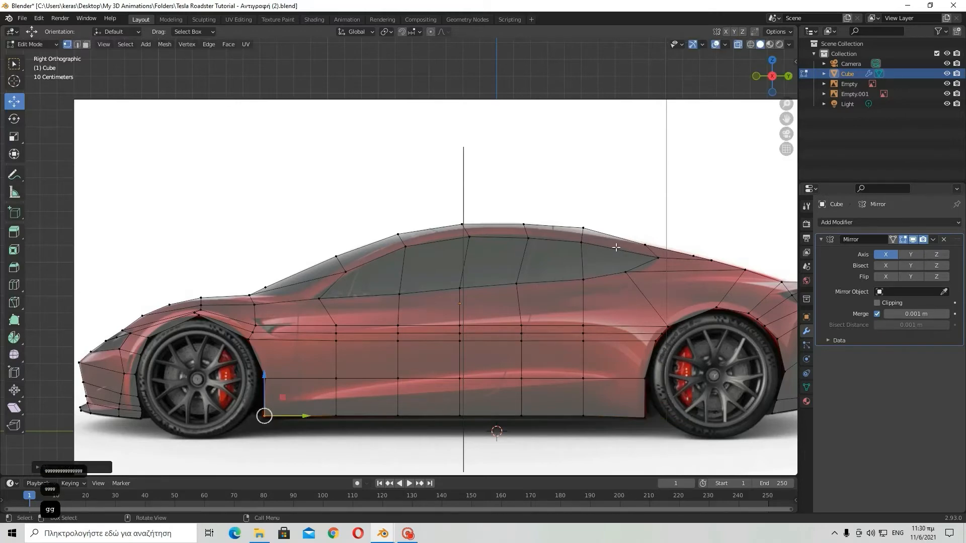
click(583, 228)
drag(586, 199, 585, 202)
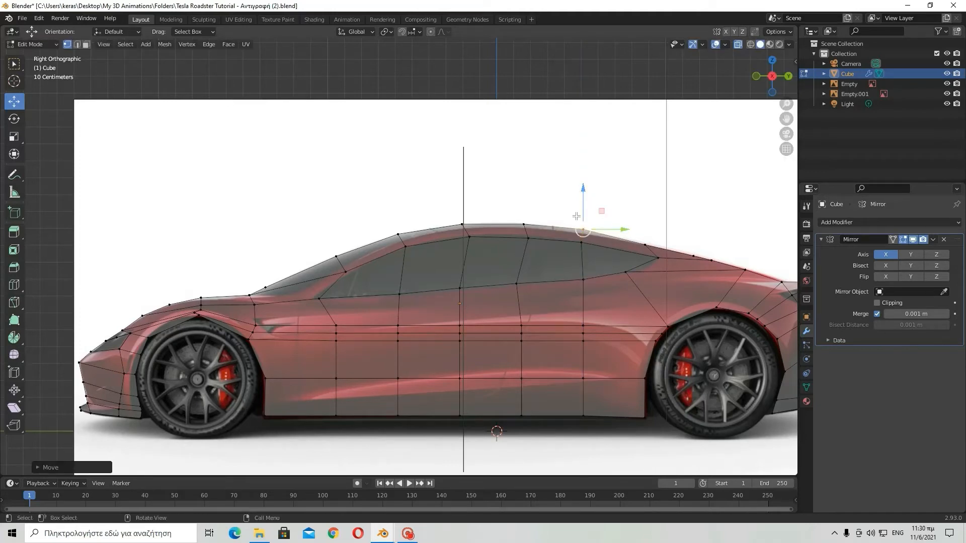
Step: Undo the last vertex moves on the roof, side sill and rear bumper
key(ctrl+z)
key(ctrl+z)
key(ctrl+z)
key(ctrl+z)
key(ctrl+z)
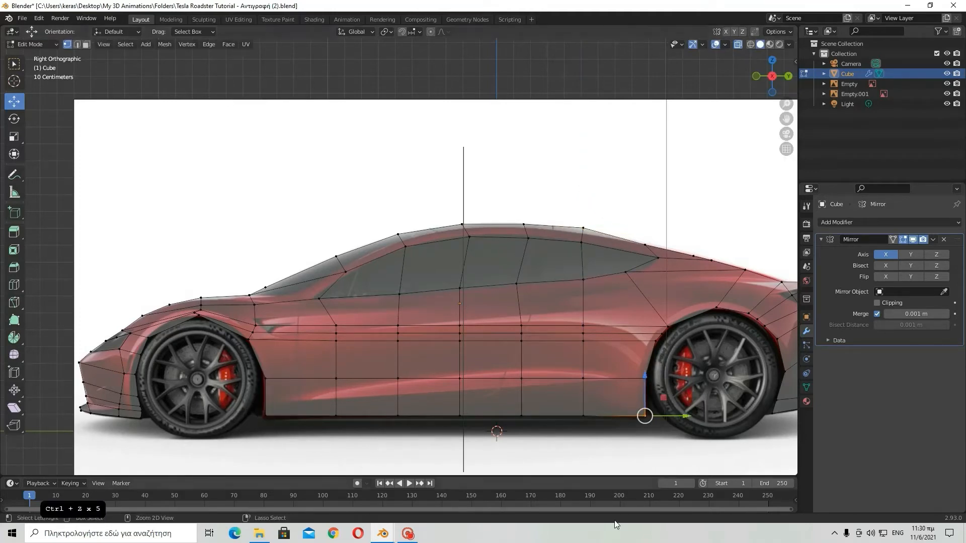
scroll(647, 446, down, 1)
key(ctrl+z)
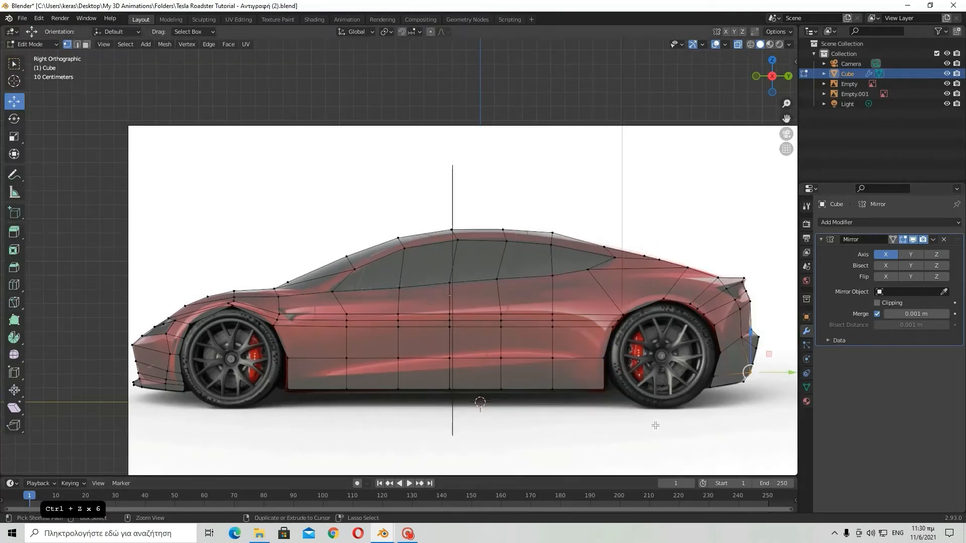
key(ctrl+z)
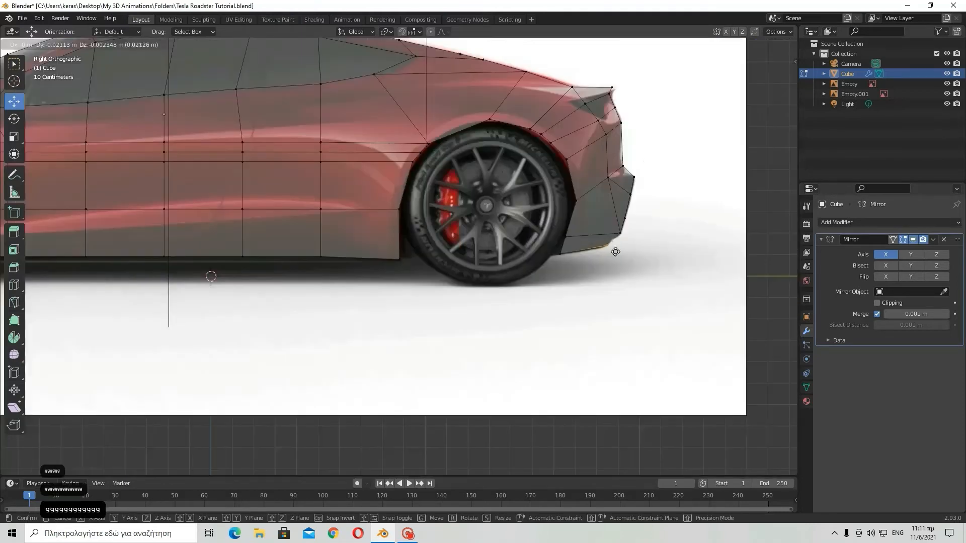
Step: Fit the rear bumper's bottom vertex and the tail spoiler's tip and front vertices to the side reference outline
key(g)
click(629, 94)
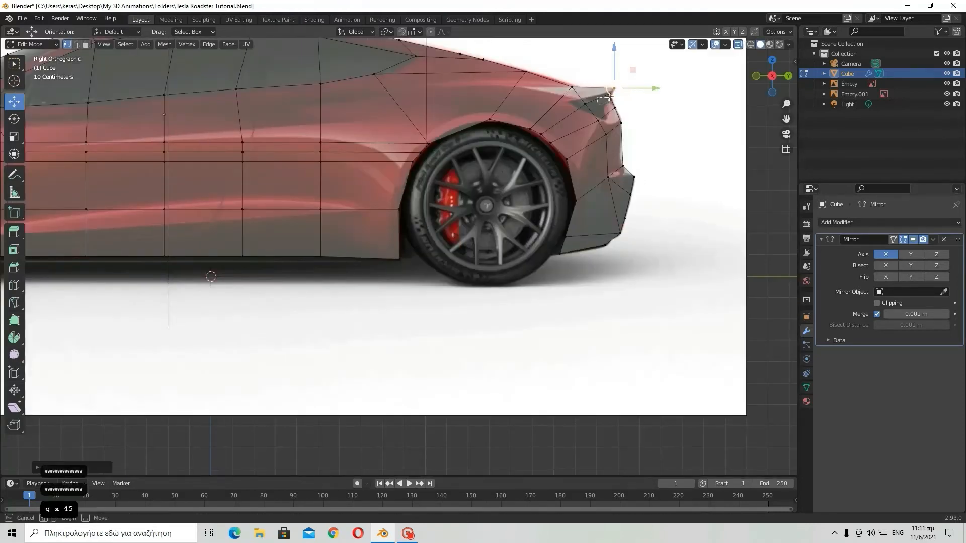
click(612, 96)
key(g)
click(622, 100)
click(577, 92)
key(g)
click(581, 95)
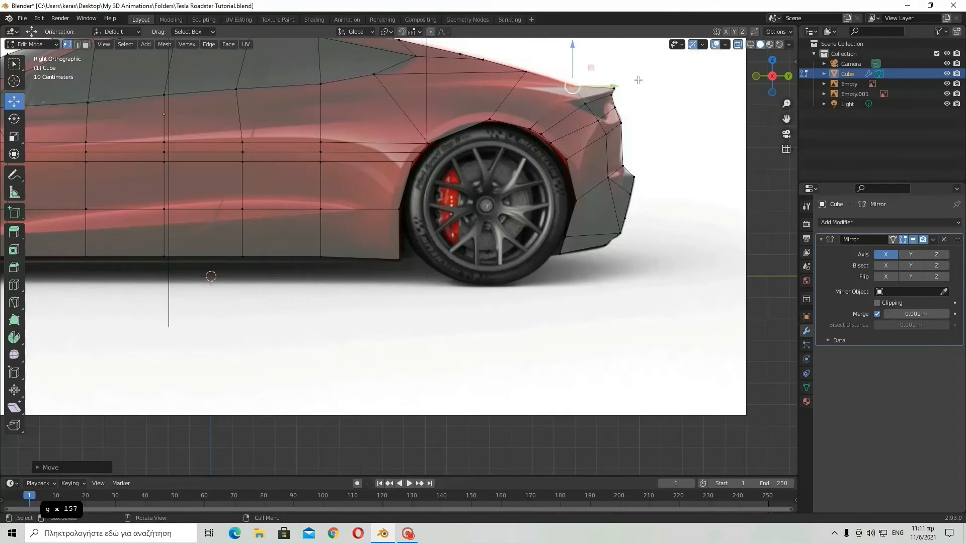
Step: Compare the body with the side reference in Object Mode by hiding and showing the Cube
scroll(498, 157, down, 5)
key(Tab)
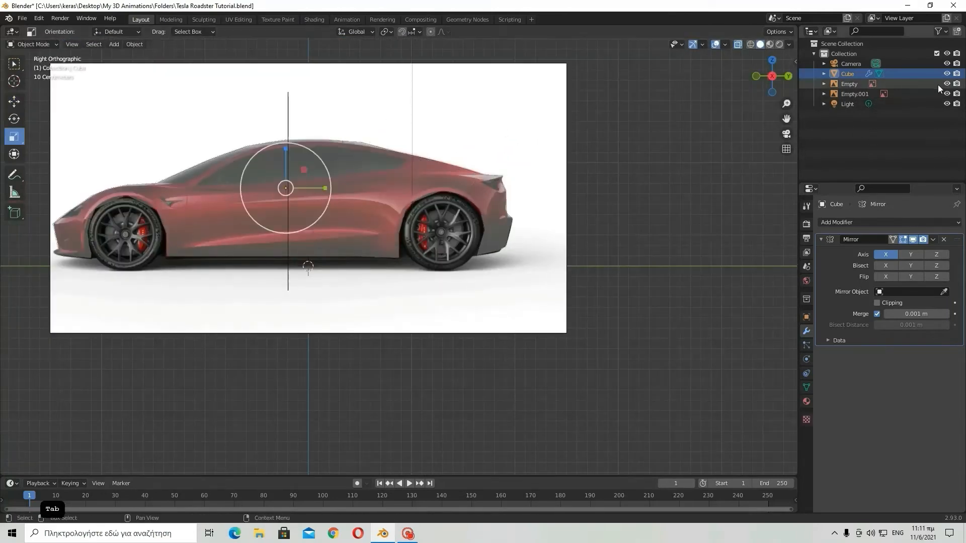
key(Tab)
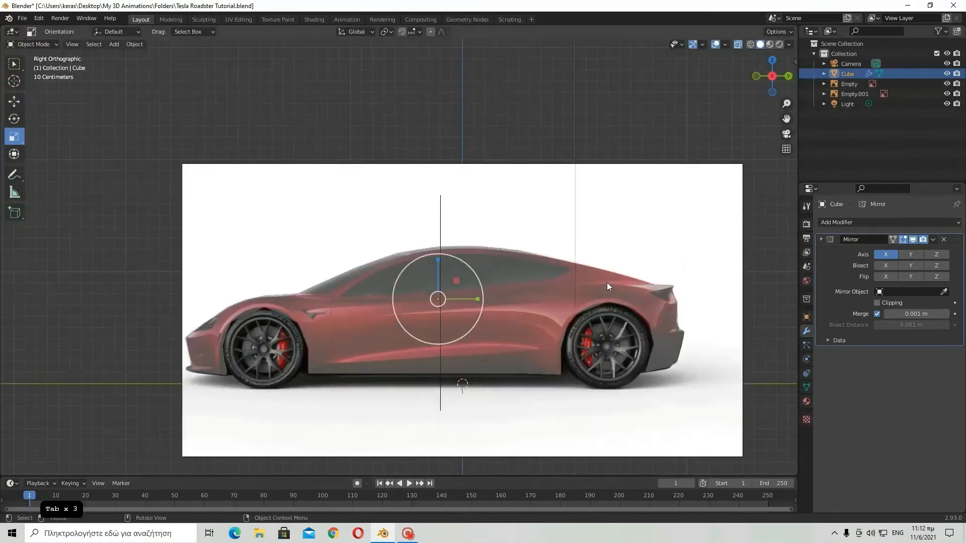
click(946, 75)
click(947, 75)
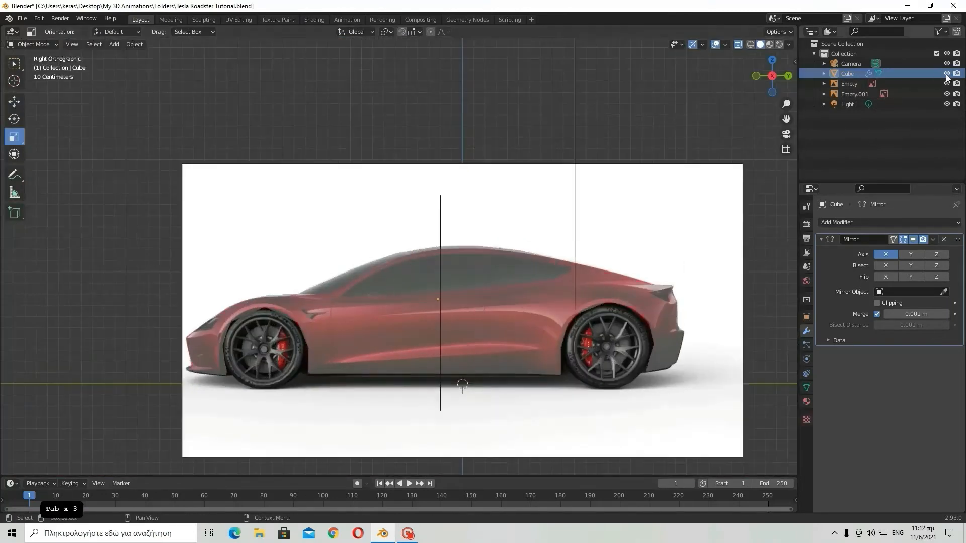
click(946, 75)
click(947, 75)
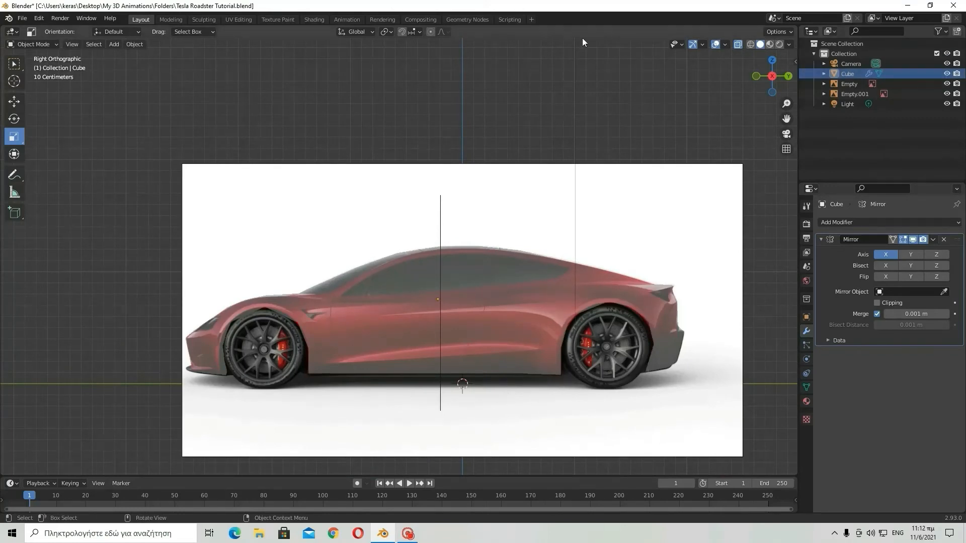
Step: Examine the solid body mesh in Edit Mode around the nose and front wheel arch from several angles
middle_drag(594, 281, 243, 325)
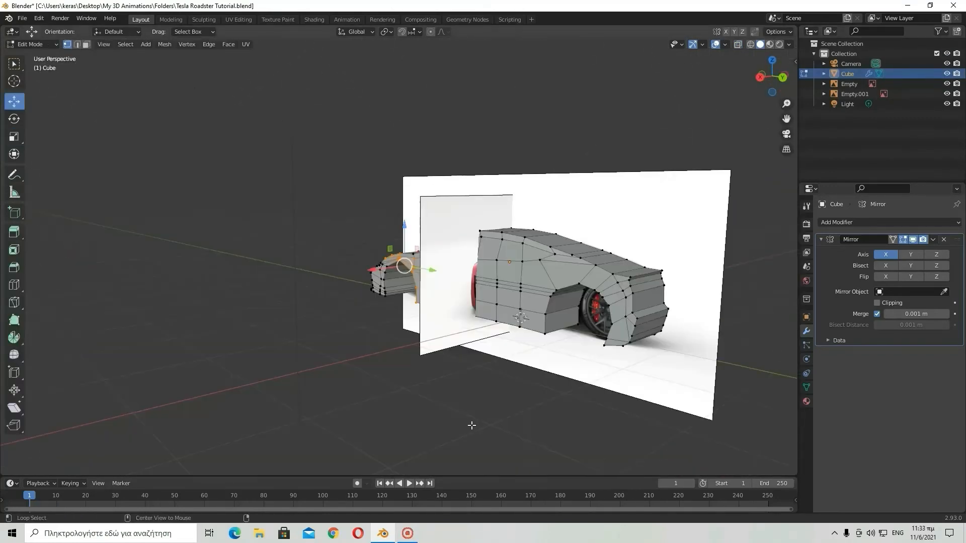
click(259, 327)
middle_drag(347, 322, 407, 298)
scroll(457, 319, up, 6)
scroll(407, 299, up, 3)
scroll(406, 298, up, 1)
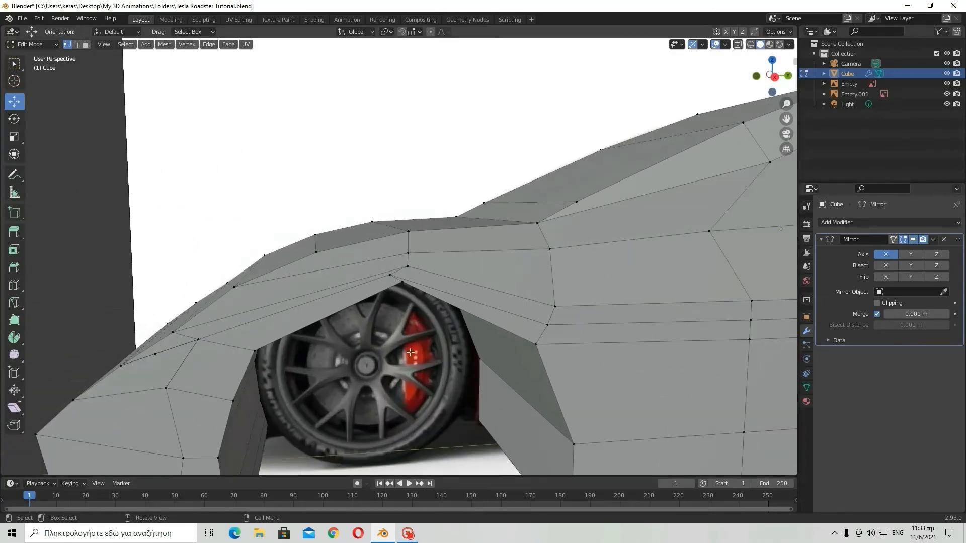
scroll(443, 347, down, 8)
mouse_move(612, 328)
middle_down()
mouse_move(548, 316)
mouse_move(604, 323)
middle_up()
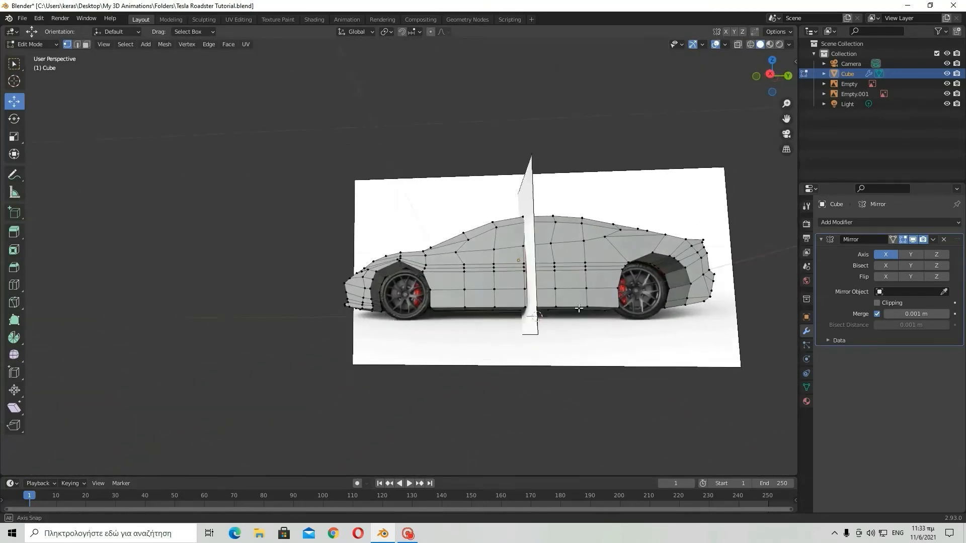
middle_drag(676, 329, 335, 349)
scroll(617, 328, up, 3)
scroll(335, 350, up, 4)
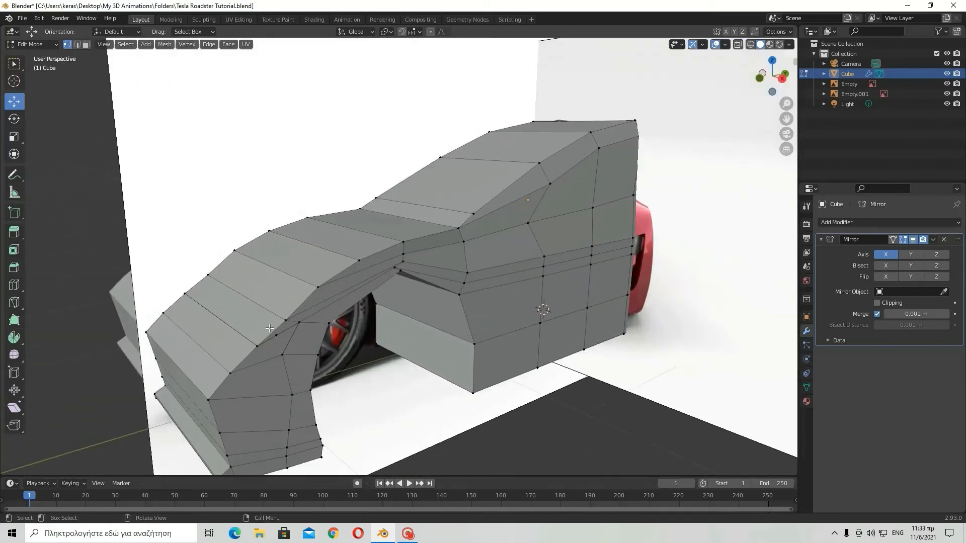
scroll(301, 337, down, 2)
scroll(310, 343, up, 2)
middle_drag(267, 391, 216, 364)
scroll(431, 355, up, 2)
middle_drag(432, 355, 521, 318)
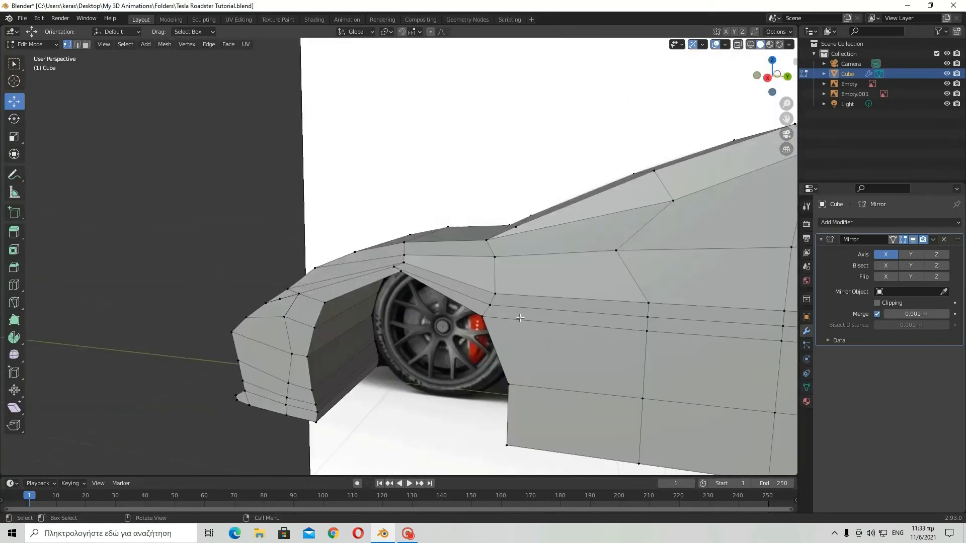
Step: Select the vertices along the front wheel arch's rear edge, above the arch and across the fender ahead of the wheel
drag(482, 250, 532, 465)
middle_drag(400, 366, 426, 345)
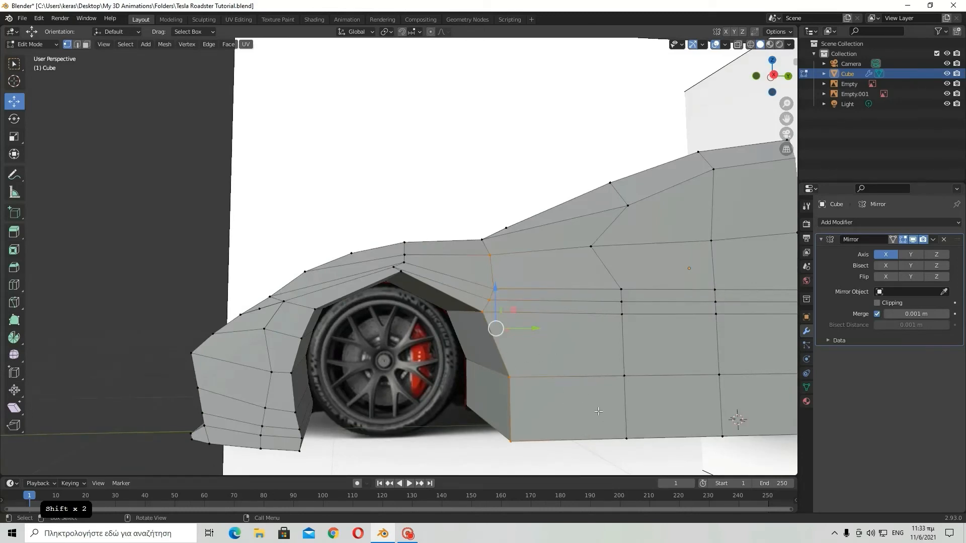
middle_drag(520, 327, 639, 370)
scroll(352, 317, down, 5)
middle_drag(331, 305, 251, 272)
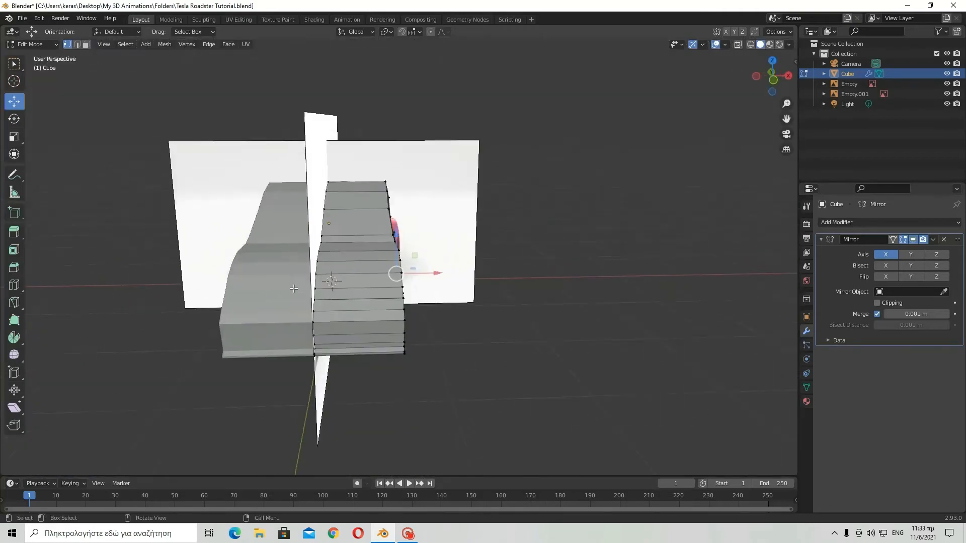
scroll(171, 240, up, 6)
middle_drag(201, 303, 151, 288)
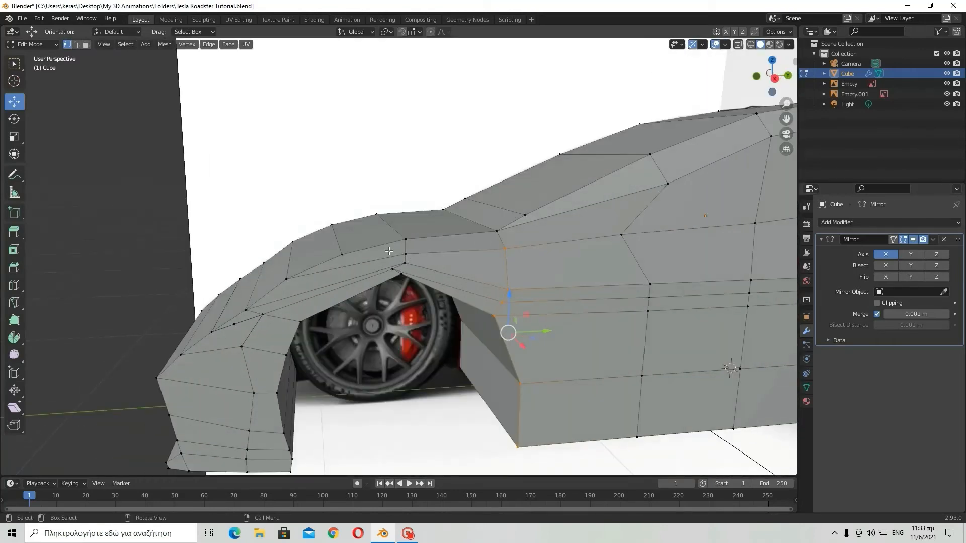
shift+drag(383, 232, 432, 287)
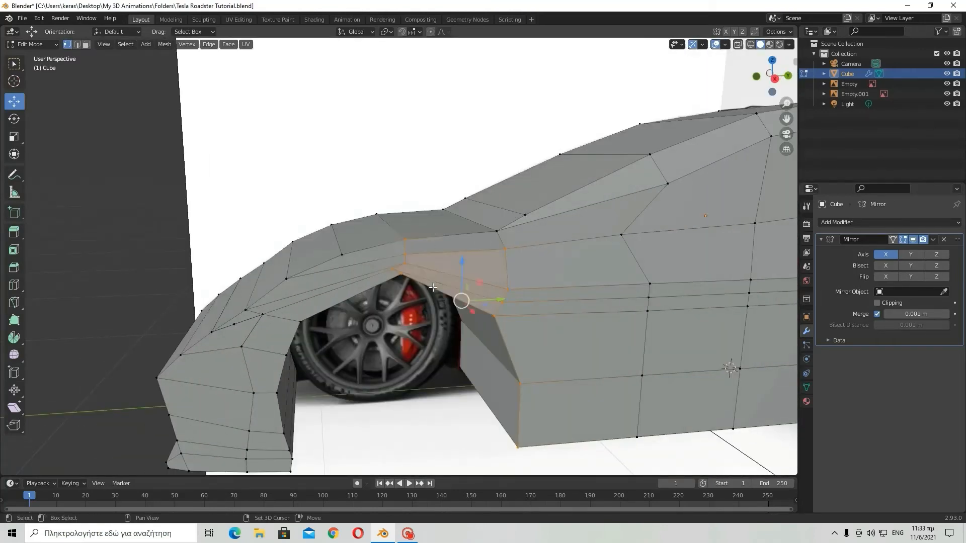
shift+click(342, 255)
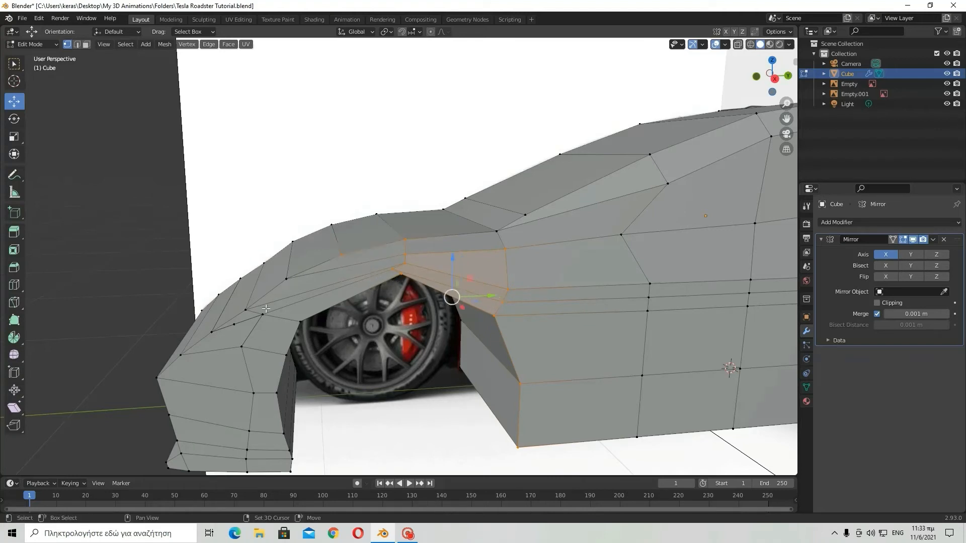
shift+click(287, 279)
shift+drag(229, 300, 262, 345)
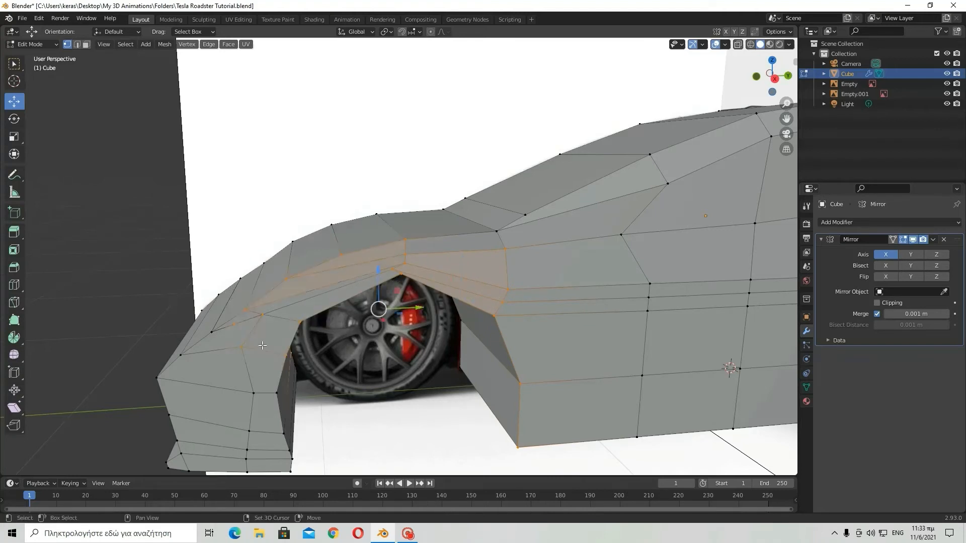
shift+click(213, 331)
Step: Undo the last two selection additions and extend the selection along the fender's front edge and down the bumper side
middle_drag(216, 328, 246, 342)
key(ctrl+z)
key(ctrl+z)
shift+click(213, 319)
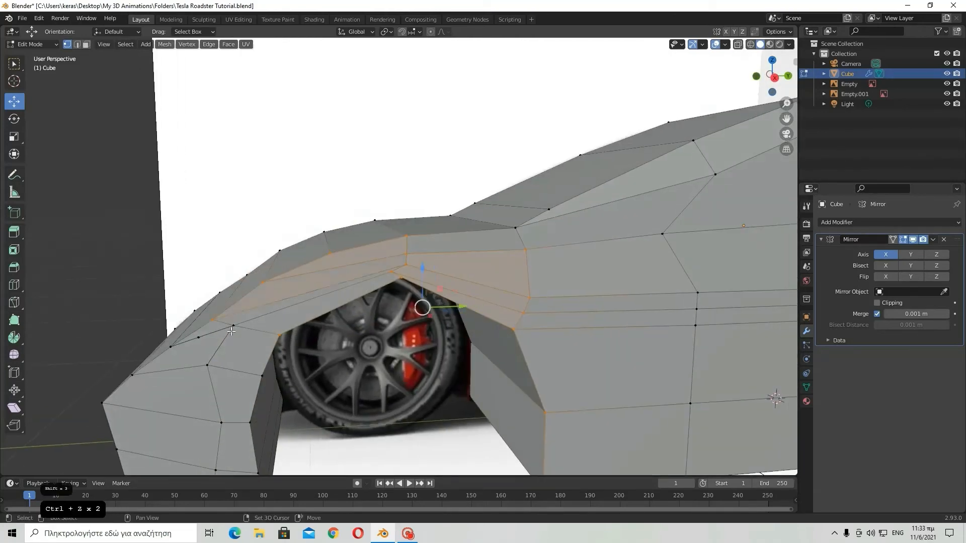
shift+click(198, 336)
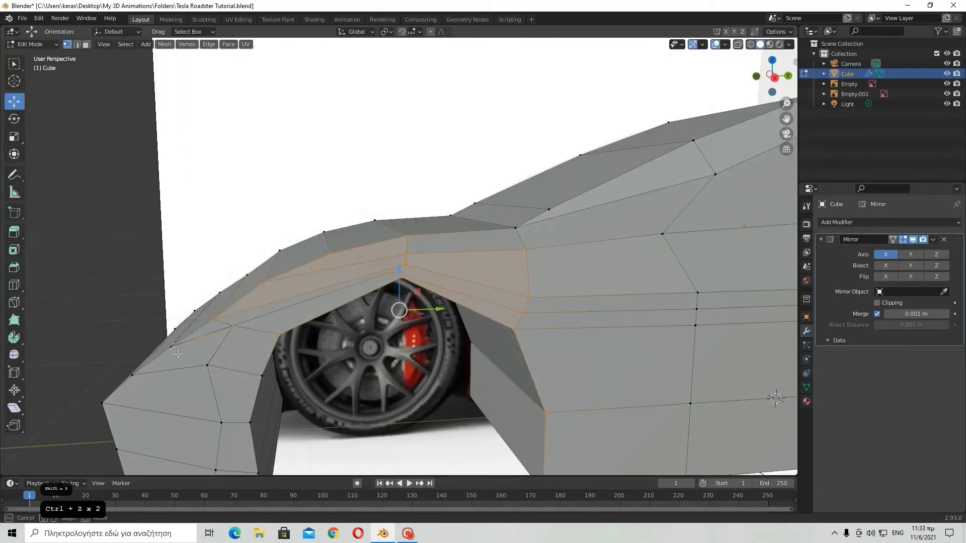
shift+click(170, 347)
shift+drag(146, 388, 146, 388)
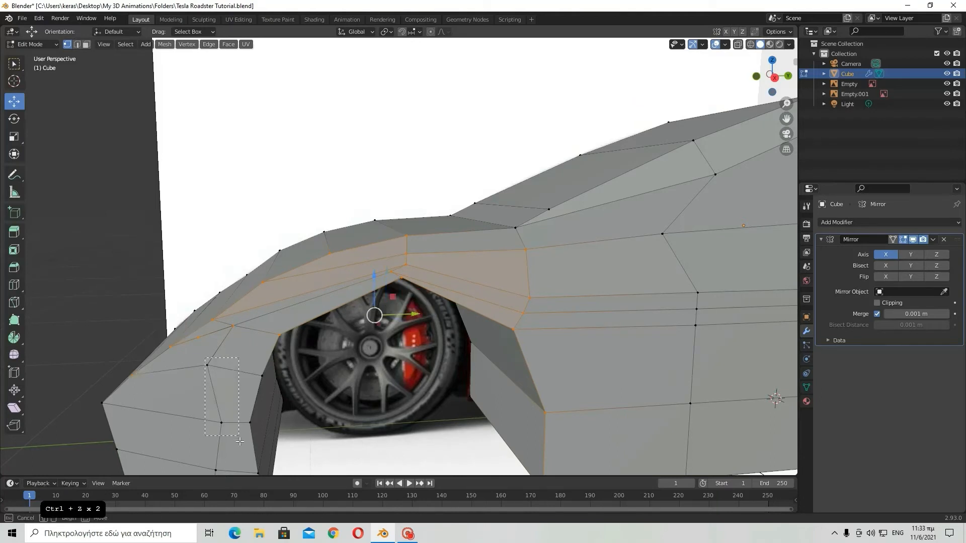
shift+drag(239, 442, 250, 494)
shift+drag(262, 542, 262, 542)
Step: Add the front bumper's lower side, lip and front corner vertices to the selection
scroll(263, 372, down, 2)
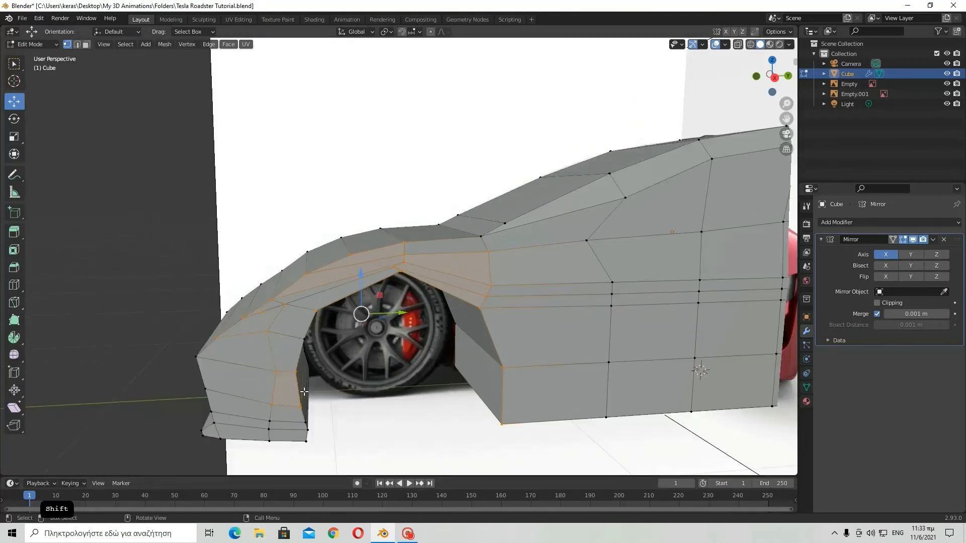
middle_drag(295, 329, 278, 421)
shift+drag(258, 431, 305, 464)
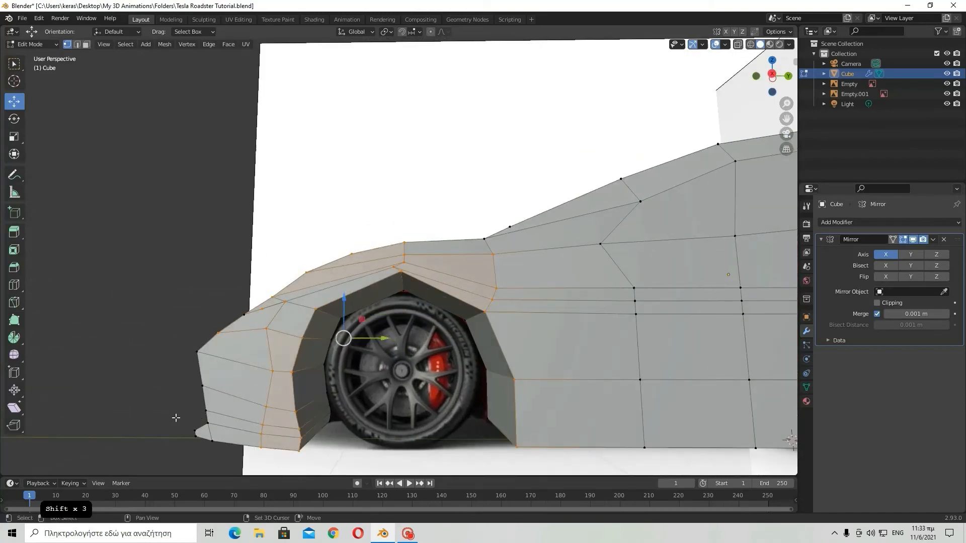
shift+drag(177, 418, 221, 457)
shift+drag(194, 390, 211, 428)
shift+drag(191, 369, 209, 398)
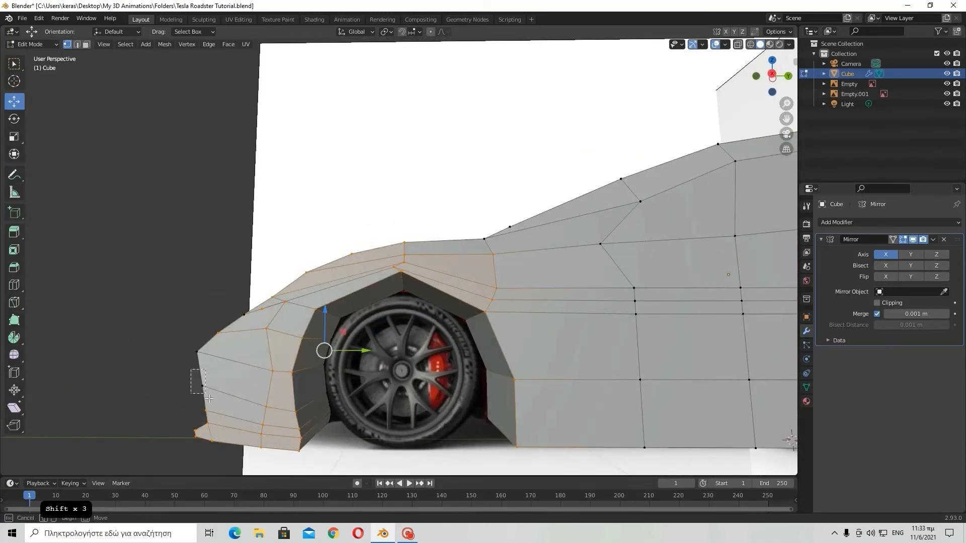
shift+drag(188, 347, 206, 376)
Step: Try to move the selected fender, arch and bumper side vertices outward along the X axis
middle_drag(276, 342, 457, 351)
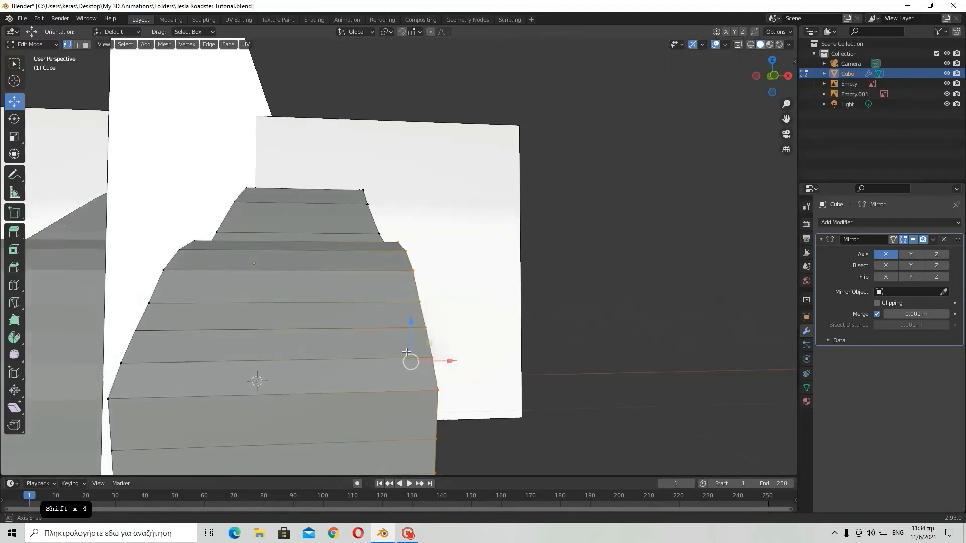
scroll(457, 352, down, 1)
mouse_move(446, 341)
mouse_down()
mouse_move(463, 343)
mouse_move(456, 338)
mouse_up()
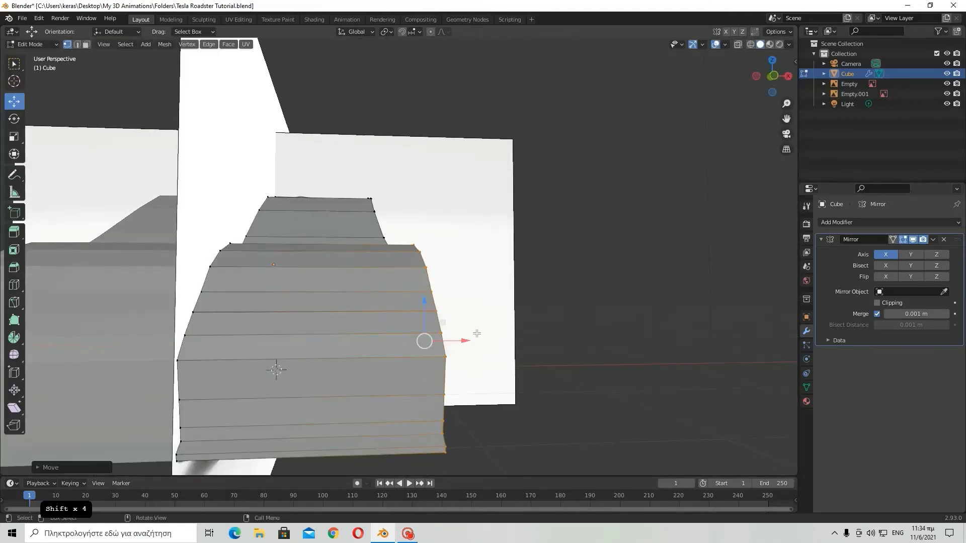
middle_drag(456, 338, 434, 302)
click(22, 18)
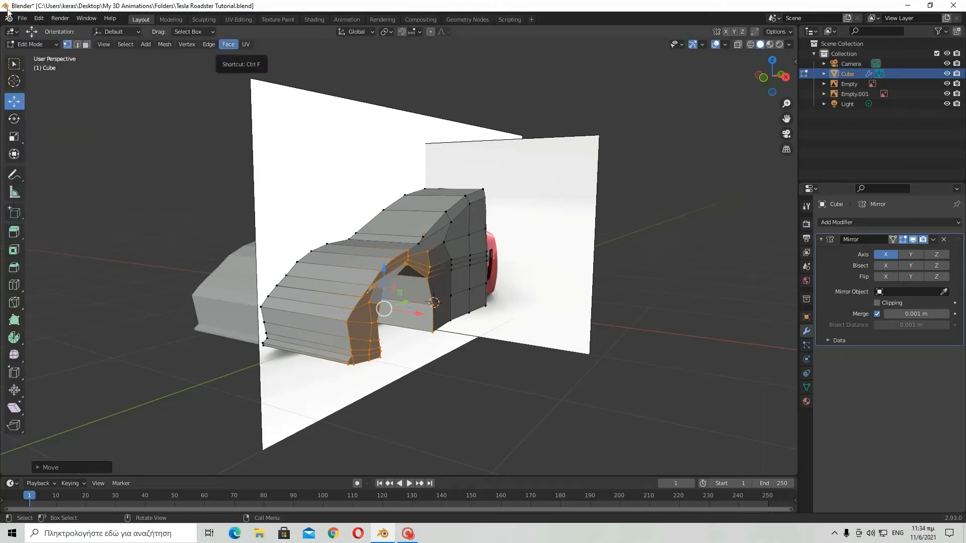
middle_drag(427, 280, 362, 282)
scroll(362, 282, up, 3)
scroll(363, 282, up, 2)
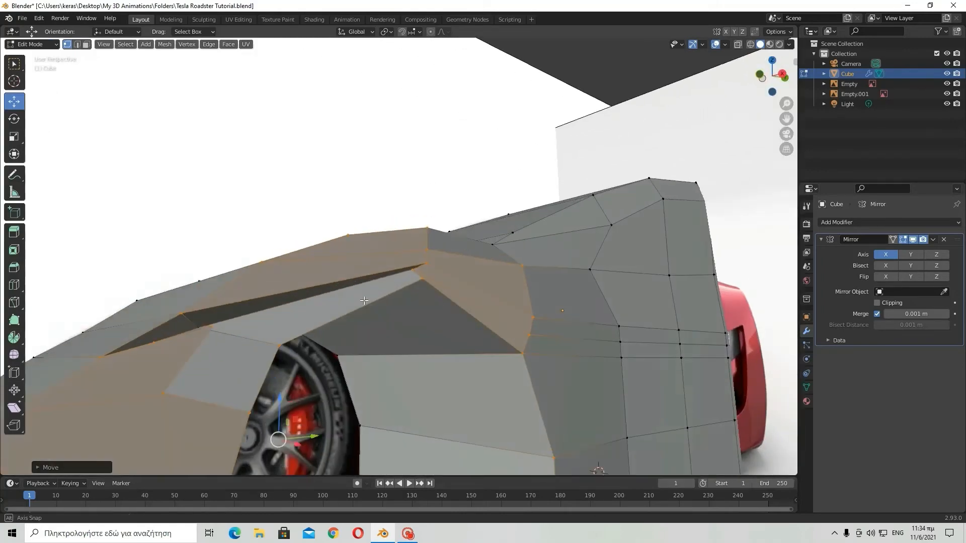
key(ctrl+z)
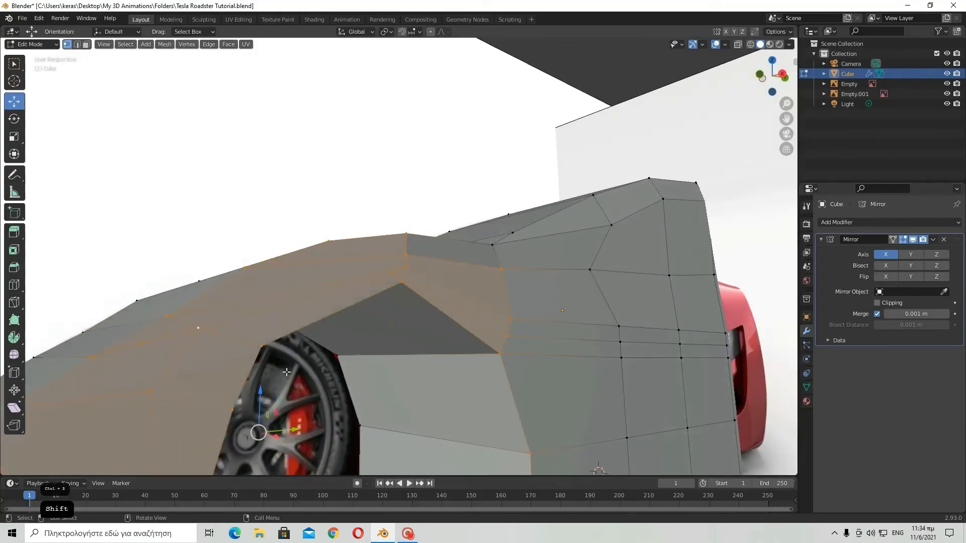
Step: Try a second outward X move of the selected side vertices from the front and undo it
scroll(395, 385, down, 4)
middle_drag(233, 328, 358, 377)
drag(436, 325, 461, 323)
middle_drag(461, 323, 433, 343)
scroll(428, 342, down, 2)
key(ctrl+z)
Step: Try another outward X move of the fender and arch vertices, comparing it with the front reference with the Cube hidden
middle_drag(380, 360, 339, 362)
scroll(249, 426, up, 2)
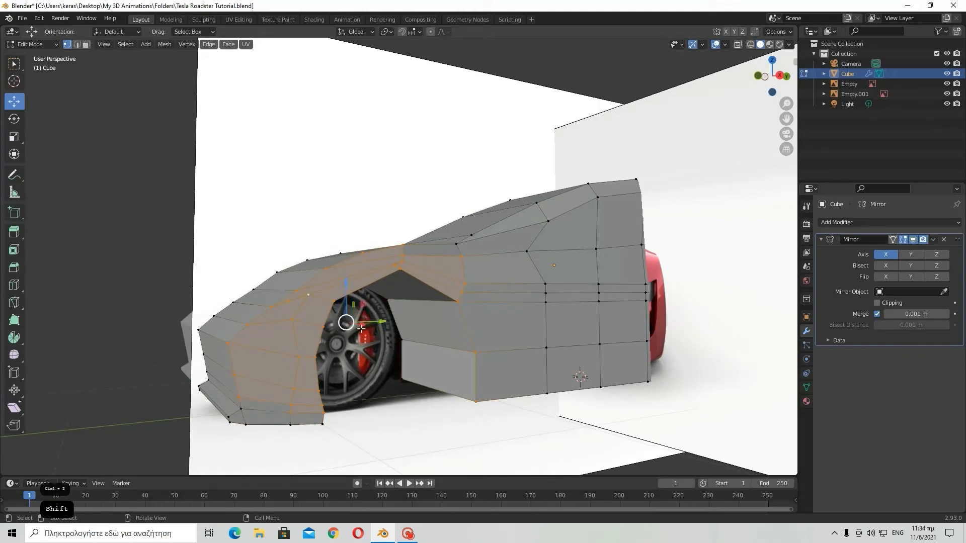
shift+drag(364, 328, 369, 330)
middle_drag(369, 330, 466, 336)
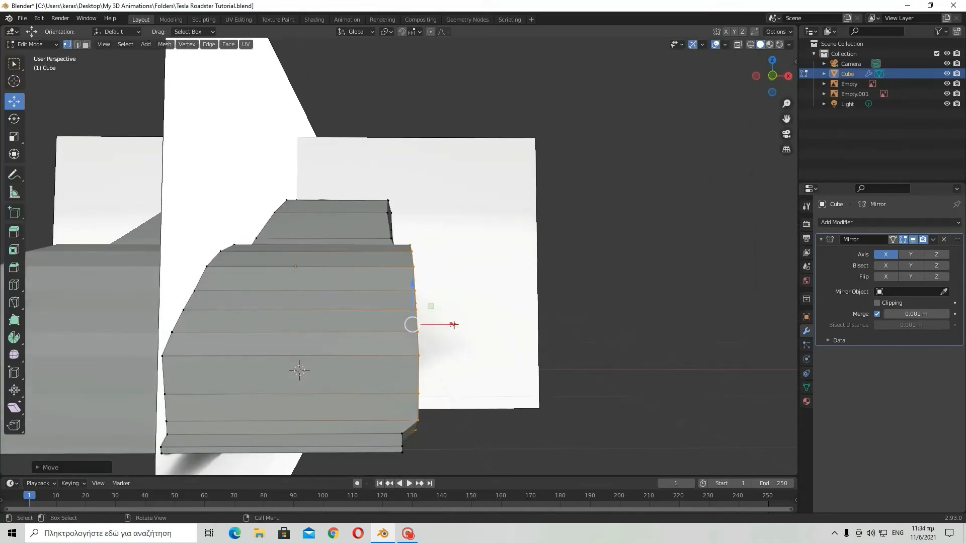
click(947, 73)
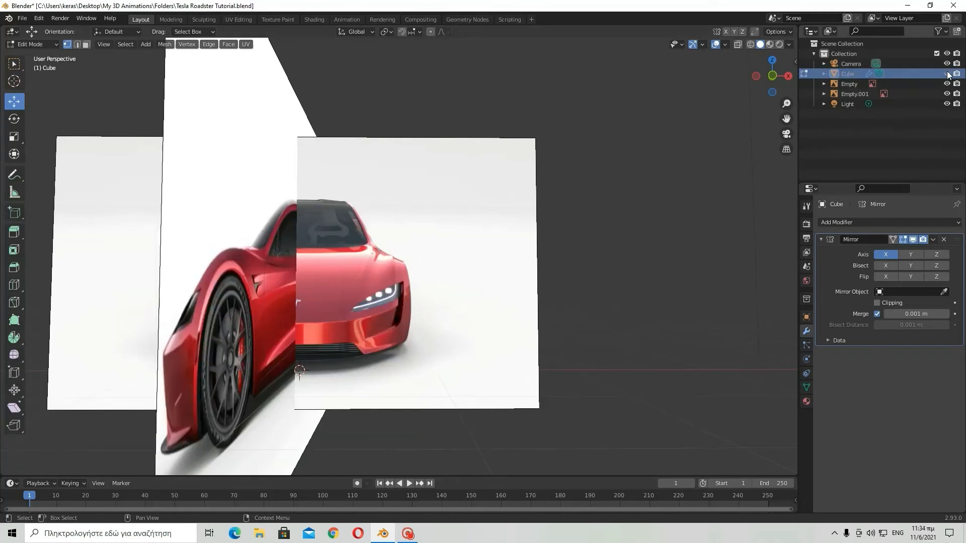
click(947, 74)
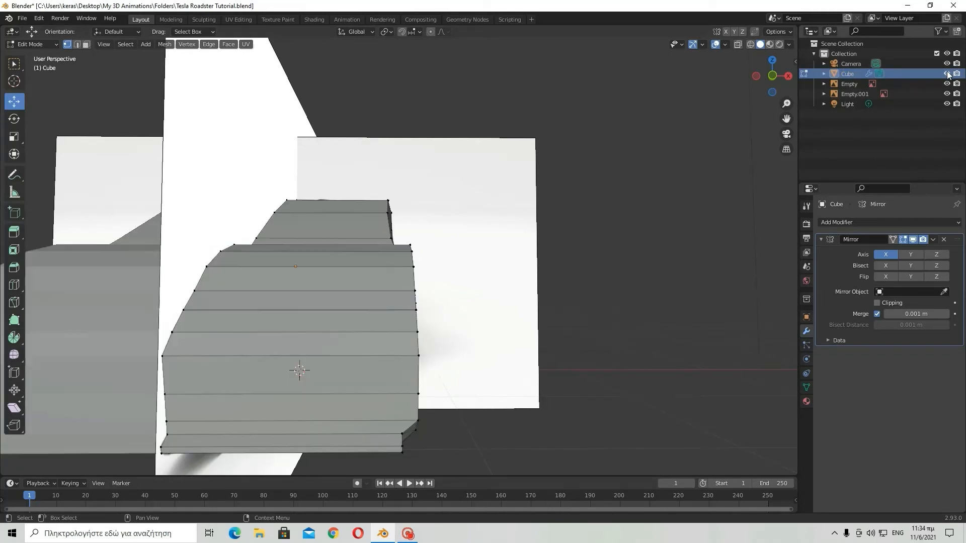
middle_drag(575, 312, 213, 404)
key(ctrl+z)
key(ctrl+z)
Step: Move the outer corner vertices of the front bumper's lower lip inward along the X axis
drag(259, 434, 260, 434)
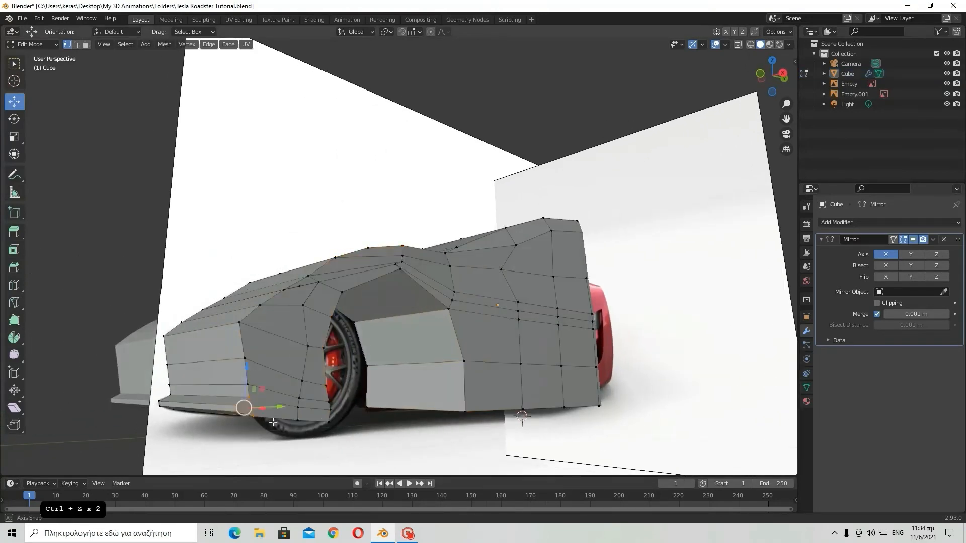
middle_drag(260, 434, 380, 436)
drag(394, 433, 356, 429)
middle_drag(355, 429, 201, 412)
drag(211, 406, 230, 425)
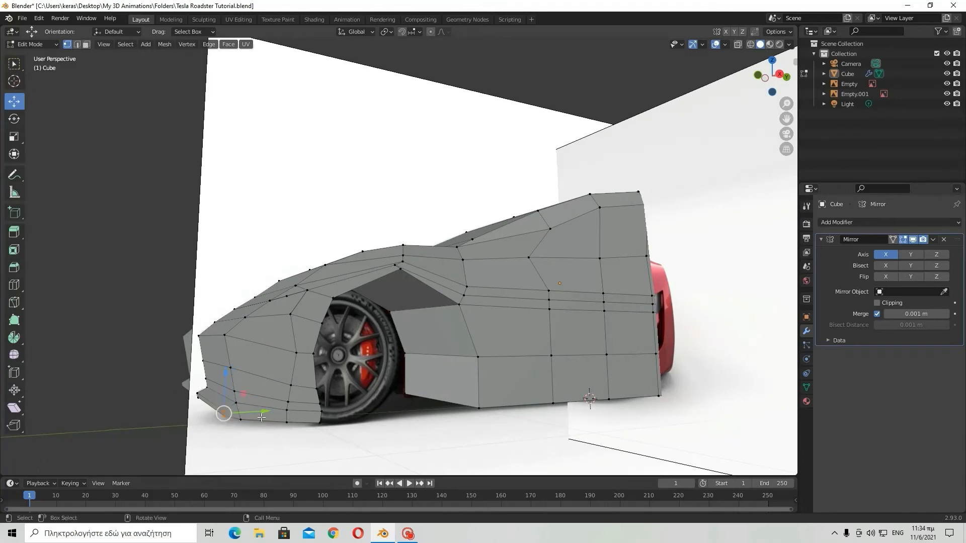
middle_drag(230, 425, 352, 432)
mouse_move(351, 432)
mouse_down()
mouse_move(367, 432)
mouse_move(347, 432)
mouse_up()
middle_drag(398, 429, 436, 422)
drag(437, 421, 413, 424)
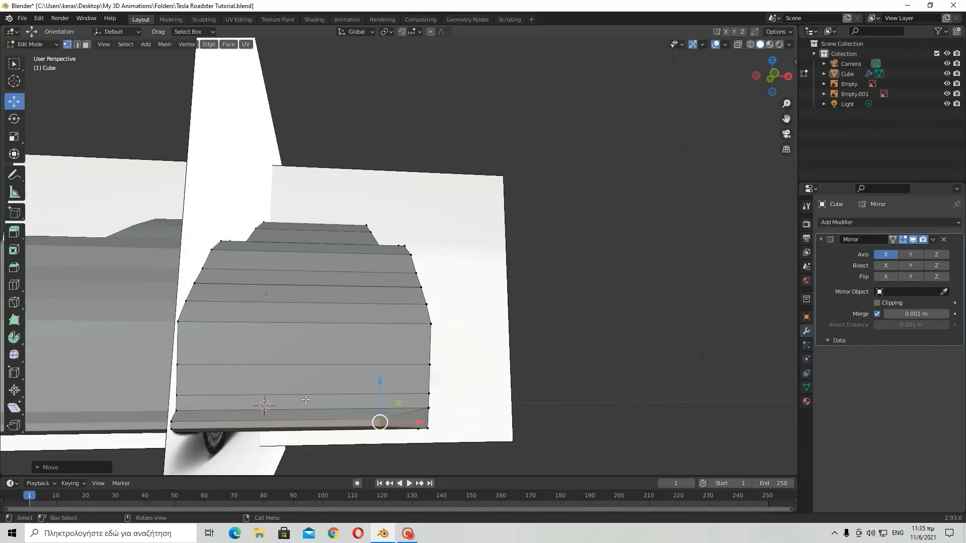
Step: Select the vertices of the front bumper's side and the fender corner ahead of the wheel
click(14, 285)
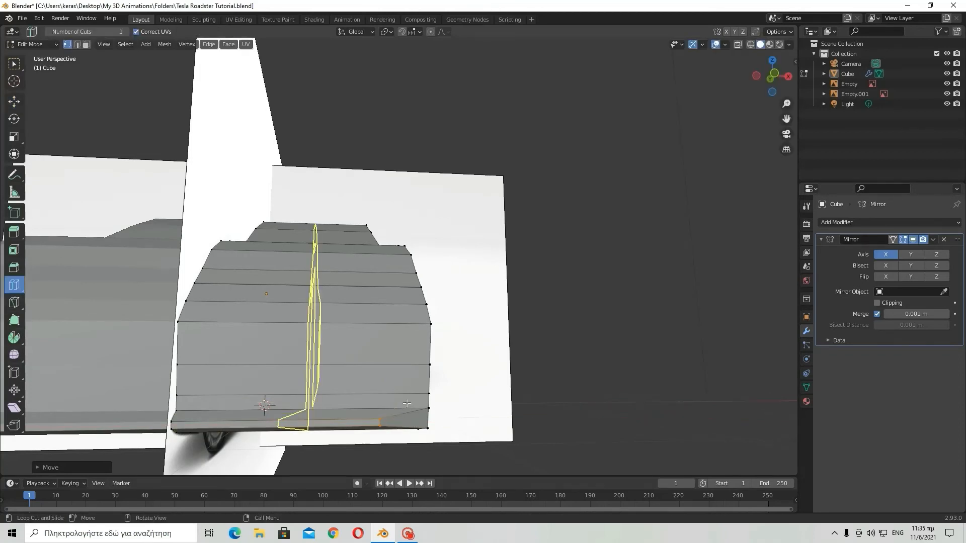
click(14, 64)
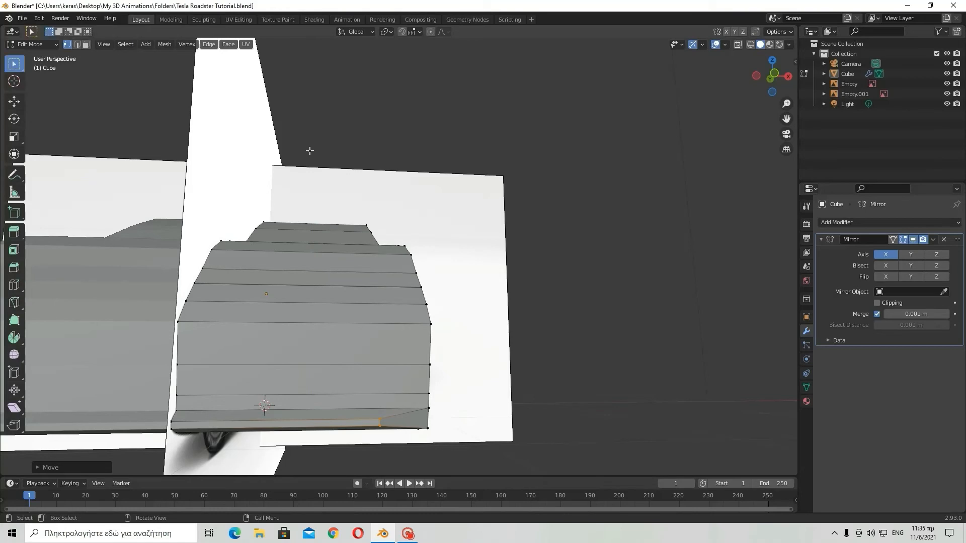
middle_drag(462, 240, 329, 394)
scroll(447, 366, up, 2)
scroll(417, 372, down, 4)
scroll(387, 352, up, 2)
drag(237, 326, 336, 438)
middle_drag(336, 438, 309, 450)
scroll(341, 455, up, 2)
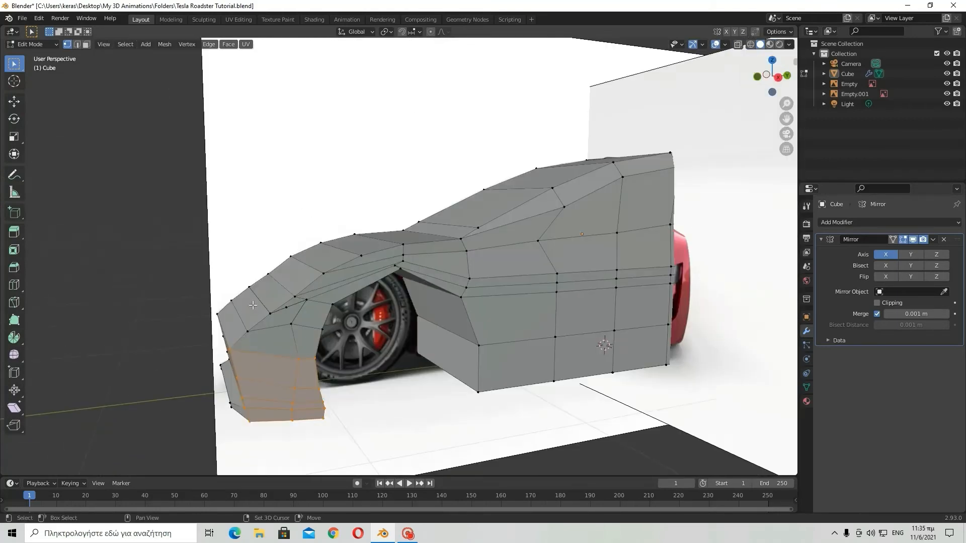
drag(278, 287, 328, 333)
middle_drag(281, 337, 306, 306)
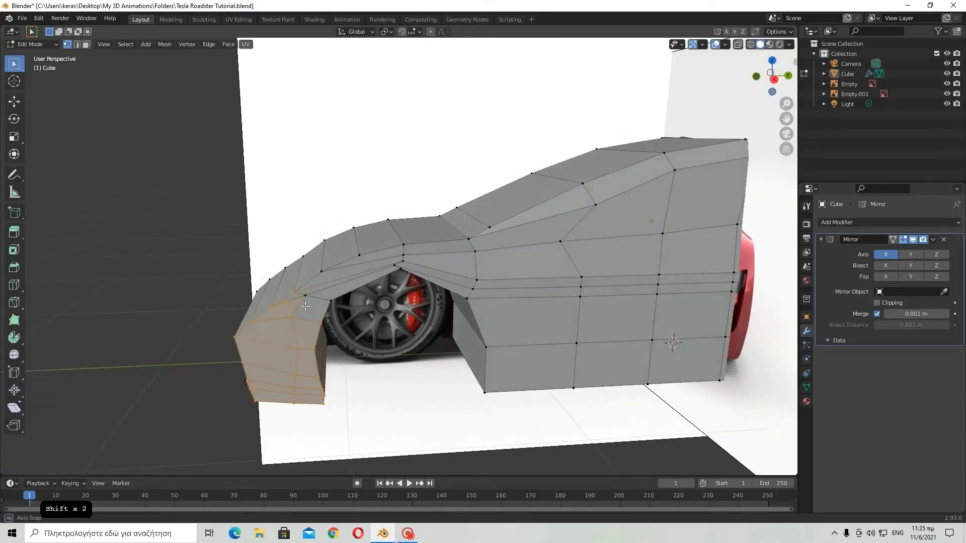
Step: Add the vertices along the fender's upper edge ahead of the wheel arch's peak to the selection, correcting wrong picks
shift+click(321, 272)
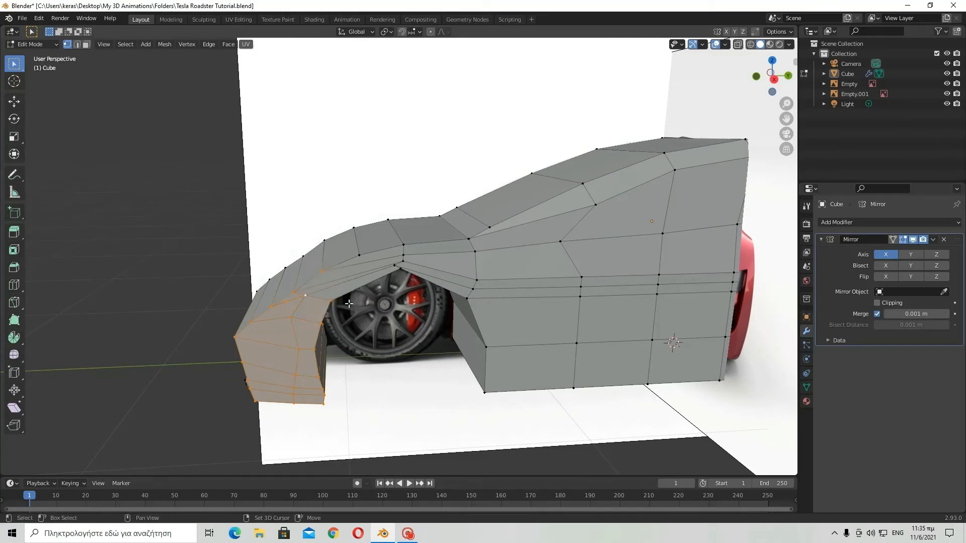
shift+click(358, 251)
middle_drag(434, 453, 451, 440)
scroll(406, 428, up, 2)
key(ctrl+z)
shift+click(300, 293)
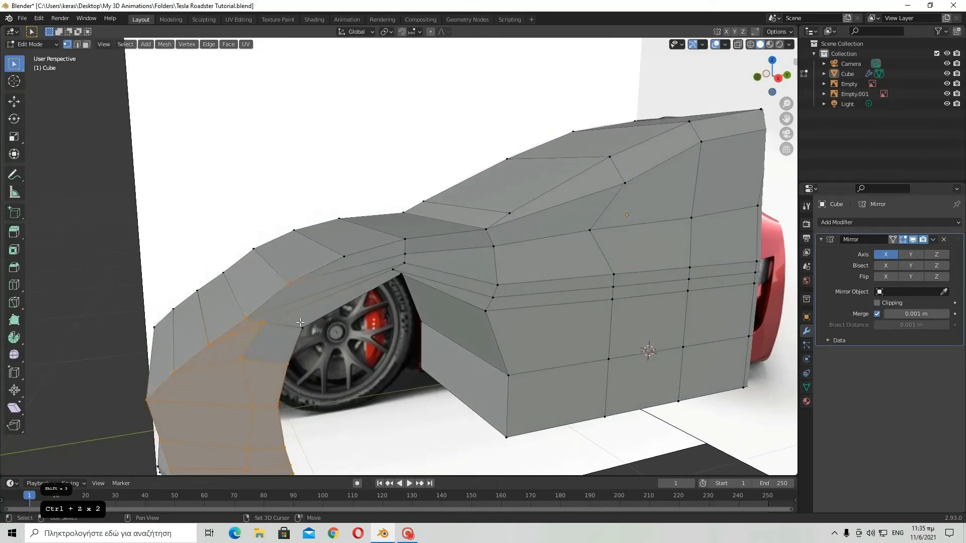
shift+click(343, 255)
middle_drag(354, 262, 471, 298)
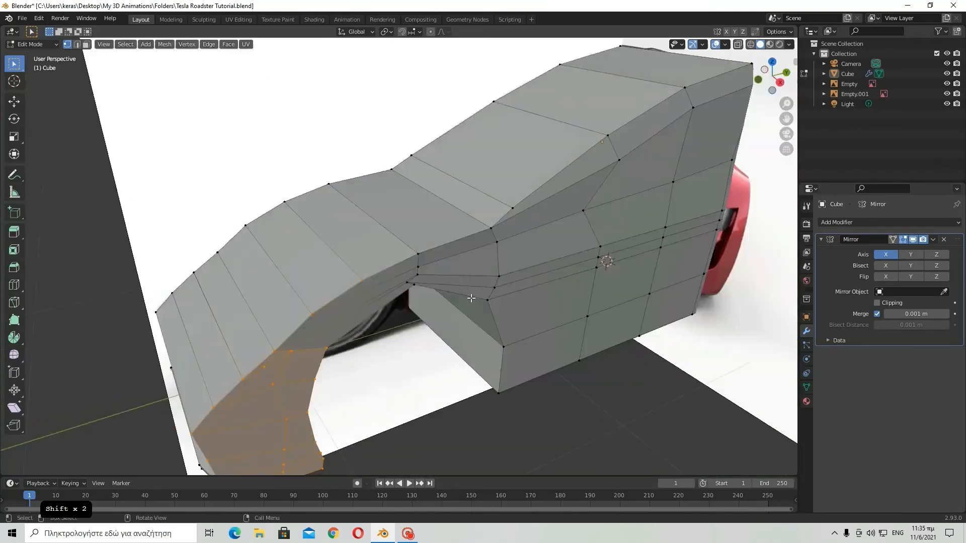
Step: Add the vertices at the wheel arch's peak and down its rear edge to the sill to the selection
drag(401, 246, 433, 294)
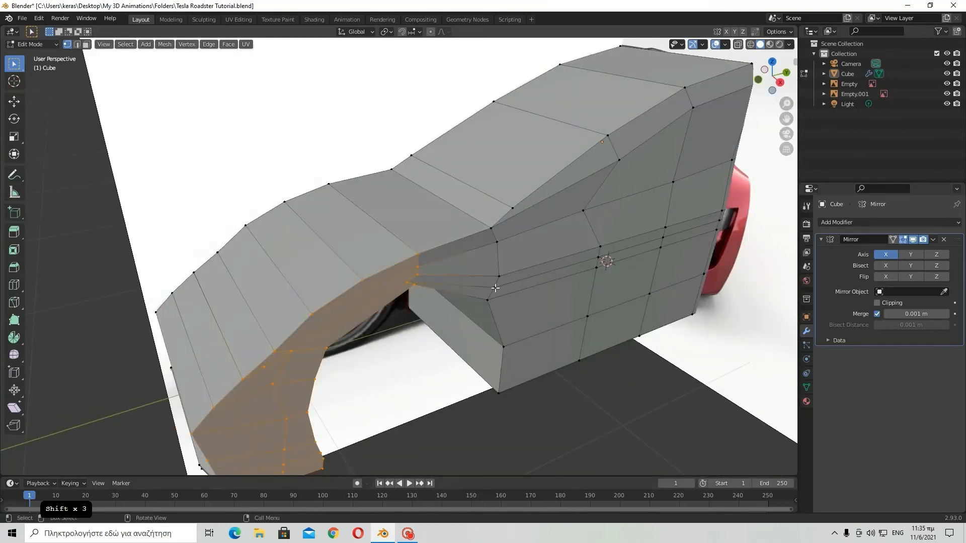
middle_drag(495, 288, 477, 271)
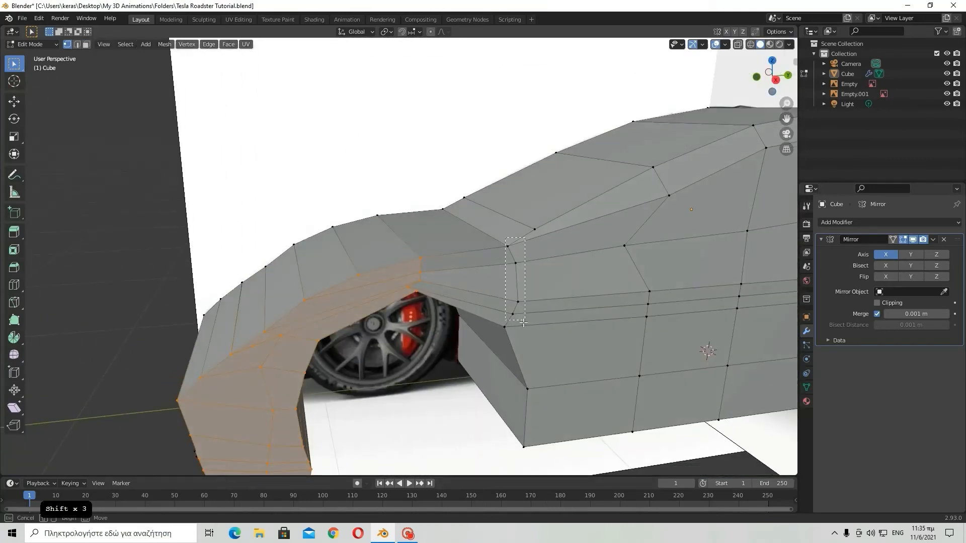
shift+drag(524, 323, 524, 323)
shift+drag(522, 383, 544, 462)
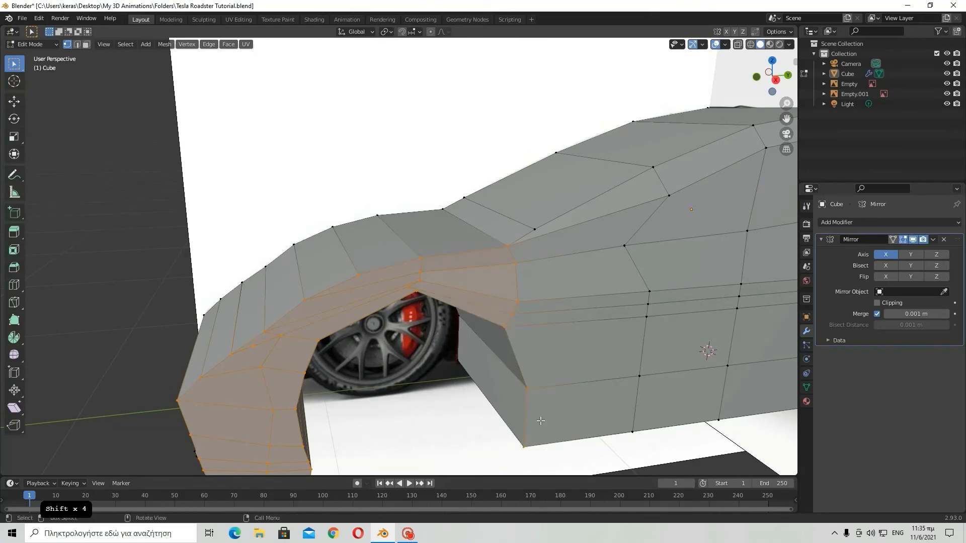
middle_drag(540, 422, 647, 433)
scroll(528, 334, down, 3)
middle_drag(509, 323, 408, 312)
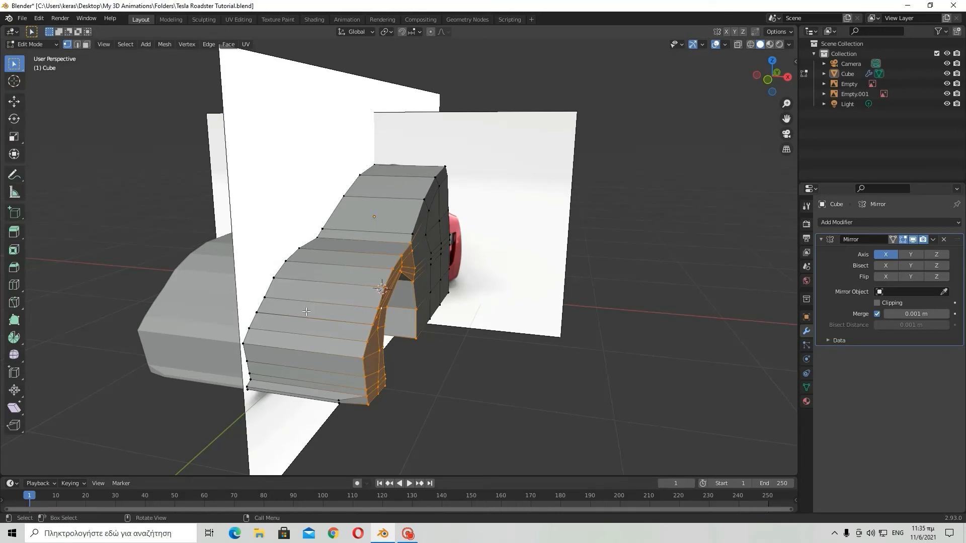
Step: Try moving the selected front bumper and wheel arch vertices outward along the X axis
key(g)
key(x)
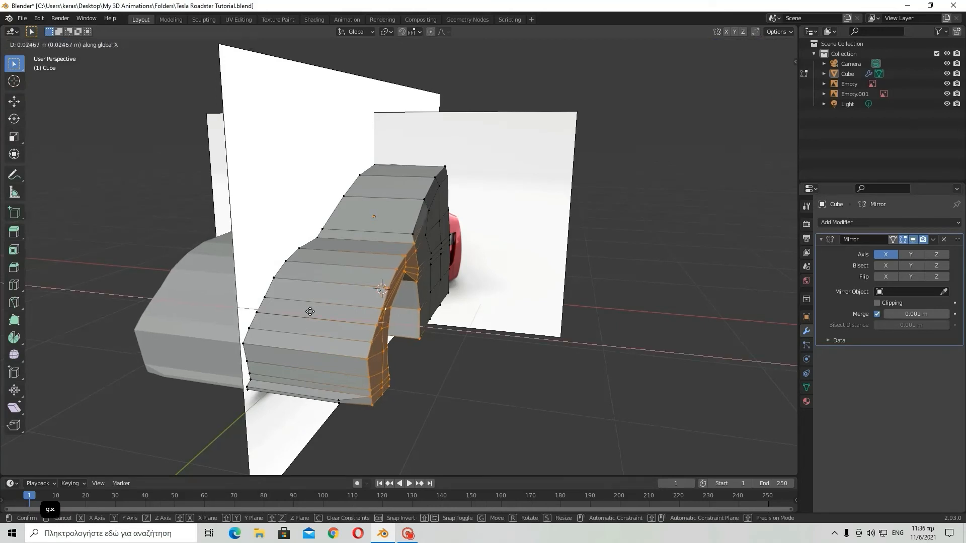
click(316, 312)
middle_drag(339, 321, 261, 321)
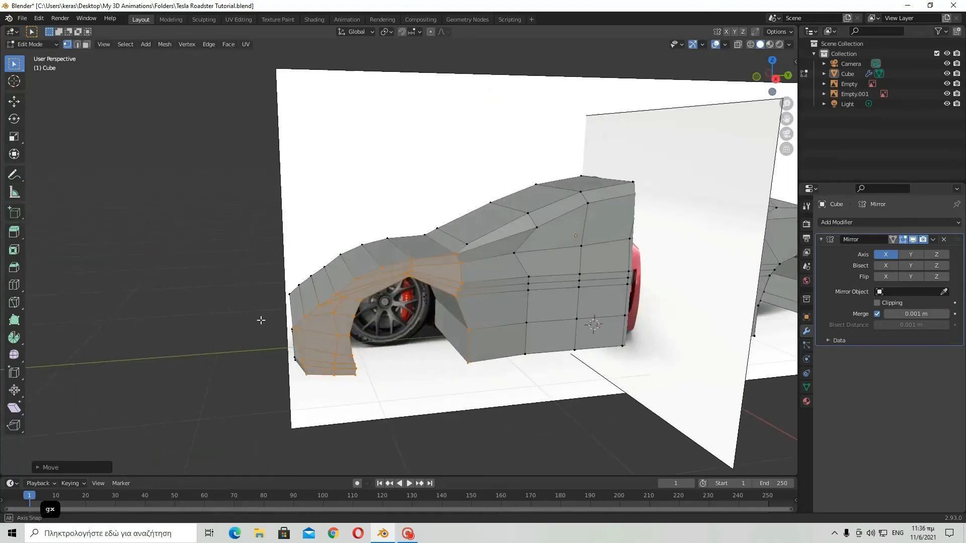
key(ctrl+z)
Step: Move the selected front bumper and wheel arch vertices outward along the X axis by about 0.06 m
scroll(486, 312, up, 3)
mouse_move(533, 307)
middle_down()
mouse_move(486, 312)
mouse_move(569, 335)
mouse_move(597, 322)
mouse_move(515, 313)
middle_up()
scroll(528, 292, up, 3)
scroll(556, 322, down, 5)
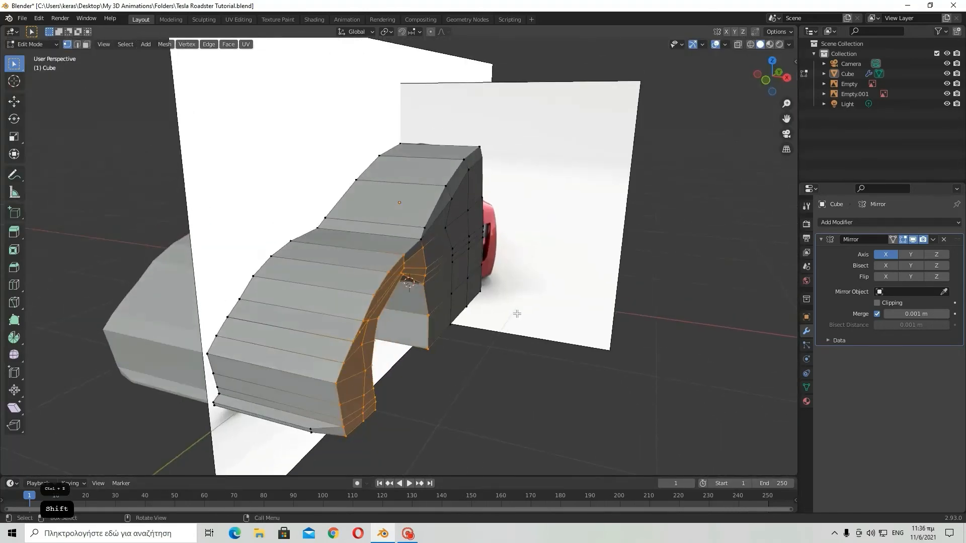
key(g)
key(x)
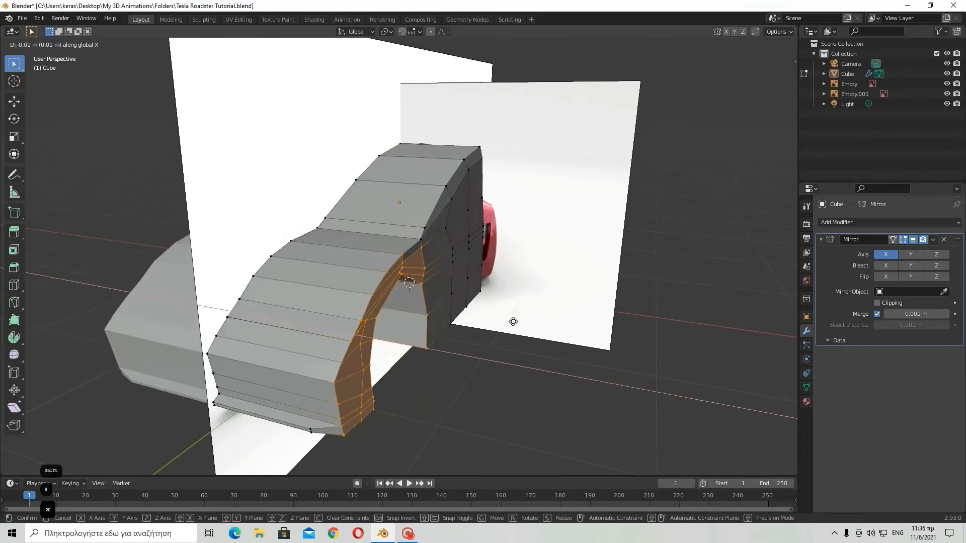
click(482, 325)
key(g)
key(x)
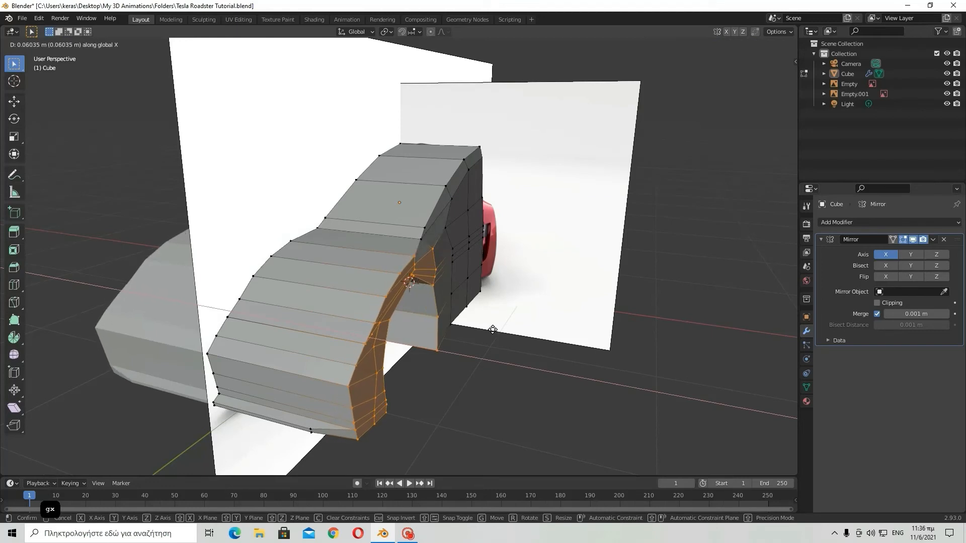
click(492, 330)
Step: Examine the widened front fender and the overall body shape from the side and from above
middle_drag(492, 329, 463, 374)
scroll(483, 401, down, 3)
scroll(496, 350, down, 5)
middle_drag(603, 272, 559, 295)
key(a)
scroll(543, 322, up, 1)
middle_drag(546, 327, 515, 311)
scroll(537, 322, up, 3)
key(KP_Decimal)
scroll(572, 318, up, 4)
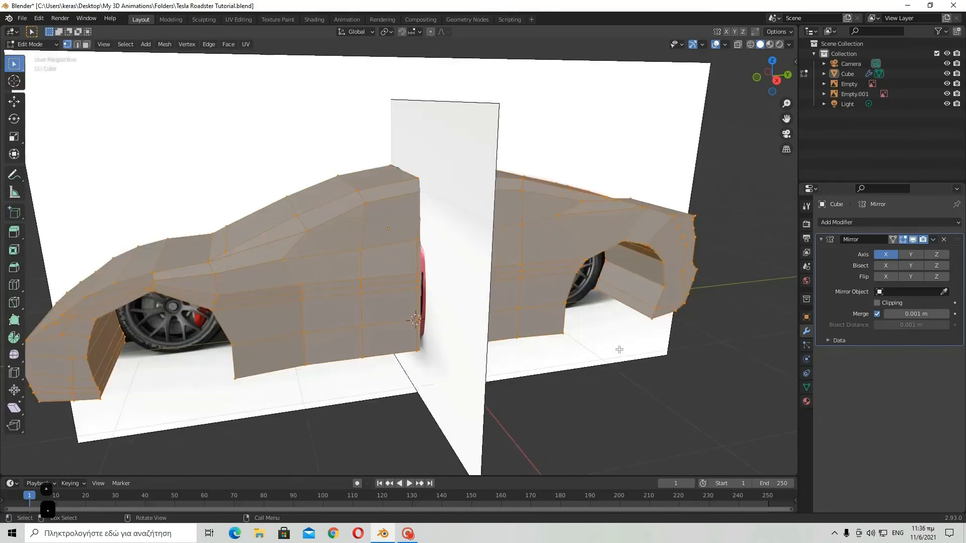
key(alt+a)
middle_drag(663, 349, 531, 417)
scroll(652, 370, down, 5)
scroll(499, 332, up, 5)
scroll(319, 324, down, 6)
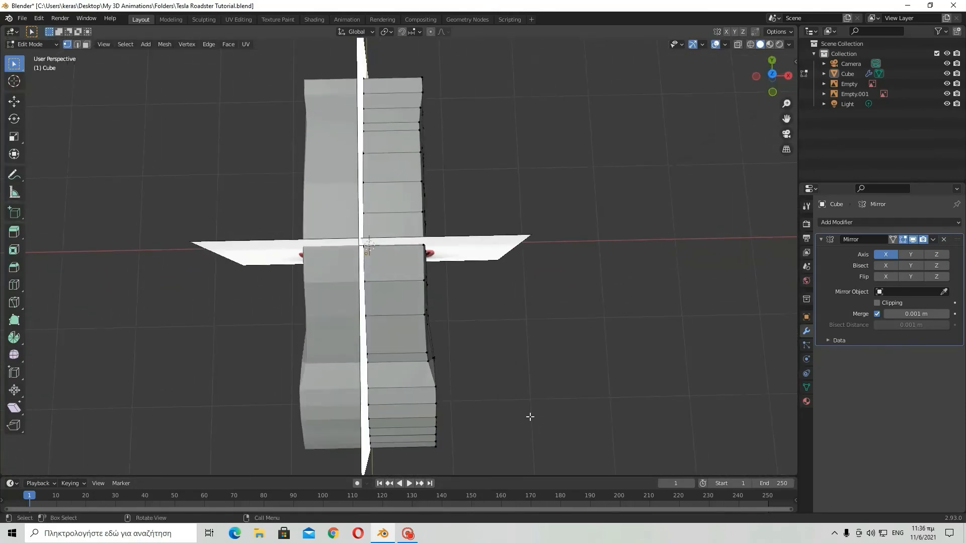
scroll(530, 417, down, 3)
middle_drag(644, 222, 526, 221)
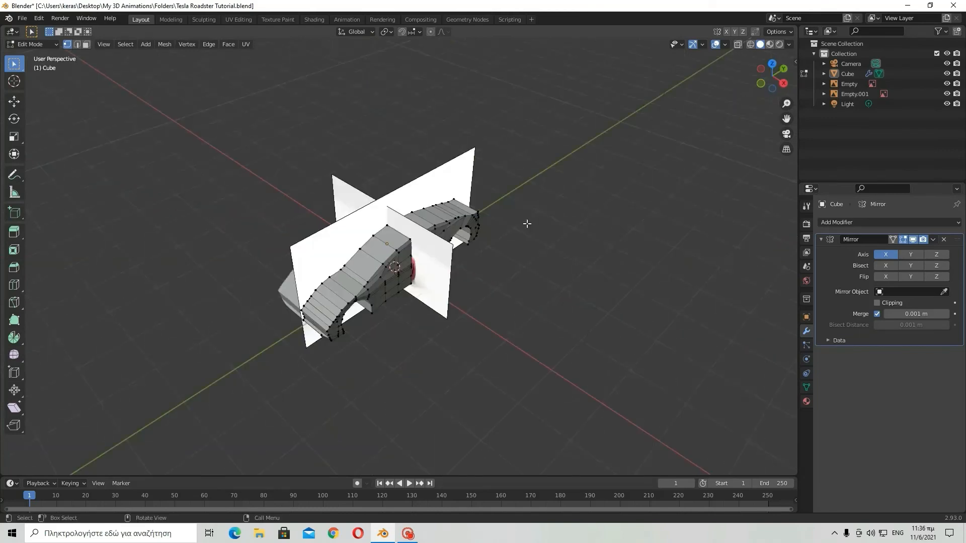
Step: Hide the body mesh to examine the front bumper and rear quarter in the reference images, and show the mesh again
click(949, 75)
middle_drag(569, 324, 585, 284)
scroll(582, 287, up, 5)
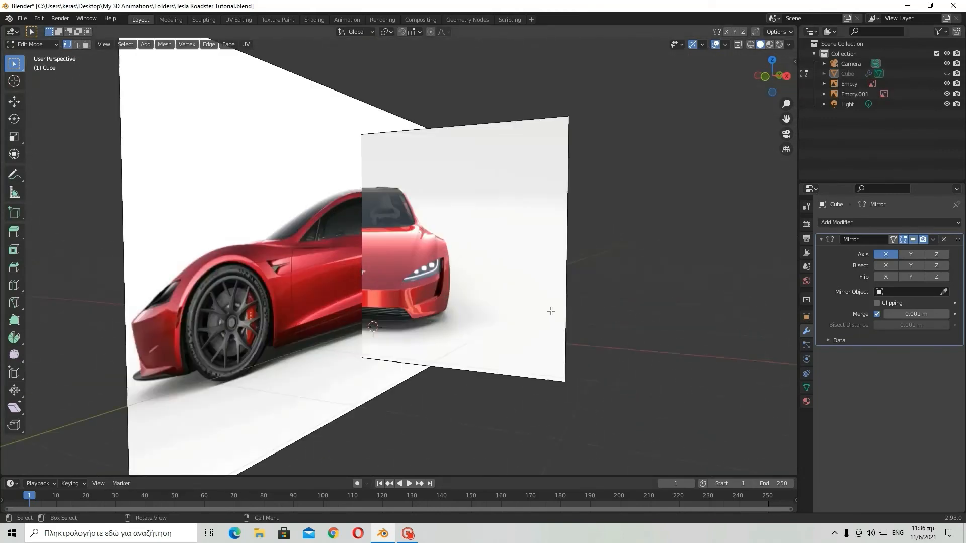
key(Tab)
scroll(370, 205, up, 5)
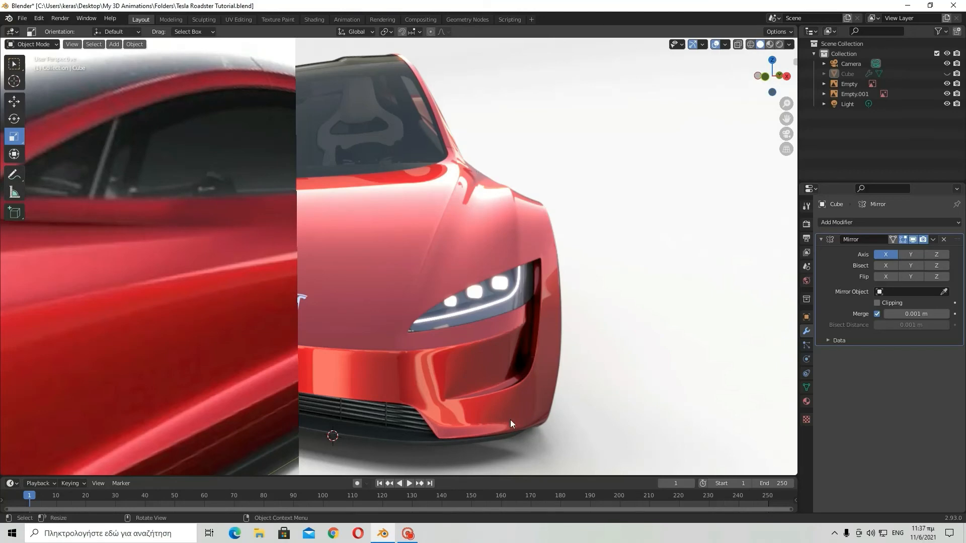
middle_drag(510, 424, 638, 262)
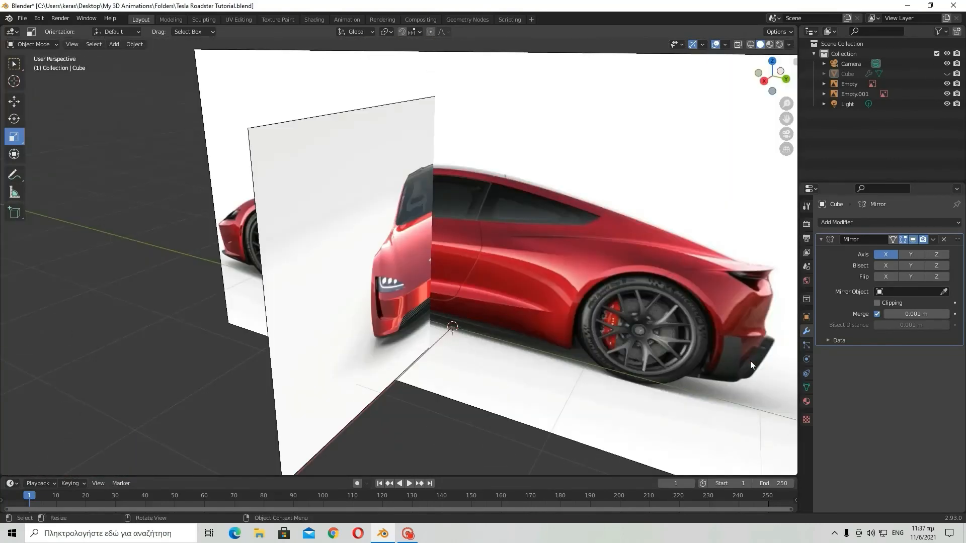
middle_drag(763, 290, 406, 228)
middle_drag(325, 238, 620, 287)
scroll(568, 272, up, 2)
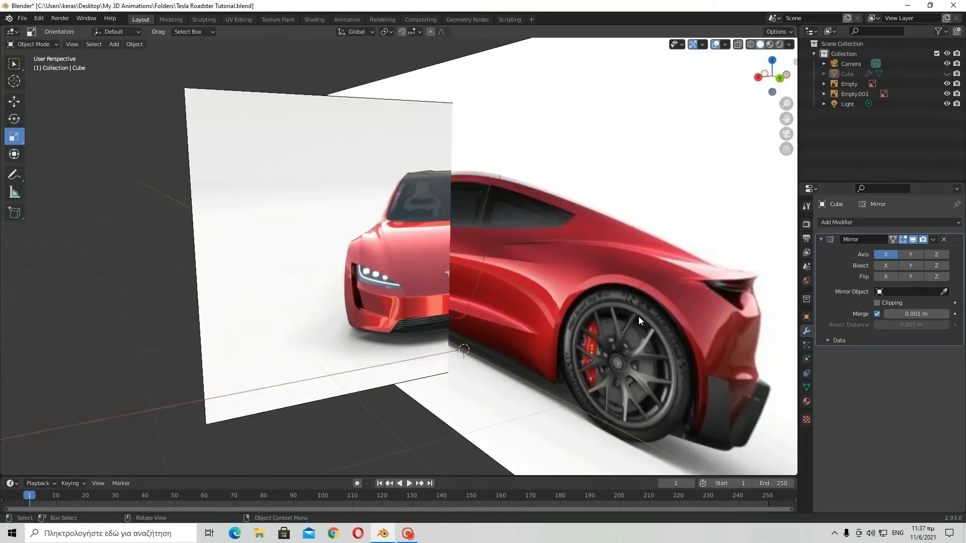
scroll(696, 306, down, 3)
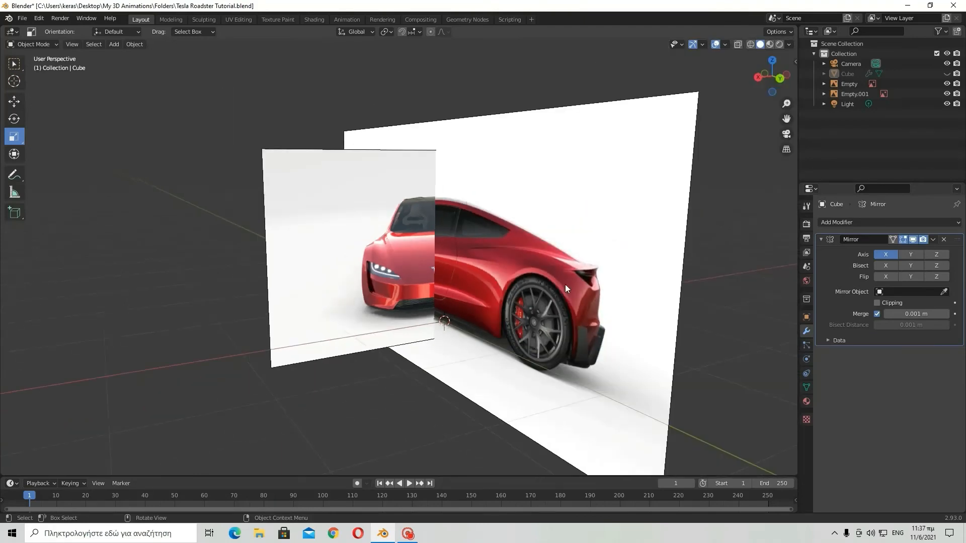
click(947, 73)
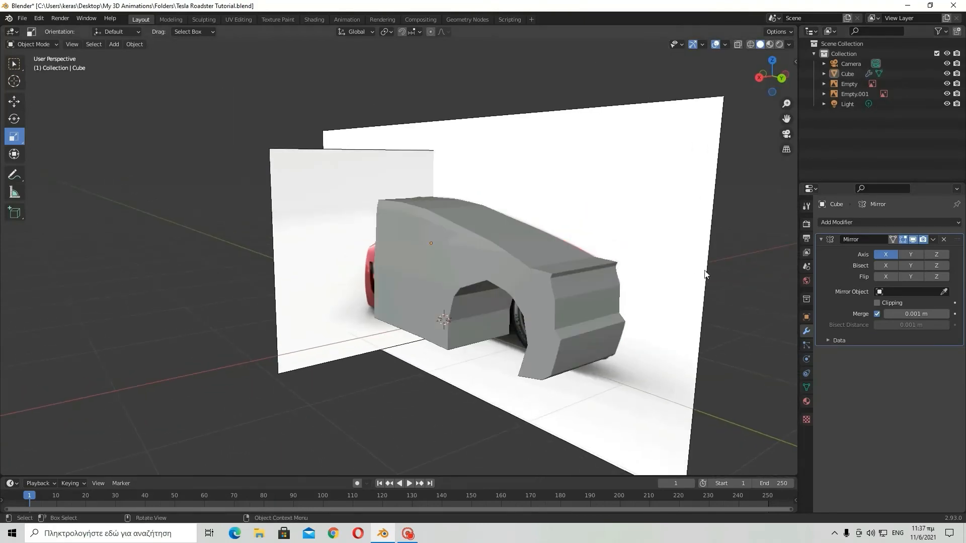
Step: Return to editing the body mesh and select the sill's bottom corner vertex just ahead of the rear wheel
key(Tab)
key(Tab)
middle_drag(680, 274, 483, 276)
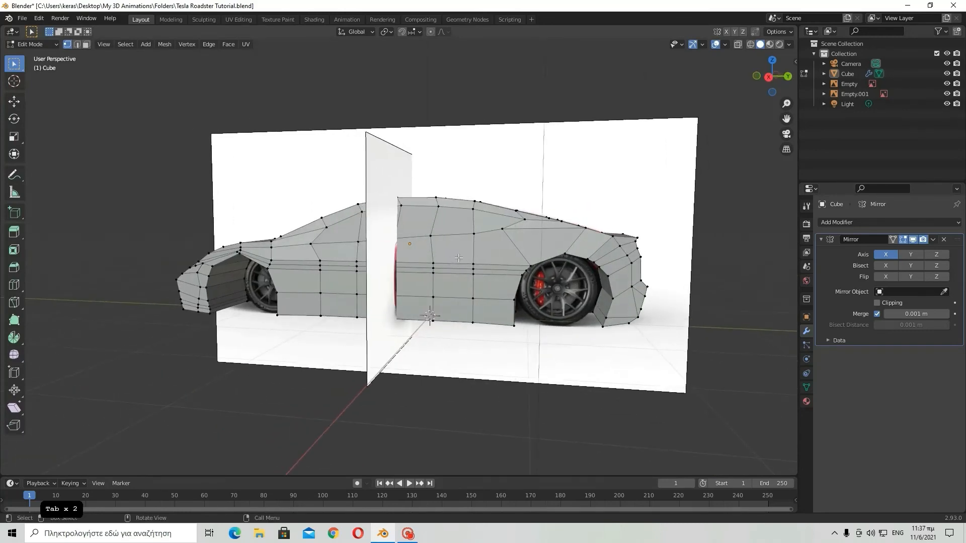
drag(459, 257, 540, 359)
key(KP_Decimal)
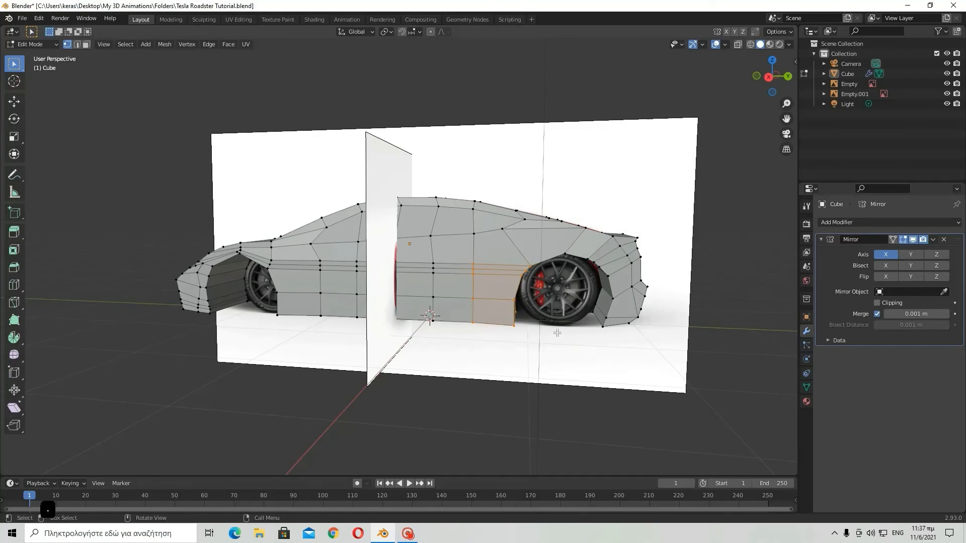
scroll(425, 335, down, 3)
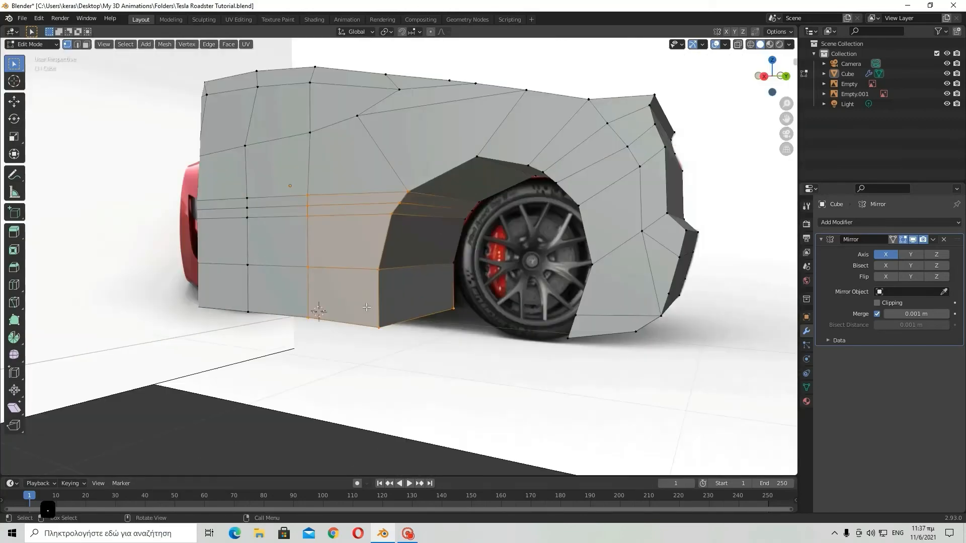
drag(371, 303, 397, 339)
middle_drag(658, 322, 672, 335)
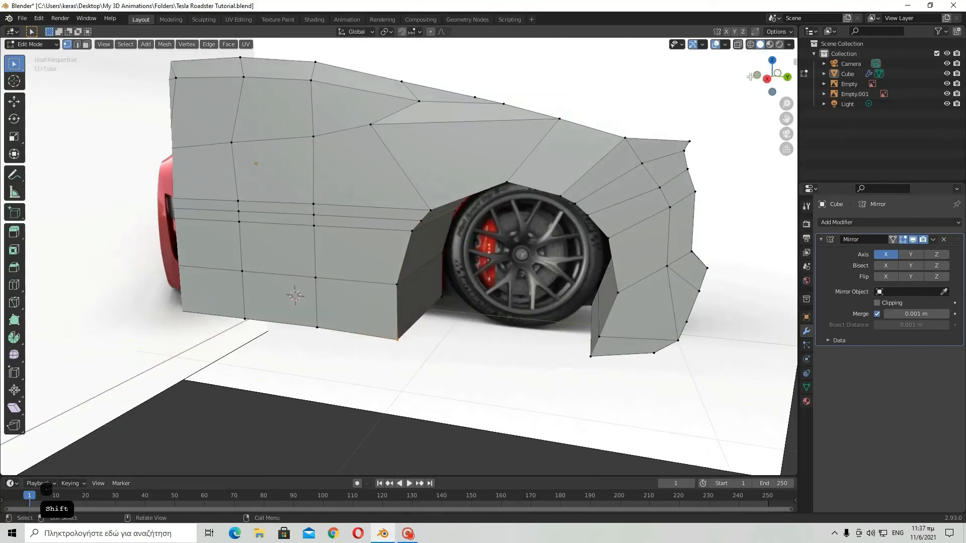
Step: In the right side view, add the rear bumper and the fender vertices behind the rear wheel arch's peak to the selection
click(768, 79)
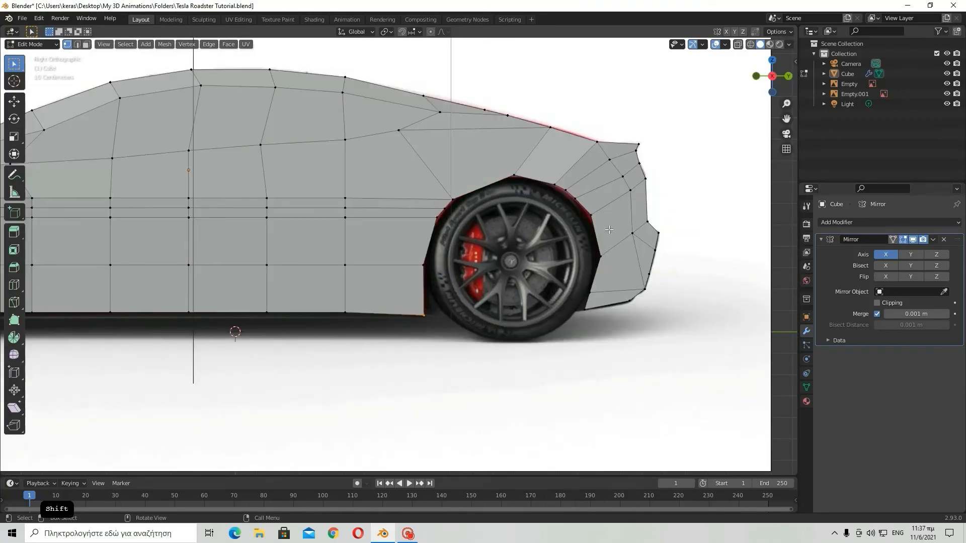
key(shift)
shift+drag(589, 214, 682, 346)
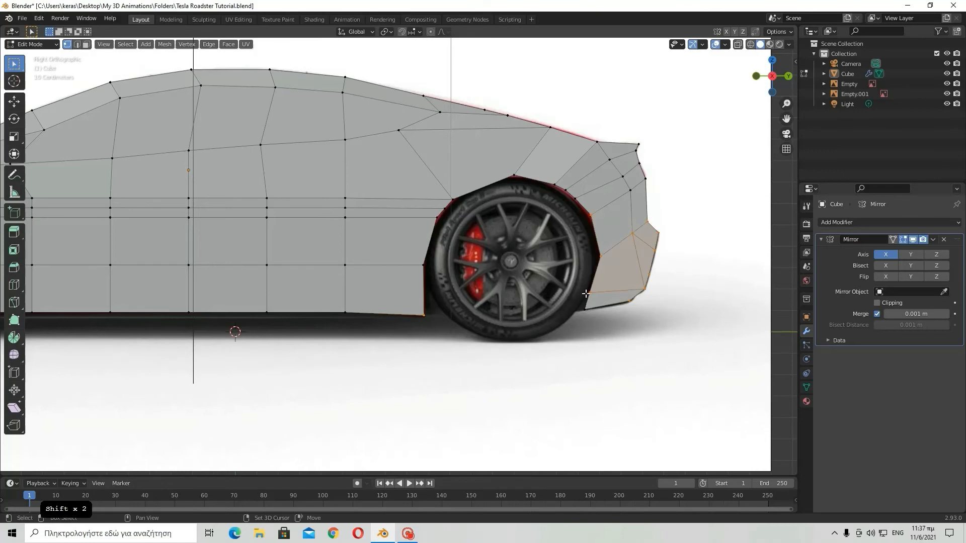
shift+drag(581, 293, 630, 344)
shift+drag(590, 137, 621, 204)
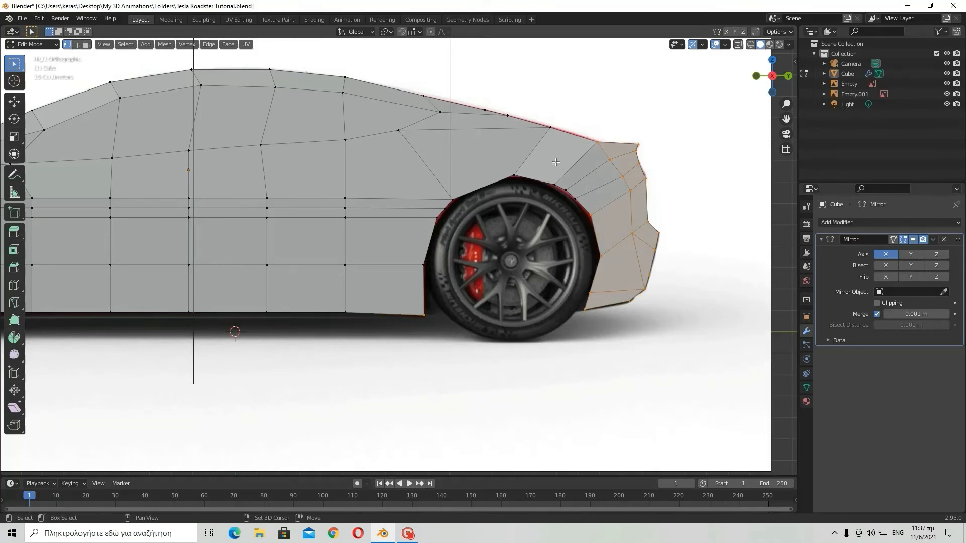
shift+drag(527, 169, 586, 207)
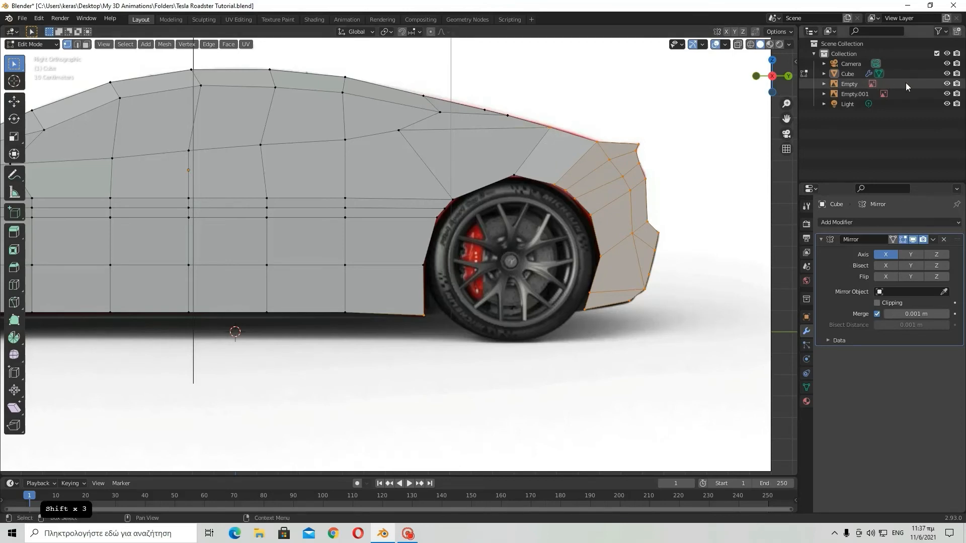
Step: Compare the mesh around the rear wheel with the side reference by repeatedly hiding and showing the body
click(947, 74)
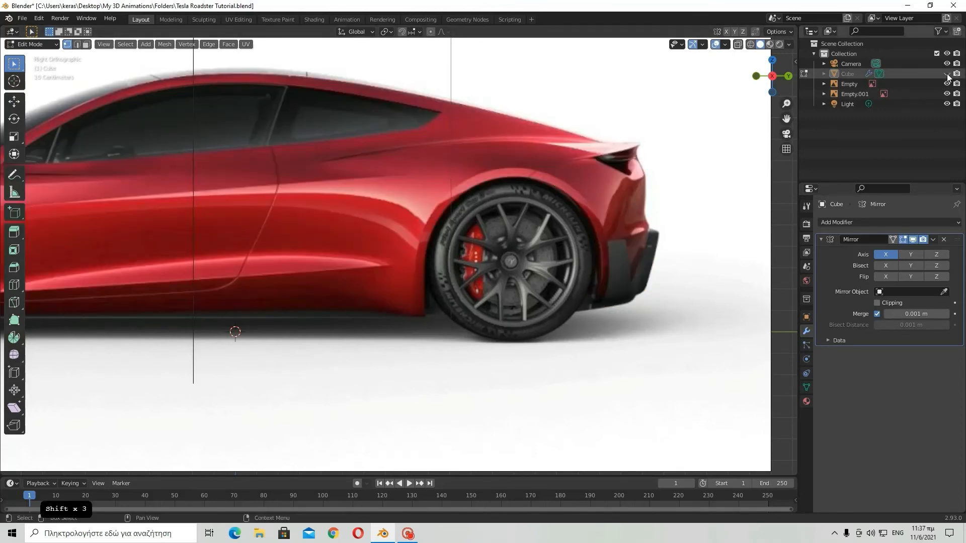
click(947, 75)
click(947, 74)
click(947, 74)
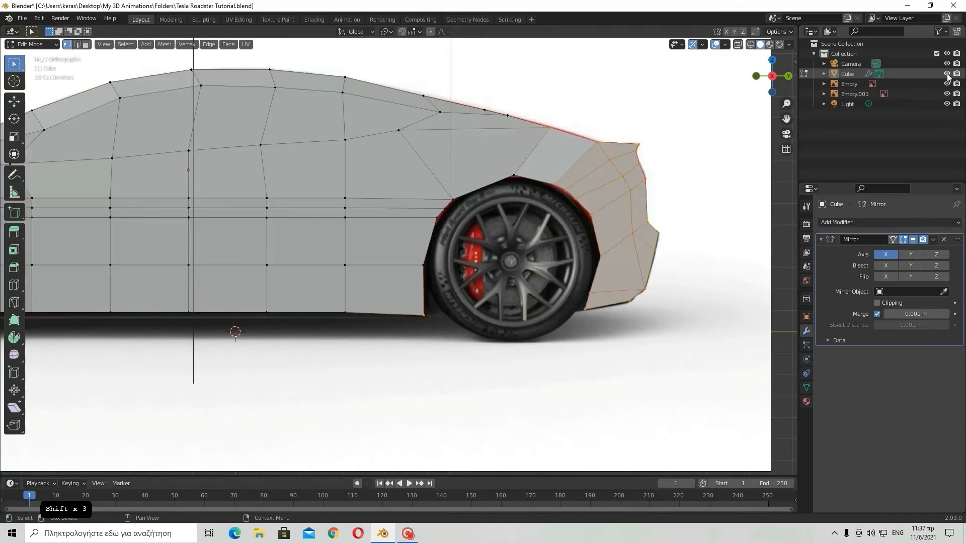
click(947, 74)
click(947, 74)
click(947, 74)
click(947, 74)
click(947, 74)
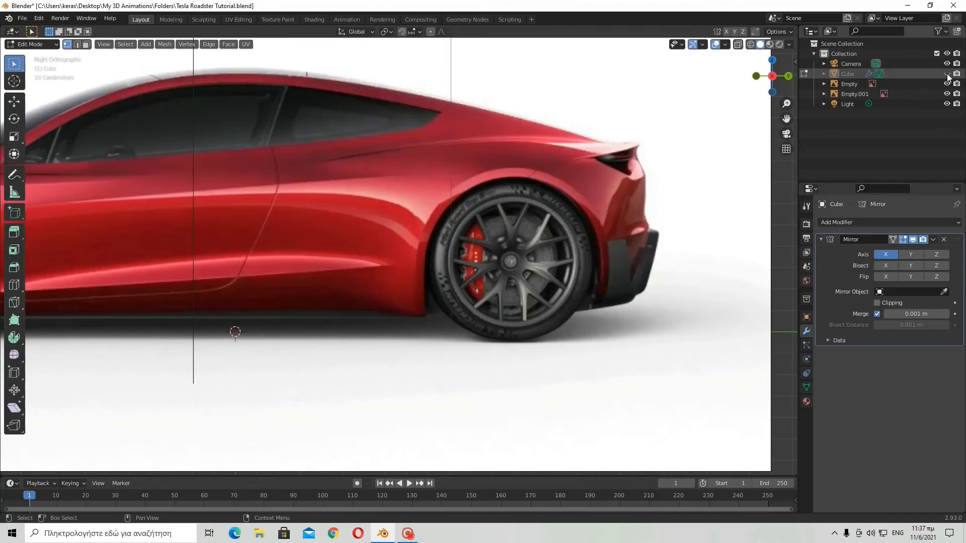
click(947, 74)
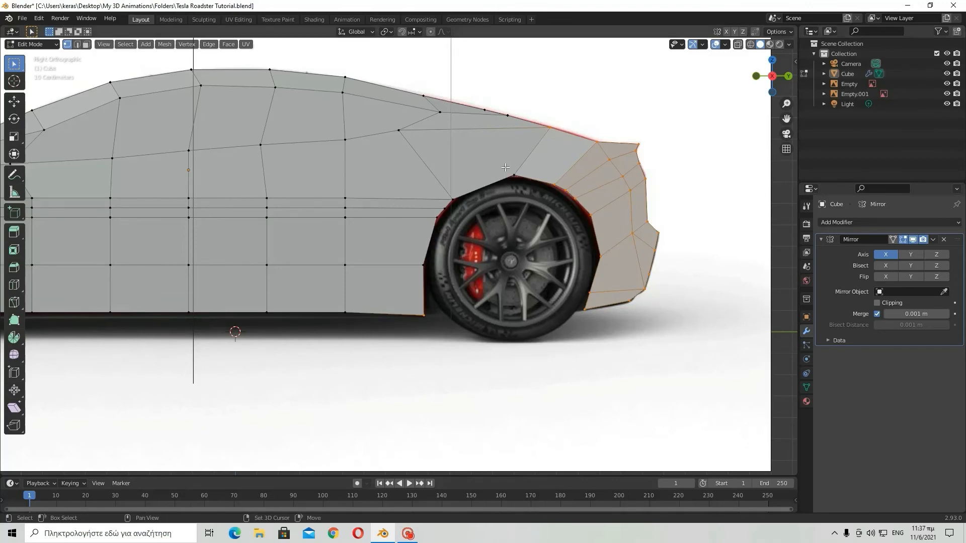
Step: Add the vertices at the rear wheel arch's peak and down its front edge to the selection, checking against the reference
key(b)
drag(416, 189, 481, 229)
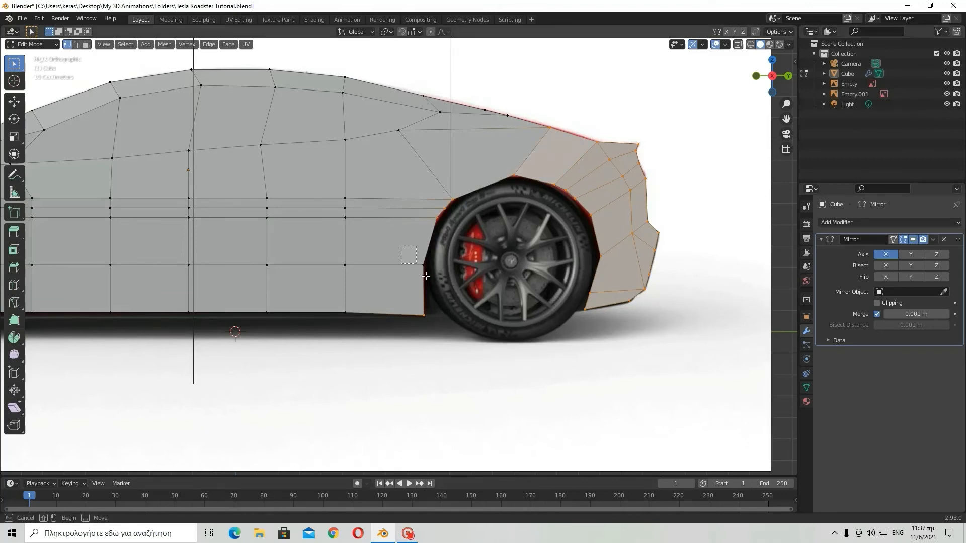
click(946, 74)
click(946, 75)
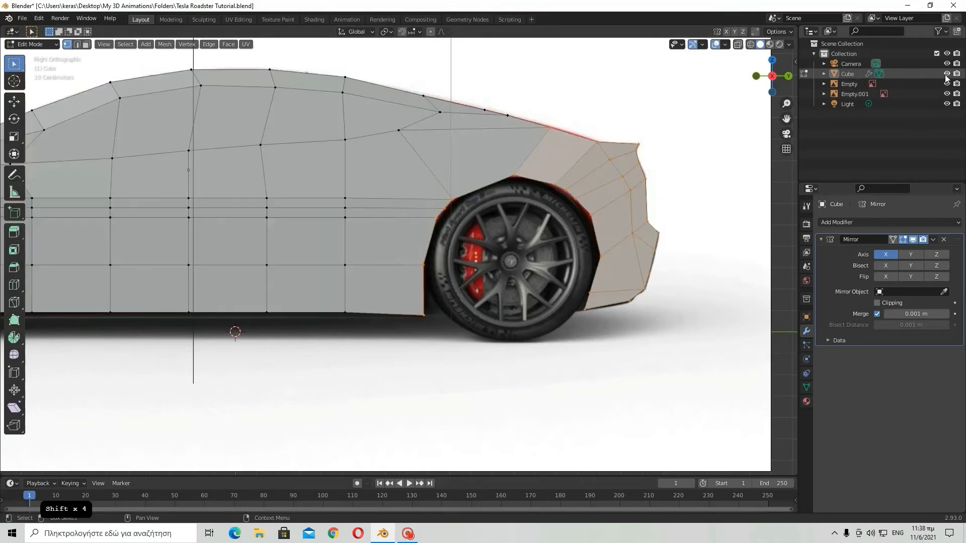
Step: Add the side panel's column of vertices ahead of the rear wheel, from the sill to the crease lines, to the selection
drag(325, 254, 372, 315)
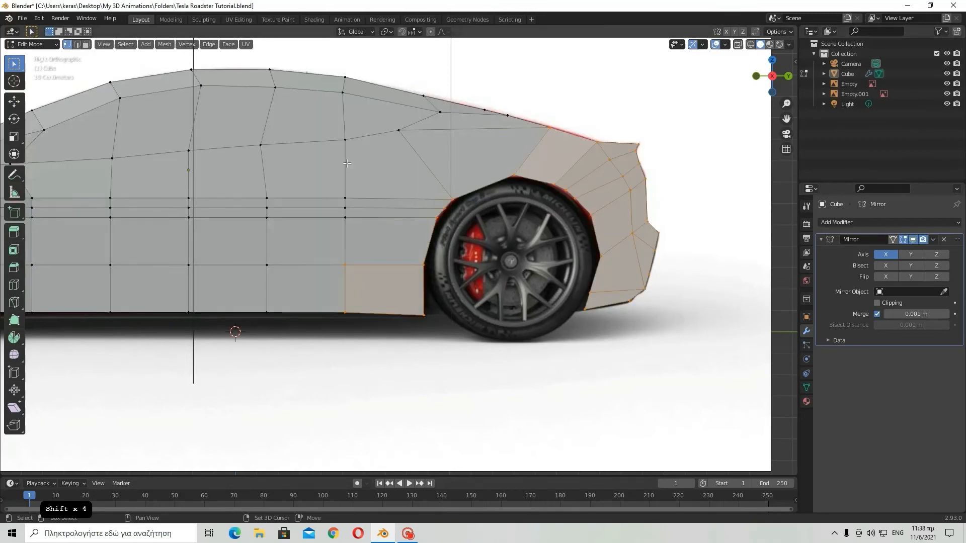
shift+drag(325, 191, 401, 240)
click(946, 74)
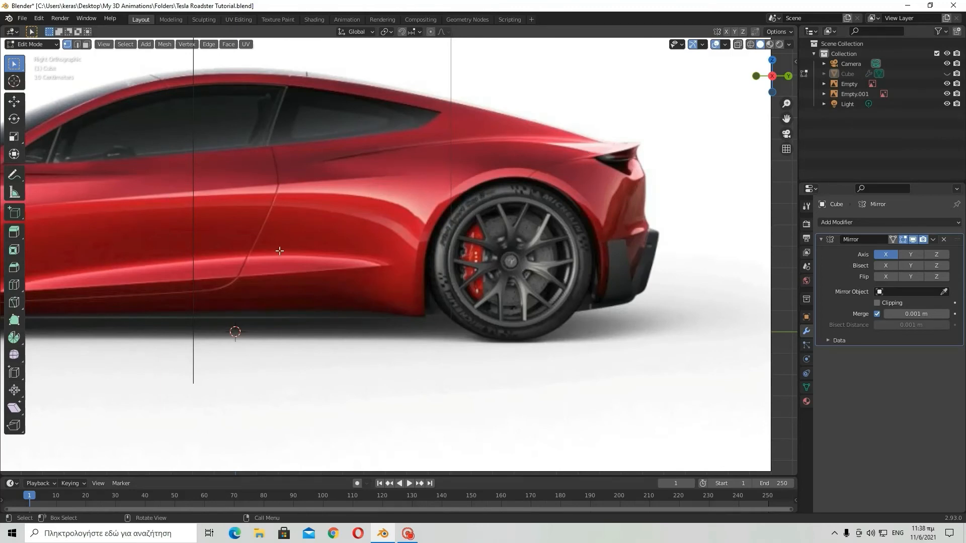
click(946, 74)
Step: Try moving the selected rear fender and bumper vertices outward along the X axis with the Move tool
middle_drag(506, 272, 423, 291)
click(14, 101)
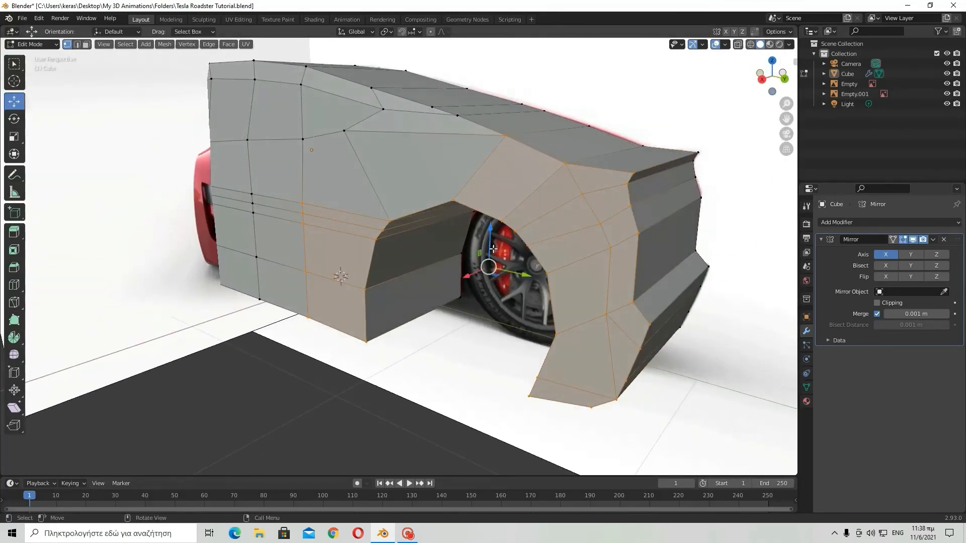
drag(471, 276, 452, 285)
middle_drag(452, 285, 203, 310)
key(ctrl+z)
Step: Move the selected rear fender and bumper vertices slightly outward along the X axis
scroll(347, 325, up, 5)
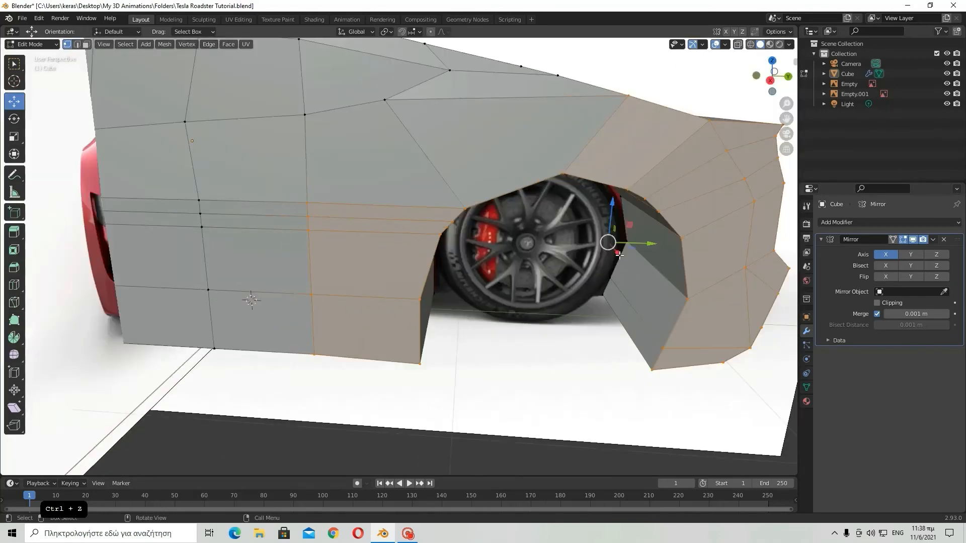
drag(620, 255, 621, 262)
middle_drag(621, 262, 335, 141)
Step: Select the side panel's three crease-line vertices in the column ahead of the rear wheel and switch to the right orthographic view
drag(335, 141, 382, 180)
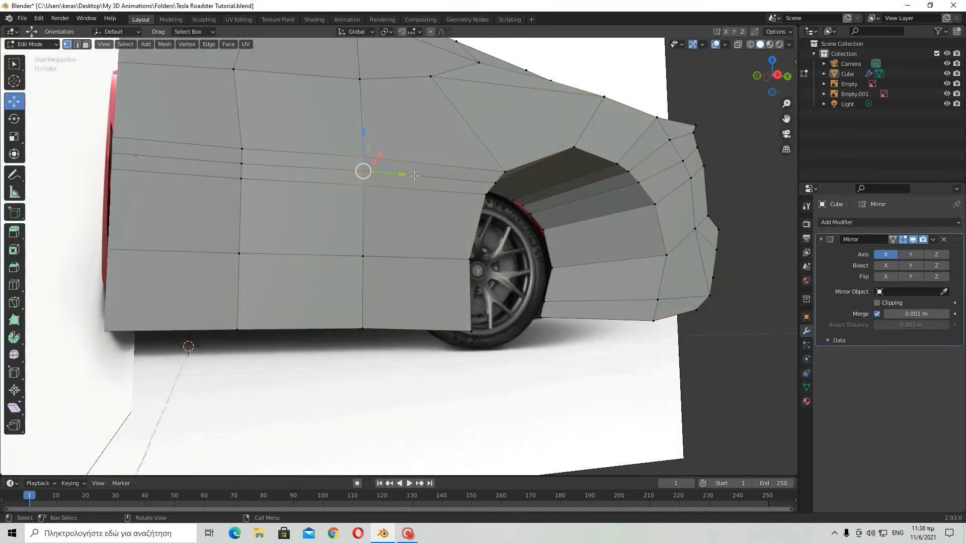
middle_drag(416, 182, 380, 211)
click(768, 83)
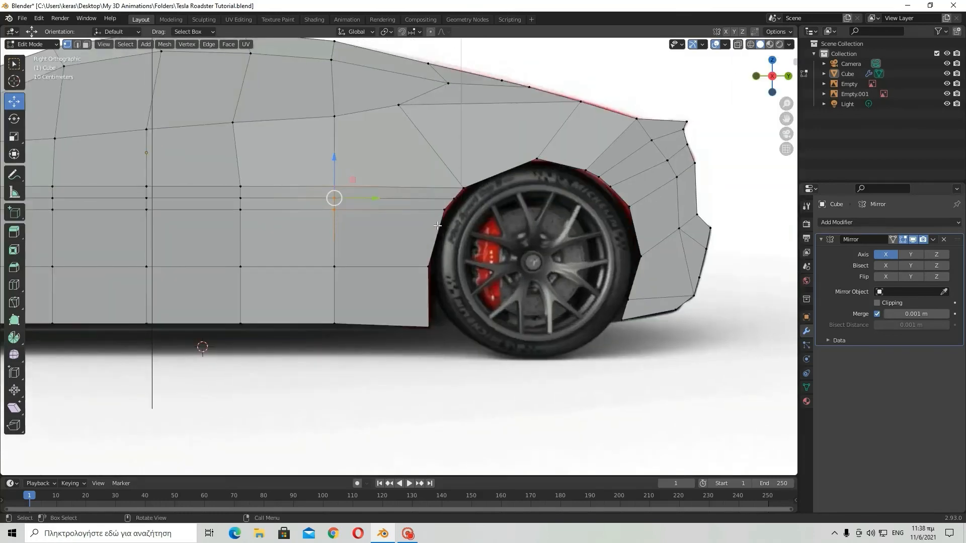
Step: Try moving the selected crease vertices forward and up, comparing the mesh with the side reference by hiding and showing the Cube
key(g)
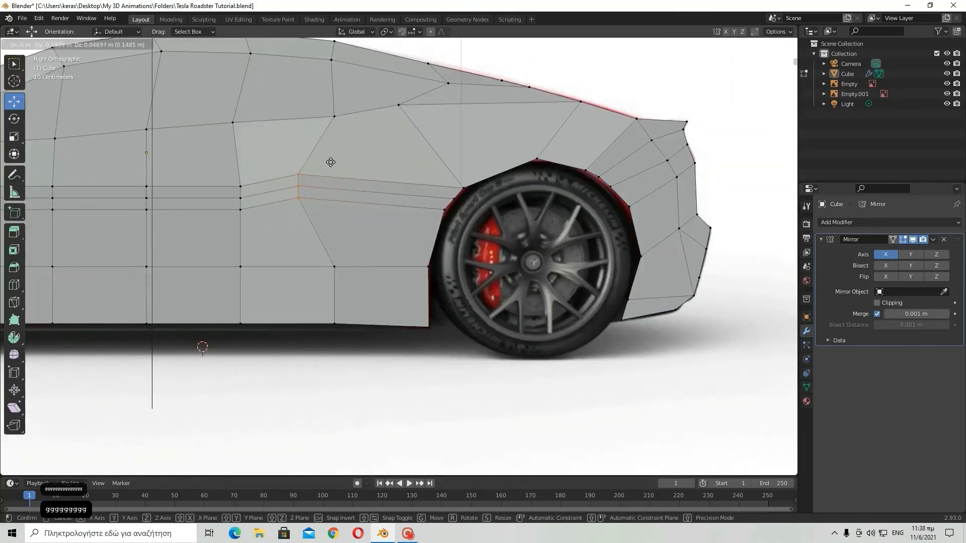
click(324, 163)
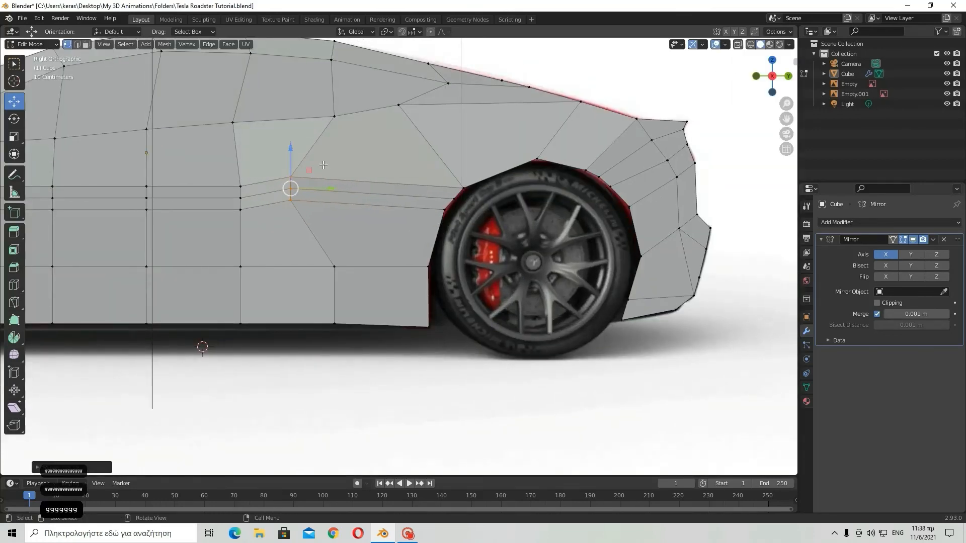
click(948, 75)
click(947, 75)
click(947, 75)
click(947, 75)
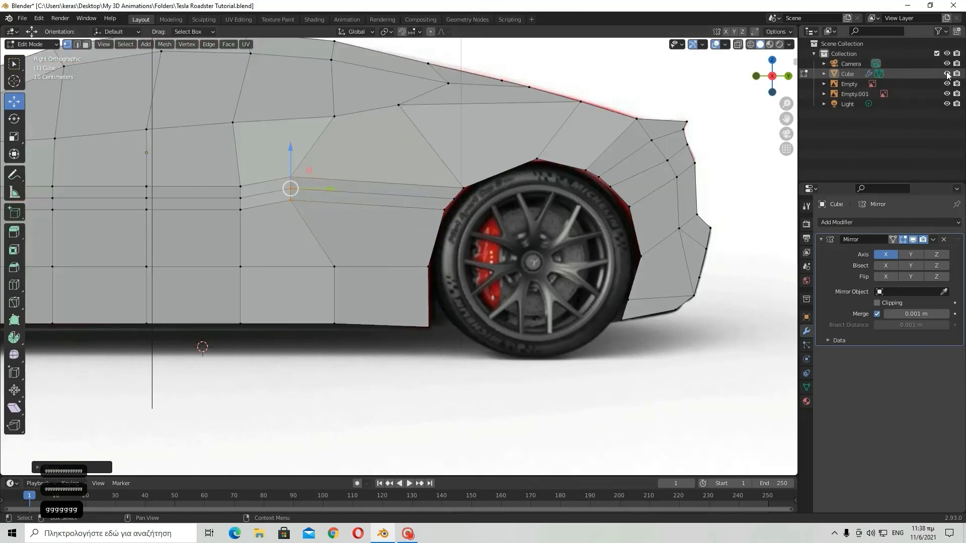
click(948, 75)
click(947, 75)
click(947, 74)
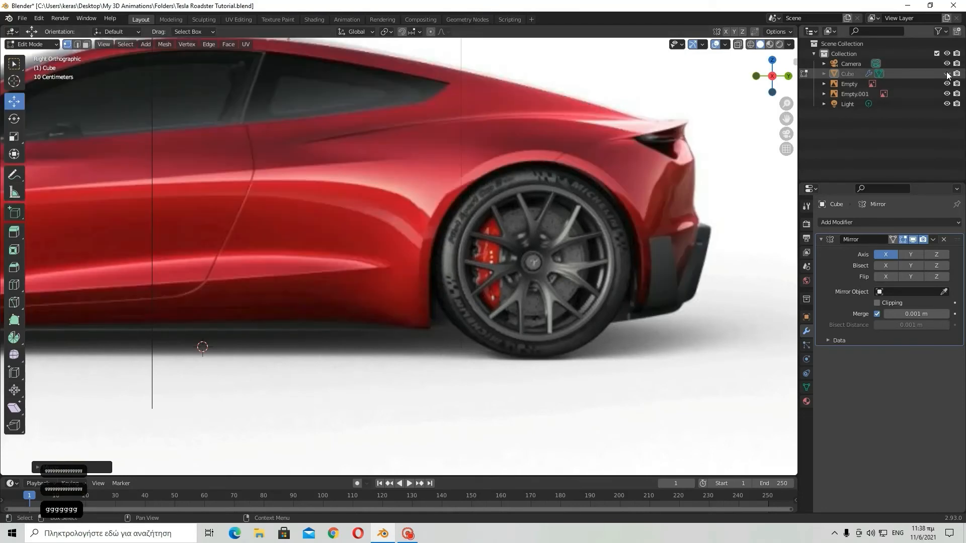
key(ctrl+z)
key(ctrl+z)
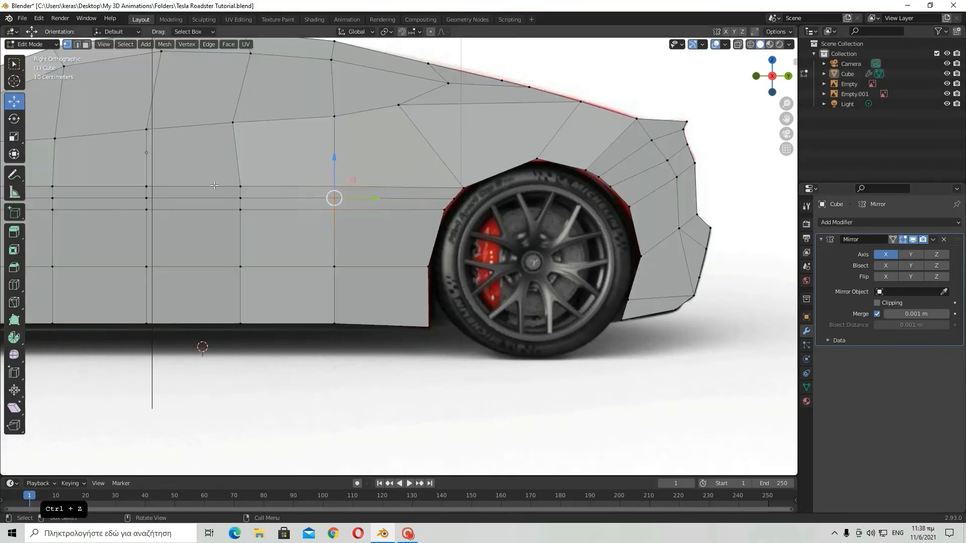
Step: Add the crease vertices of the next column forward to the selection and try moving both columns forward and up
shift+drag(226, 171, 322, 218)
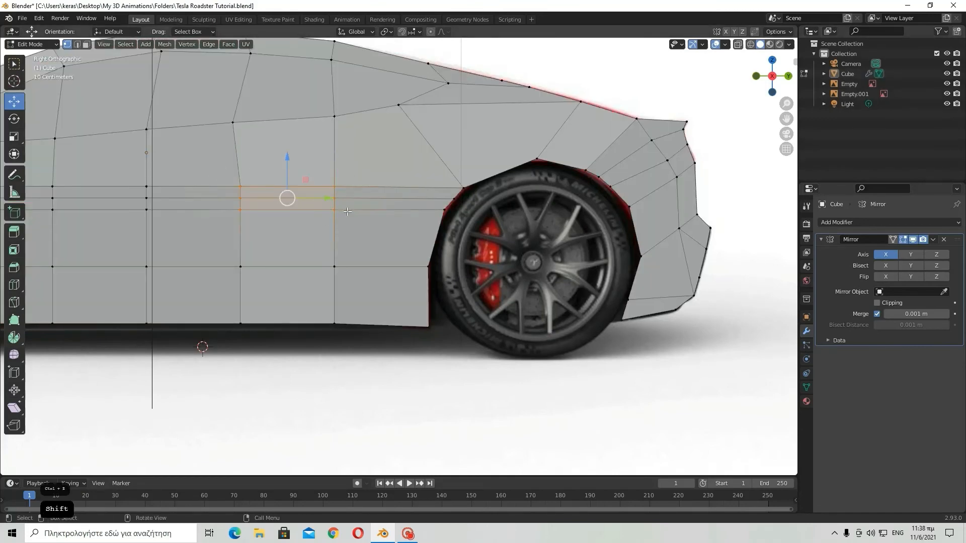
key(g)
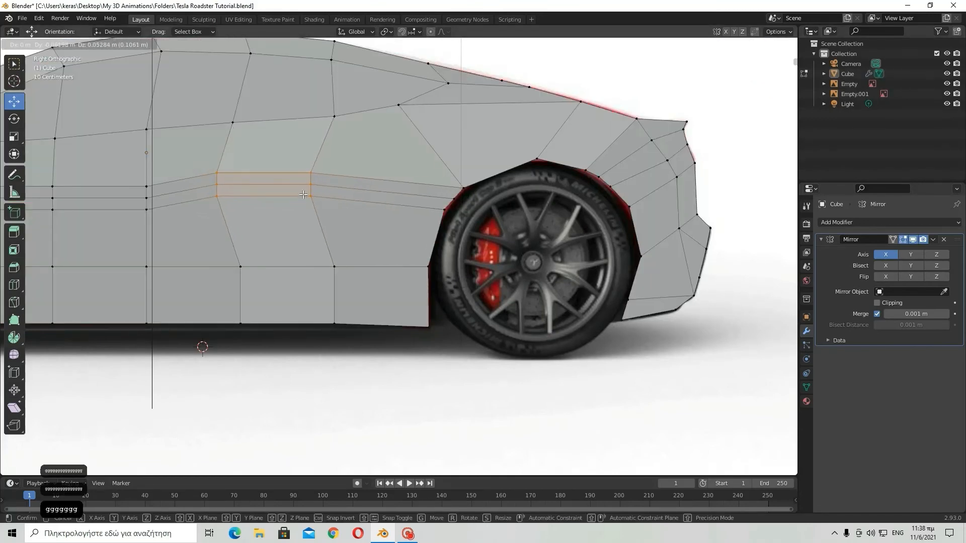
click(303, 194)
click(945, 76)
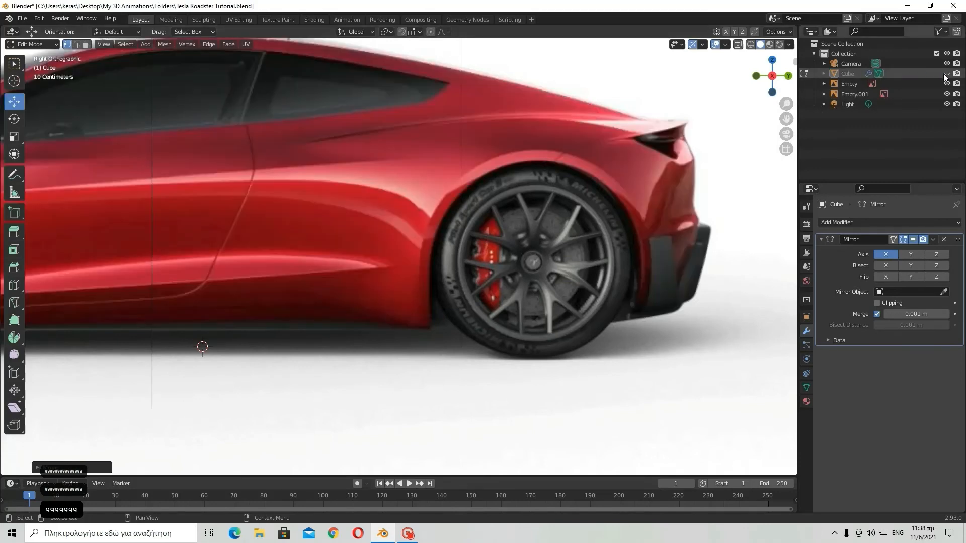
click(945, 76)
click(945, 76)
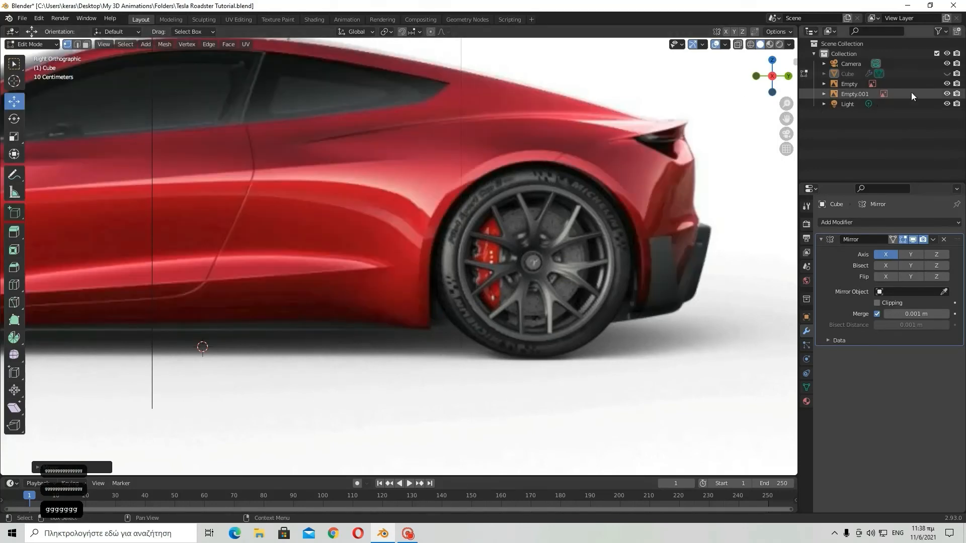
click(945, 75)
key(ctrl+z)
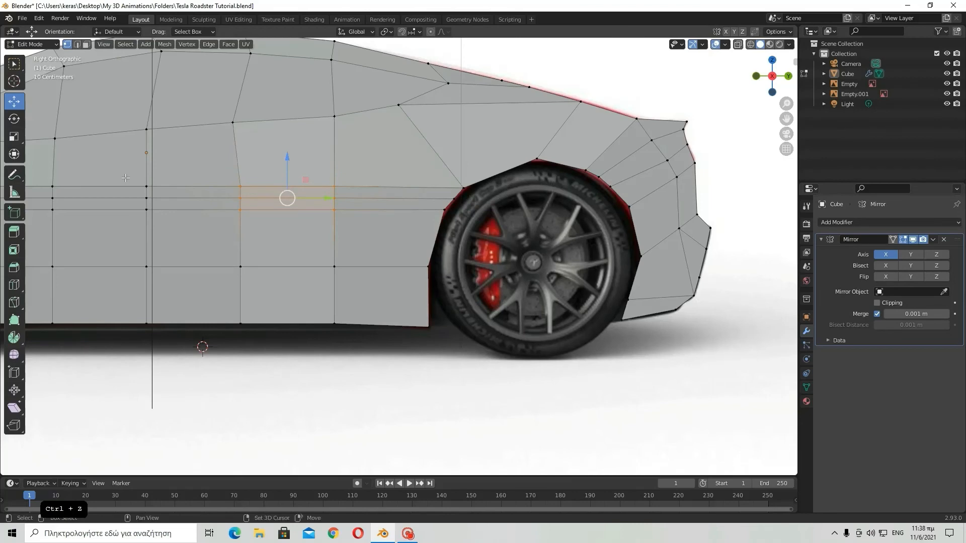
Step: Extend the selection to the crease vertices of the next two columns forward, comparing the Cube with the reference photo
shift+drag(37, 178, 70, 225)
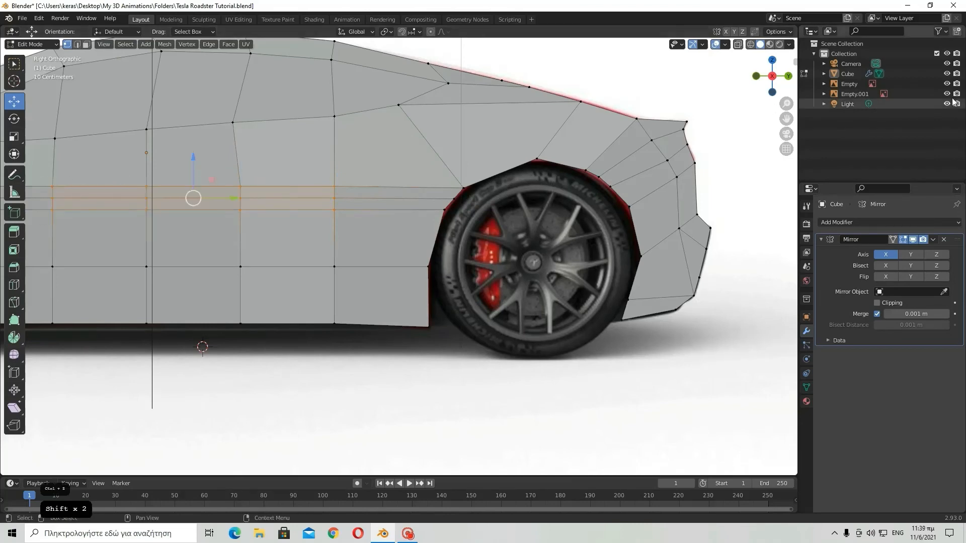
click(947, 74)
click(947, 74)
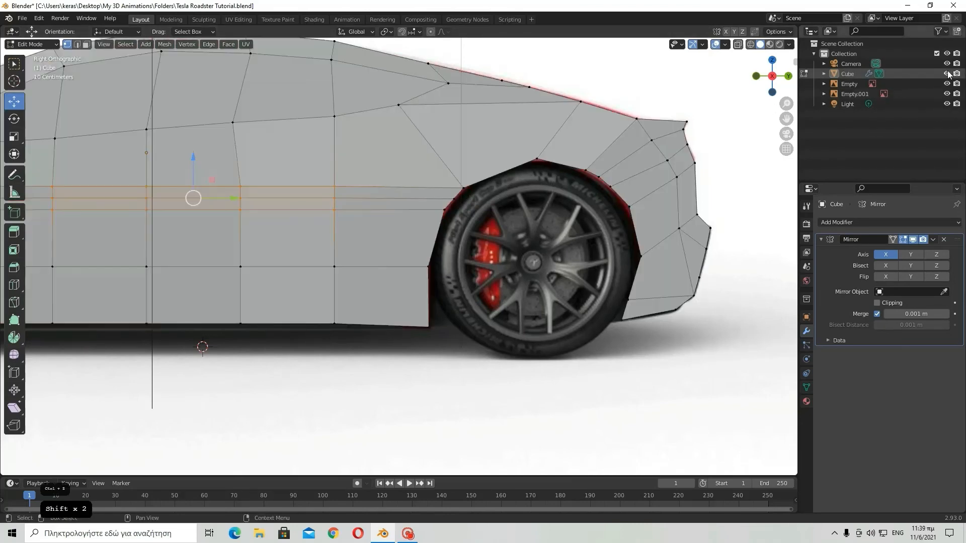
click(947, 74)
click(947, 74)
Step: Move the four selected columns of crease vertices slightly upward to follow the body line in the side reference
scroll(534, 243, down, 2)
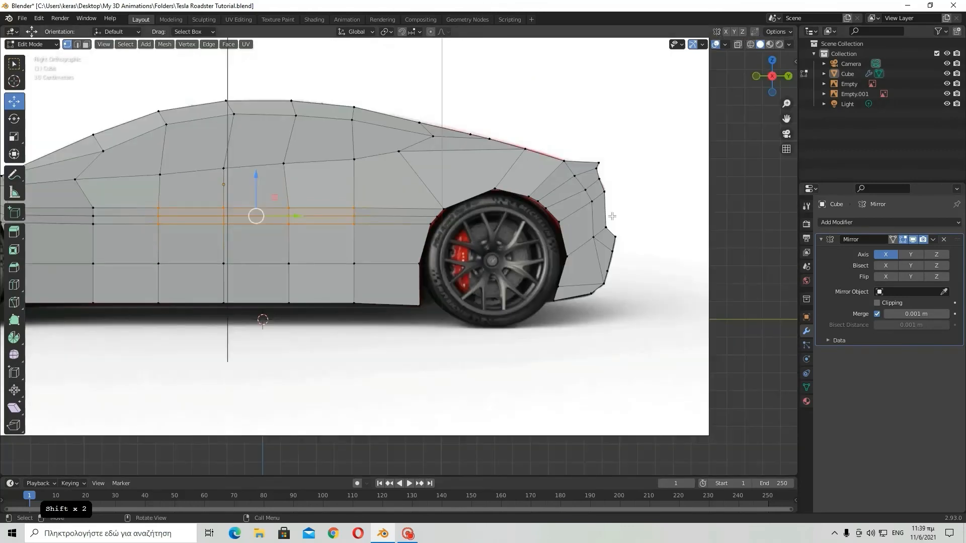
key(KP_Decimal)
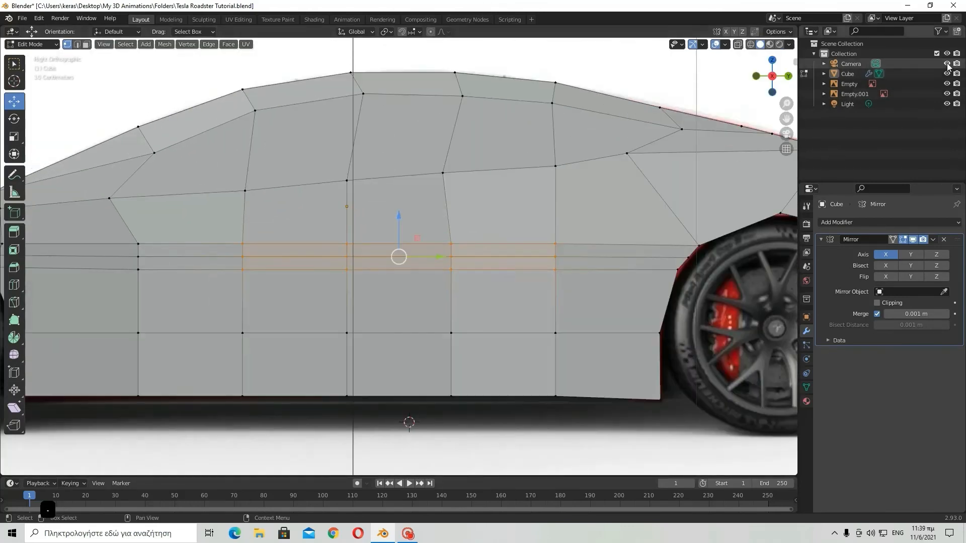
click(947, 74)
click(947, 74)
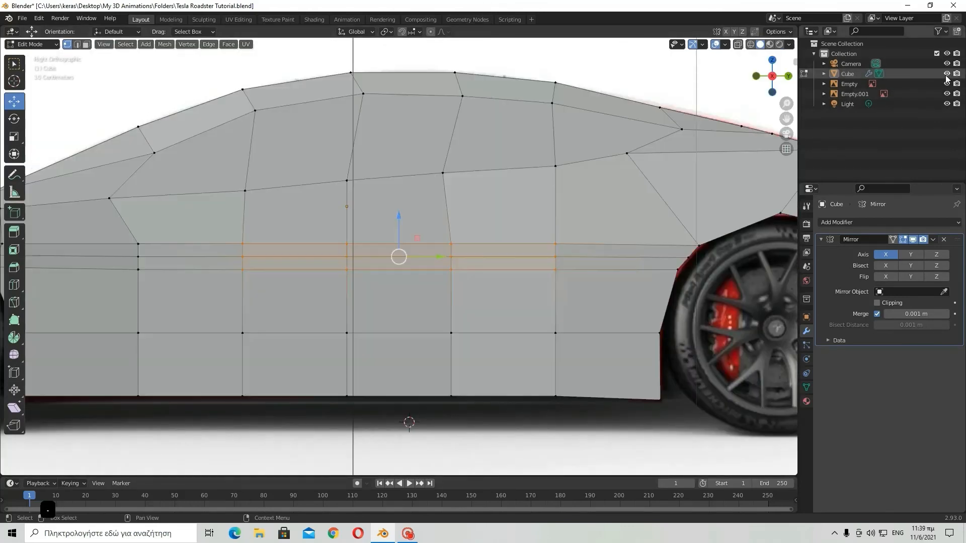
click(947, 74)
click(947, 74)
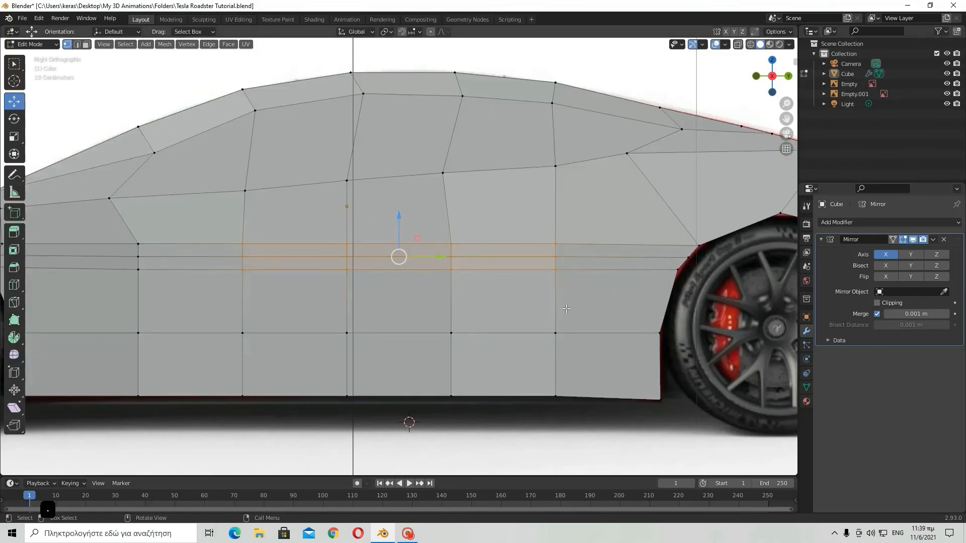
key(g)
click(541, 287)
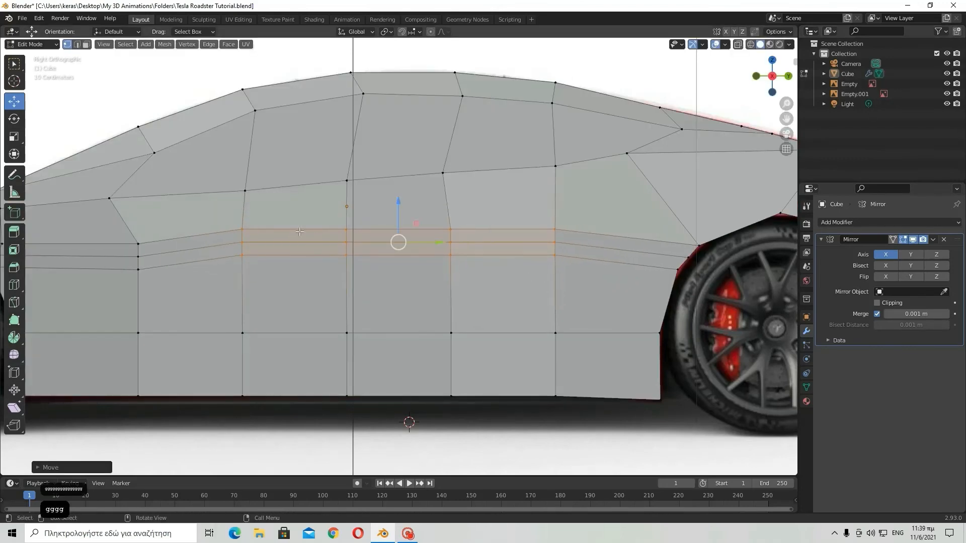
Step: Scale the selected crease vertices slightly closer together along the Z axis and compare them with the reference
click(15, 137)
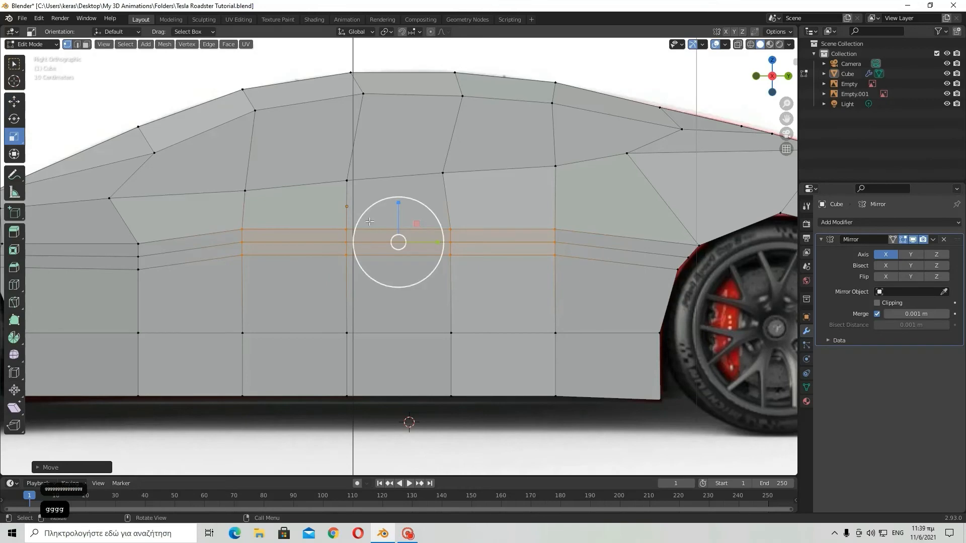
drag(398, 204, 397, 216)
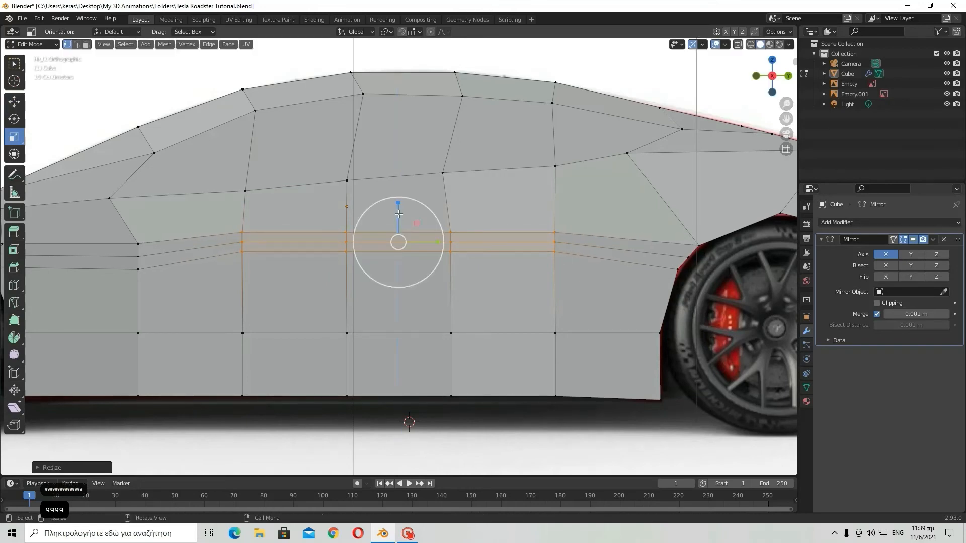
click(947, 74)
click(946, 73)
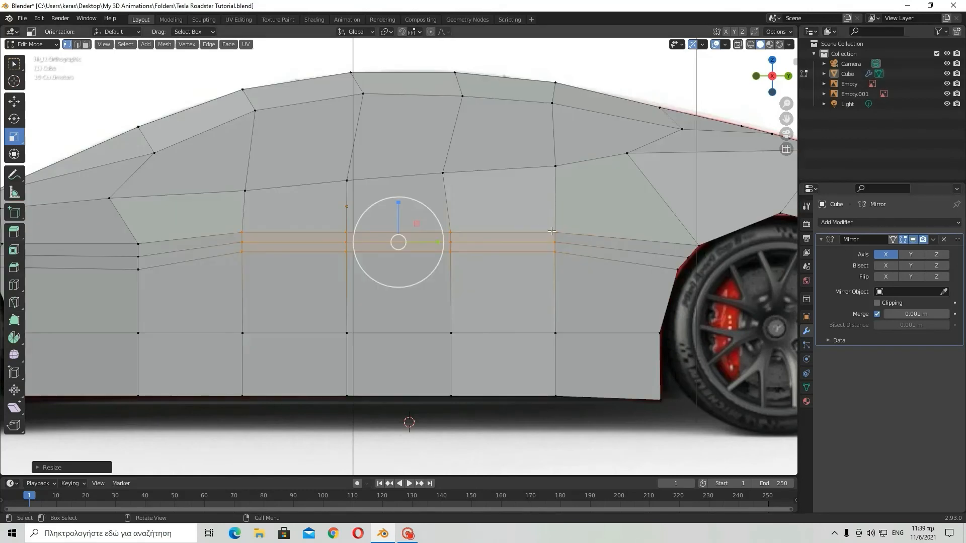
Step: Move the crease vertices of the column nearest the rear wheel slightly up and rearward, checking against the reference
drag(537, 227, 574, 270)
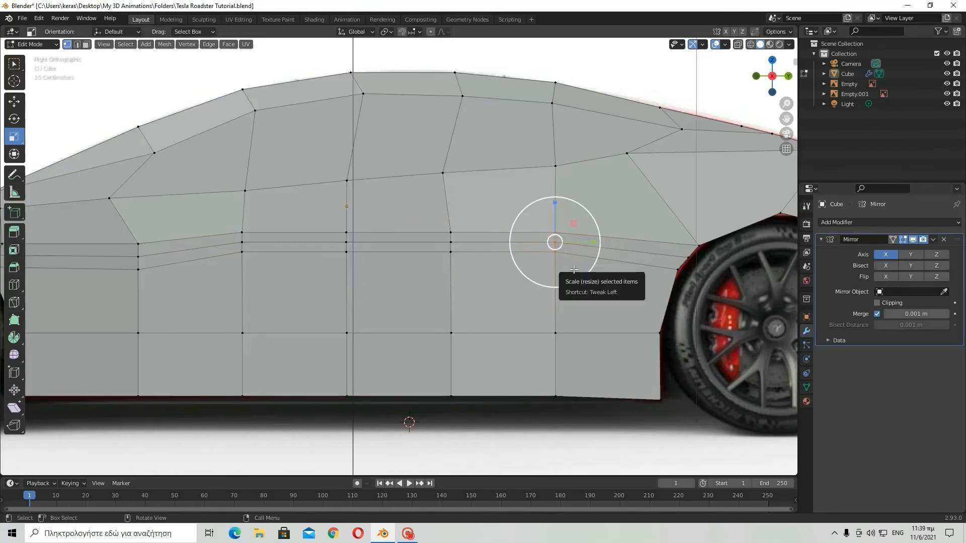
key(g)
click(586, 261)
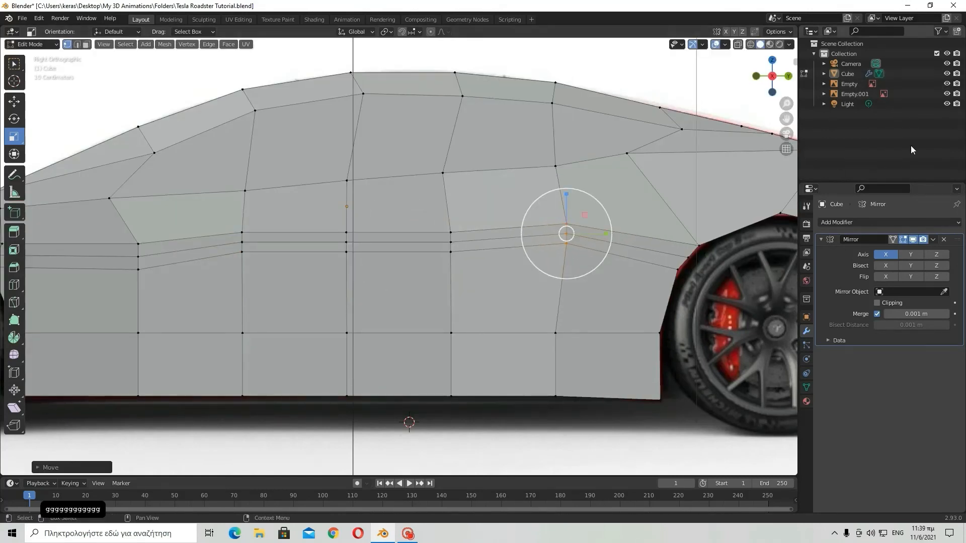
click(947, 73)
click(946, 73)
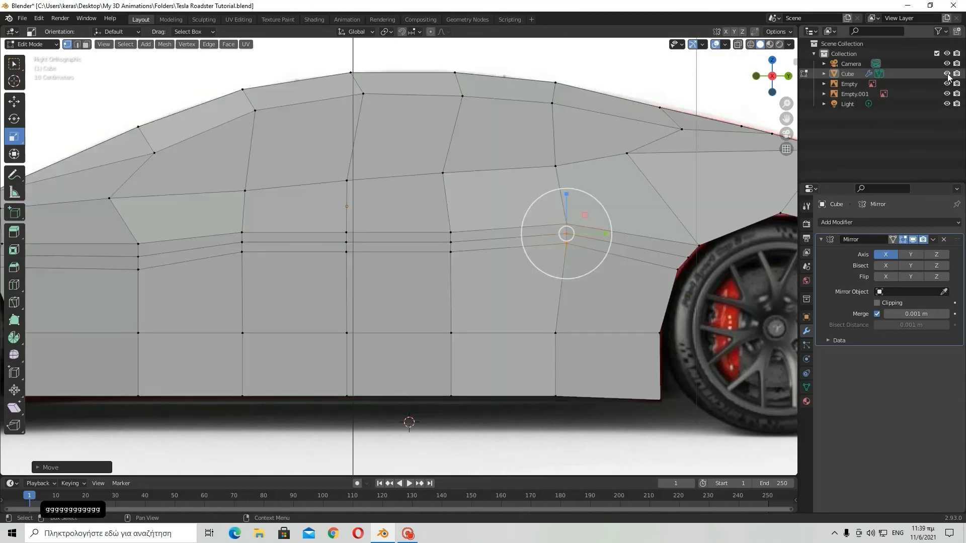
click(946, 73)
click(947, 74)
Step: Scale up the rear column's crease vertices to widen the spacing between the crease lines, checking against the reference
key(s)
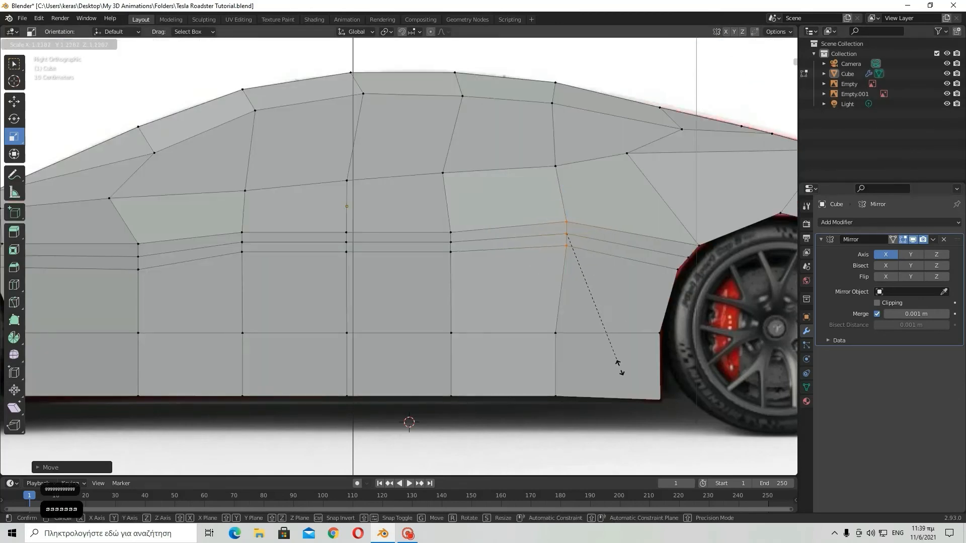
click(619, 368)
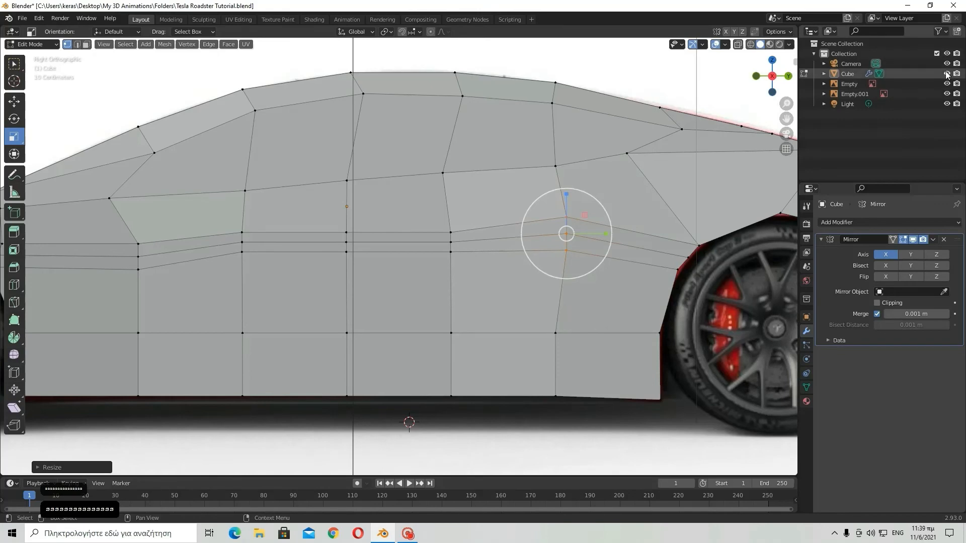
click(946, 73)
click(947, 73)
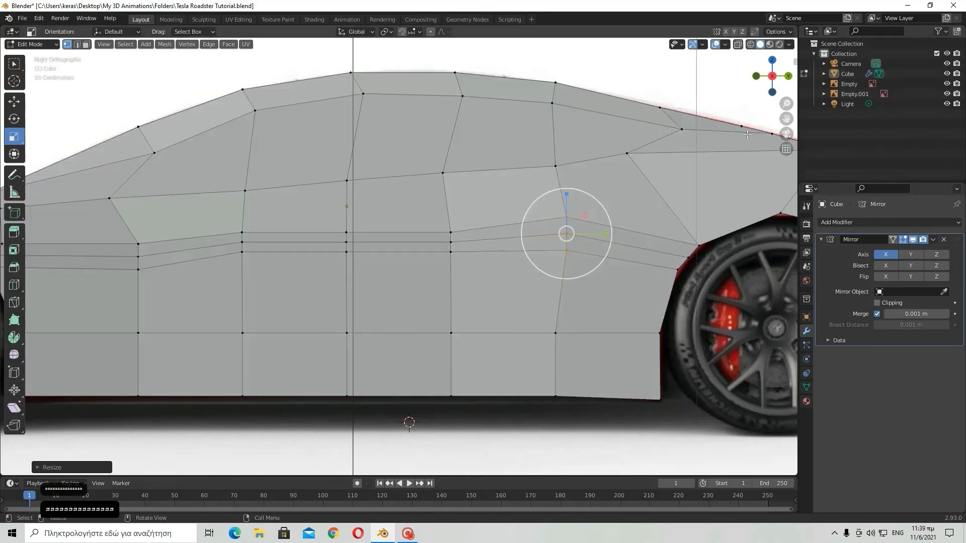
click(947, 73)
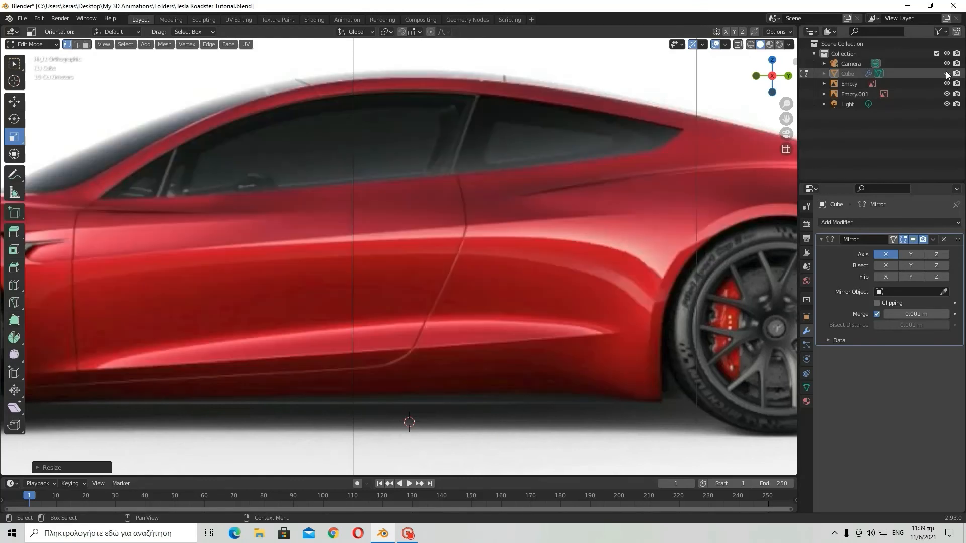
click(946, 74)
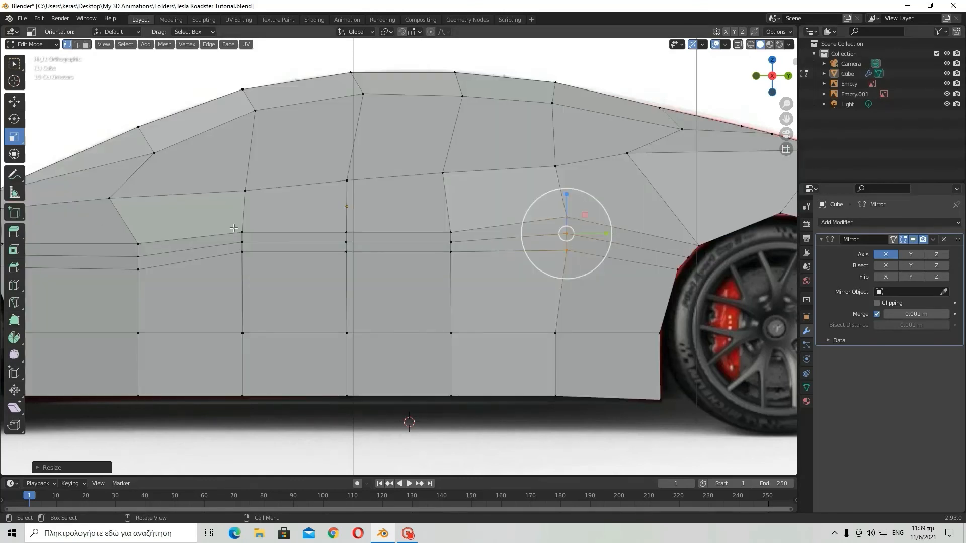
Step: Scale down the crease vertices of the raised section's front column so the crease lines narrow there
key(b)
drag(232, 233, 248, 246)
key(s)
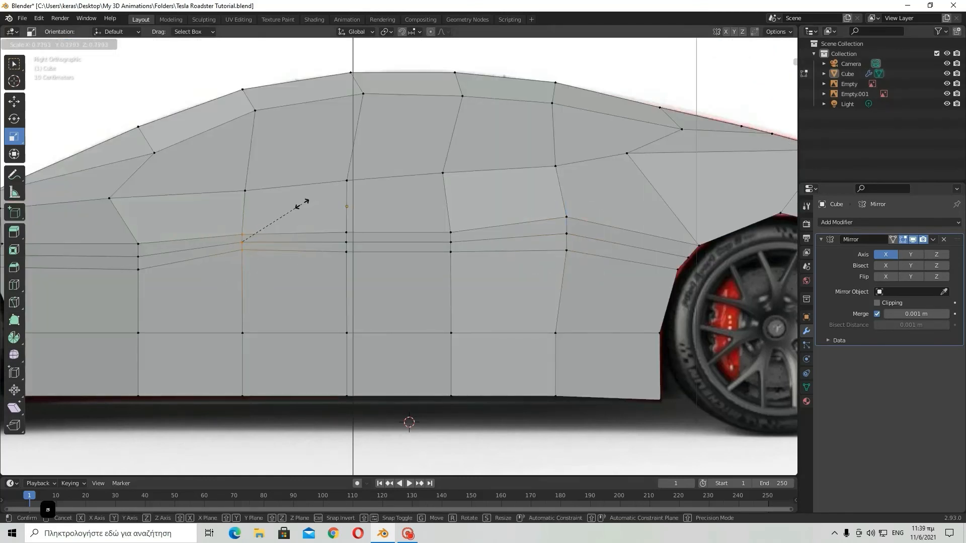
click(294, 206)
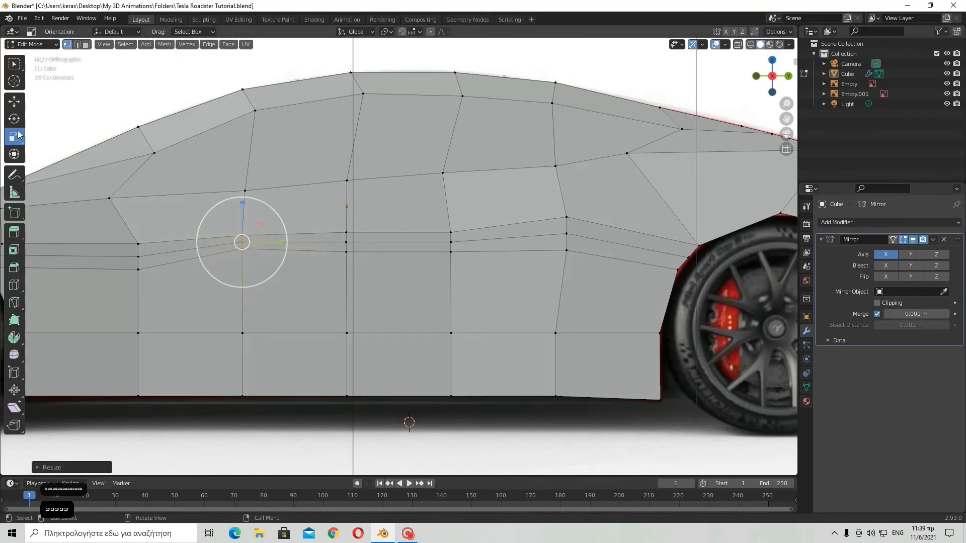
Step: Move the front column's crease vertices slightly downward and compare the crease with the reference photo
key(g)
key(g)
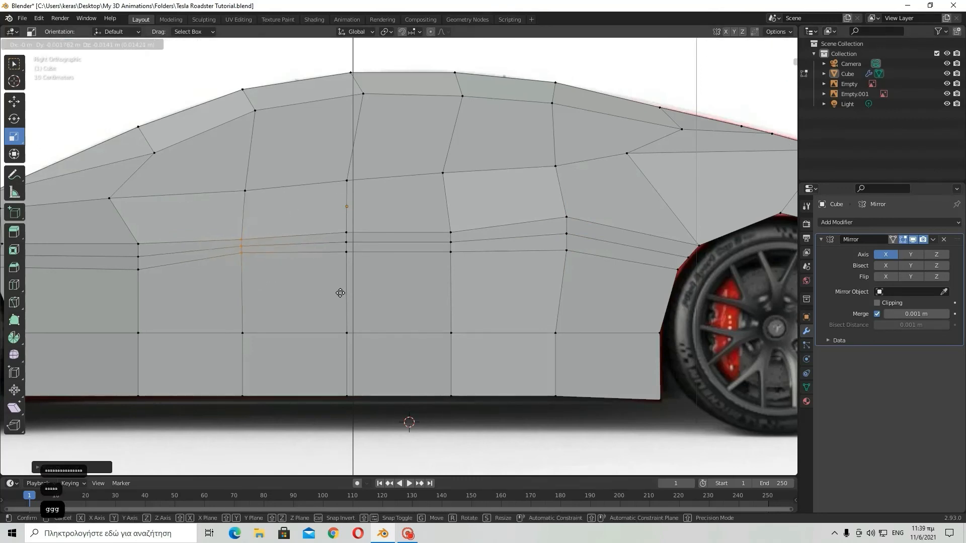
click(422, 283)
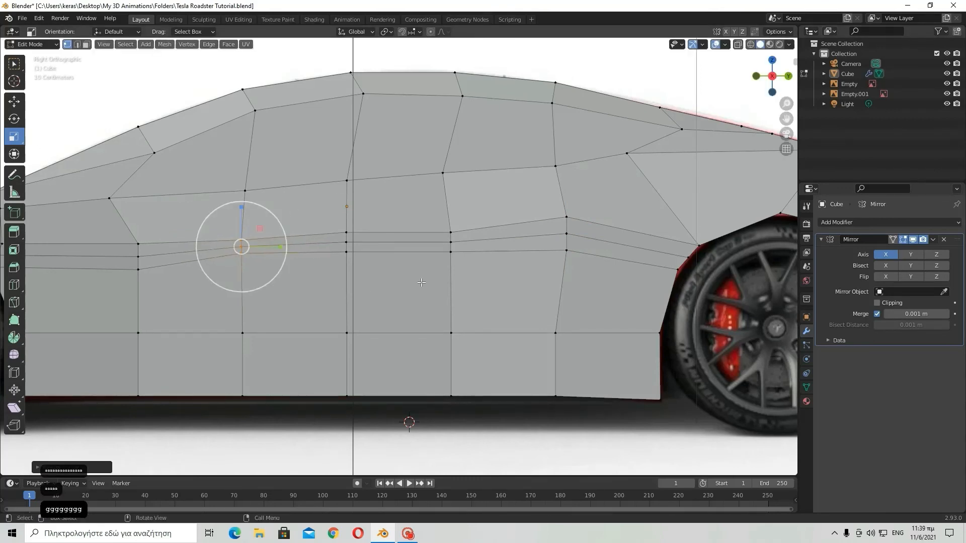
click(948, 74)
click(948, 74)
click(949, 74)
click(949, 74)
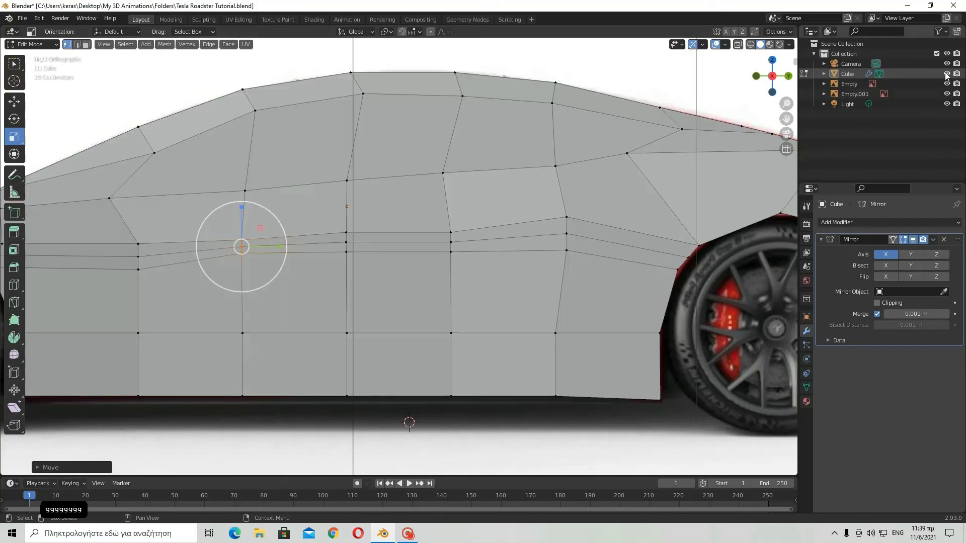
Step: Move the crease vertices of the middle side panel column, just ahead of the rear column, slightly upward
drag(433, 219, 477, 267)
key(g)
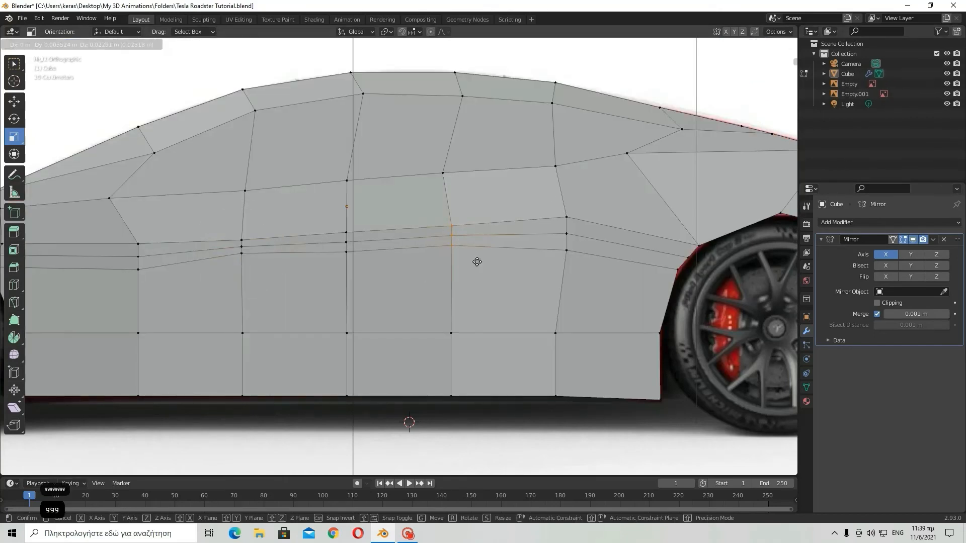
click(477, 262)
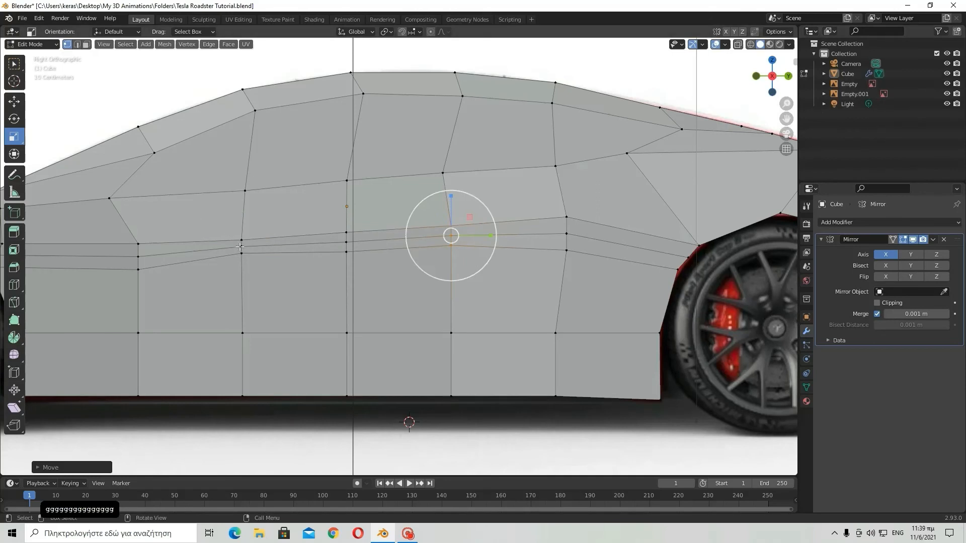
Step: Rescale the crease vertices of the raised section's front column slightly, comparing the crease with the reference photo
drag(240, 229, 251, 259)
key(s)
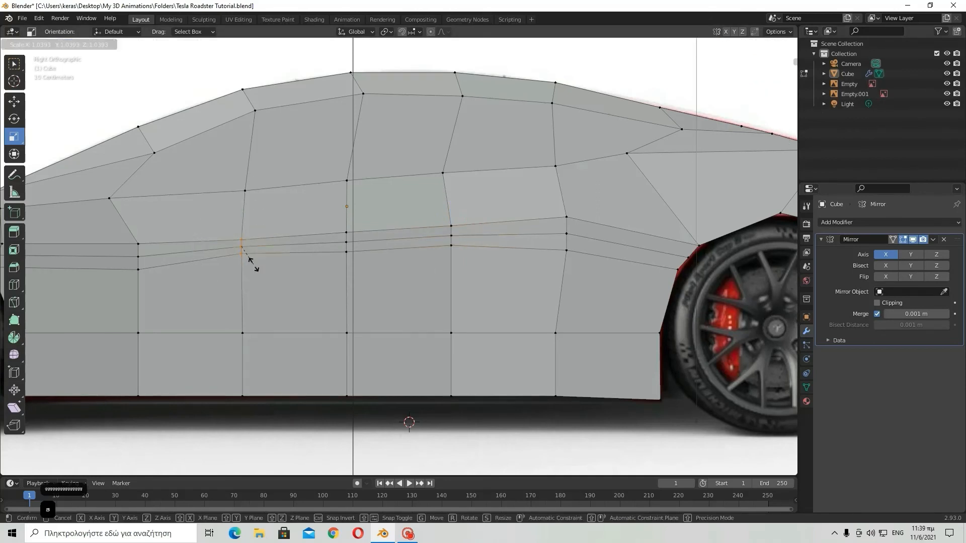
click(250, 262)
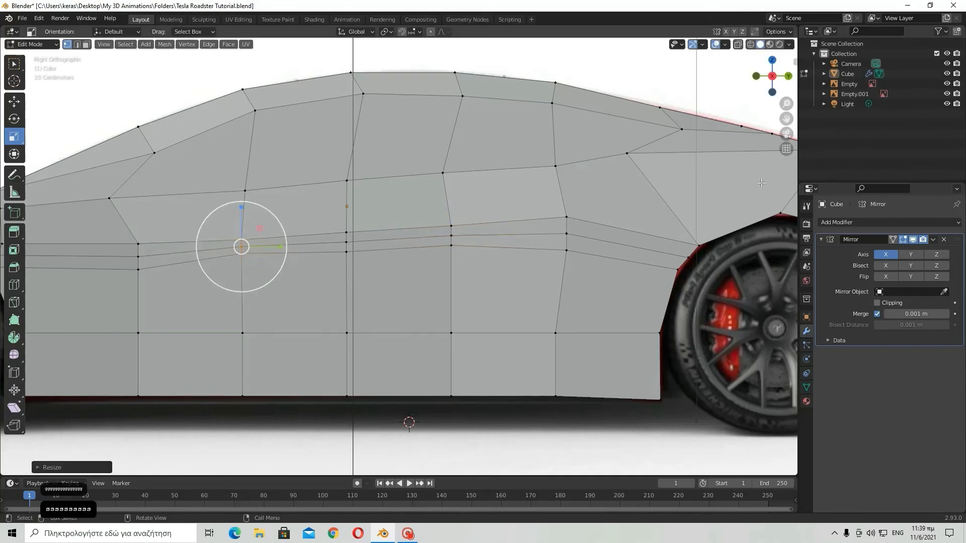
click(946, 74)
click(947, 74)
click(946, 74)
click(946, 74)
click(946, 74)
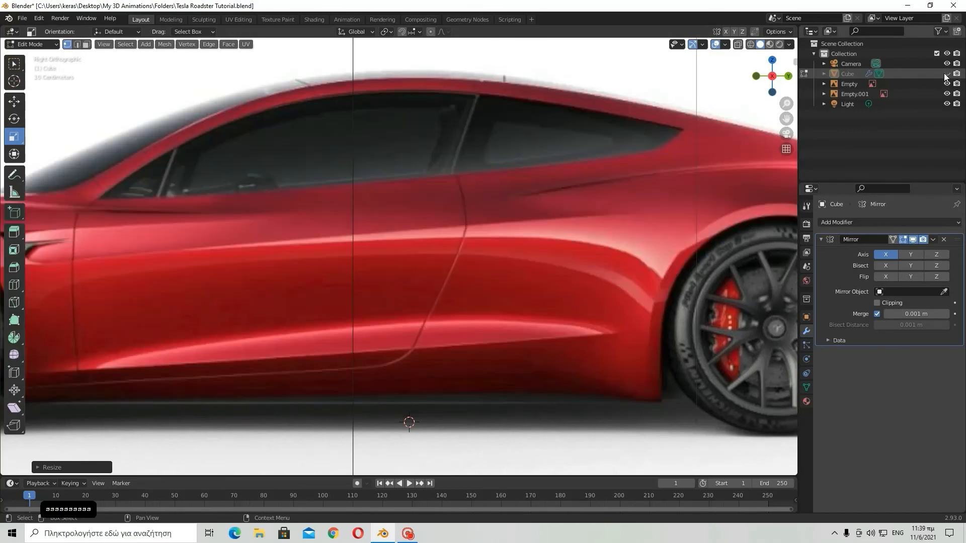
click(946, 74)
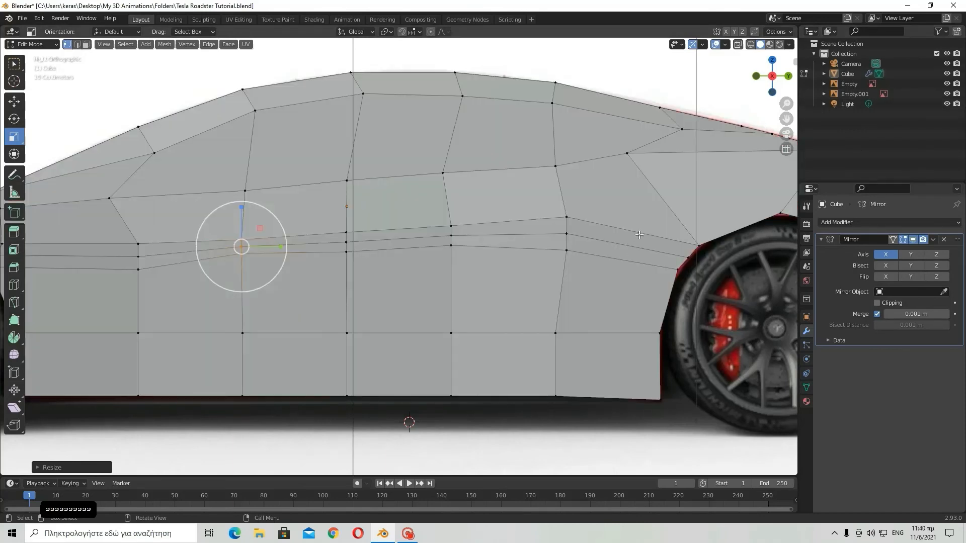
Step: Add a single vertical loop cut between the side panel's rear column and the rear wheel arch
click(14, 285)
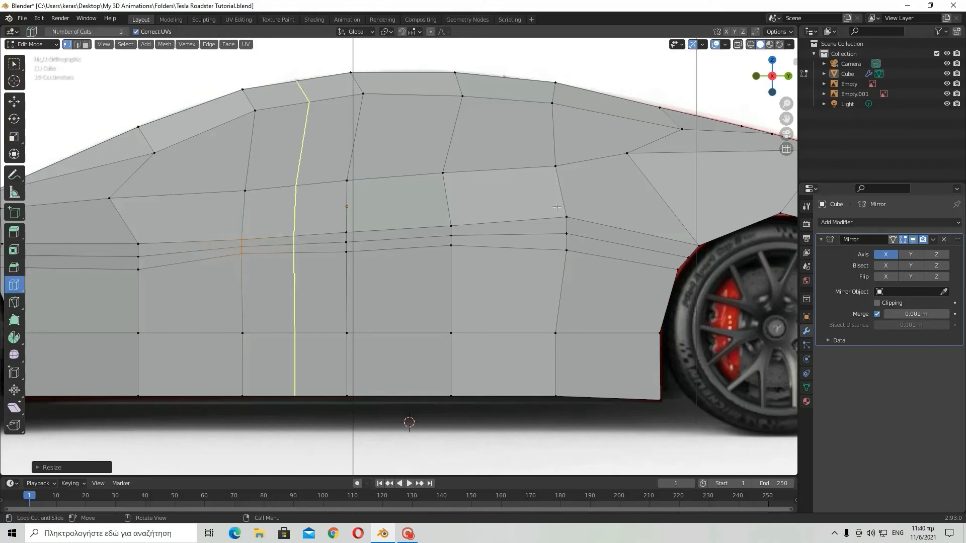
click(643, 246)
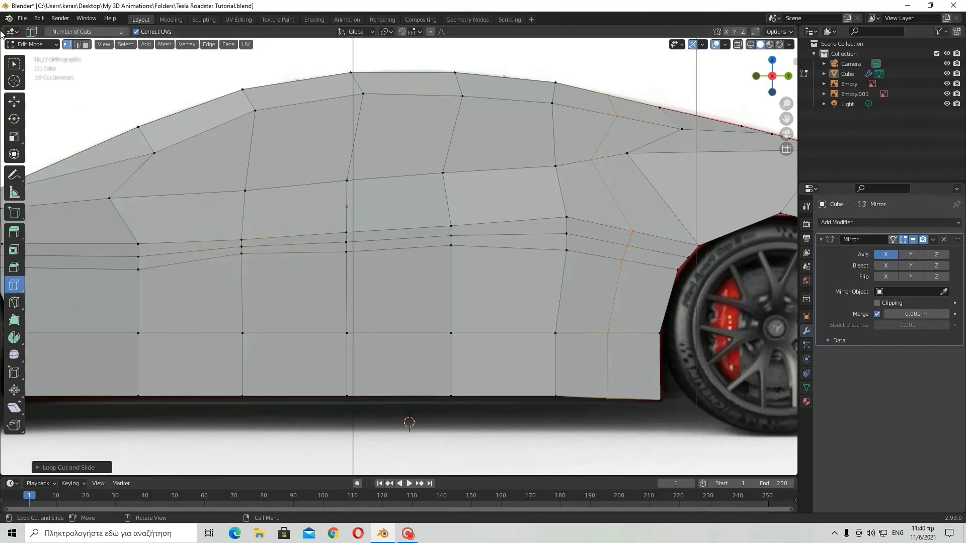
click(14, 64)
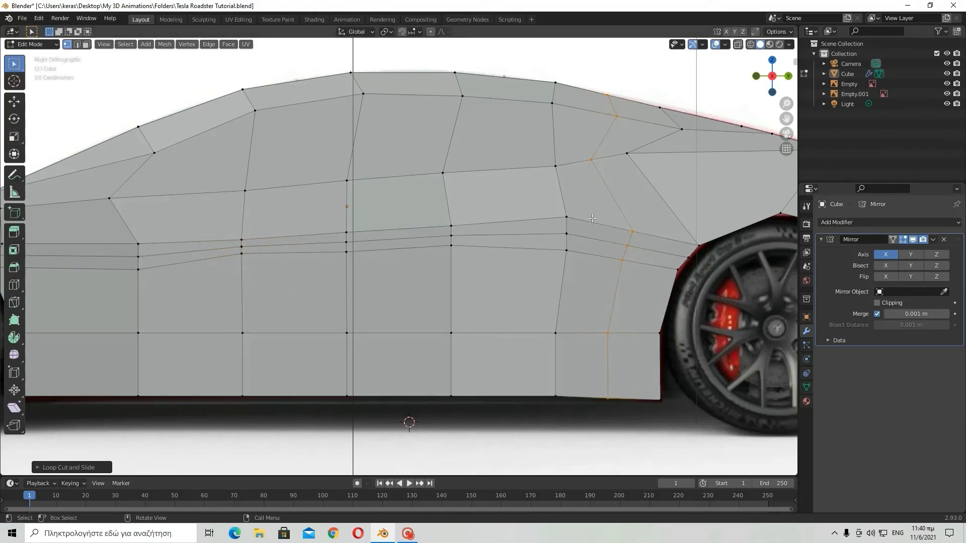
Step: Scale up the new loop's three crease vertices to widen the spacing between the crease lines there
drag(596, 211, 647, 284)
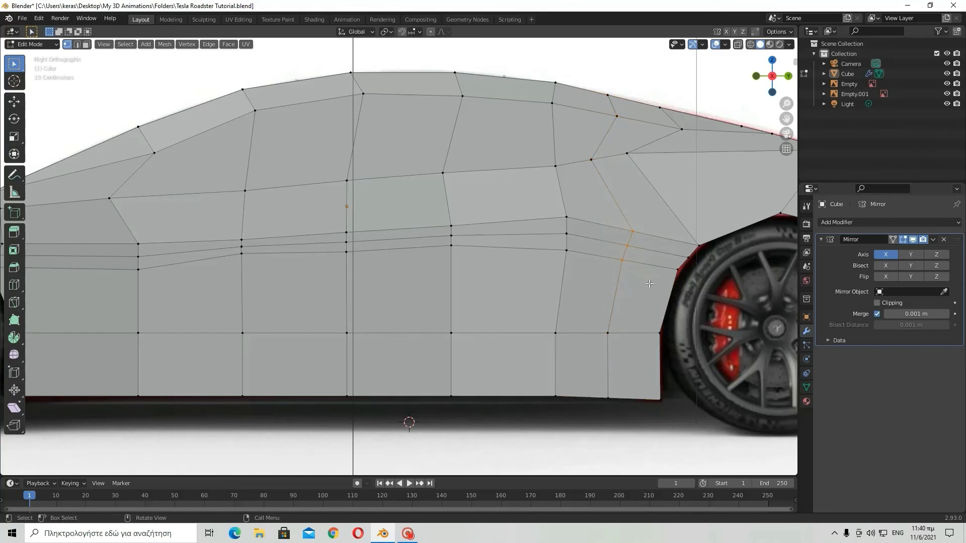
key(g)
key(g)
key(g)
key(g)
key(g)
key(g)
key(g)
key(g)
key(g)
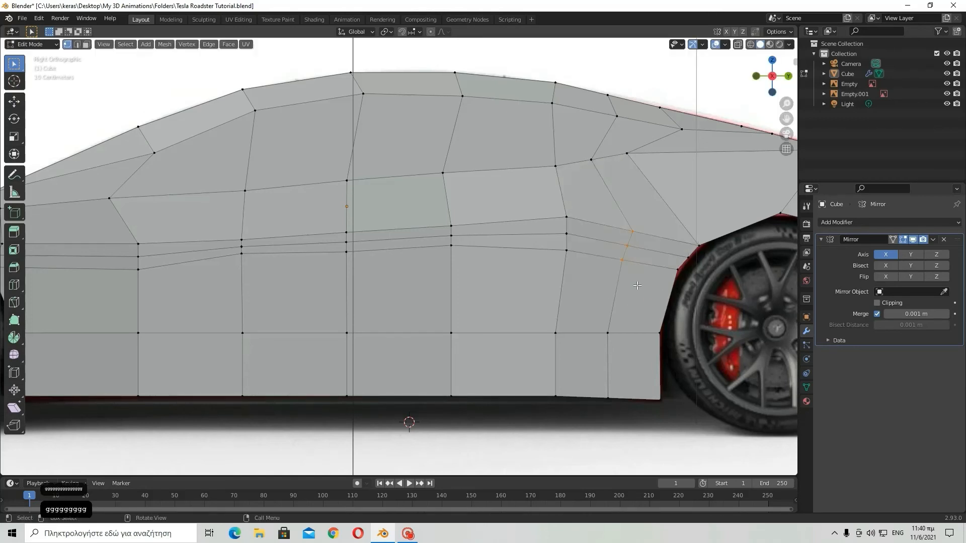
key(s)
click(649, 309)
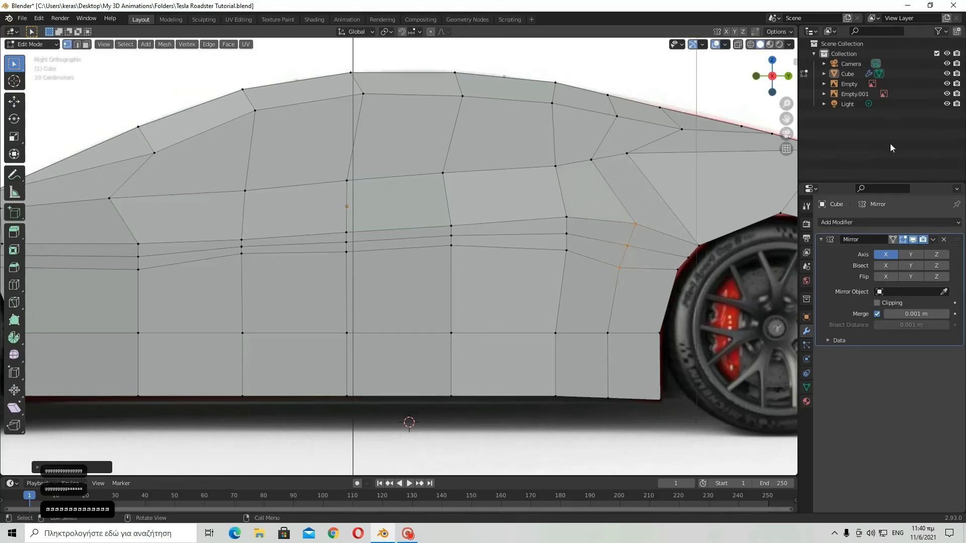
Step: Check the reference photo and move the new loop's crease vertices rearward and slightly down, close to the wheel arch
click(948, 73)
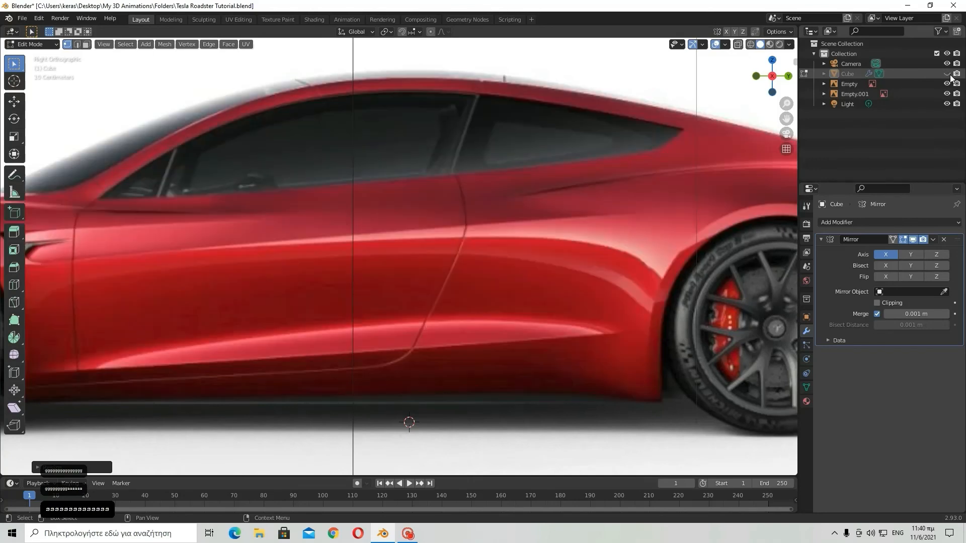
click(948, 74)
key(g)
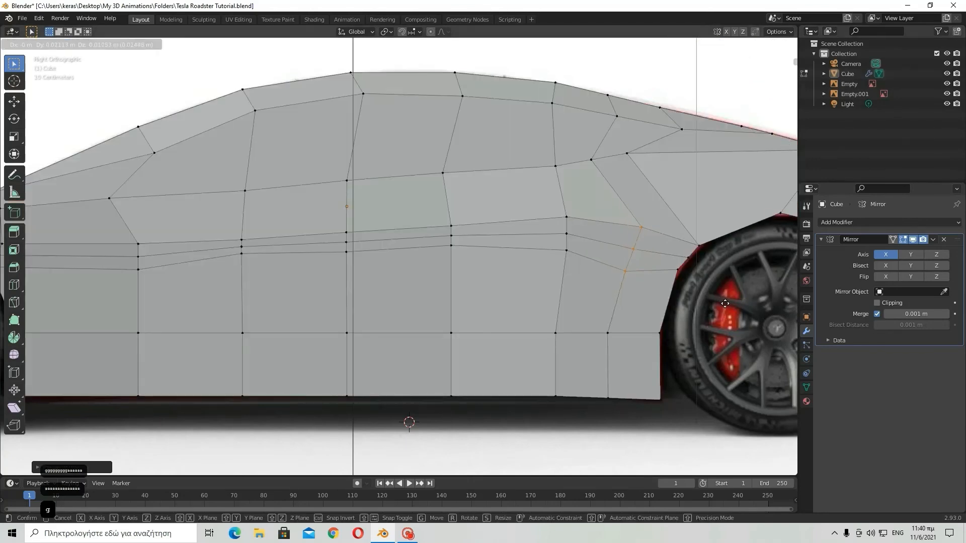
click(770, 311)
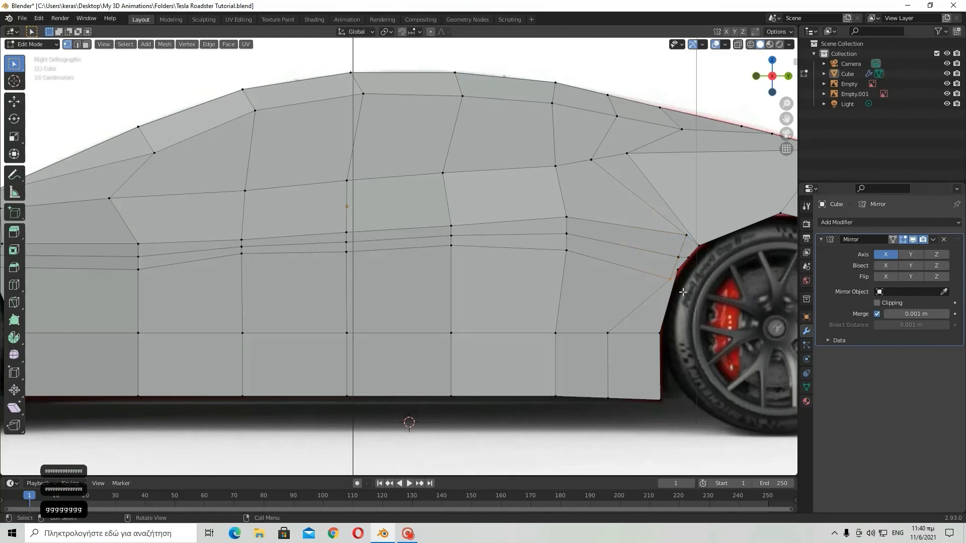
Step: Try to move the new loop's crease vertices individually onto the edge of the rear wheel arch
key(g)
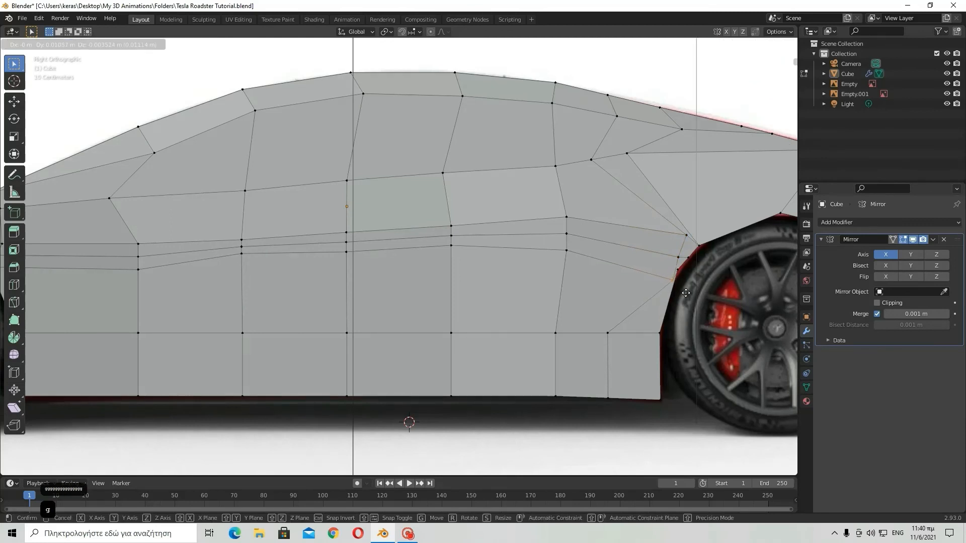
click(686, 293)
click(685, 257)
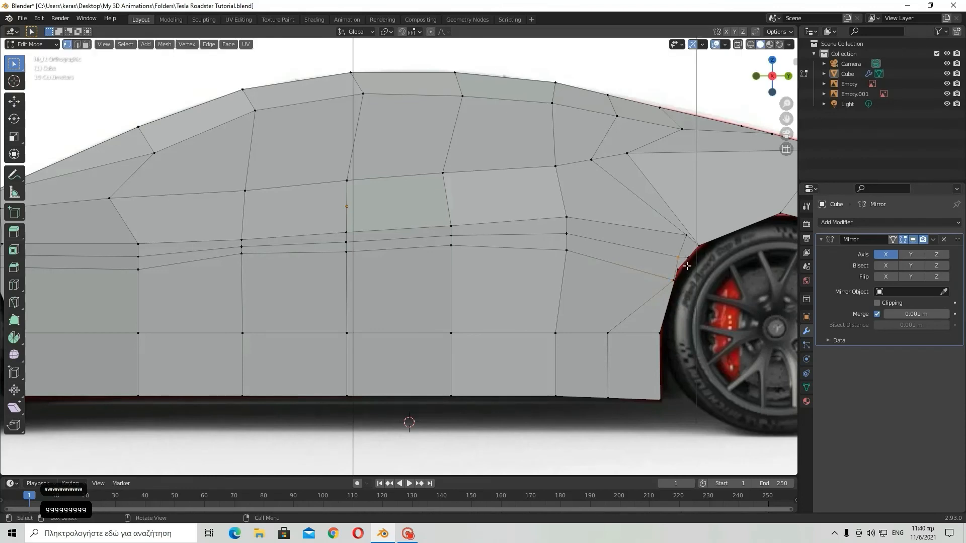
key(g)
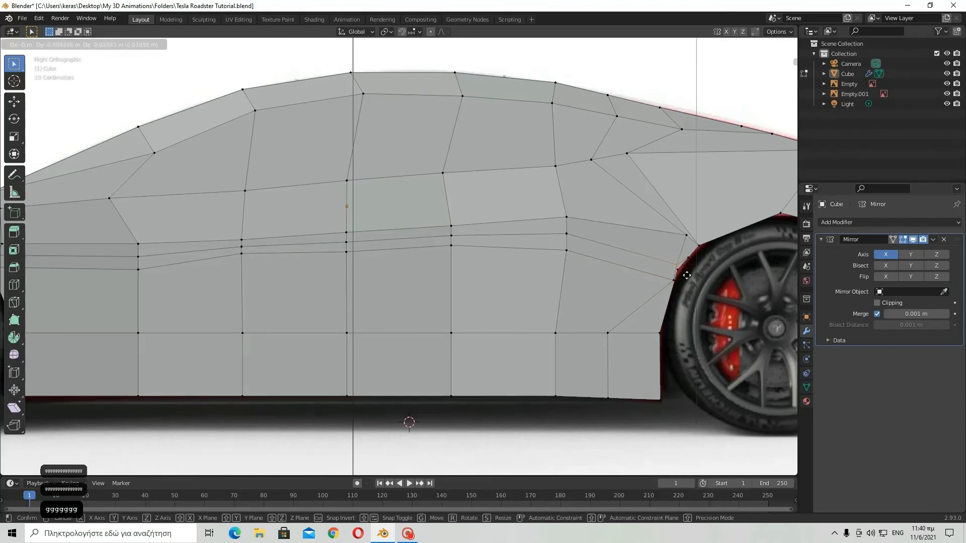
click(690, 265)
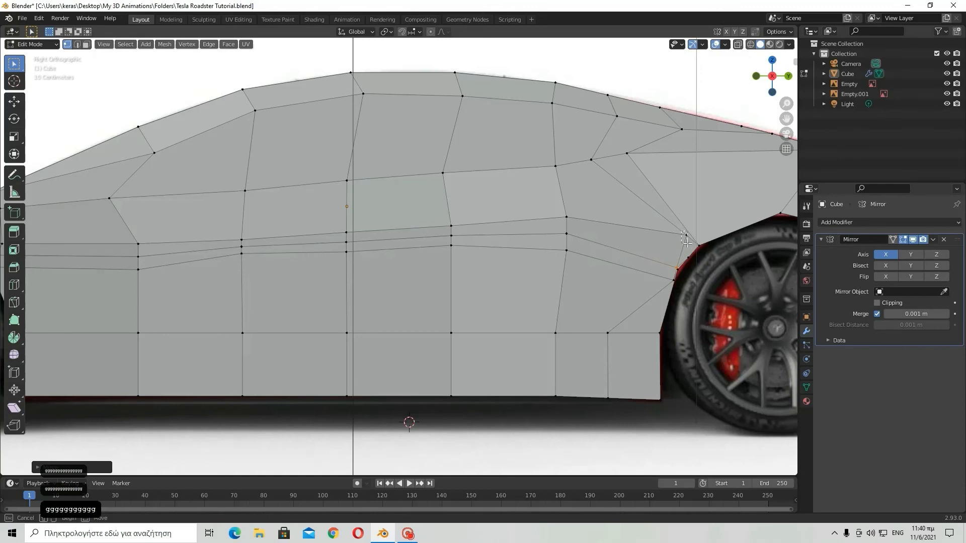
key(g)
click(699, 257)
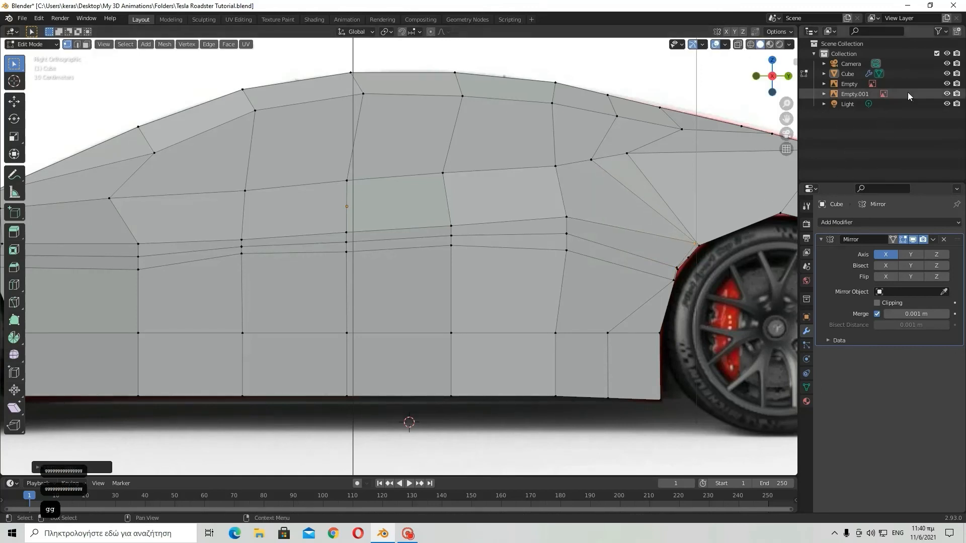
Step: Compare the crease with the reference photo and undo the individual vertex moves at the wheel arch
click(947, 74)
click(947, 74)
click(947, 74)
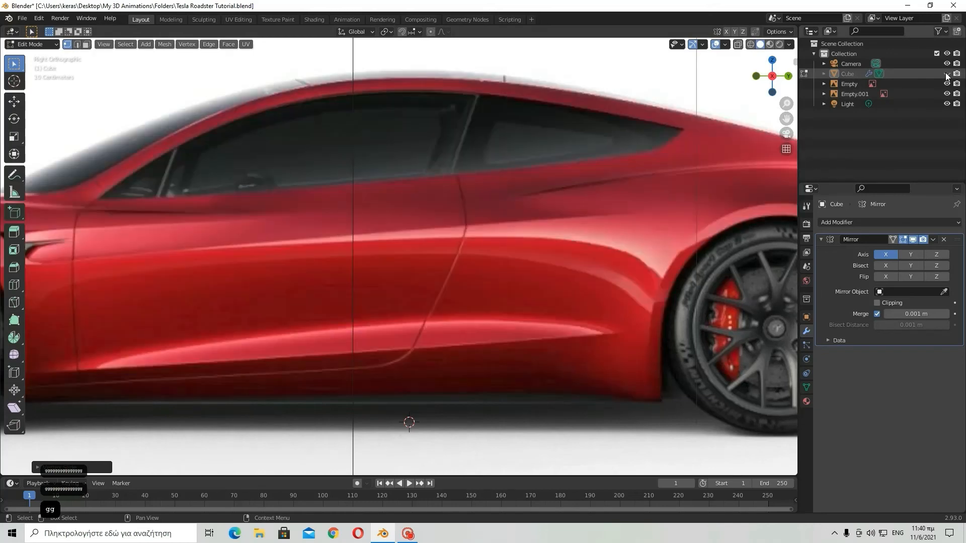
click(947, 74)
key(ctrl+z)
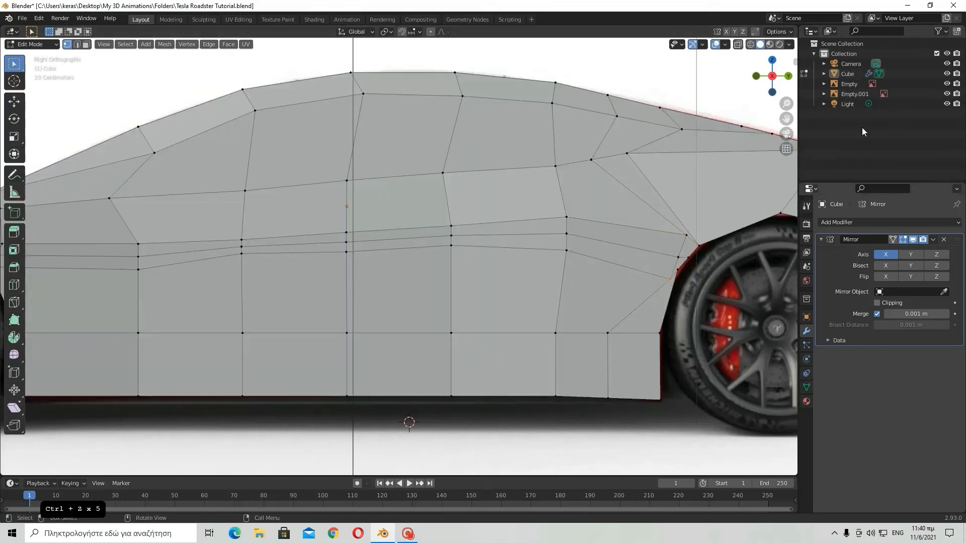
Step: Check the reference photo and move the new loop's lowest crease vertex slightly up and forward from the wheel arch
click(947, 74)
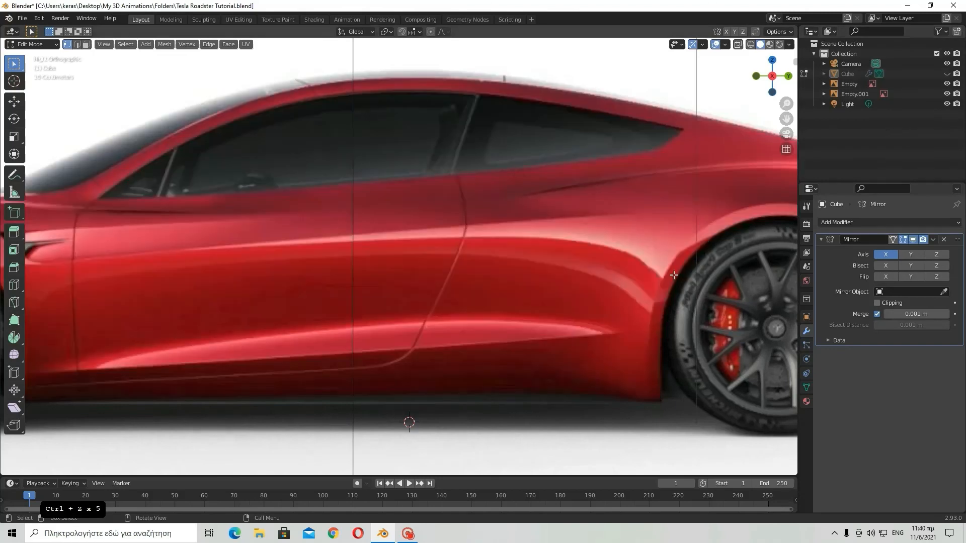
click(947, 74)
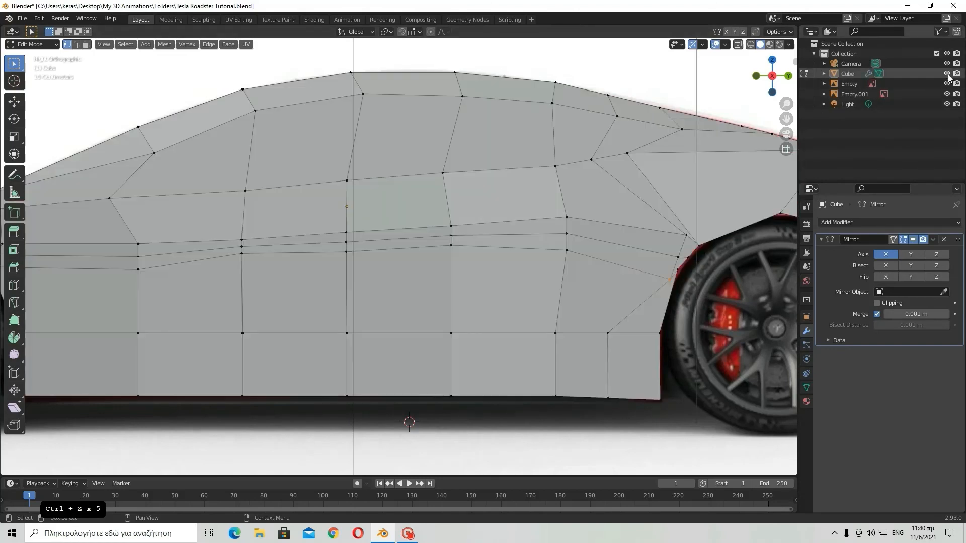
click(947, 74)
click(947, 74)
click(947, 74)
click(947, 74)
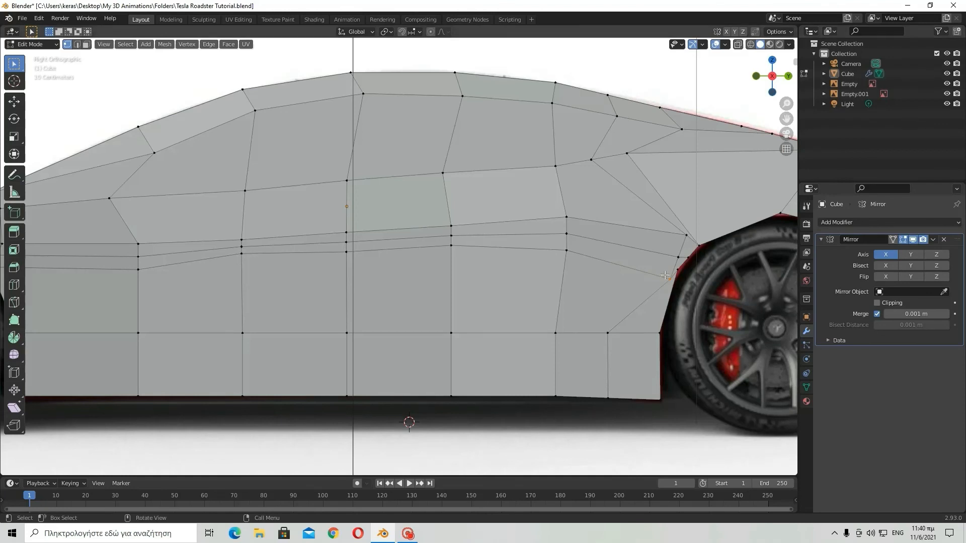
key(g)
key(g)
key(g)
key(g)
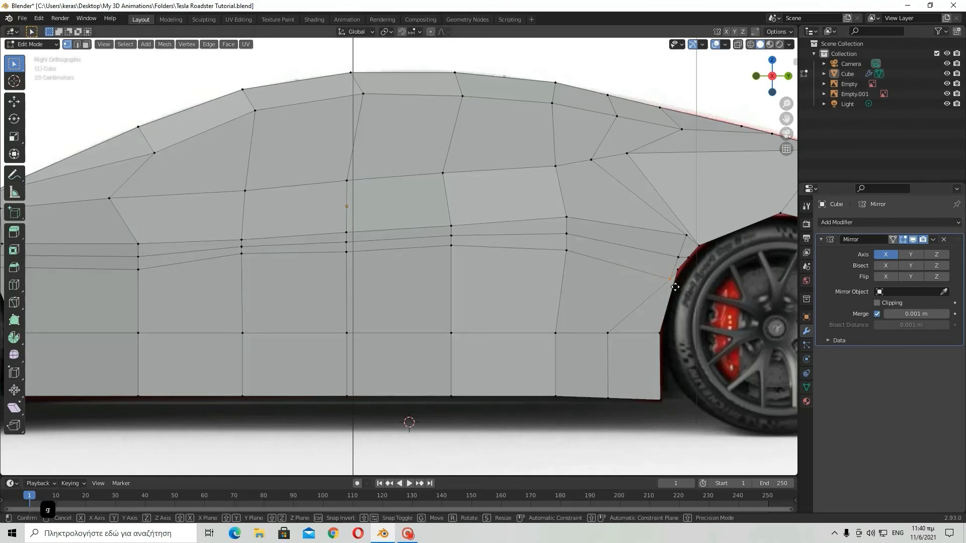
click(670, 277)
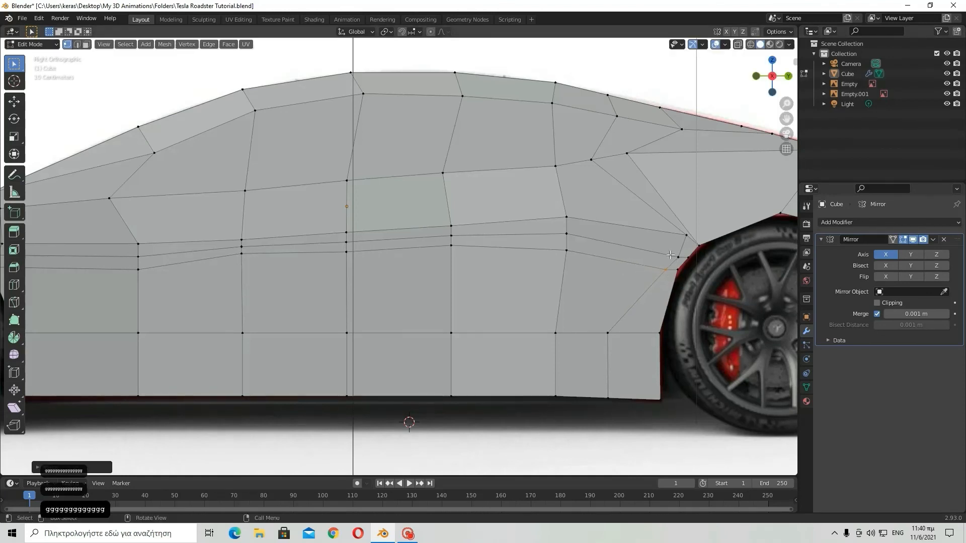
Step: Move the loop's middle crease vertex slightly up and forward and its top one slightly down, comparing with the reference
key(g)
click(681, 262)
key(g)
key(g)
click(688, 237)
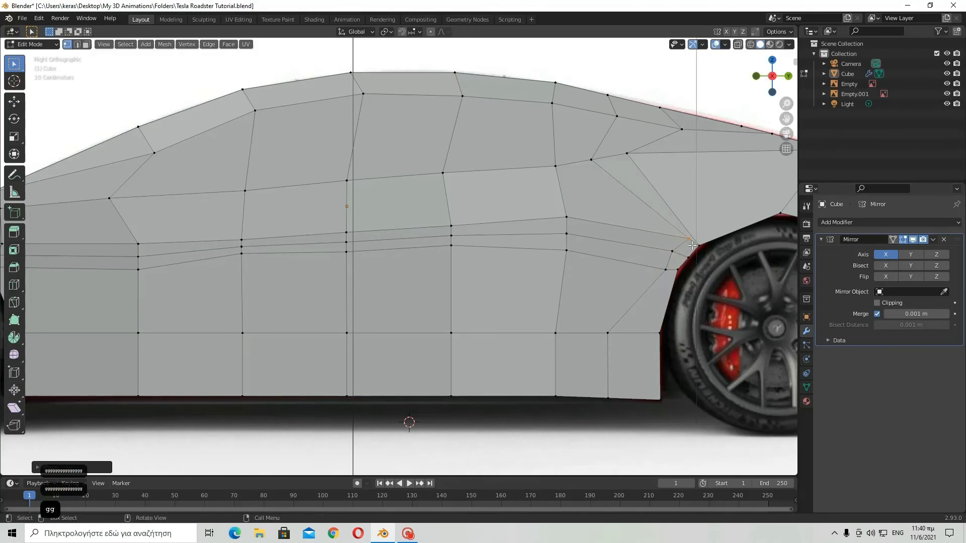
click(947, 74)
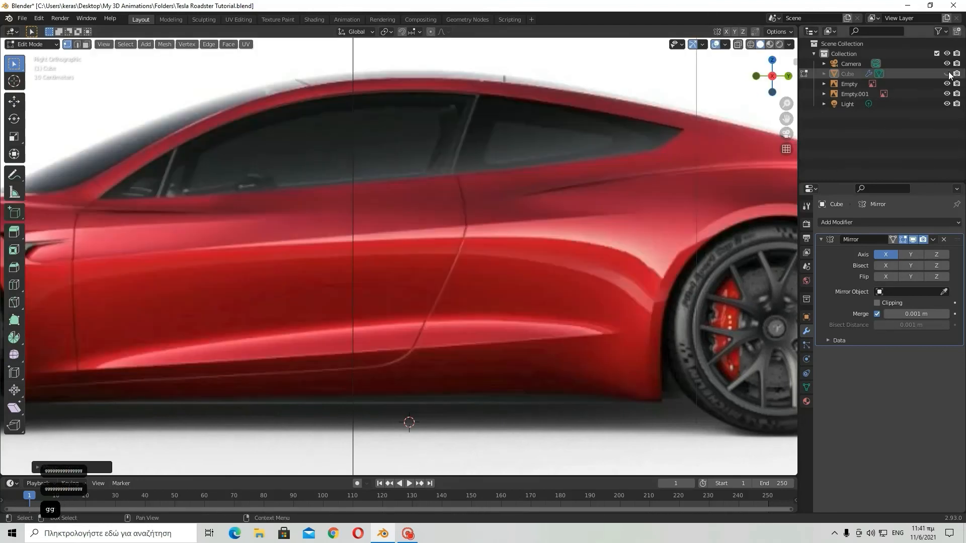
click(947, 73)
click(948, 74)
click(948, 74)
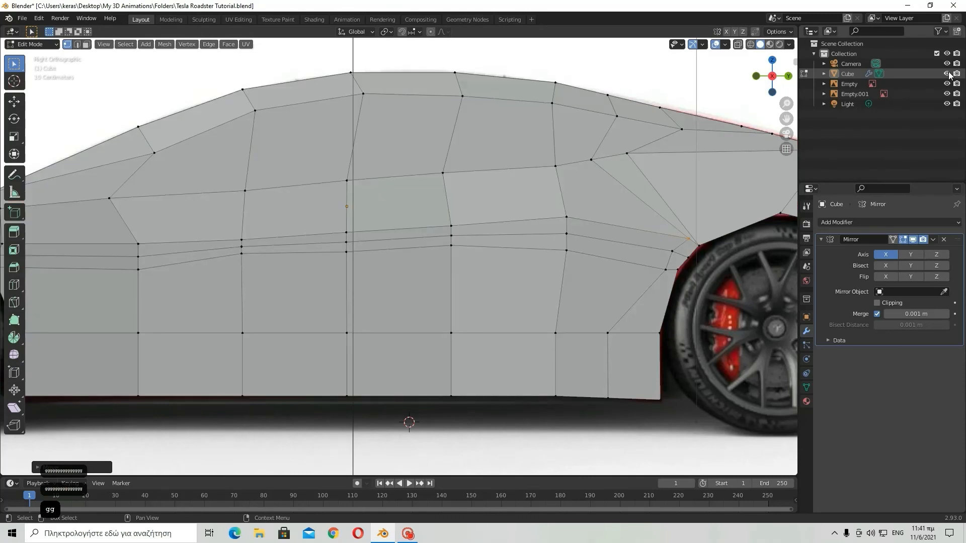
Step: Move the new loop's three crease vertices together slightly rearward toward the wheel arch
click(671, 250)
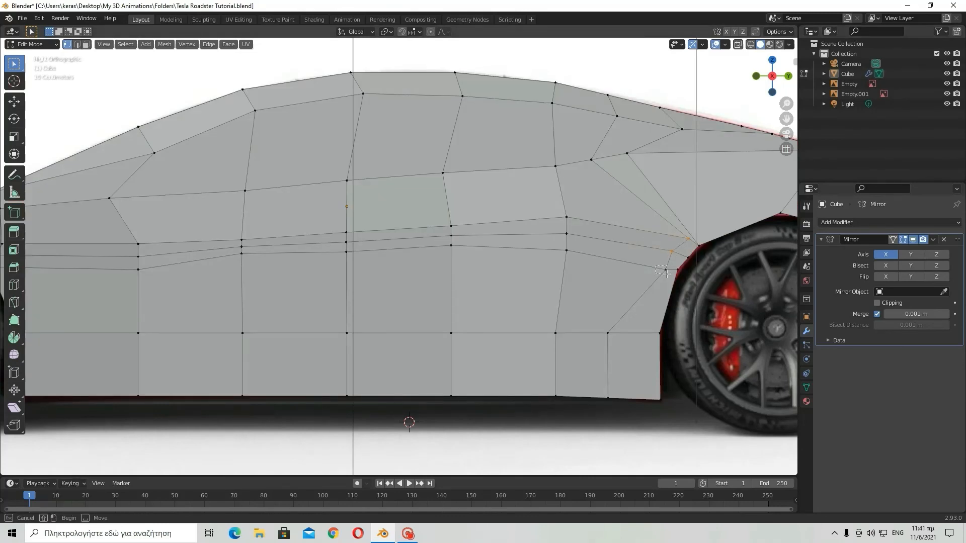
key(g)
key(g)
key(g)
key(g)
key(g)
key(g)
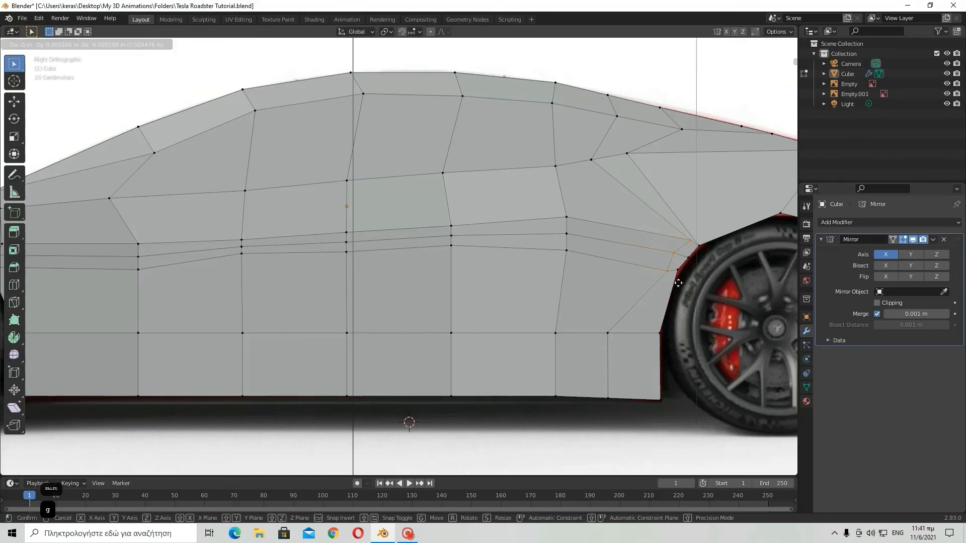
click(680, 281)
Step: Hide the car body in a perspective view to examine the whole side reference photo
middle_drag(681, 280, 679, 301)
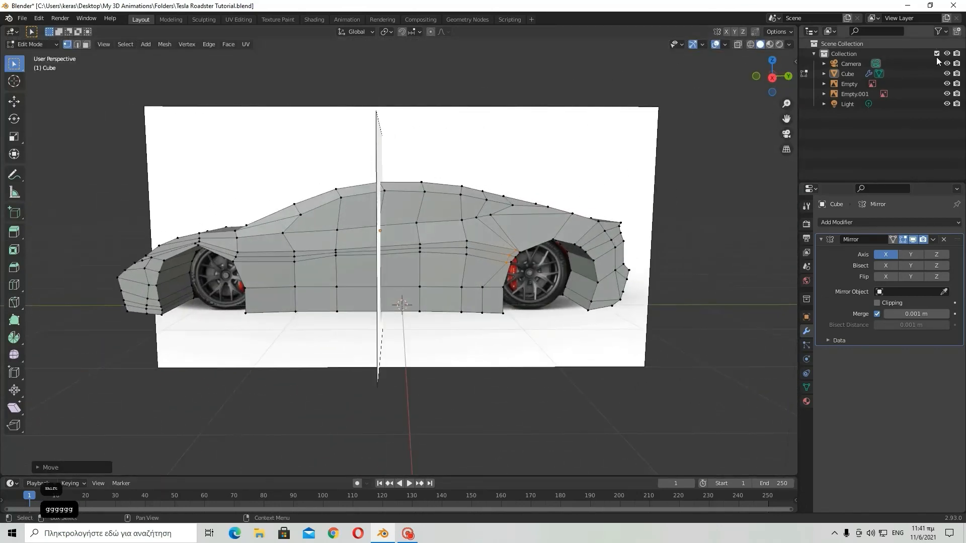
click(947, 84)
click(947, 84)
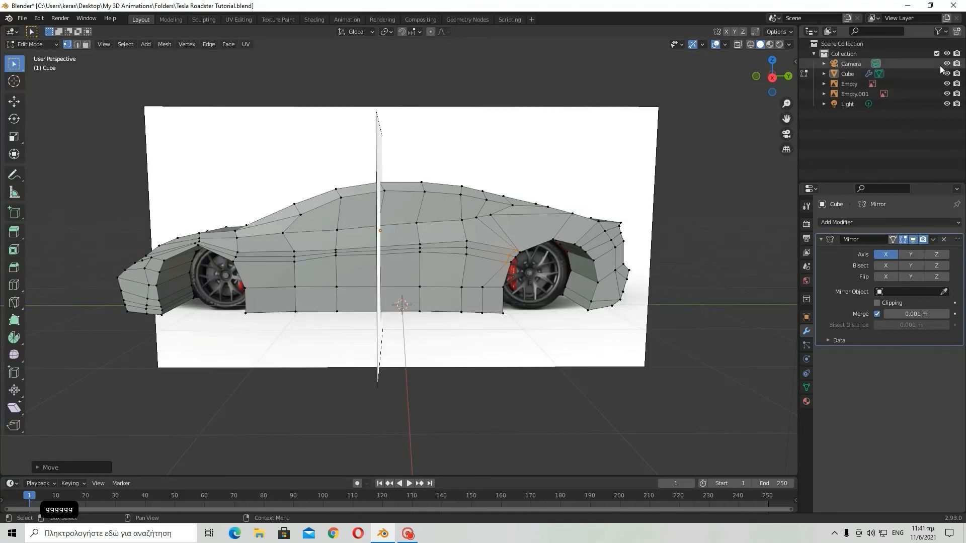
click(946, 74)
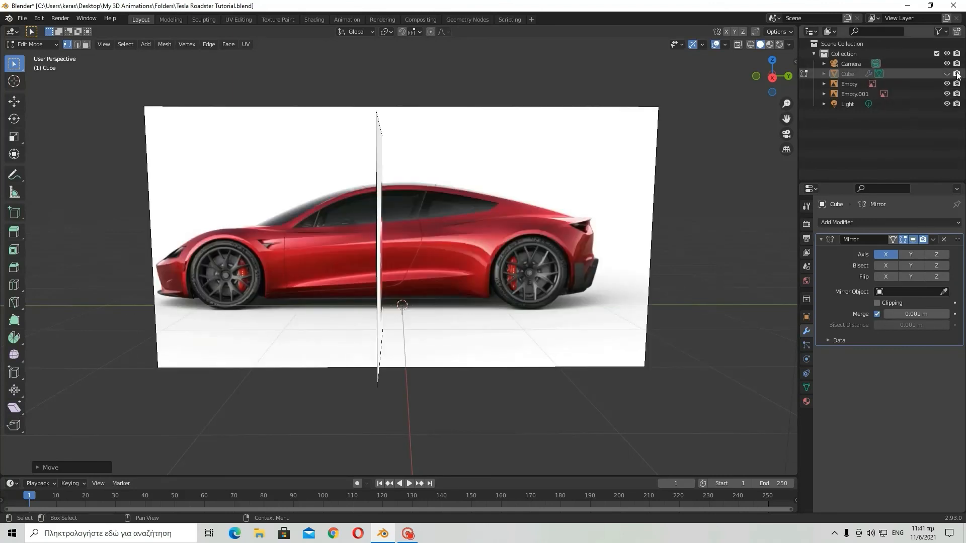
Step: Unhide the car body and switch it from Edit Mode to Object Mode
click(947, 74)
key(Tab)
middle_drag(546, 268, 591, 280)
scroll(590, 279, down, 2)
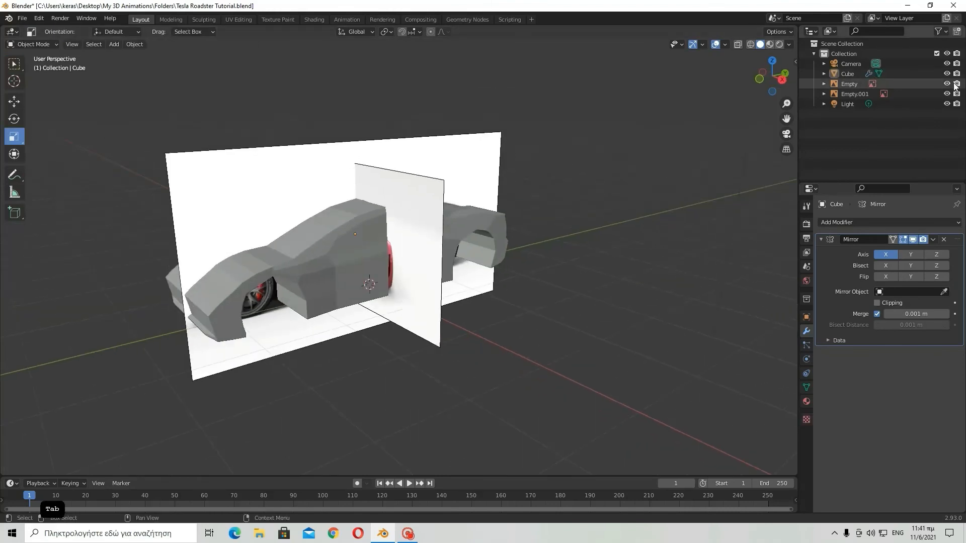
Step: Hide both reference images and examine the mirrored car body's overall shape from several angles
click(947, 84)
click(947, 94)
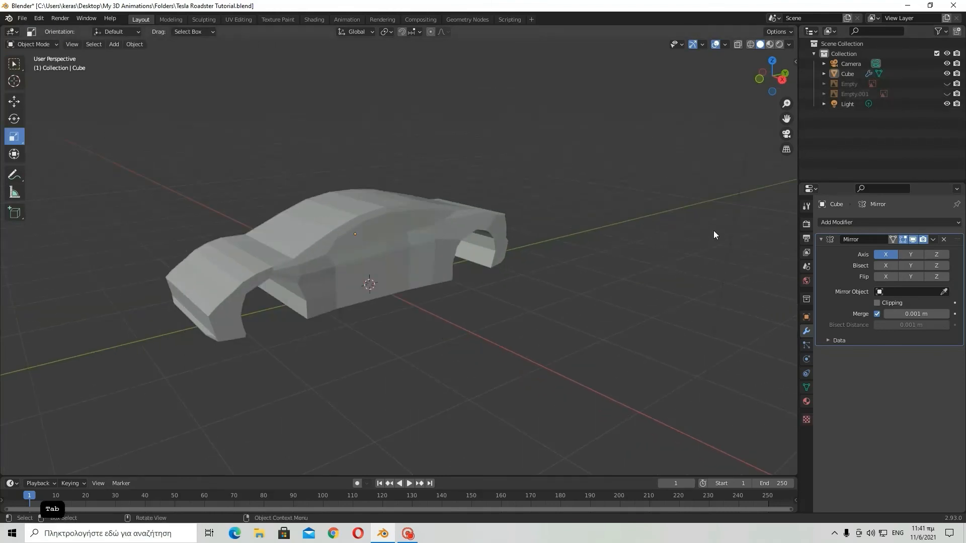
middle_drag(714, 231, 225, 245)
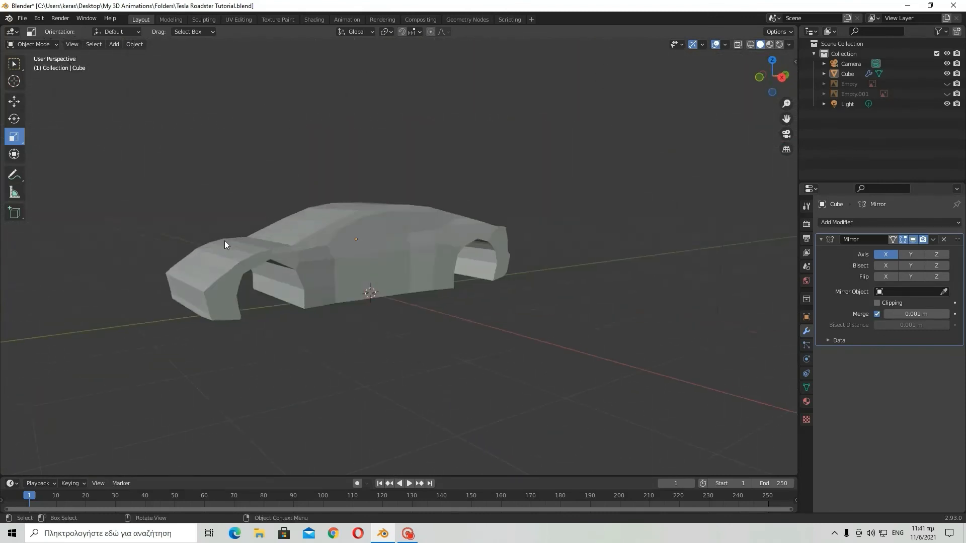
click(347, 243)
middle_drag(433, 233, 477, 327)
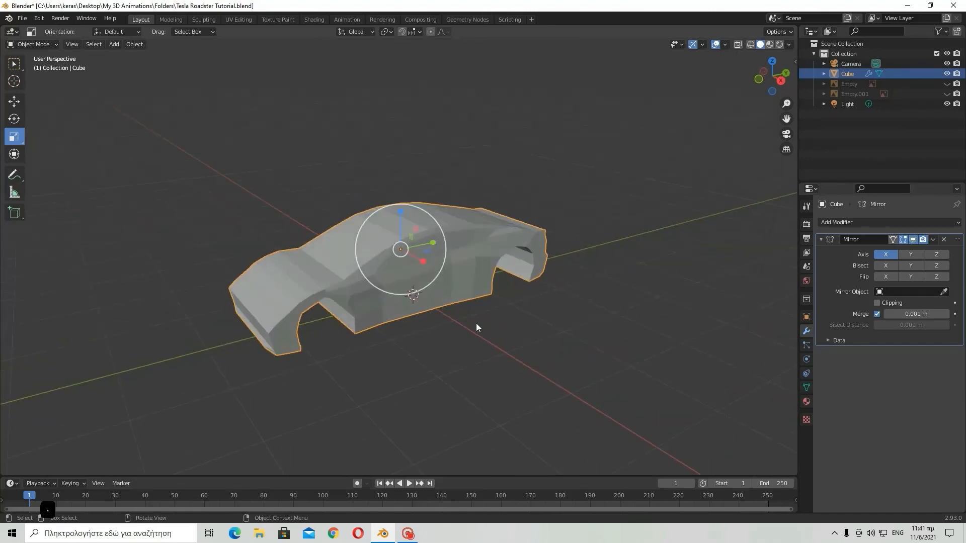
scroll(476, 323, up, 2)
click(488, 342)
Step: Show both reference images again and examine the car body against them, briefly checking its mesh in Edit Mode
click(947, 84)
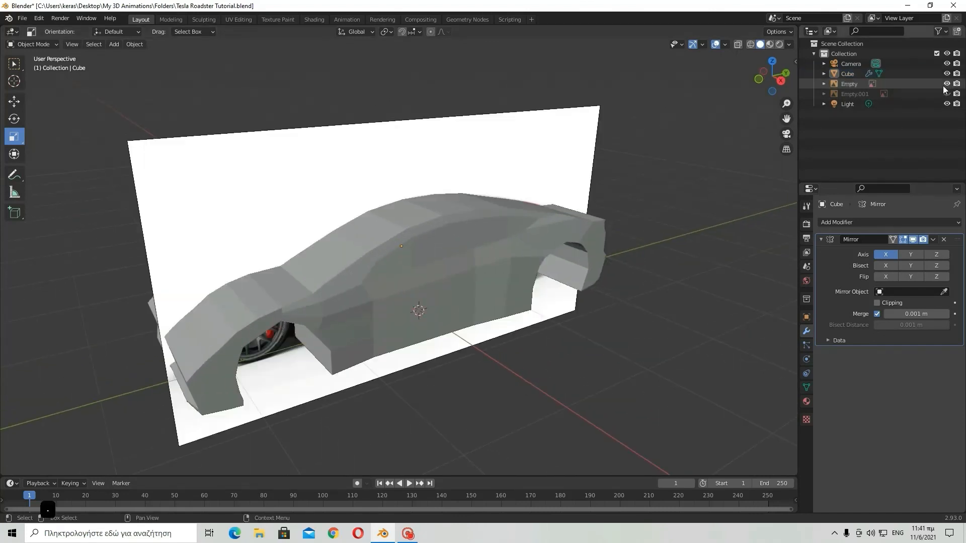
click(947, 94)
middle_drag(590, 360, 643, 323)
middle_drag(517, 312, 224, 344)
scroll(332, 348, down, 5)
middle_drag(418, 284, 759, 263)
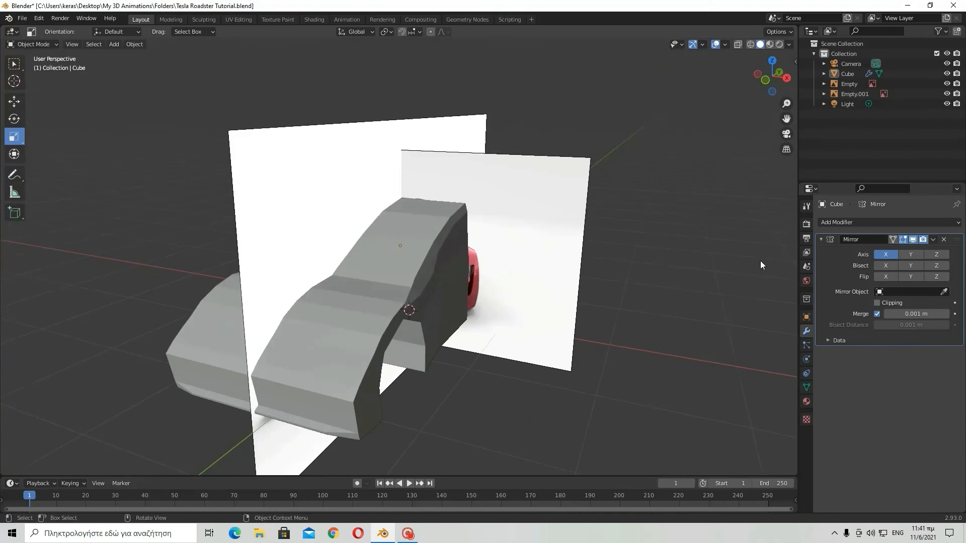
mouse_move(631, 280)
middle_down()
mouse_move(596, 262)
mouse_move(619, 282)
middle_up()
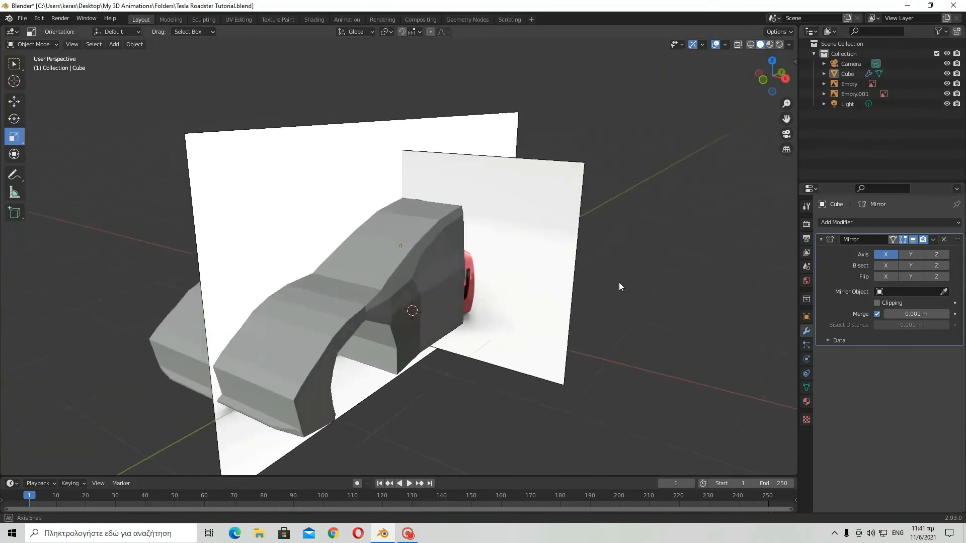
scroll(587, 250, up, 5)
key(Tab)
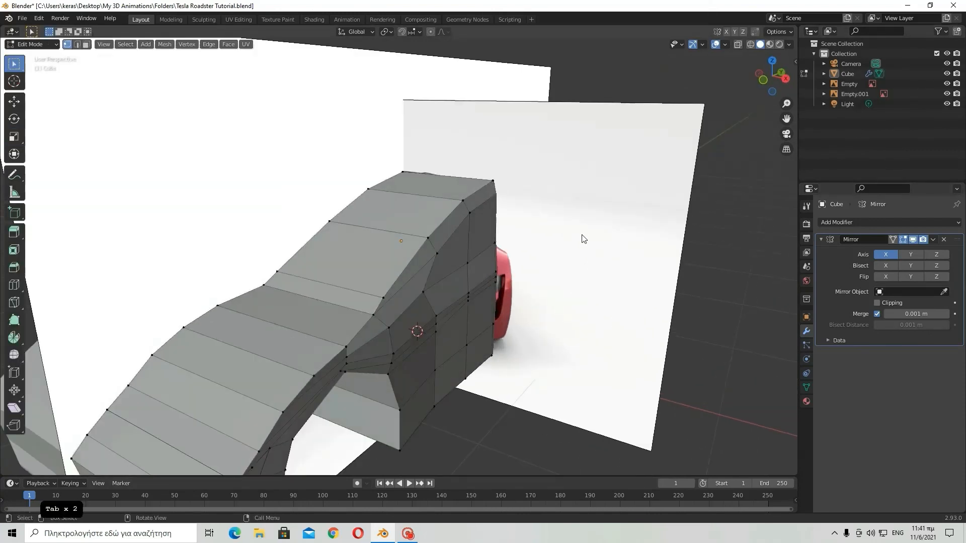
key(Tab)
scroll(583, 238, down, 5)
middle_drag(505, 266, 558, 316)
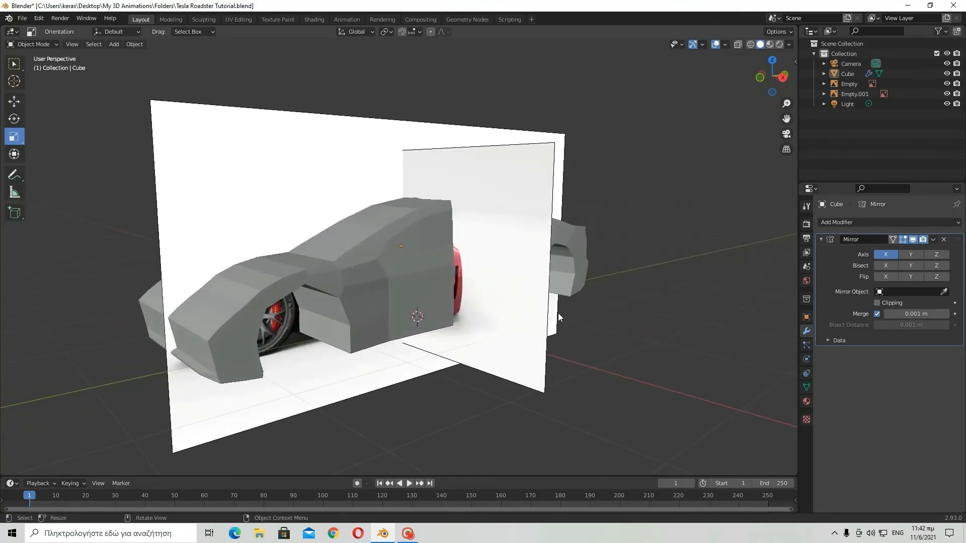
Step: Save the Tesla Roadster Tutorial.blend file
click(22, 18)
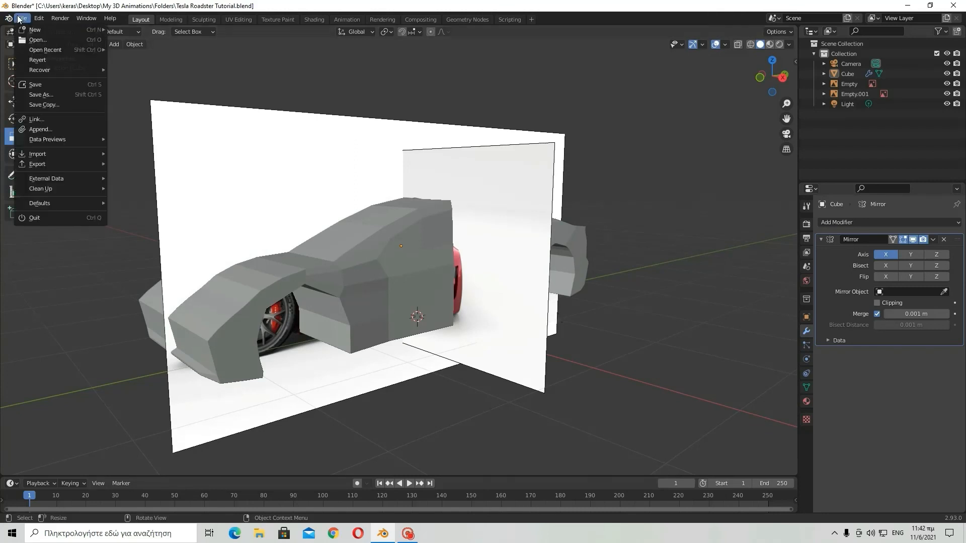
click(34, 90)
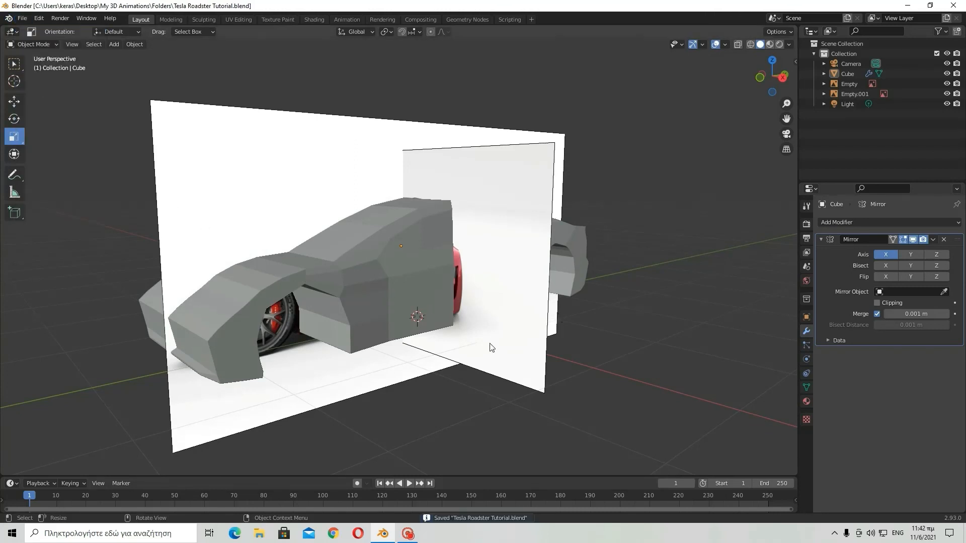
mouse_move(558, 399)
middle_down()
mouse_move(563, 391)
mouse_move(596, 399)
mouse_move(554, 391)
middle_up()
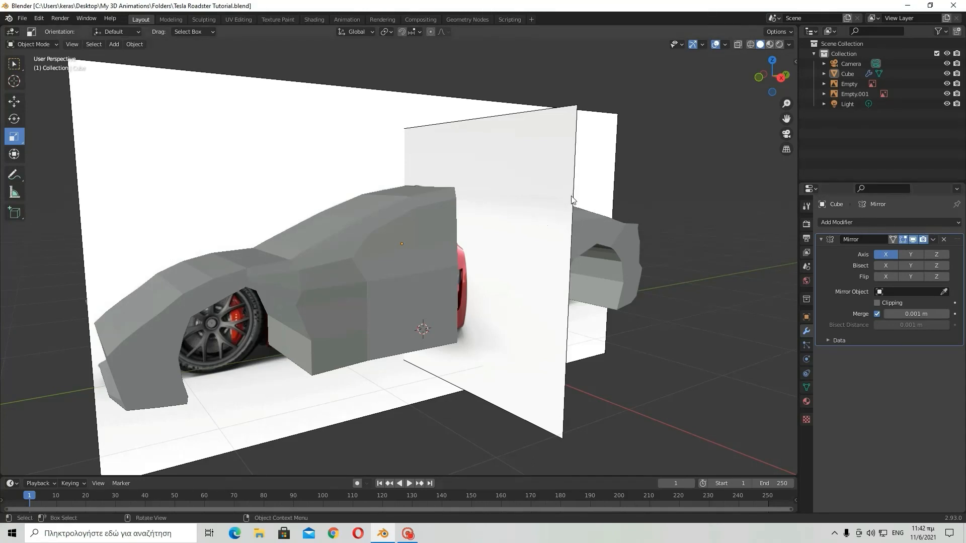
middle_drag(592, 283, 599, 304)
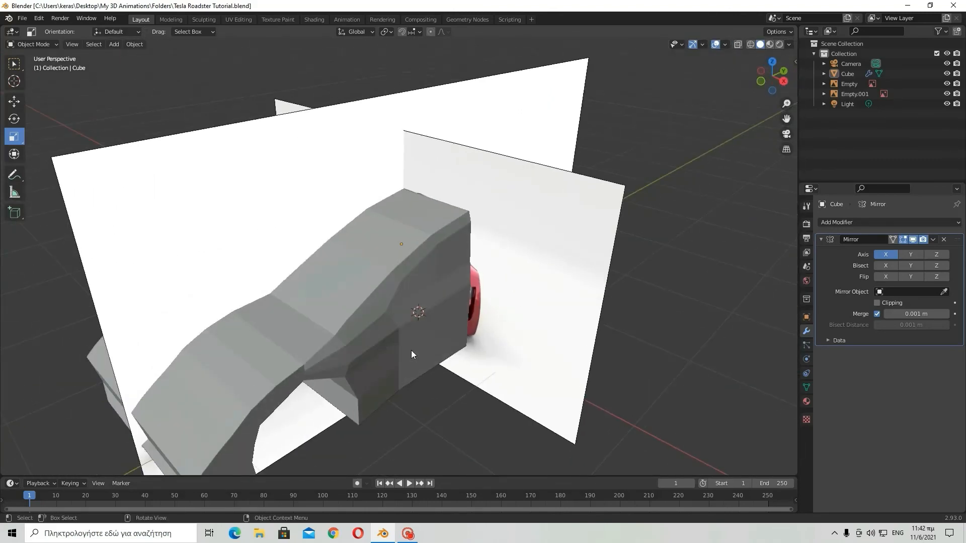
mouse_move(411, 351)
middle_down()
mouse_move(436, 320)
mouse_move(424, 338)
mouse_move(442, 351)
mouse_move(506, 337)
mouse_move(466, 329)
mouse_move(432, 343)
mouse_move(466, 336)
mouse_move(468, 319)
mouse_move(492, 300)
mouse_move(557, 326)
mouse_move(561, 339)
mouse_move(371, 341)
mouse_move(406, 347)
middle_up()
scroll(436, 320, down, 1)
scroll(443, 351, down, 2)
scroll(405, 347, up, 5)
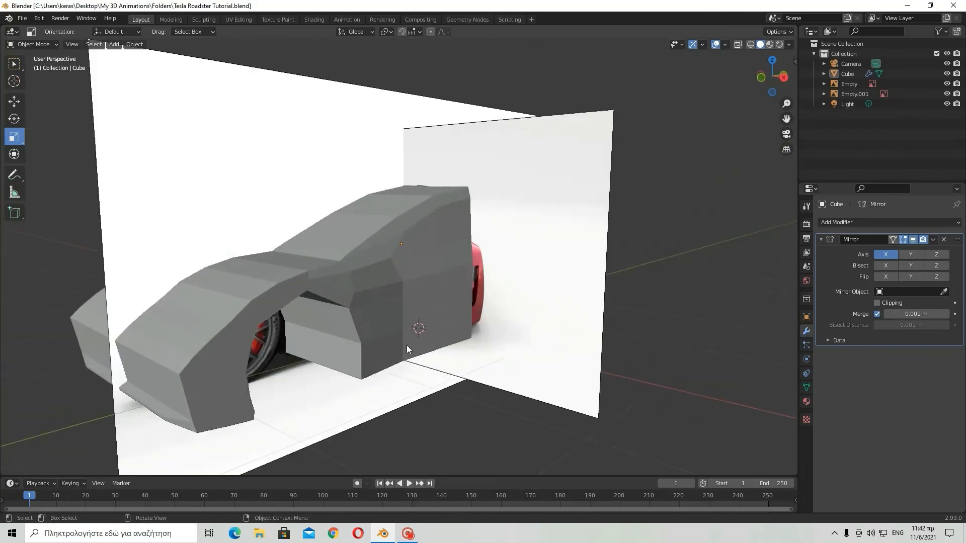
scroll(446, 349, down, 4)
alt+middle_drag(457, 339, 215, 210)
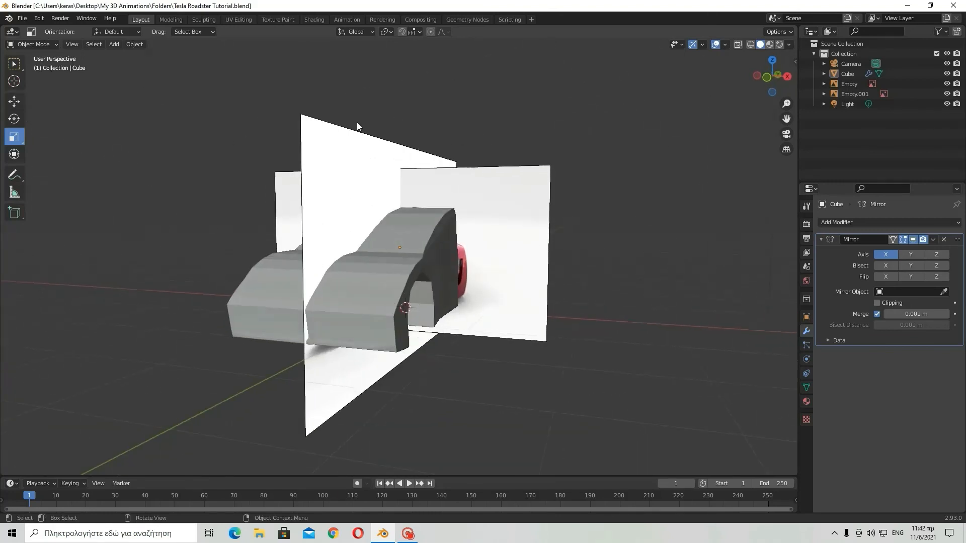